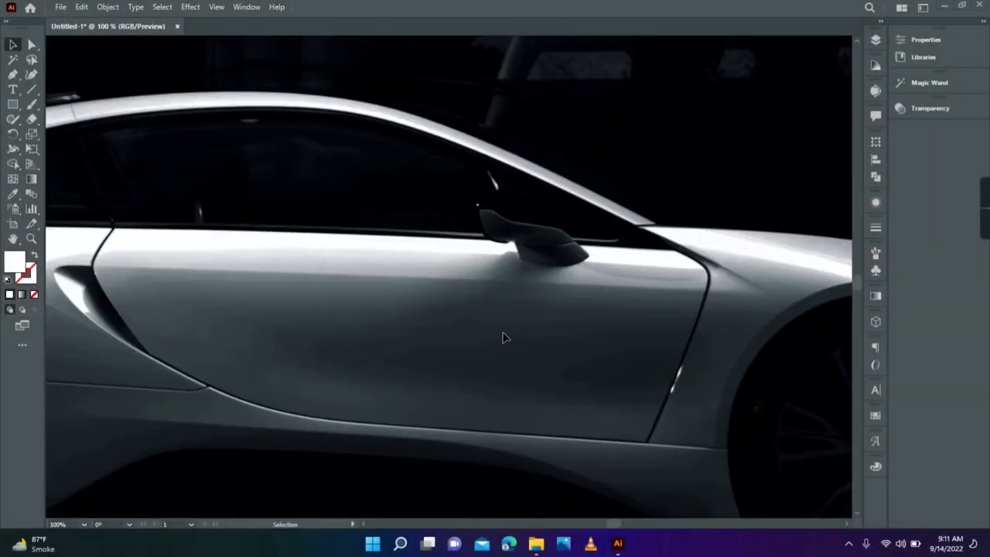
Step: Draw a white rectangle over the car door on a new layer and turn it into a mesh with one line
{"action": "left_click", "coordinate": [876, 39]}
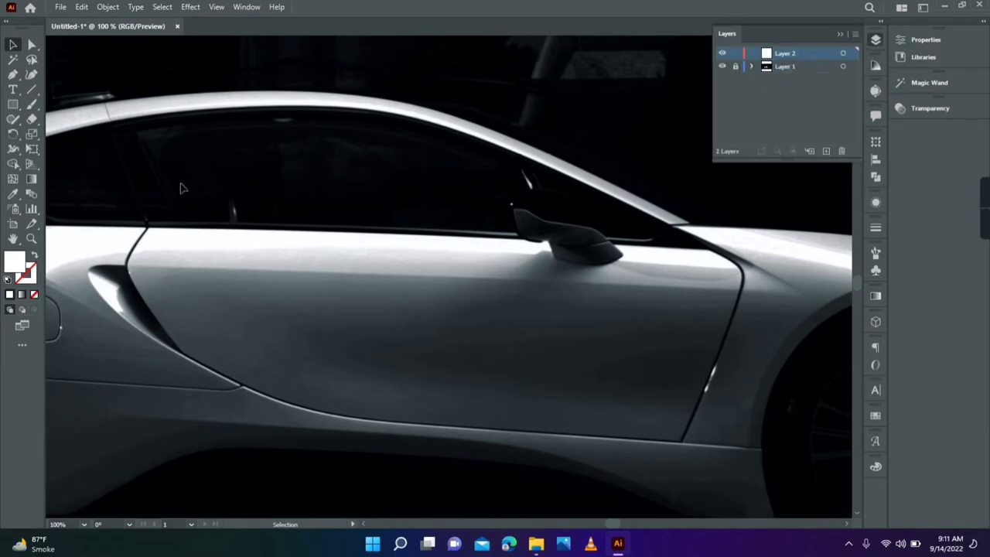
{"action": "mouse_move", "coordinate": [145, 219]}
{"action": "left_mouse_down"}
{"action": "mouse_move", "coordinate": [327, 338]}
{"action": "mouse_move", "coordinate": [698, 379]}
{"action": "mouse_move", "coordinate": [657, 383]}
{"action": "left_mouse_up"}
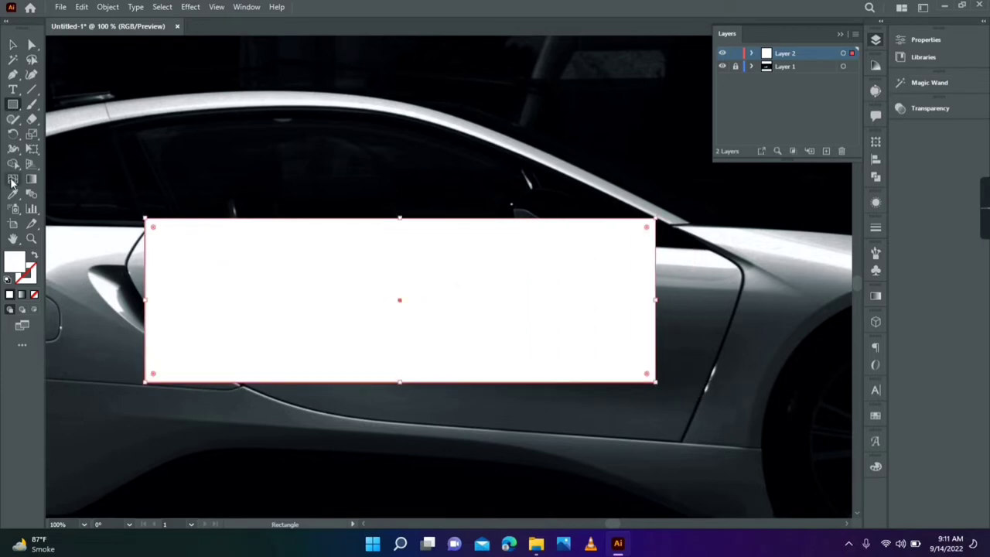
{"action": "left_click_drag", "start_coordinate": [151, 232], "coordinate": [661, 230]}
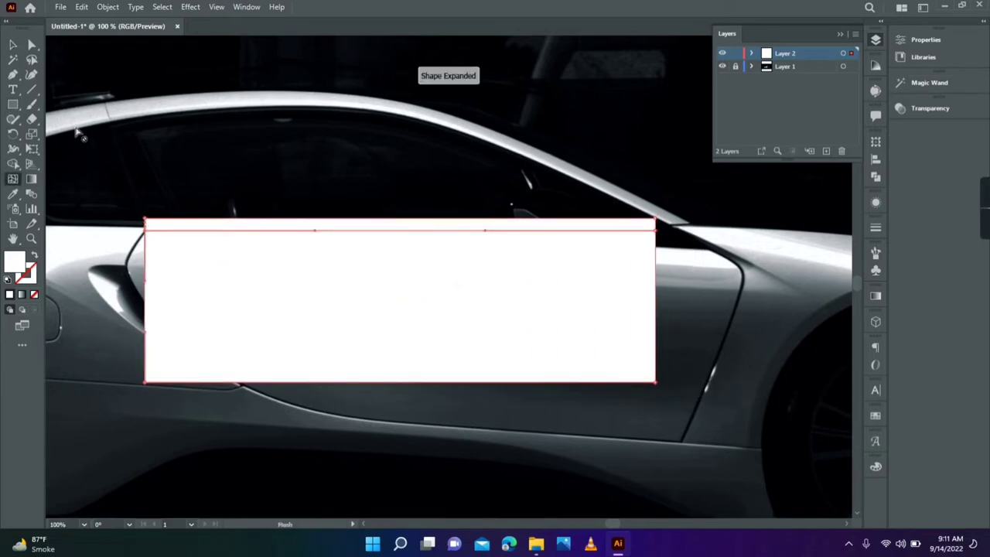
Step: Show the top layer as outlines and pull the rectangle's front corner onto the door edge
{"action": "left_click", "coordinate": [724, 53], "text": "ctrl"}
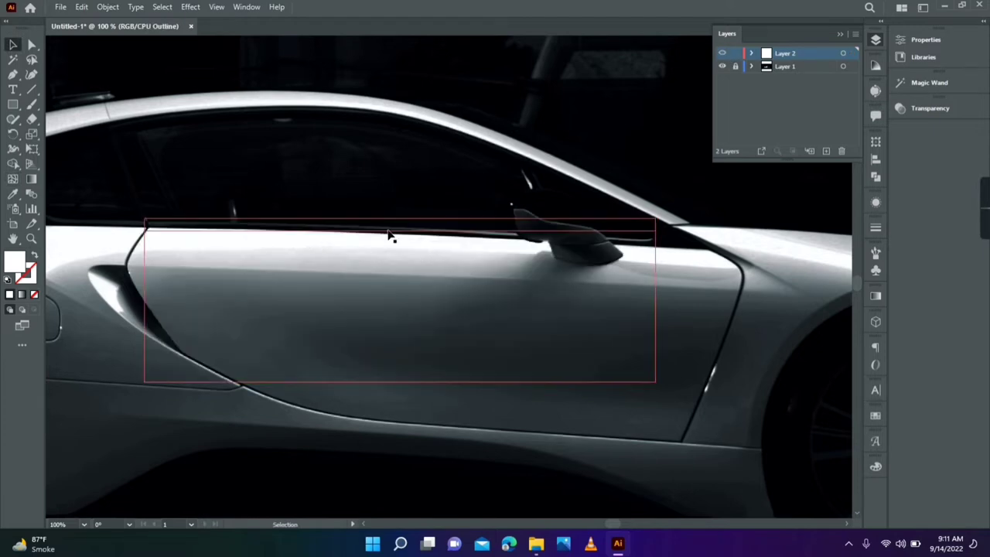
{"action": "left_click", "coordinate": [391, 232]}
{"action": "left_click", "coordinate": [689, 283]}
{"action": "scroll", "coordinate": [162, 244], "scroll_direction": "up", "scroll_amount": 1}
{"action": "scroll", "coordinate": [162, 243], "scroll_direction": "up", "scroll_amount": 1}
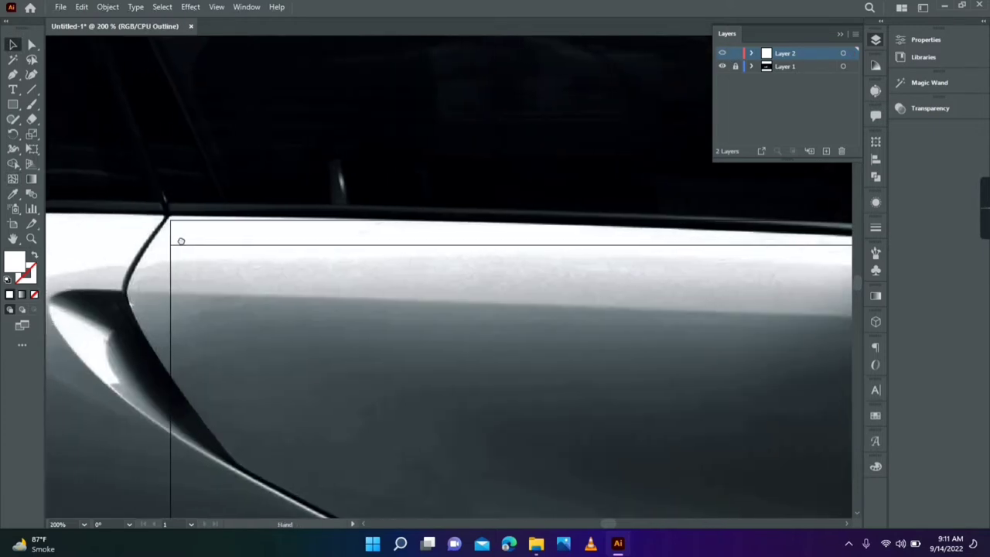
{"action": "key", "text": "a"}
{"action": "left_click_drag", "start_coordinate": [184, 249], "coordinate": [137, 293]}
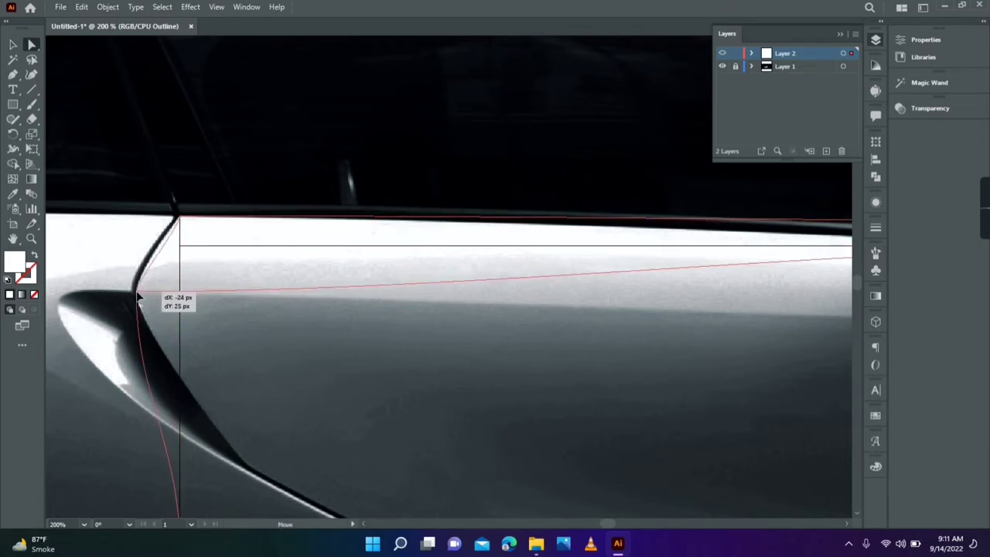
{"action": "scroll", "coordinate": [137, 292], "scroll_direction": "down", "scroll_amount": 3}
{"action": "left_click_drag", "start_coordinate": [148, 427], "coordinate": [214, 342]}
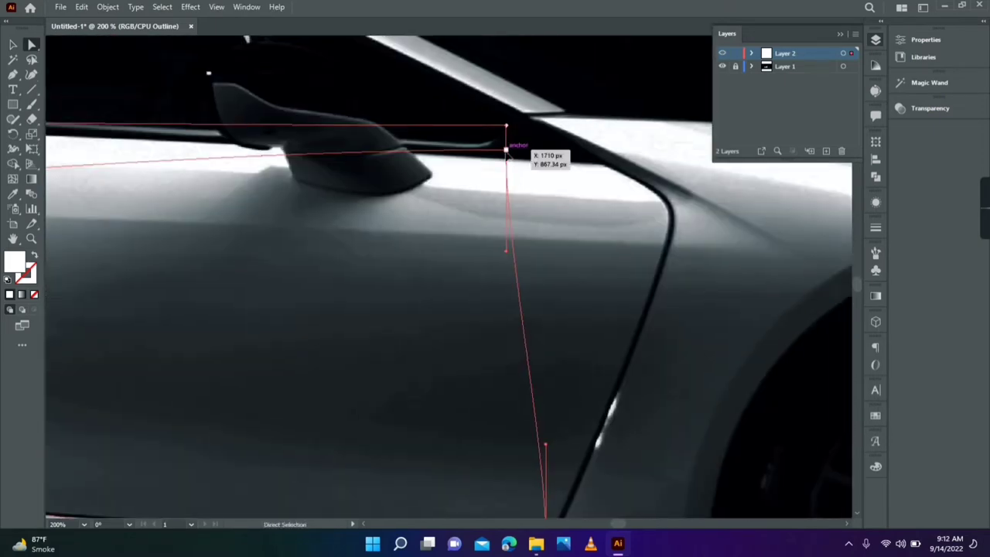
Step: Move the rectangle's top-right corner to the door's rear edge
{"action": "mouse_move", "coordinate": [389, 391]}
{"action": "left_mouse_down"}
{"action": "mouse_move", "coordinate": [516, 132]}
{"action": "mouse_move", "coordinate": [606, 178]}
{"action": "left_mouse_up"}
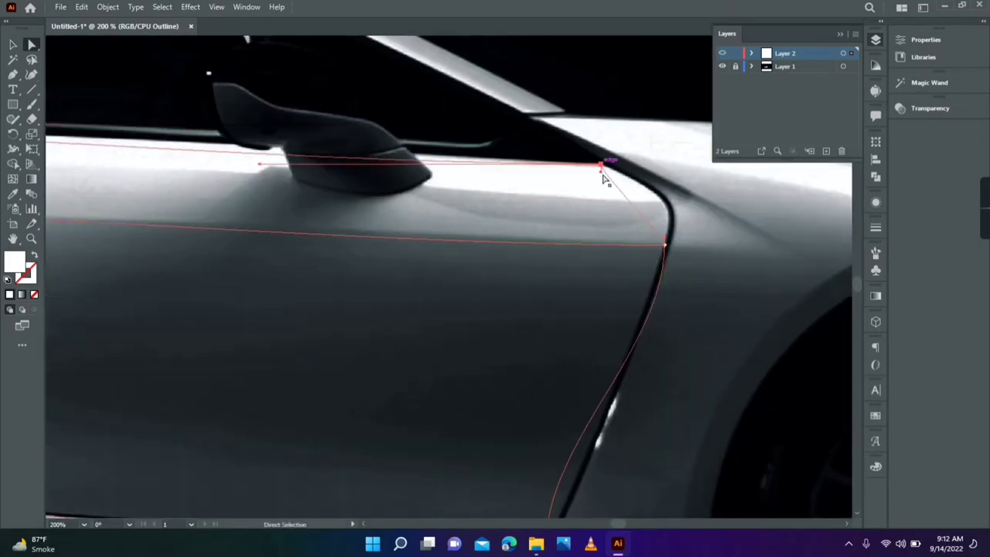
{"action": "scroll", "coordinate": [702, 204], "scroll_direction": "down", "scroll_amount": 2}
{"action": "left_click_drag", "start_coordinate": [658, 302], "coordinate": [650, 302]}
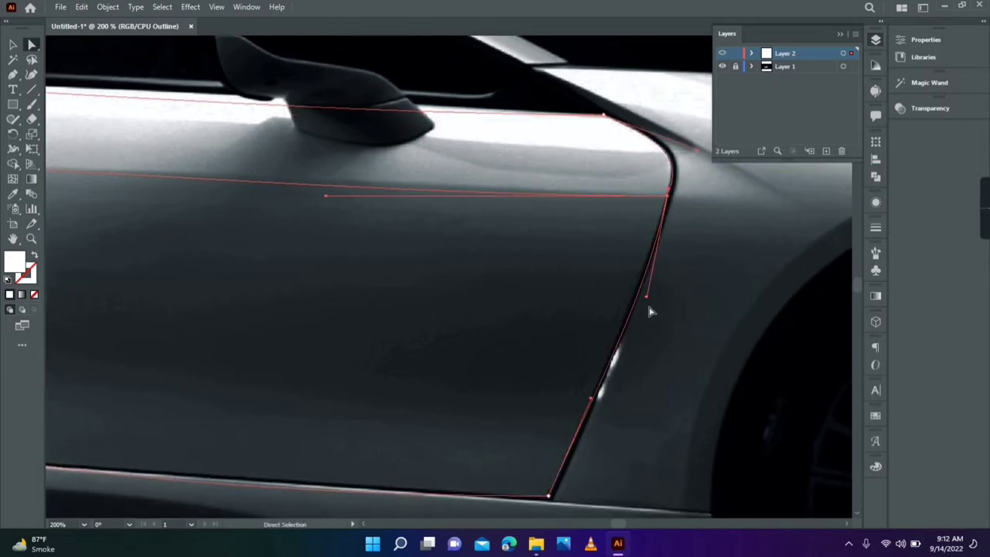
{"action": "left_click_drag", "start_coordinate": [379, 185], "coordinate": [535, 230]}
{"action": "scroll", "coordinate": [475, 227], "scroll_direction": "left", "scroll_amount": 5}
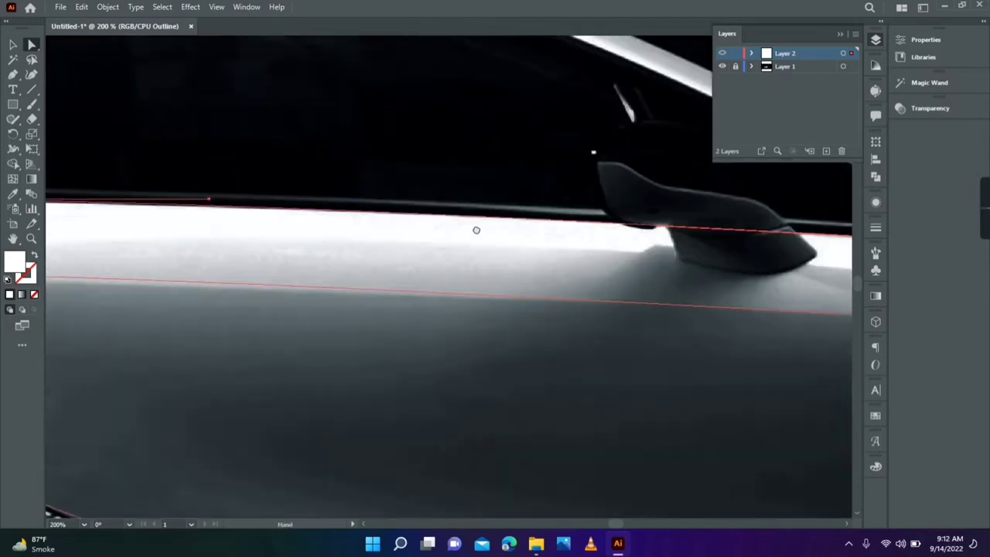
{"action": "scroll", "coordinate": [366, 194], "scroll_direction": "left", "scroll_amount": 5}
{"action": "scroll", "coordinate": [263, 153], "scroll_direction": "down", "scroll_amount": 2}
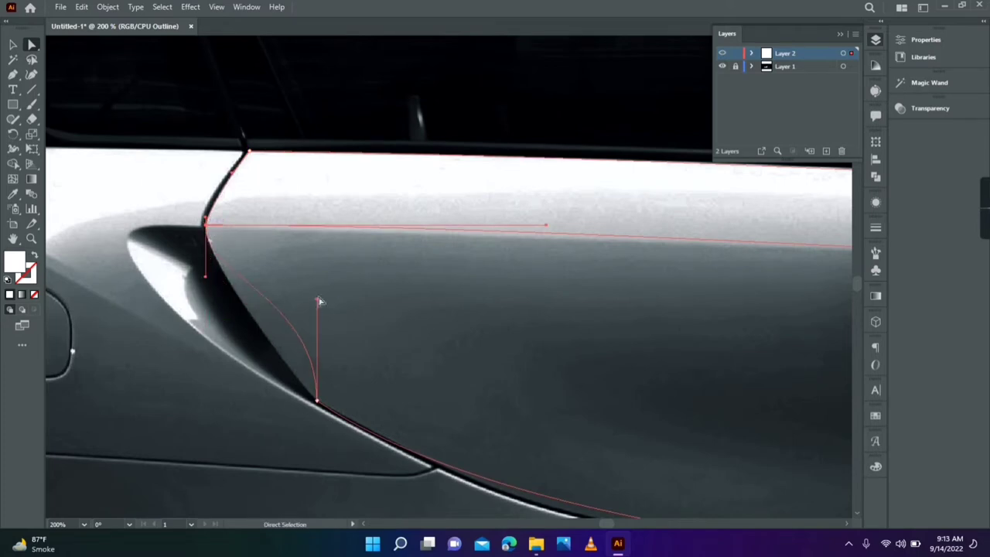
{"action": "scroll", "coordinate": [320, 302], "scroll_direction": "down", "scroll_amount": 3}
{"action": "scroll", "coordinate": [343, 347], "scroll_direction": "down", "scroll_amount": 3}
Step: Add anchor points and shape the door's top edge near the mirror and its front curve
{"action": "left_click", "coordinate": [13, 74]}
{"action": "left_click", "coordinate": [81, 88]}
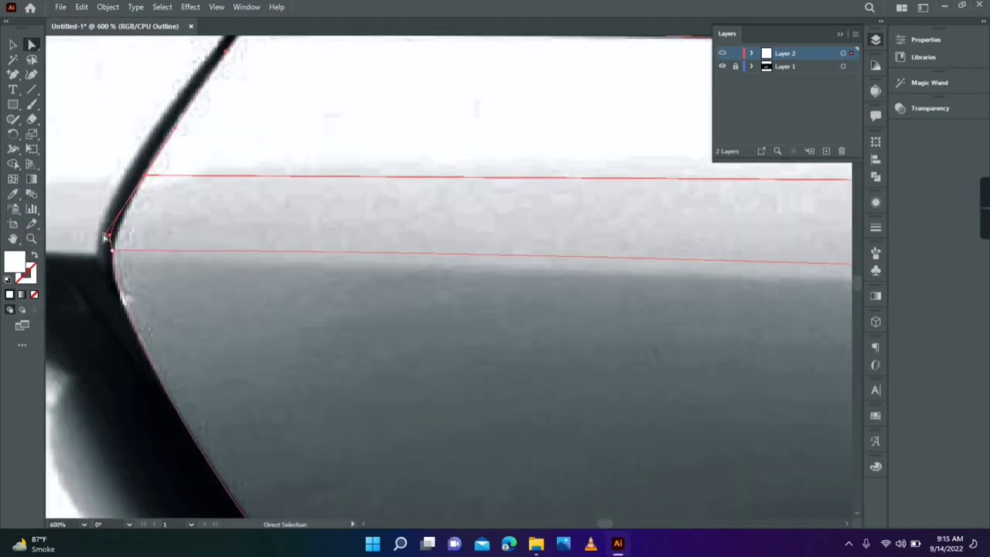
{"action": "left_click", "coordinate": [108, 237]}
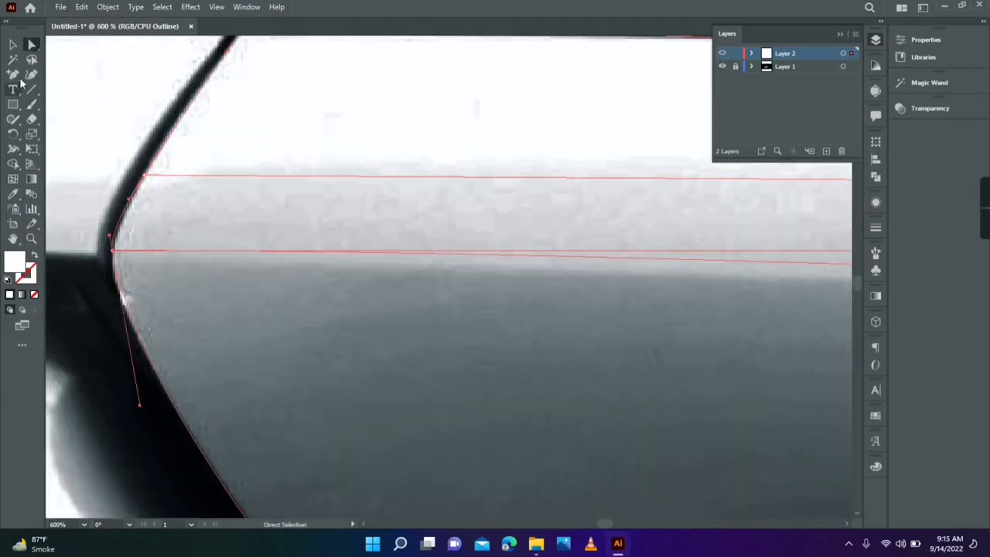
{"action": "scroll", "coordinate": [588, 255], "scroll_direction": "down", "scroll_amount": 2}
{"action": "scroll", "coordinate": [588, 255], "scroll_direction": "down", "scroll_amount": 2}
{"action": "scroll", "coordinate": [597, 230], "scroll_direction": "right", "scroll_amount": 2}
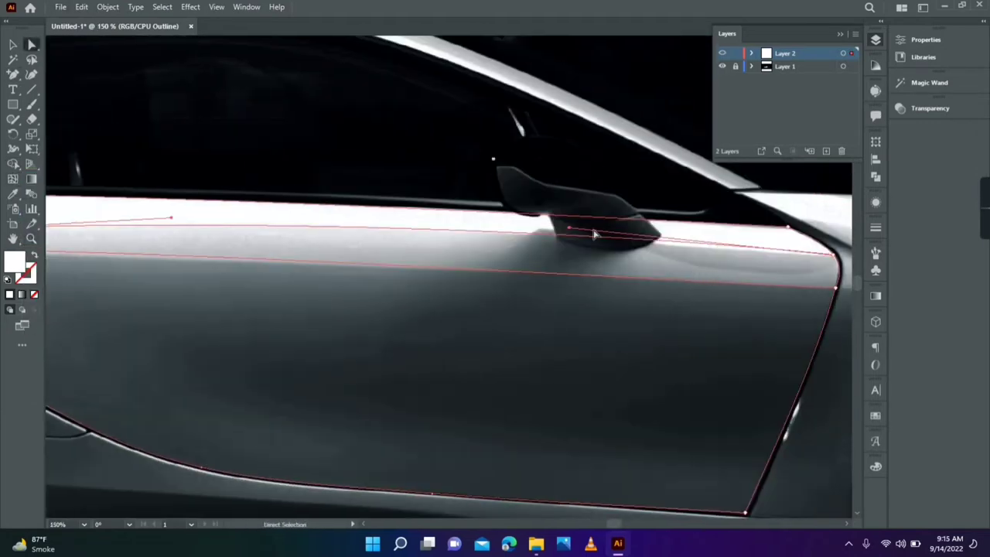
{"action": "left_click_drag", "start_coordinate": [550, 239], "coordinate": [509, 234]}
{"action": "scroll", "coordinate": [509, 234], "scroll_direction": "down", "scroll_amount": 2}
{"action": "scroll", "coordinate": [310, 233], "scroll_direction": "up", "scroll_amount": 3}
{"action": "scroll", "coordinate": [332, 221], "scroll_direction": "up", "scroll_amount": 3}
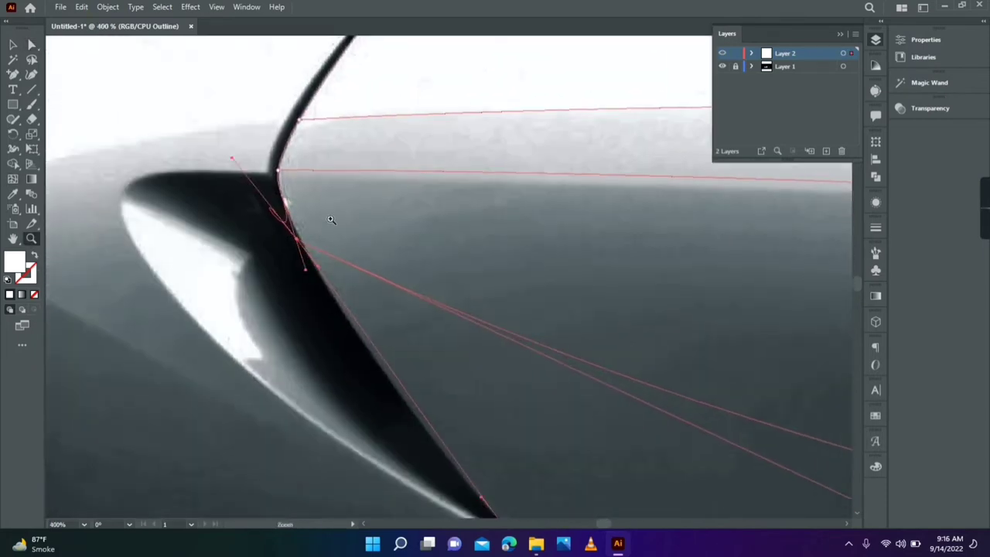
{"action": "mouse_move", "coordinate": [331, 221]}
{"action": "left_mouse_down"}
{"action": "mouse_move", "coordinate": [267, 207]}
{"action": "mouse_move", "coordinate": [287, 195]}
{"action": "mouse_move", "coordinate": [343, 376]}
{"action": "left_mouse_up"}
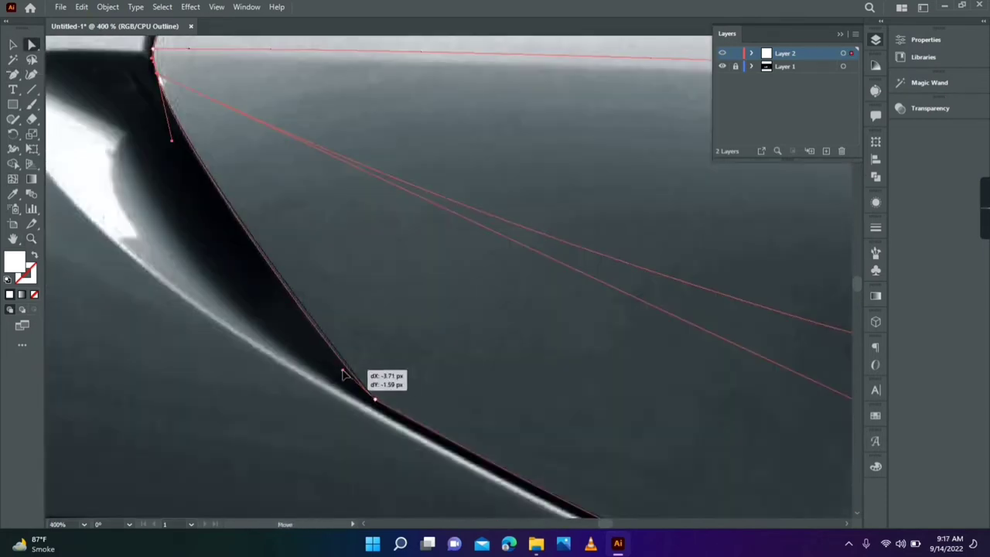
{"action": "scroll", "coordinate": [342, 376], "scroll_direction": "down", "scroll_amount": 3}
Step: Bend the lower mesh line across the door and shade its points with greys from the photo
{"action": "left_click_drag", "start_coordinate": [13, 74], "coordinate": [62, 74]}
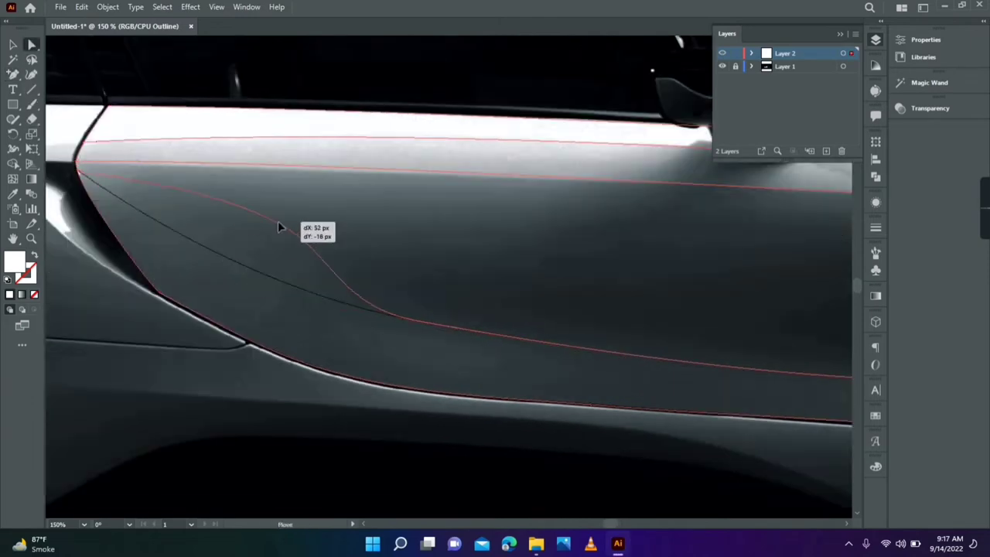
{"action": "left_click_drag", "start_coordinate": [277, 220], "coordinate": [350, 310]}
{"action": "scroll", "coordinate": [493, 274], "scroll_direction": "right", "scroll_amount": 5}
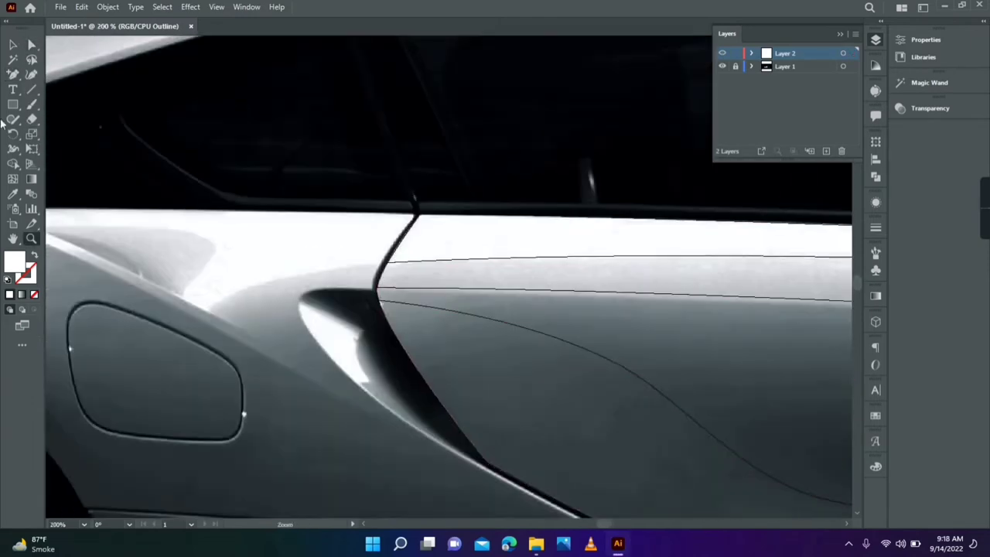
{"action": "scroll", "coordinate": [493, 274], "scroll_direction": "left", "scroll_amount": 5}
{"action": "scroll", "coordinate": [537, 152], "scroll_direction": "up", "scroll_amount": 2, "text": "alt"}
{"action": "scroll", "coordinate": [742, 236], "scroll_direction": "up", "scroll_amount": 3}
{"action": "scroll", "coordinate": [741, 236], "scroll_direction": "right", "scroll_amount": 3}
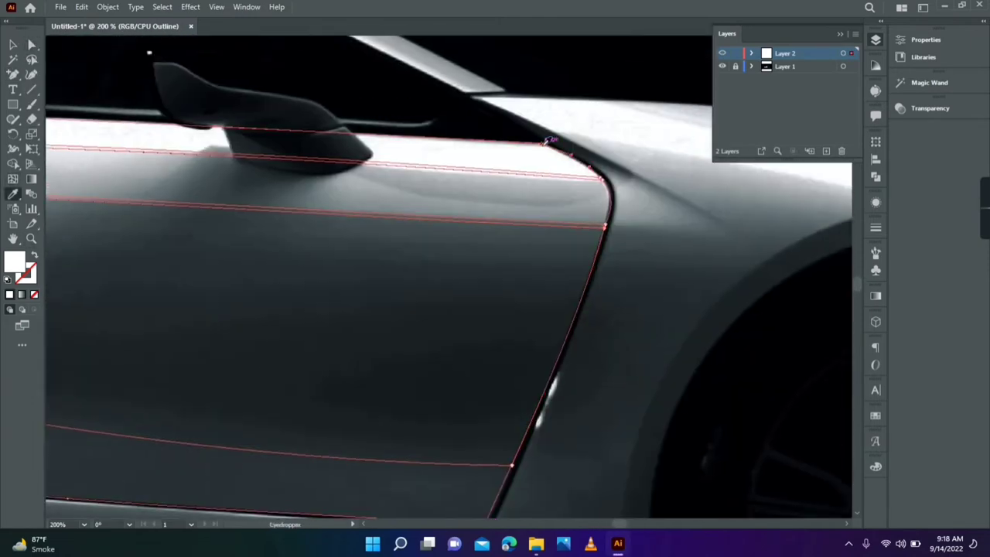
{"action": "scroll", "coordinate": [230, 249], "scroll_direction": "down", "scroll_amount": 3}
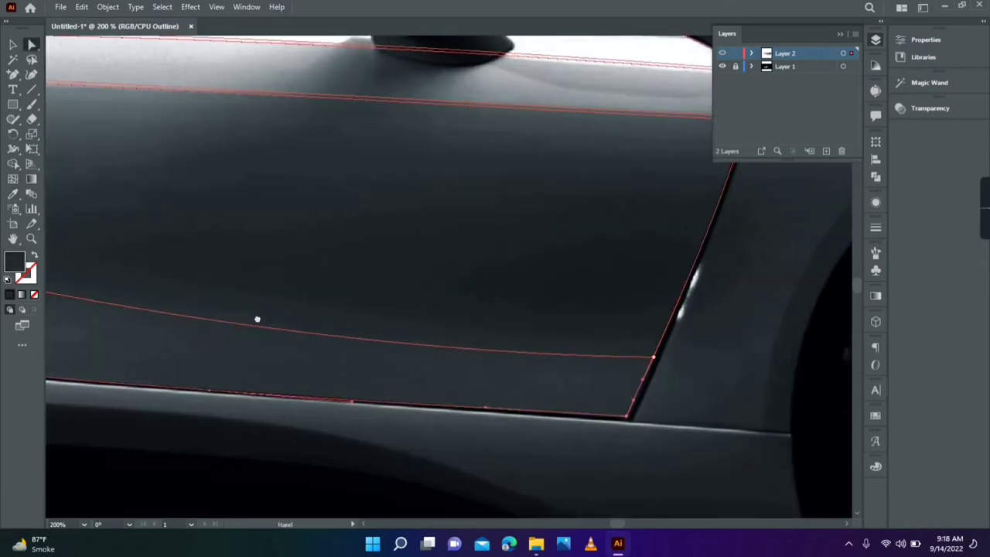
{"action": "scroll", "coordinate": [257, 318], "scroll_direction": "up", "scroll_amount": 3, "text": "alt"}
{"action": "scroll", "coordinate": [354, 287], "scroll_direction": "up", "scroll_amount": 2, "text": "alt"}
{"action": "key", "text": "i"}
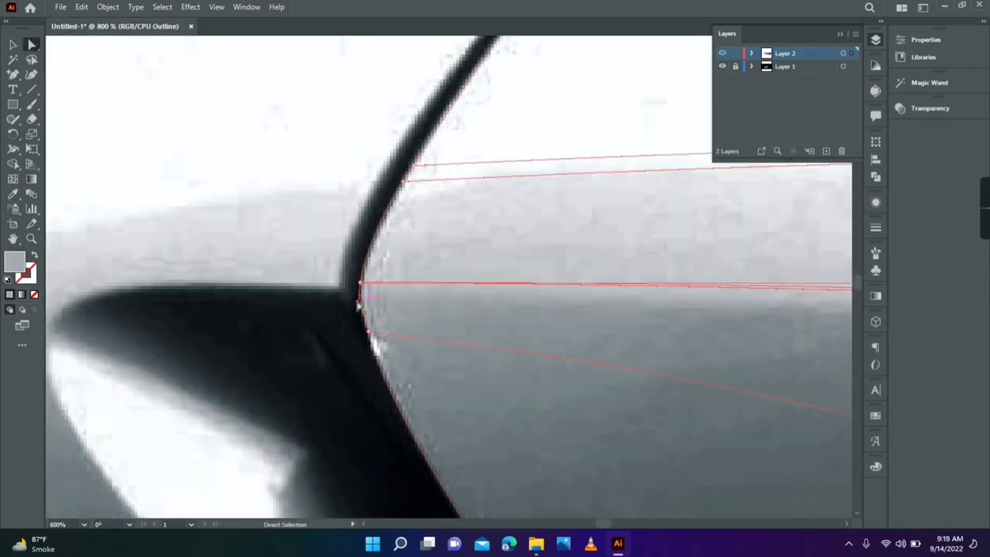
{"action": "scroll", "coordinate": [358, 305], "scroll_direction": "down", "scroll_amount": 3, "text": "alt"}
{"action": "scroll", "coordinate": [283, 260], "scroll_direction": "down", "scroll_amount": 3, "text": "alt"}
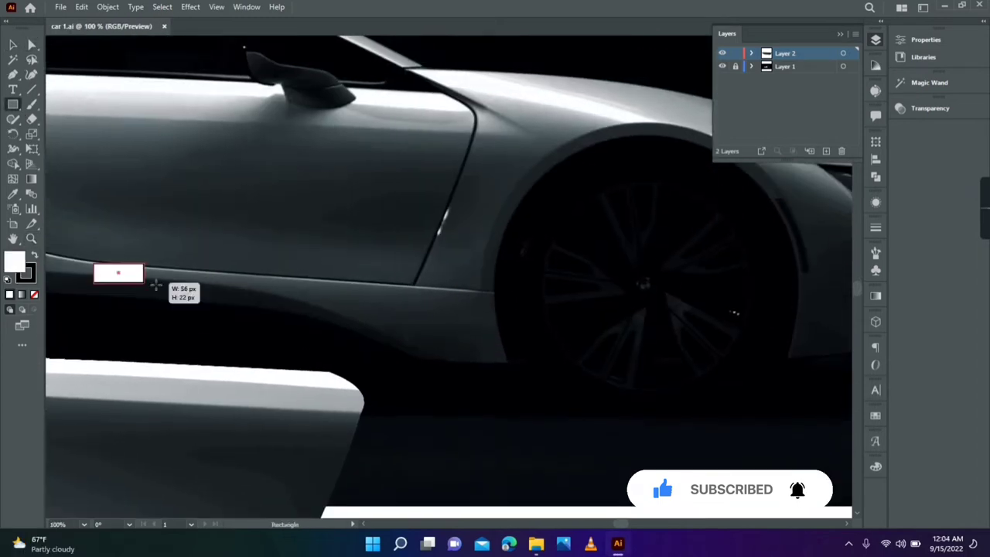
Step: Draw a thin white rectangle along the sill just beneath the door
{"action": "left_click_drag", "start_coordinate": [156, 286], "coordinate": [494, 291]}
Step: Make the sill rectangle a mesh in Outline view and drag its corners to fit the side skirt
{"action": "left_click", "coordinate": [97, 284]}
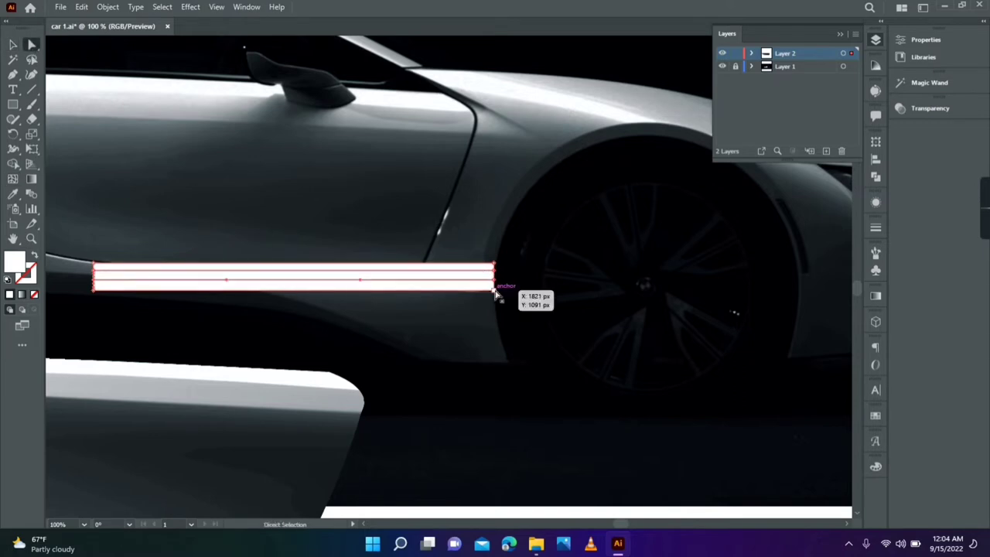
{"action": "key", "text": "ctrl+y"}
{"action": "mouse_move", "coordinate": [495, 292]}
{"action": "left_mouse_down"}
{"action": "mouse_move", "coordinate": [412, 363]}
{"action": "mouse_move", "coordinate": [443, 361]}
{"action": "mouse_move", "coordinate": [323, 297]}
{"action": "left_mouse_up"}
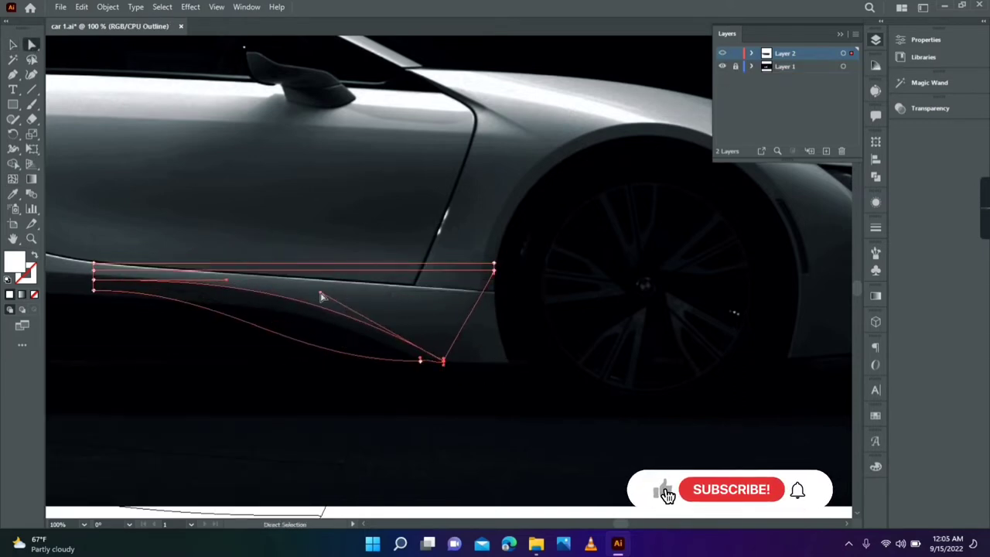
{"action": "key", "text": "a"}
{"action": "left_click_drag", "start_coordinate": [493, 266], "coordinate": [513, 361]}
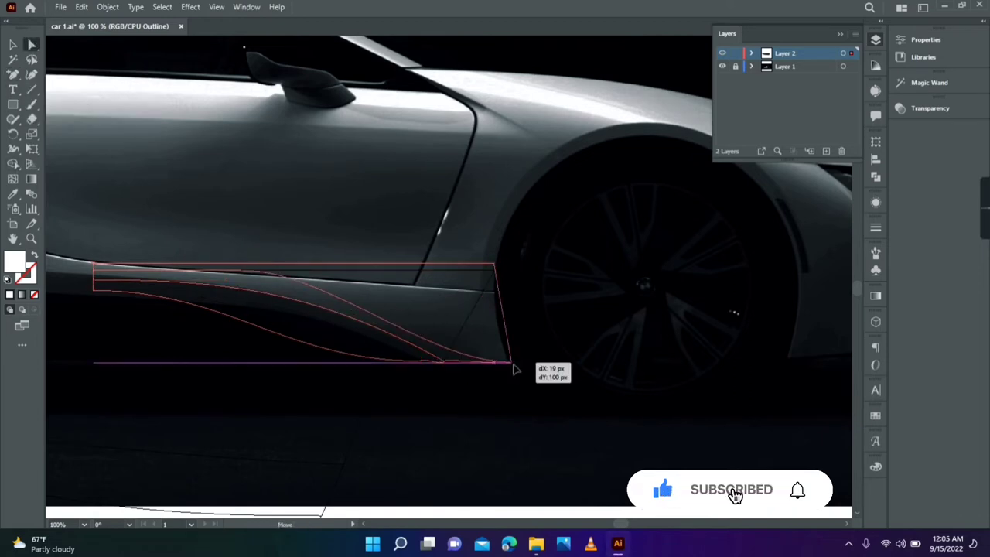
{"action": "left_click_drag", "start_coordinate": [254, 272], "coordinate": [431, 300]}
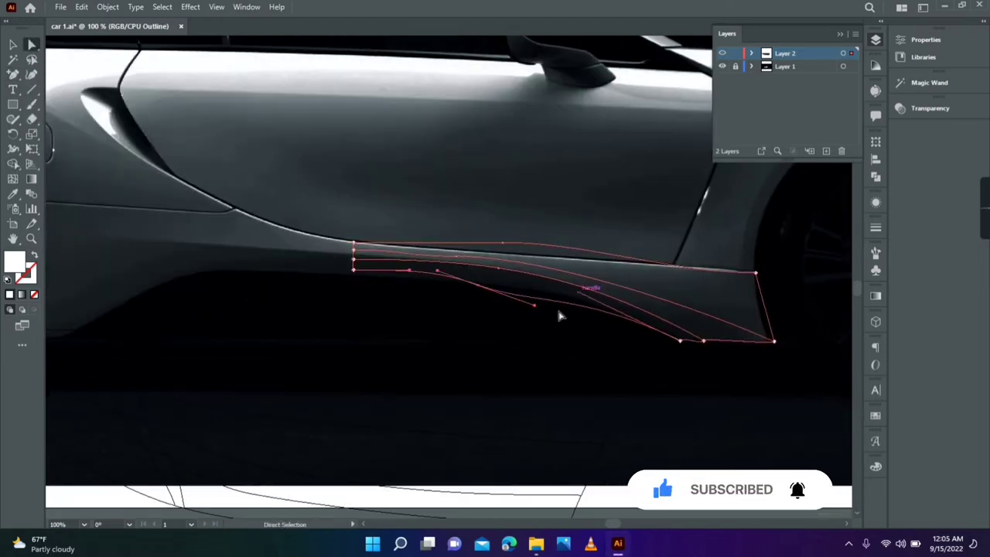
{"action": "left_click_drag", "start_coordinate": [537, 250], "coordinate": [412, 254]}
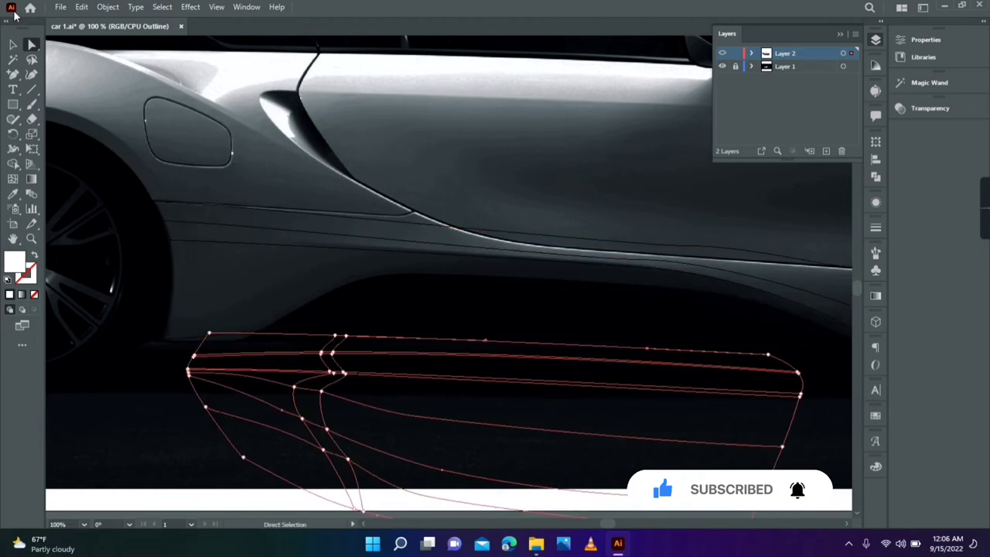
Step: Reshape the sill panel's corners and lower edge to follow the body and door crease
{"action": "key", "text": "plus"}
{"action": "key", "text": "a"}
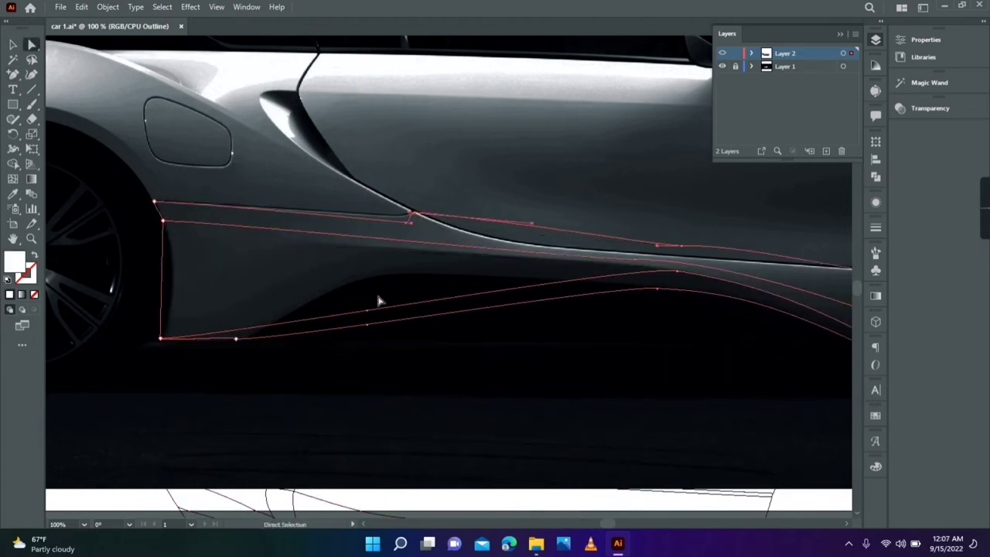
{"action": "left_click_drag", "start_coordinate": [160, 338], "coordinate": [170, 241]}
{"action": "left_click_drag", "start_coordinate": [451, 231], "coordinate": [457, 249]}
{"action": "left_click_drag", "start_coordinate": [370, 322], "coordinate": [379, 282]}
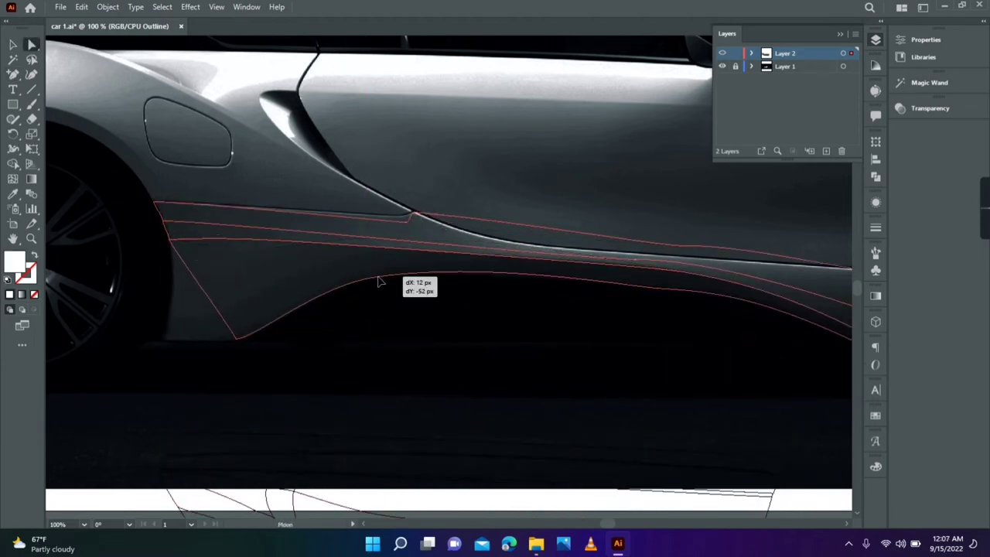
{"action": "left_click_drag", "start_coordinate": [165, 334], "coordinate": [173, 343]}
{"action": "scroll", "coordinate": [380, 294], "scroll_direction": "right", "scroll_amount": 3}
{"action": "left_click_drag", "start_coordinate": [390, 297], "coordinate": [379, 289]}
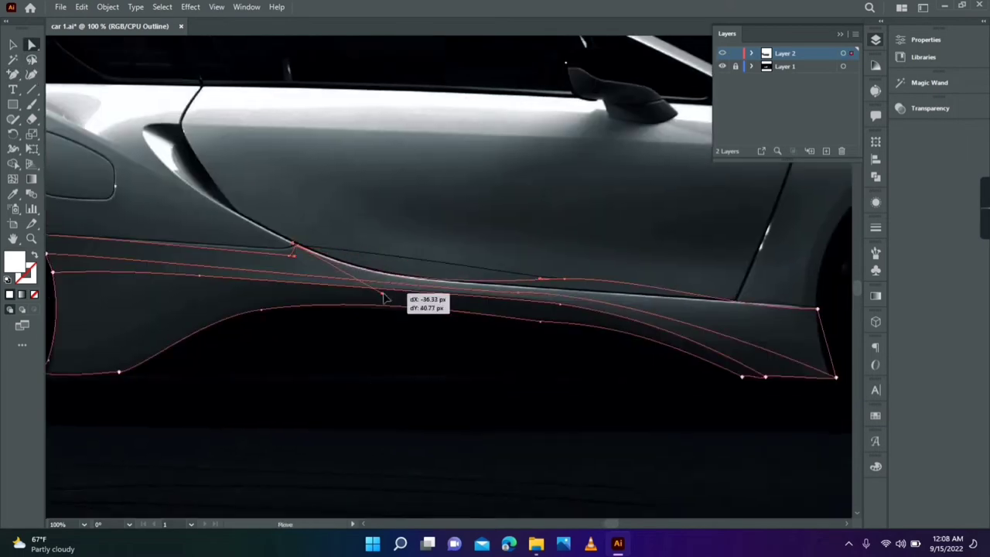
{"action": "scroll", "coordinate": [736, 321], "scroll_direction": "left", "scroll_amount": 3}
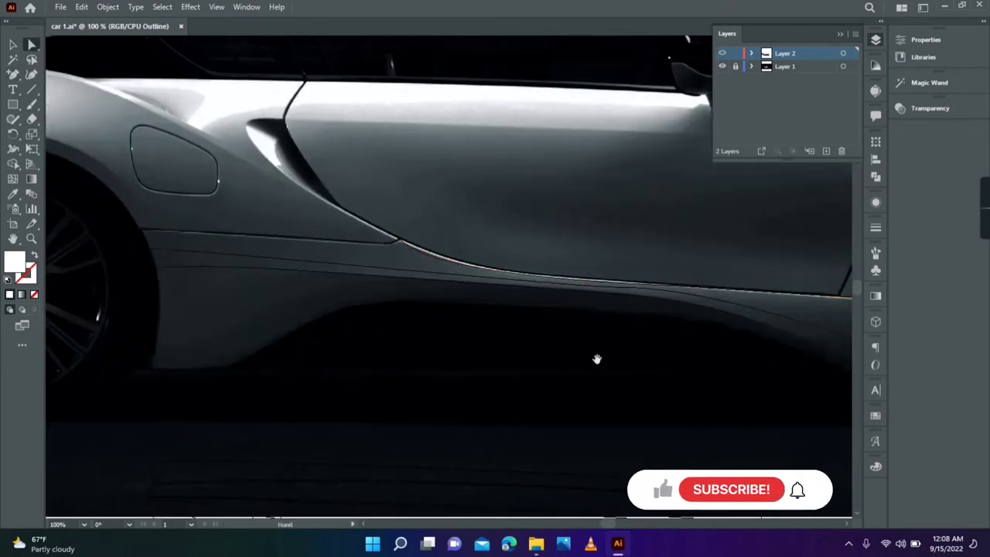
{"action": "scroll", "coordinate": [597, 354], "scroll_direction": "up", "scroll_amount": 3}
{"action": "mouse_move", "coordinate": [422, 151]}
{"action": "left_mouse_down"}
{"action": "mouse_move", "coordinate": [410, 176]}
{"action": "mouse_move", "coordinate": [418, 200]}
{"action": "left_mouse_up"}
Step: Refine the panel's bottom-edge anchors, front edge and lower curve along the sill
{"action": "scroll", "coordinate": [418, 201], "scroll_direction": "left", "scroll_amount": 3}
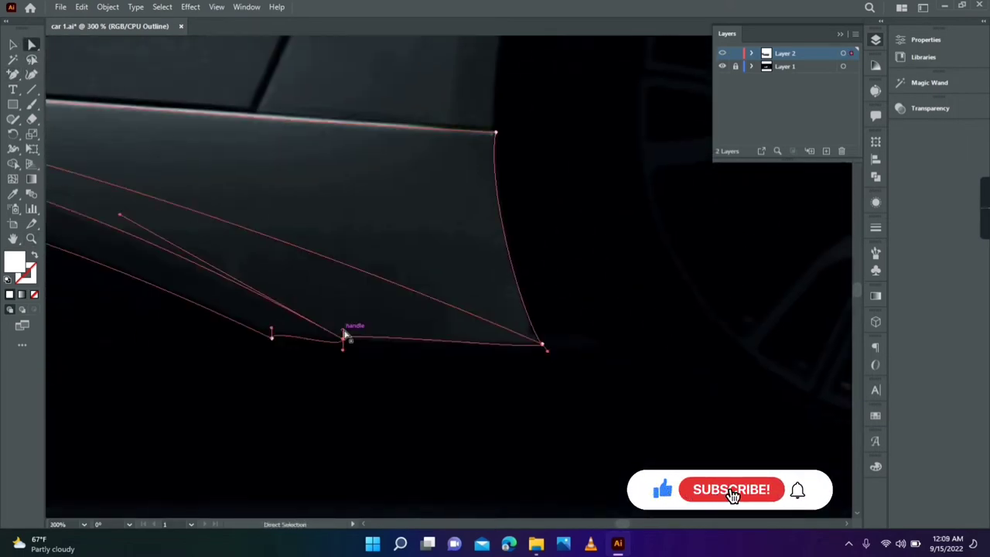
{"action": "left_click_drag", "start_coordinate": [337, 334], "coordinate": [276, 342]}
{"action": "scroll", "coordinate": [309, 345], "scroll_direction": "left", "scroll_amount": 3}
{"action": "left_click_drag", "start_coordinate": [390, 357], "coordinate": [399, 358]}
{"action": "scroll", "coordinate": [265, 248], "scroll_direction": "up", "scroll_amount": 3}
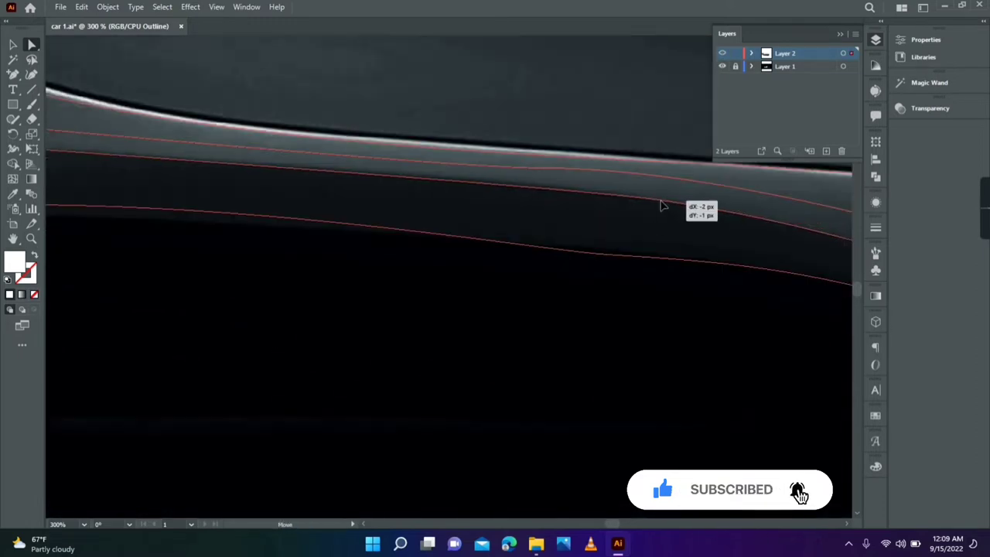
{"action": "scroll", "coordinate": [663, 203], "scroll_direction": "right", "scroll_amount": 3}
{"action": "scroll", "coordinate": [448, 217], "scroll_direction": "left", "scroll_amount": 3}
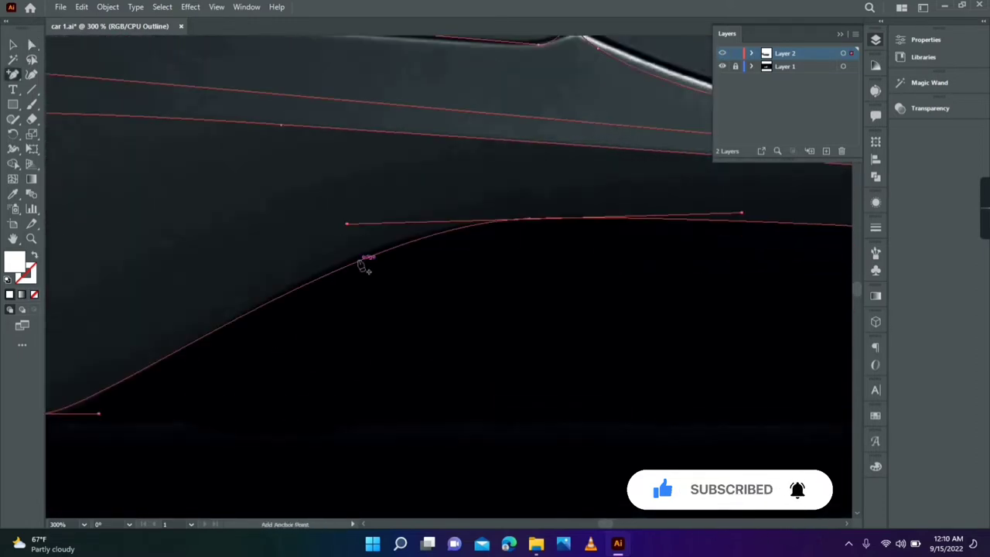
{"action": "scroll", "coordinate": [364, 261], "scroll_direction": "left", "scroll_amount": 3}
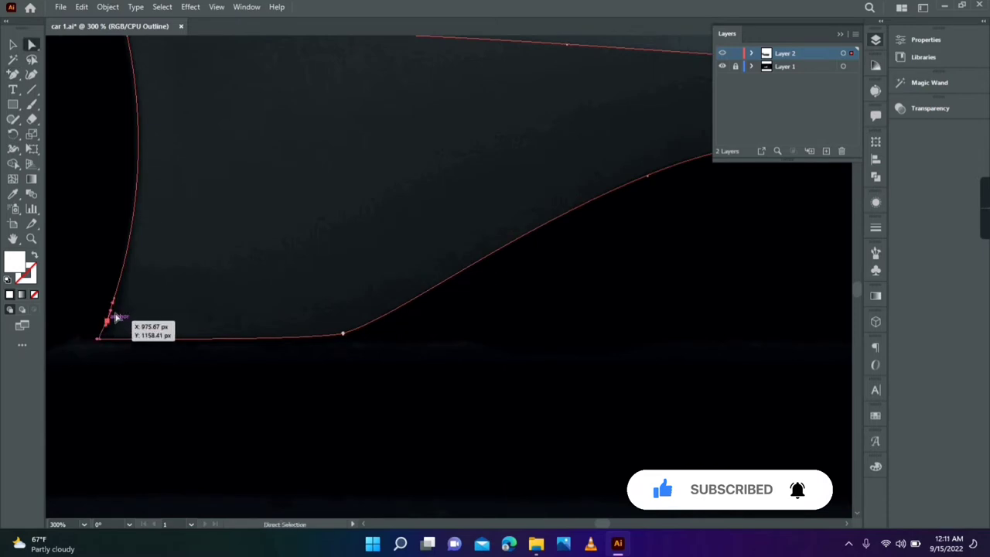
{"action": "scroll", "coordinate": [115, 329], "scroll_direction": "up", "scroll_amount": 3}
{"action": "left_click_drag", "start_coordinate": [130, 166], "coordinate": [120, 159]}
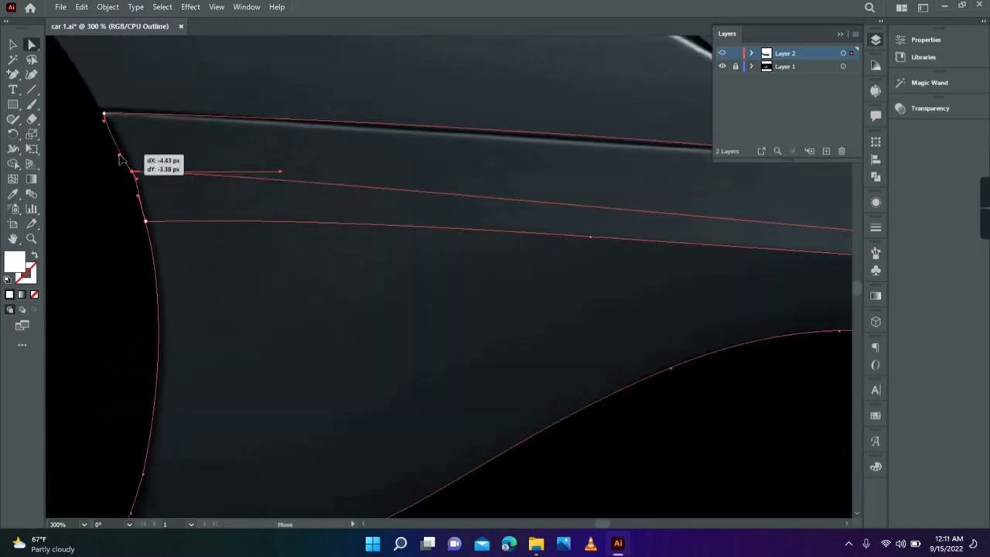
{"action": "scroll", "coordinate": [470, 253], "scroll_direction": "right", "scroll_amount": 3}
{"action": "scroll", "coordinate": [220, 331], "scroll_direction": "down", "scroll_amount": 3}
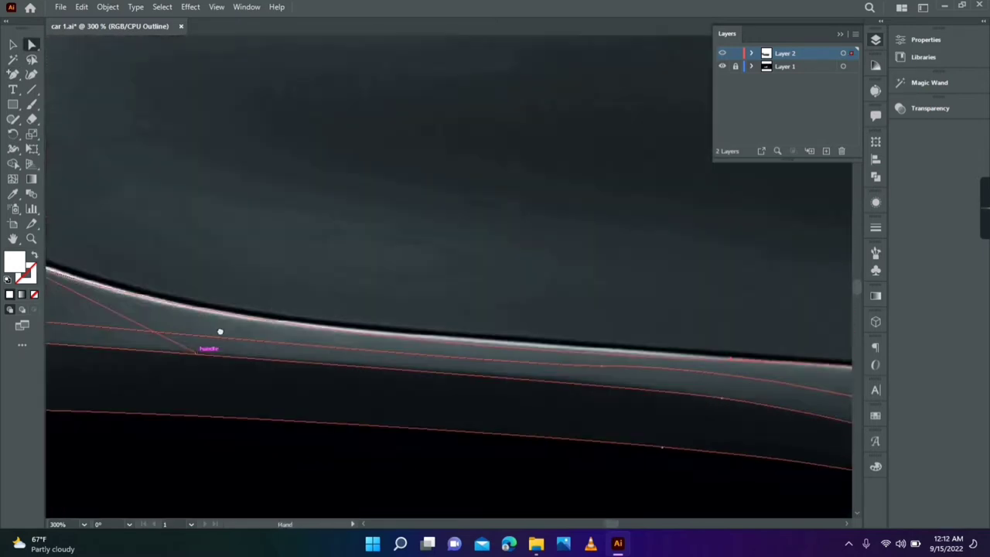
{"action": "scroll", "coordinate": [250, 314], "scroll_direction": "down", "scroll_amount": 5}
{"action": "scroll", "coordinate": [488, 214], "scroll_direction": "left", "scroll_amount": 3}
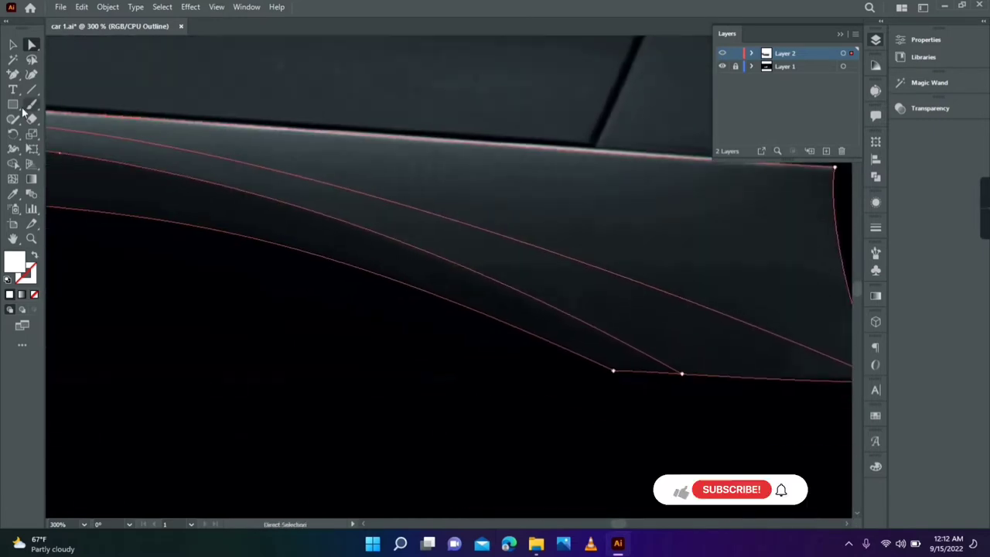
{"action": "scroll", "coordinate": [678, 376], "scroll_direction": "left", "scroll_amount": 5}
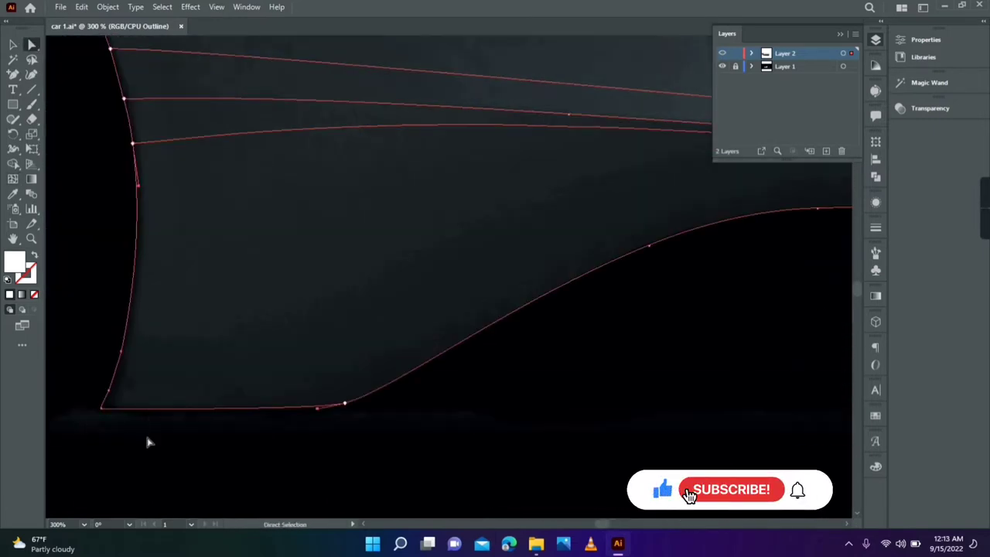
{"action": "left_click", "coordinate": [186, 158]}
{"action": "left_click_drag", "start_coordinate": [323, 371], "coordinate": [613, 229]}
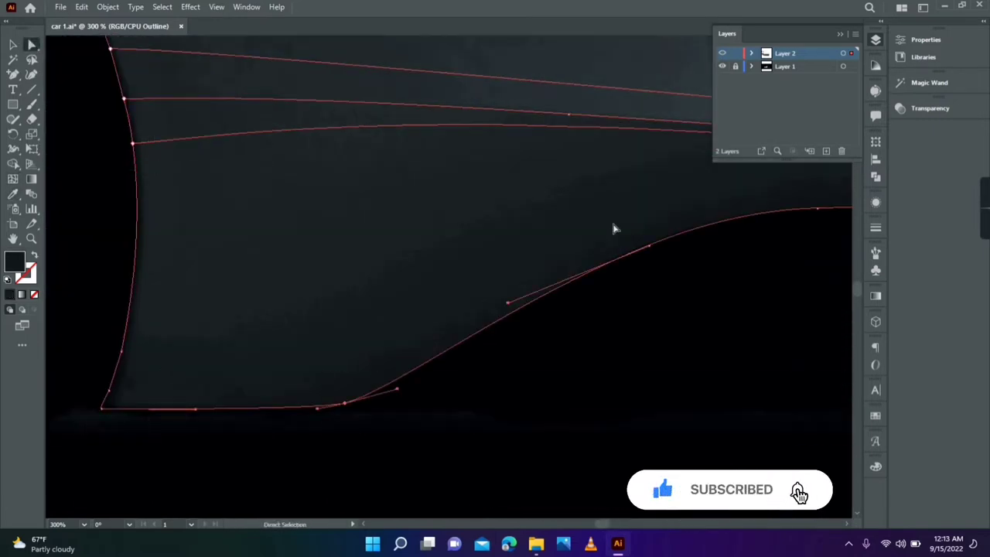
{"action": "scroll", "coordinate": [464, 247], "scroll_direction": "up", "scroll_amount": 4}
{"action": "scroll", "coordinate": [464, 248], "scroll_direction": "left", "scroll_amount": 3}
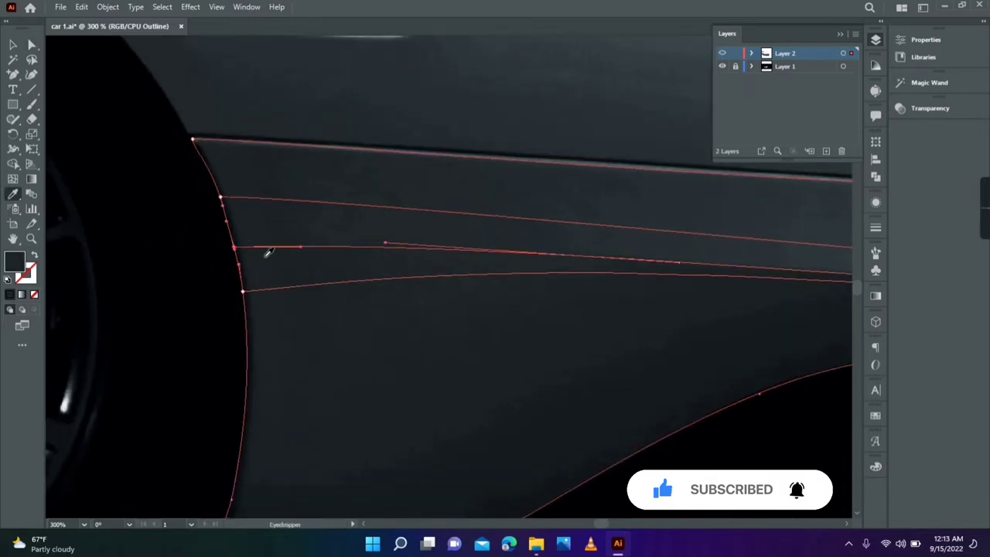
{"action": "left_click_drag", "start_coordinate": [363, 205], "coordinate": [95, 261]}
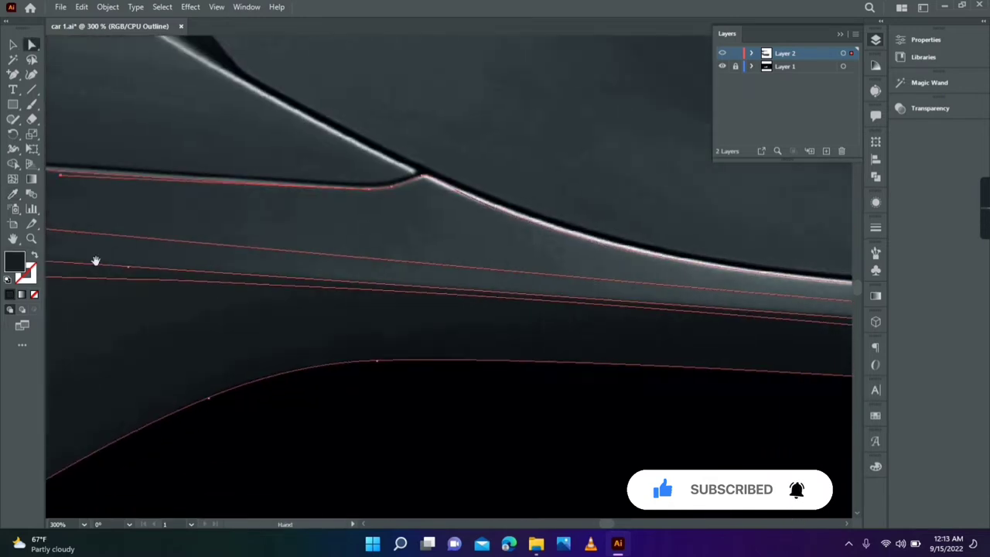
{"action": "scroll", "coordinate": [612, 315], "scroll_direction": "down", "scroll_amount": 3}
{"action": "scroll", "coordinate": [612, 314], "scroll_direction": "right", "scroll_amount": 5}
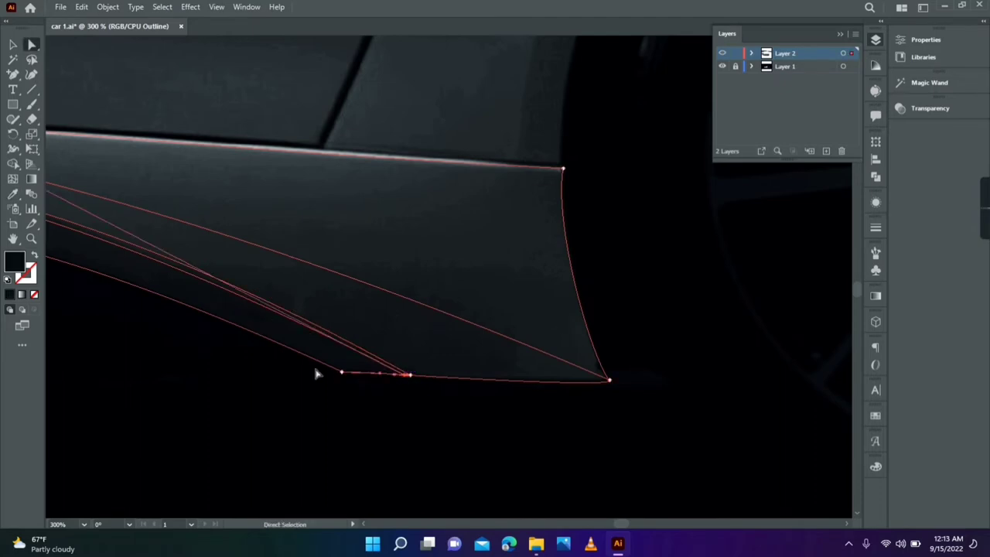
{"action": "scroll", "coordinate": [294, 360], "scroll_direction": "down", "scroll_amount": 3}
Step: Return to full-colour Preview and select the sill panel's mesh points
{"action": "key", "text": "i"}
{"action": "key", "text": "ctrl+y"}
{"action": "key", "text": "ctrl+minus"}
{"action": "key", "text": "ctrl+minus"}
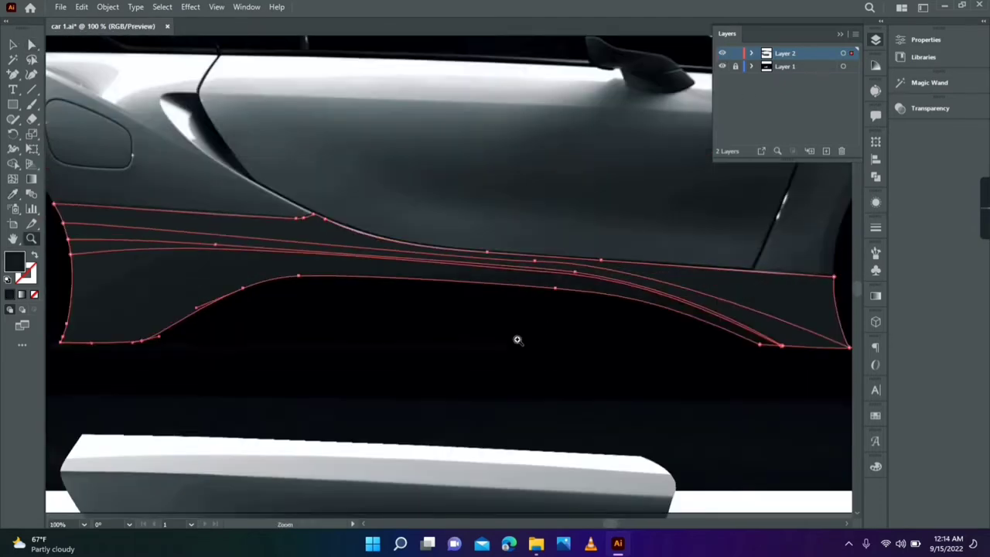
{"action": "key", "text": "ctrl+minus"}
{"action": "key", "text": "ctrl+minus"}
{"action": "key", "text": "v"}
{"action": "left_click", "coordinate": [772, 414]}
{"action": "left_click", "coordinate": [31, 238]}
{"action": "key", "text": "ctrl+plus"}
{"action": "key", "text": "ctrl+plus"}
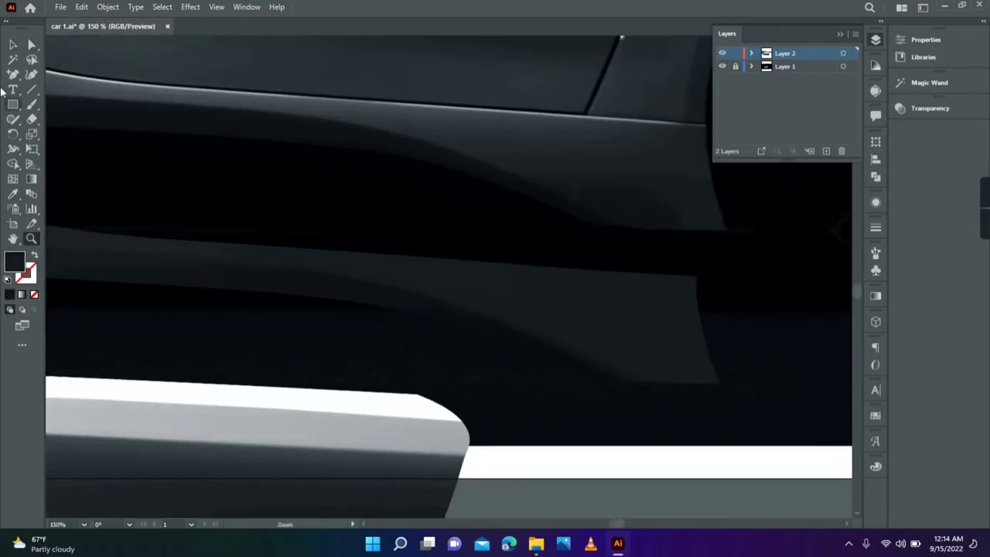
{"action": "scroll", "coordinate": [713, 298], "scroll_direction": "left", "scroll_amount": 2}
{"action": "left_click", "coordinate": [717, 386]}
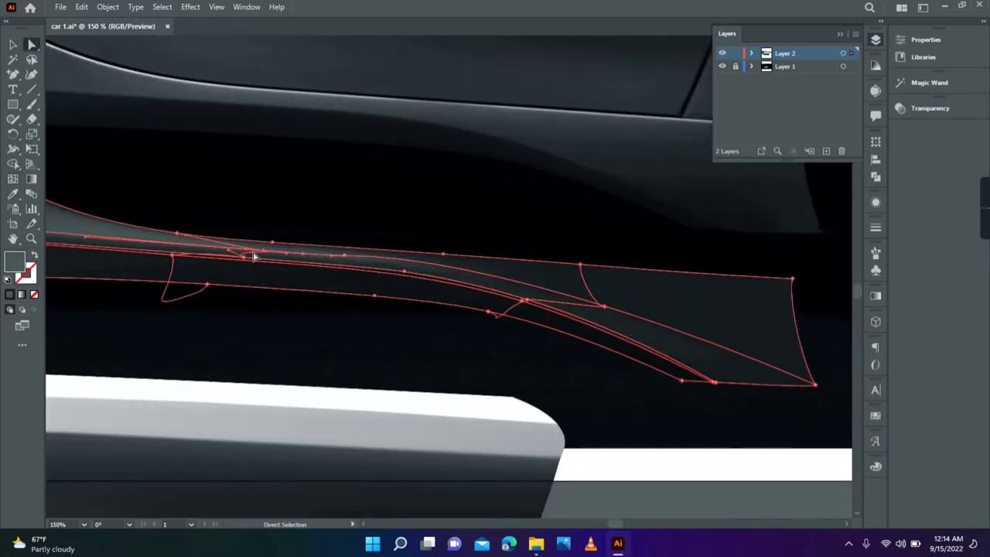
{"action": "key", "text": "a"}
{"action": "scroll", "coordinate": [353, 239], "scroll_direction": "left", "scroll_amount": 2}
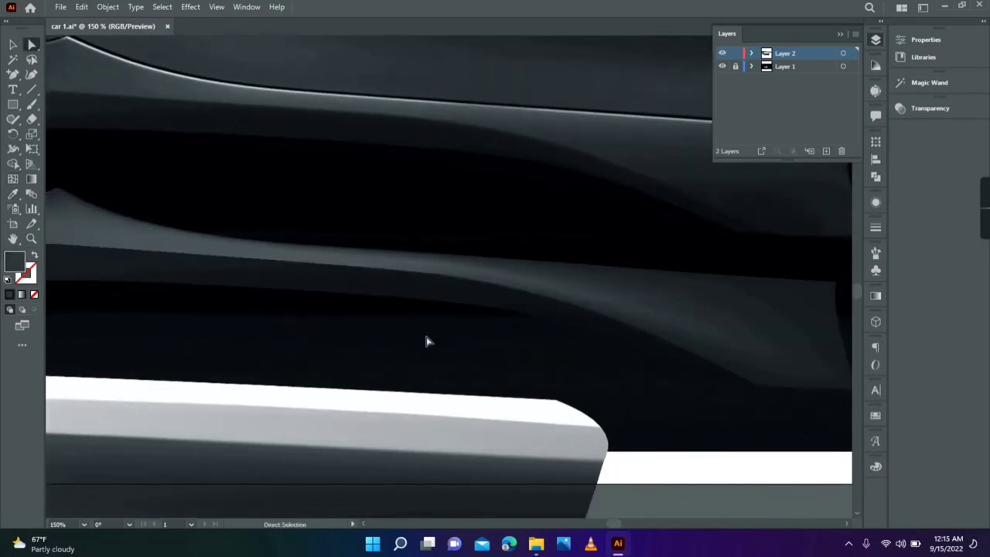
{"action": "scroll", "coordinate": [338, 370], "scroll_direction": "up", "scroll_amount": 5}
{"action": "left_click_drag", "start_coordinate": [428, 231], "coordinate": [504, 281]}
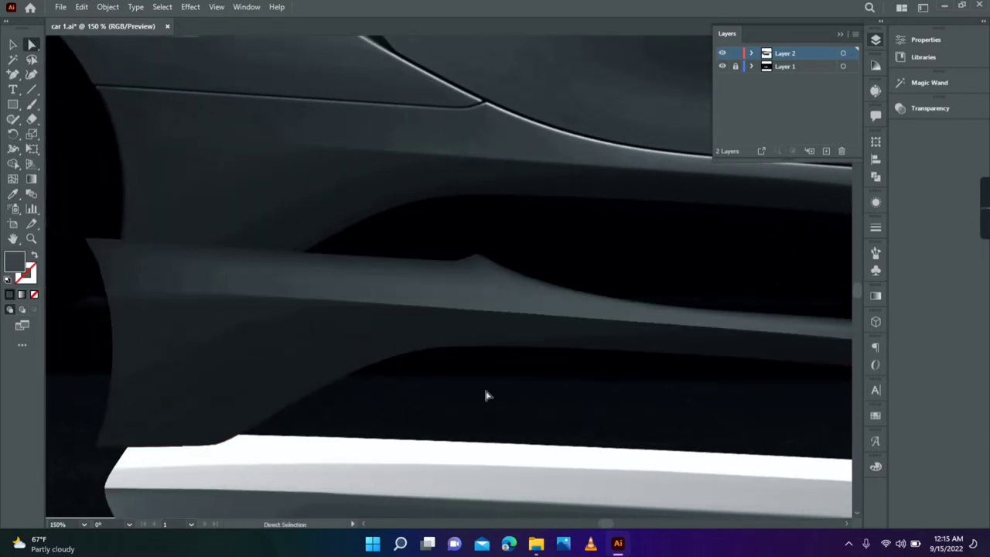
{"action": "scroll", "coordinate": [486, 391], "scroll_direction": "right", "scroll_amount": 2}
{"action": "left_click", "coordinate": [232, 294]}
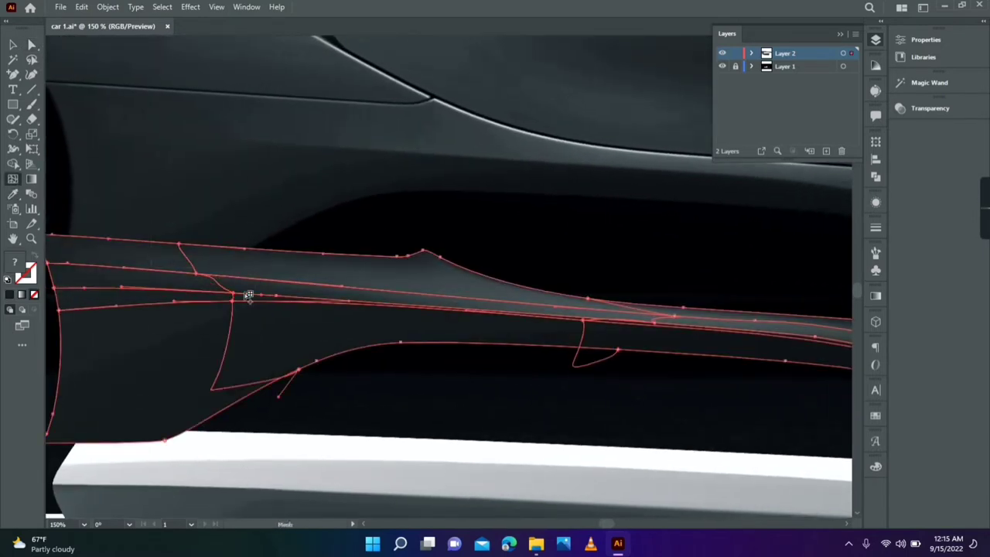
{"action": "key", "text": "v"}
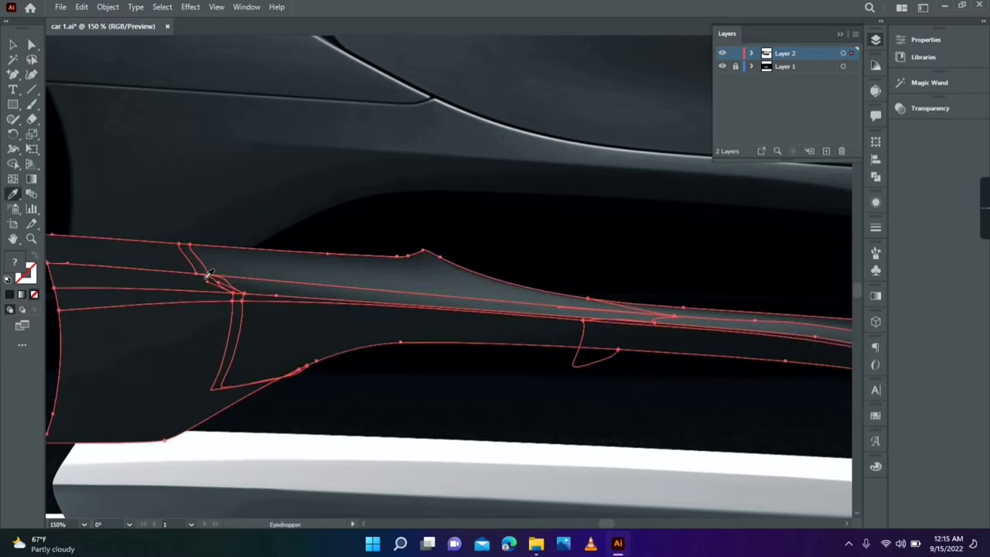
Step: Add a mesh point on the panel's top edge and give it a darker grey sampled from the photo
{"action": "scroll", "coordinate": [741, 438], "scroll_direction": "down", "scroll_amount": 2}
{"action": "key", "text": "a"}
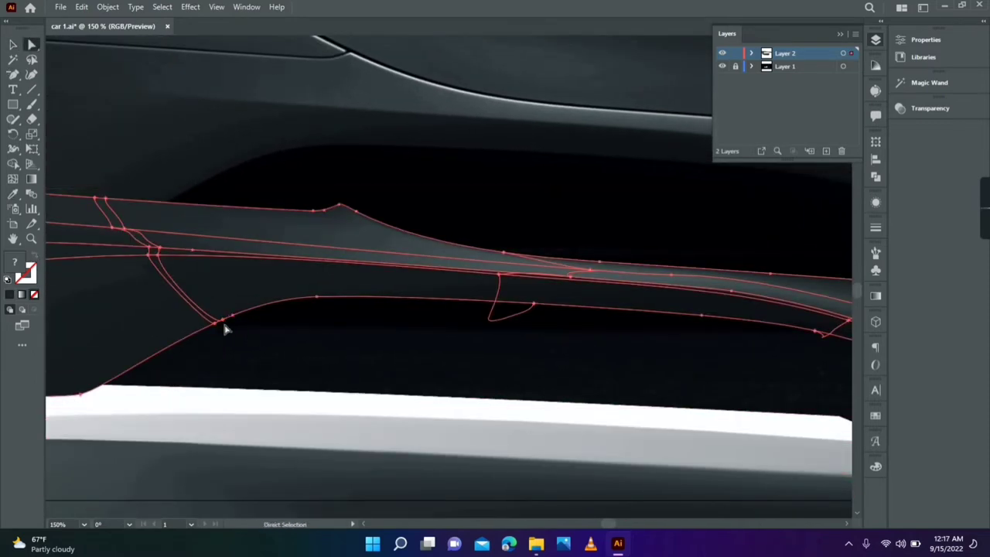
{"action": "scroll", "coordinate": [232, 309], "scroll_direction": "up", "scroll_amount": 2}
{"action": "key", "text": "u"}
{"action": "left_click", "coordinate": [352, 266]}
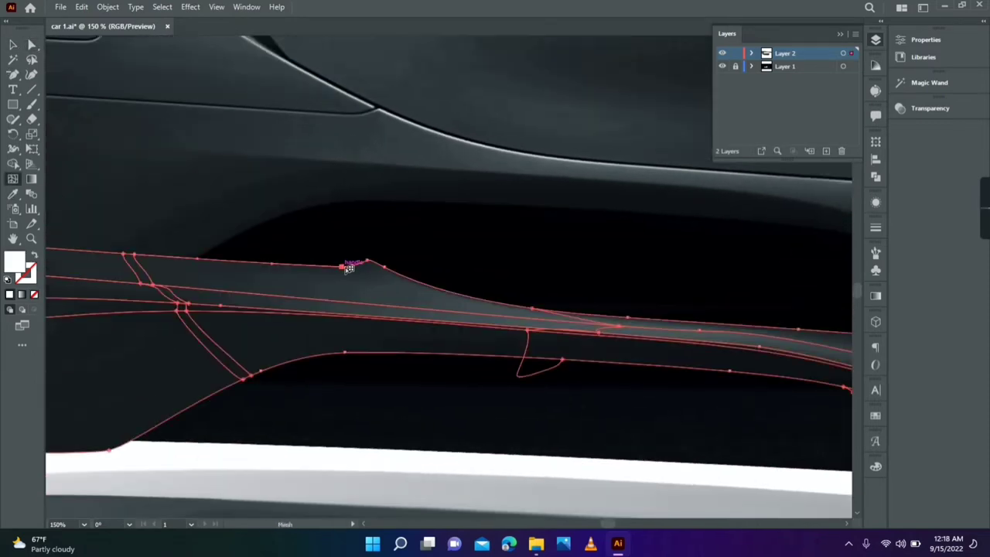
{"action": "key", "text": "i"}
{"action": "left_click", "coordinate": [532, 310]}
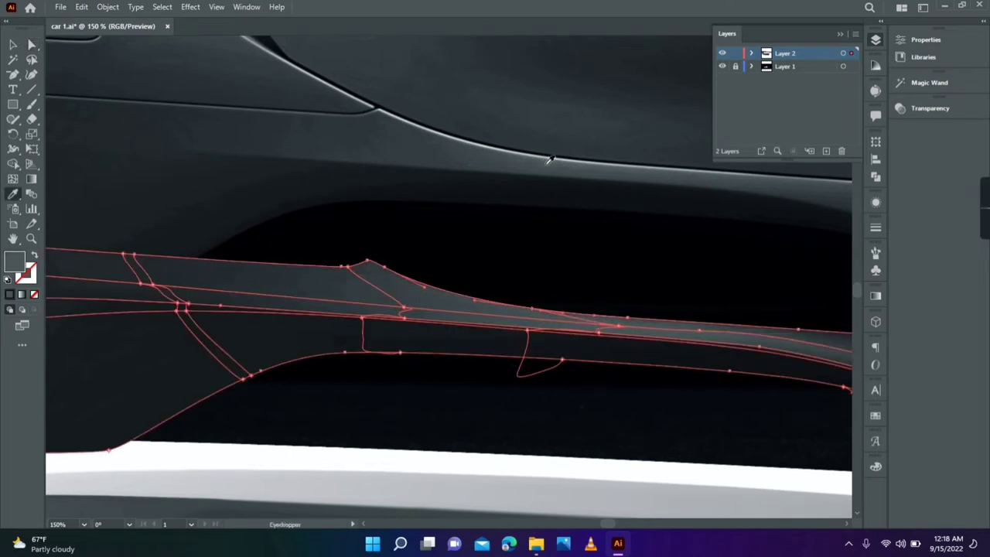
{"action": "scroll", "coordinate": [462, 400], "scroll_direction": "left", "scroll_amount": 3}
{"action": "scroll", "coordinate": [462, 400], "scroll_direction": "left", "scroll_amount": 3}
Step: Zoom out to view the whole car and move the shaded sill piece aside to compare
{"action": "key", "text": "a"}
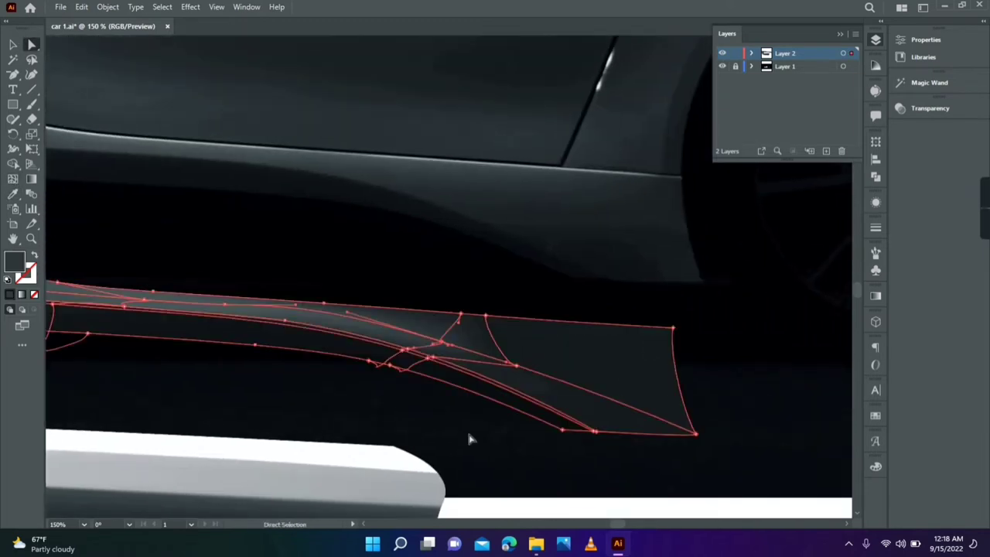
{"action": "left_click", "coordinate": [469, 439]}
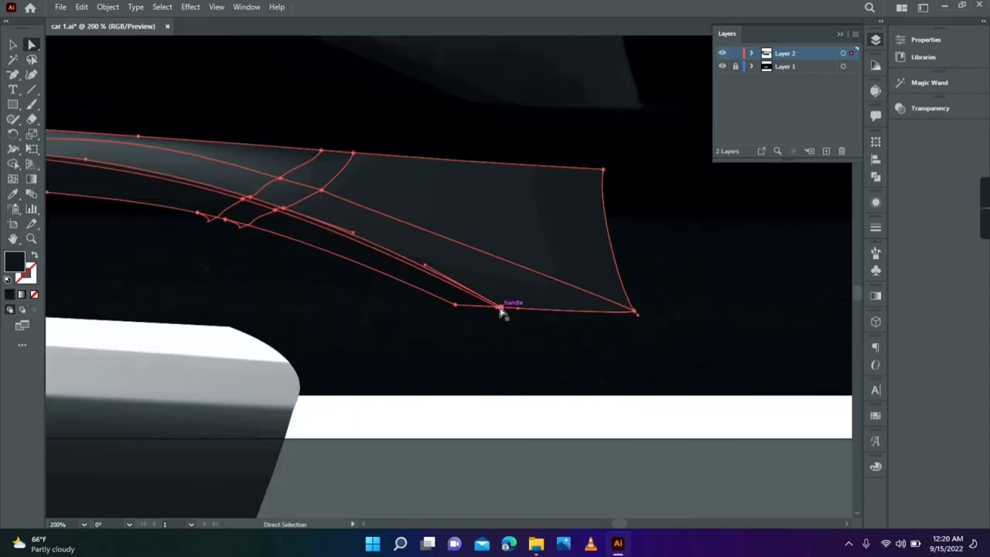
{"action": "key", "text": "i"}
{"action": "scroll", "coordinate": [465, 308], "scroll_direction": "up", "scroll_amount": 3}
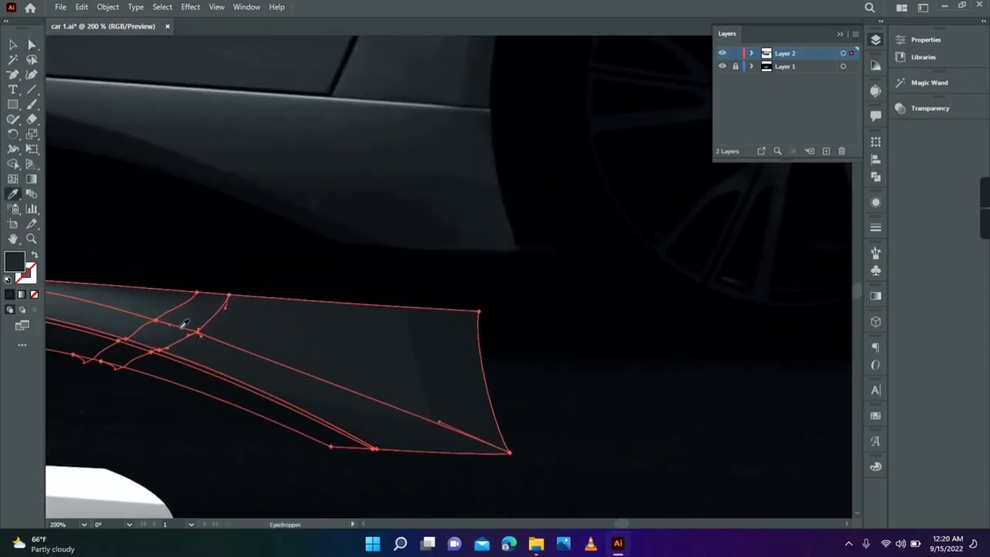
{"action": "key", "text": "z"}
{"action": "left_click_drag", "start_coordinate": [412, 305], "coordinate": [443, 351]}
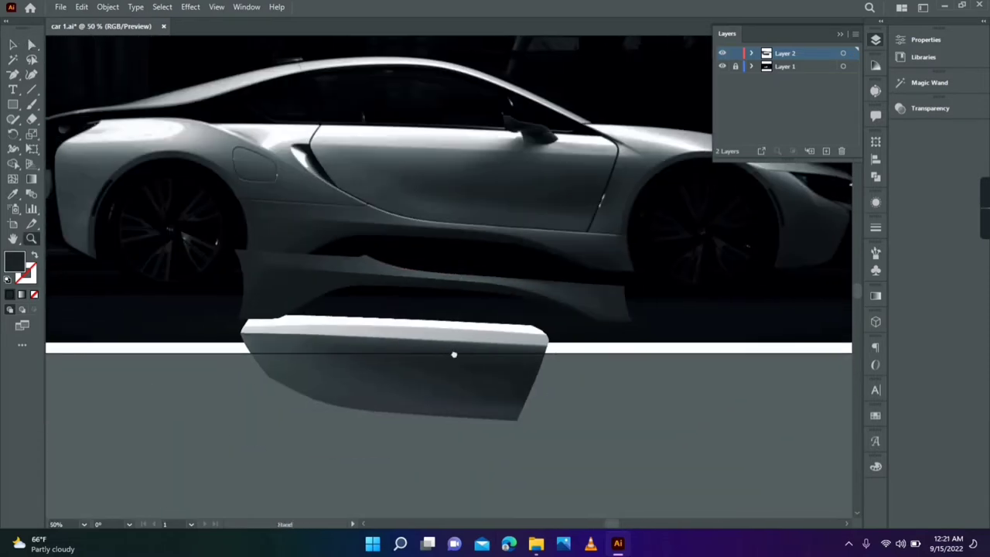
{"action": "mouse_move", "coordinate": [412, 241]}
{"action": "left_mouse_down"}
{"action": "mouse_move", "coordinate": [349, 347]}
{"action": "mouse_move", "coordinate": [410, 314]}
{"action": "mouse_move", "coordinate": [441, 398]}
{"action": "left_mouse_up"}
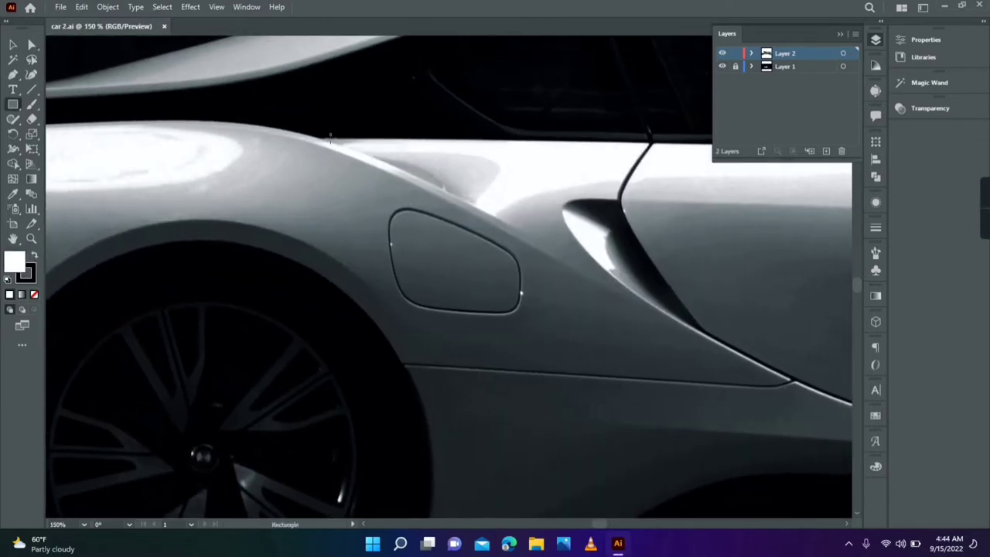
Step: Draw a white gradient-mesh rectangle above the fuel cap, shown in outline view
{"action": "mouse_move", "coordinate": [331, 139]}
{"action": "left_mouse_down"}
{"action": "mouse_move", "coordinate": [647, 184]}
{"action": "mouse_move", "coordinate": [629, 182]}
{"action": "left_mouse_up"}
{"action": "left_click", "coordinate": [537, 151]}
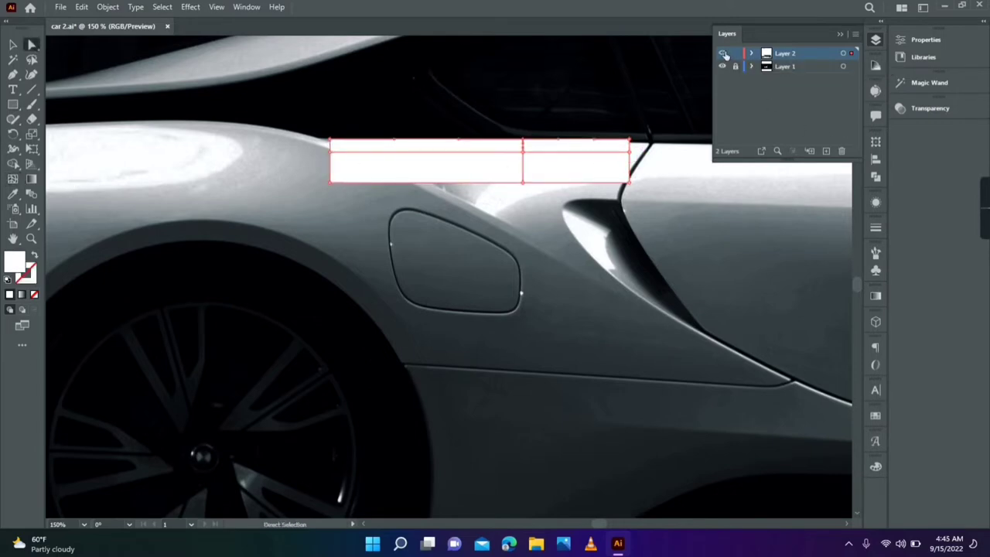
{"action": "key", "text": "ctrl+y"}
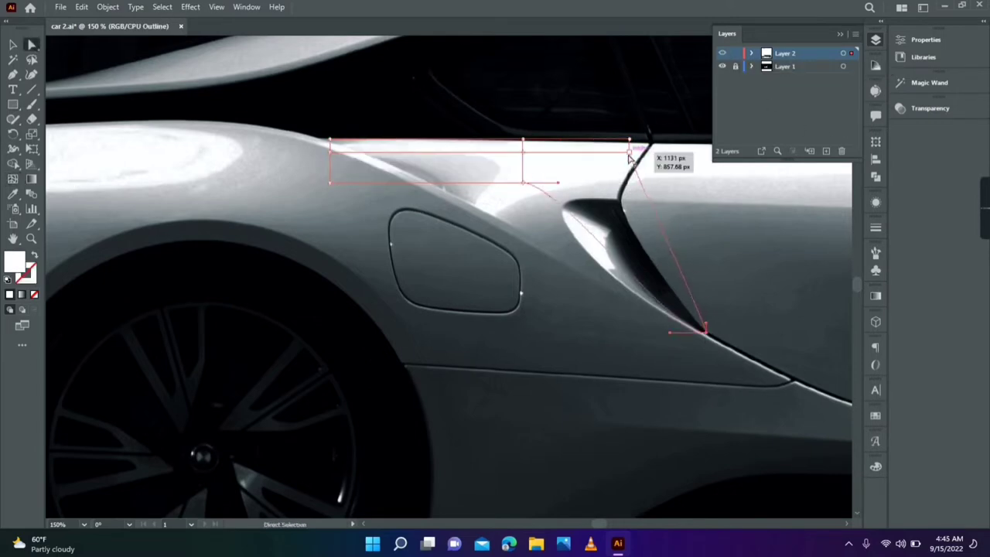
Step: Fit the outline's corner to the roof line and curve it along the vent edge
{"action": "left_click_drag", "start_coordinate": [629, 157], "coordinate": [637, 144]}
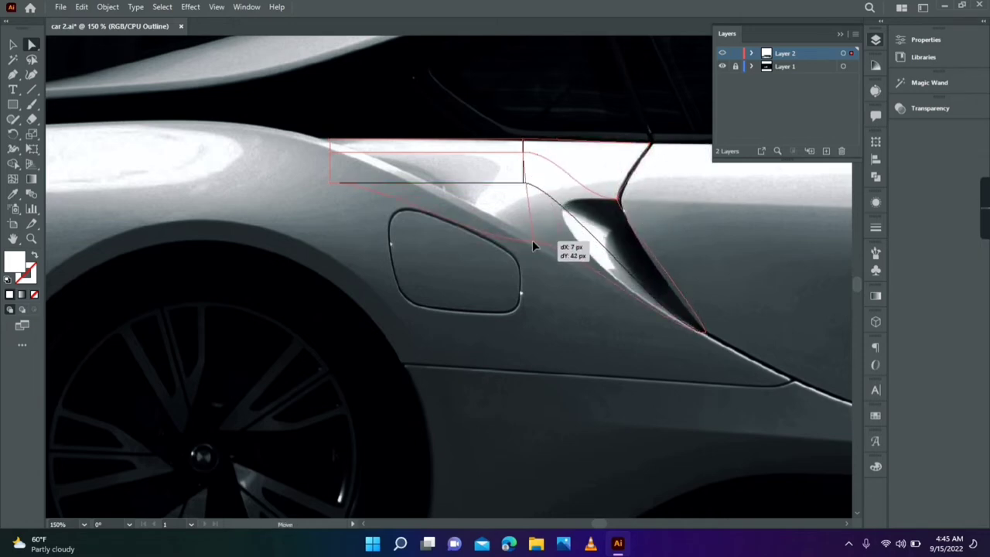
{"action": "left_click_drag", "start_coordinate": [524, 154], "coordinate": [567, 202]}
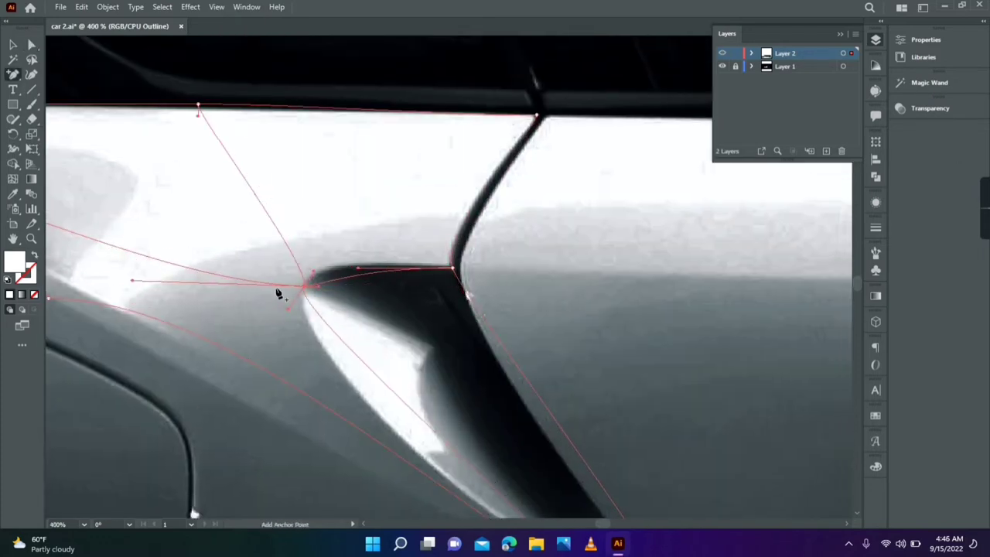
{"action": "key", "text": "a"}
{"action": "scroll", "coordinate": [287, 253], "scroll_direction": "down", "scroll_amount": 4}
{"action": "scroll", "coordinate": [287, 253], "scroll_direction": "right", "scroll_amount": 2}
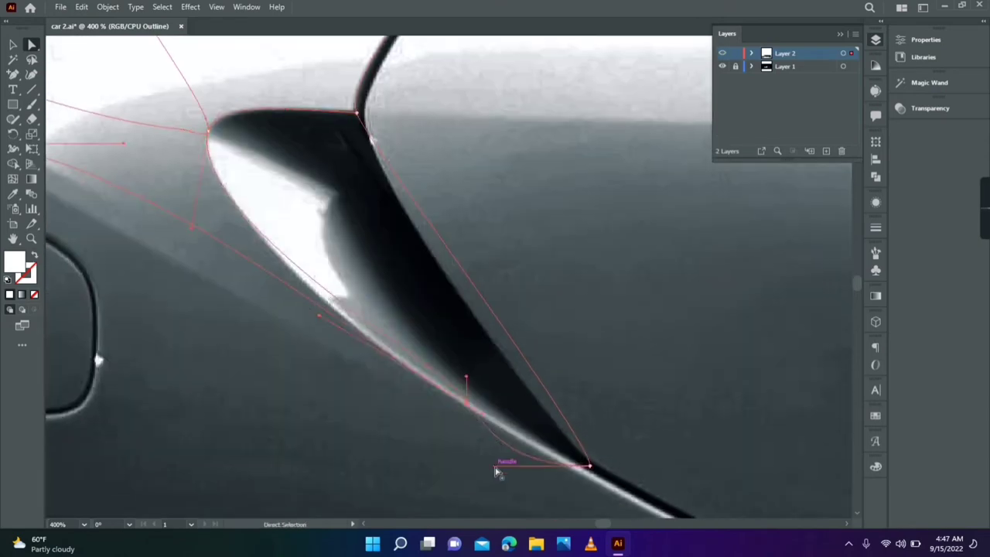
{"action": "mouse_move", "coordinate": [533, 379]}
{"action": "left_mouse_down"}
{"action": "mouse_move", "coordinate": [409, 266]}
{"action": "mouse_move", "coordinate": [497, 370]}
{"action": "left_mouse_up"}
{"action": "left_click_drag", "start_coordinate": [586, 467], "coordinate": [459, 323]}
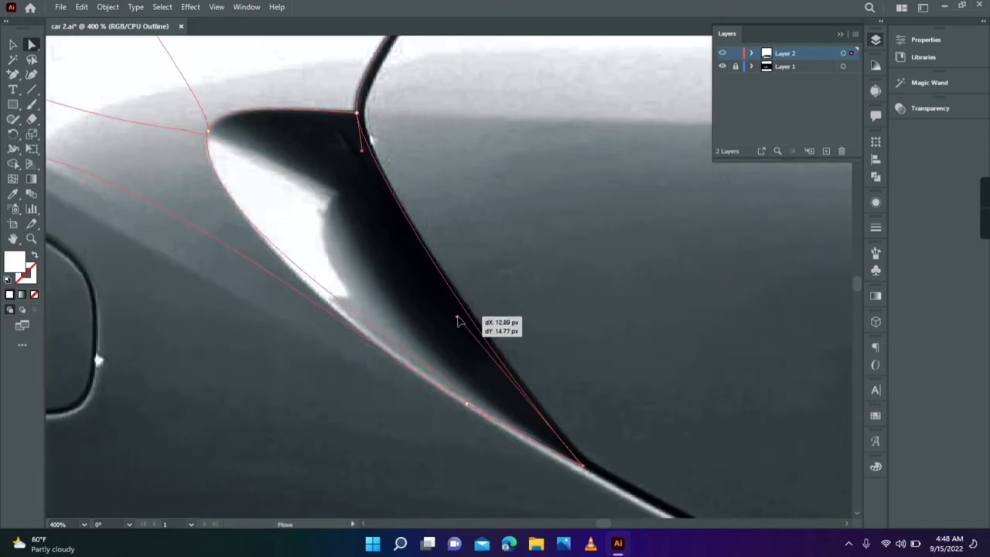
{"action": "left_click_drag", "start_coordinate": [328, 319], "coordinate": [227, 260]}
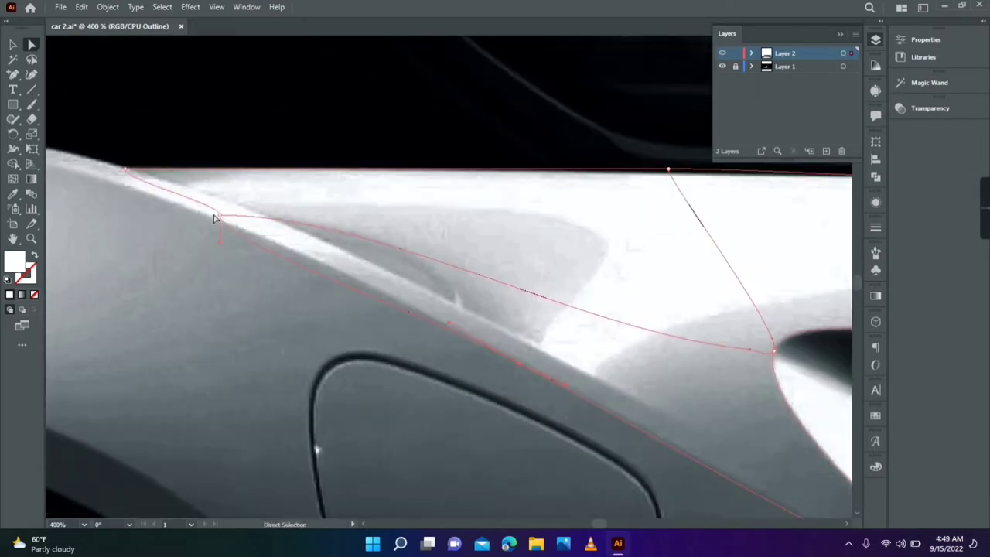
Step: Reshape the segments near the roof line and rear window corner, then return to Preview
{"action": "mouse_move", "coordinate": [214, 216]}
{"action": "left_mouse_down"}
{"action": "mouse_move", "coordinate": [481, 349]}
{"action": "mouse_move", "coordinate": [316, 258]}
{"action": "left_mouse_up"}
{"action": "mouse_move", "coordinate": [533, 360]}
{"action": "left_mouse_down"}
{"action": "mouse_move", "coordinate": [413, 304]}
{"action": "mouse_move", "coordinate": [354, 331]}
{"action": "mouse_move", "coordinate": [329, 395]}
{"action": "mouse_move", "coordinate": [184, 342]}
{"action": "left_mouse_up"}
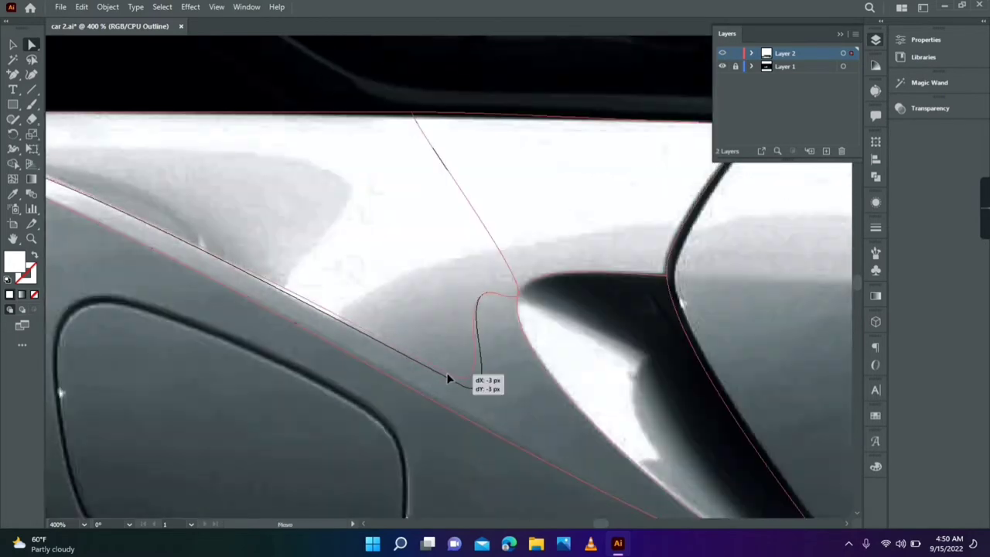
{"action": "left_click_drag", "start_coordinate": [453, 376], "coordinate": [445, 276]}
{"action": "scroll", "coordinate": [485, 256], "scroll_direction": "down", "scroll_amount": 5}
{"action": "scroll", "coordinate": [631, 422], "scroll_direction": "right", "scroll_amount": 3}
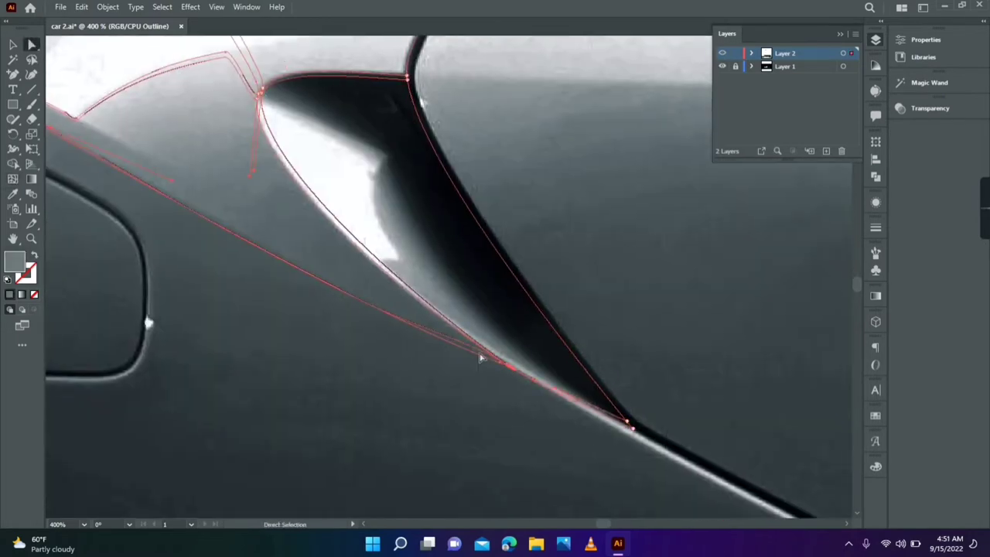
{"action": "scroll", "coordinate": [480, 358], "scroll_direction": "up", "scroll_amount": 5}
{"action": "scroll", "coordinate": [479, 358], "scroll_direction": "left", "scroll_amount": 3}
{"action": "left_click_drag", "start_coordinate": [373, 345], "coordinate": [380, 358]}
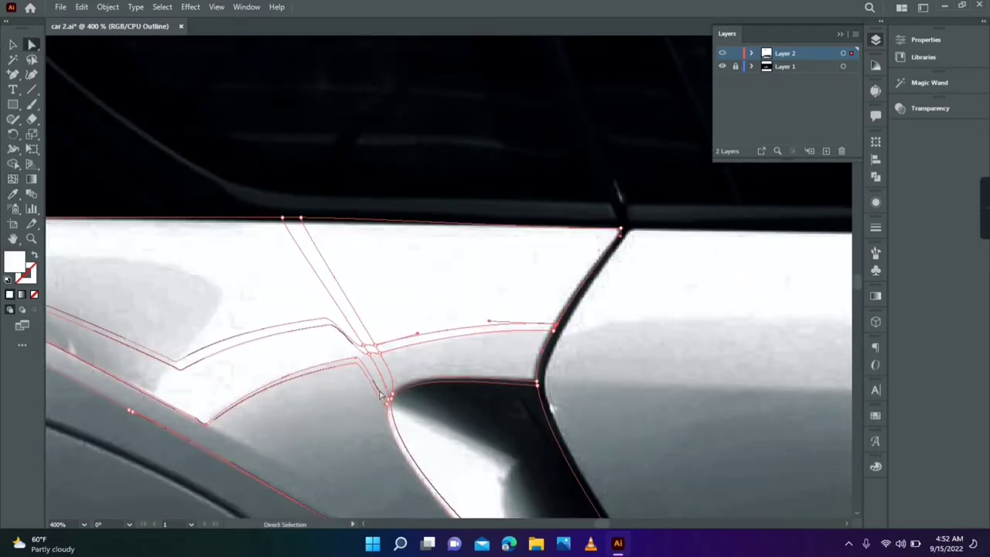
{"action": "scroll", "coordinate": [380, 395], "scroll_direction": "left", "scroll_amount": 3}
{"action": "scroll", "coordinate": [380, 394], "scroll_direction": "down", "scroll_amount": 1}
{"action": "key", "text": "ctrl+y"}
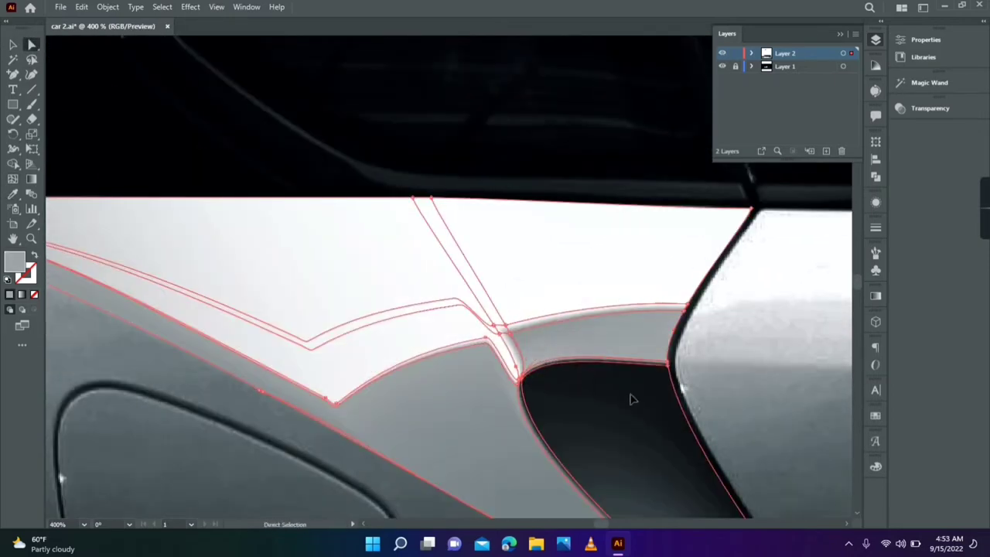
Step: Select the fender panel and add a gradient mesh point to it
{"action": "scroll", "coordinate": [400, 161], "scroll_direction": "down", "scroll_amount": 5}
{"action": "key", "text": "v"}
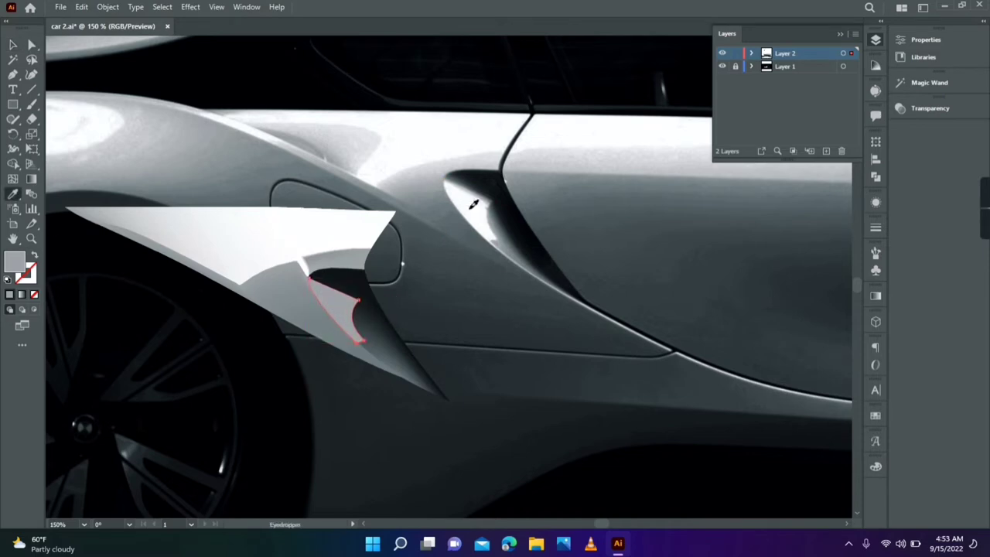
{"action": "left_click", "coordinate": [930, 109]}
{"action": "key", "text": "v"}
{"action": "left_click", "coordinate": [410, 93]}
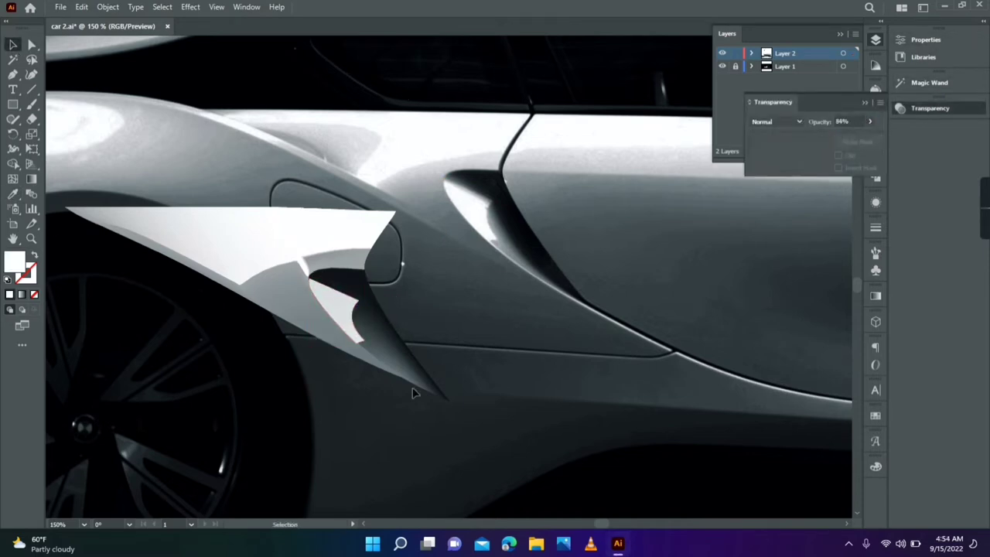
{"action": "left_click", "coordinate": [412, 393]}
{"action": "key", "text": "u"}
{"action": "left_click", "coordinate": [370, 306]}
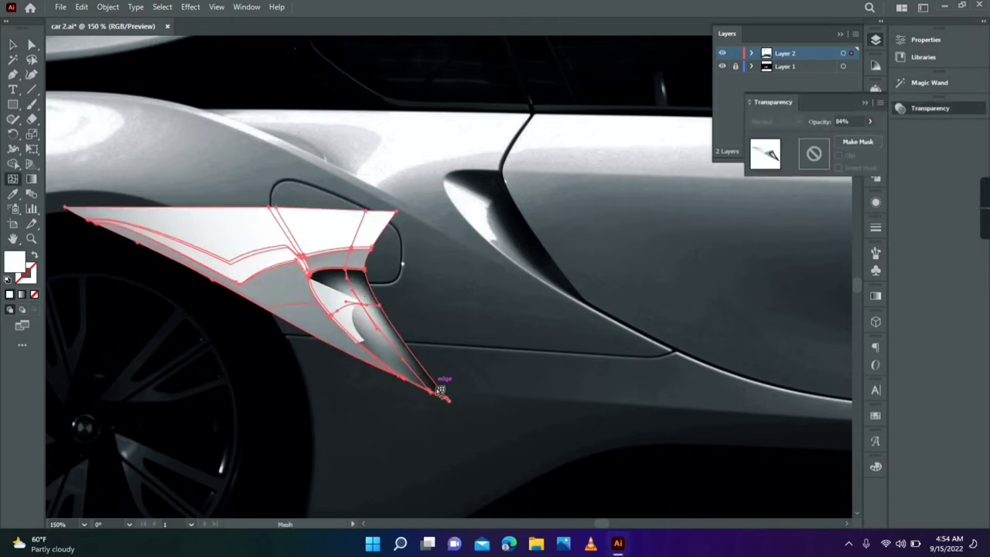
Step: Nudge the light highlight shape into place and move its top anchor slightly left
{"action": "scroll", "coordinate": [457, 325], "scroll_direction": "up", "scroll_amount": 1}
{"action": "scroll", "coordinate": [475, 265], "scroll_direction": "up", "scroll_amount": 3}
{"action": "key", "text": "a"}
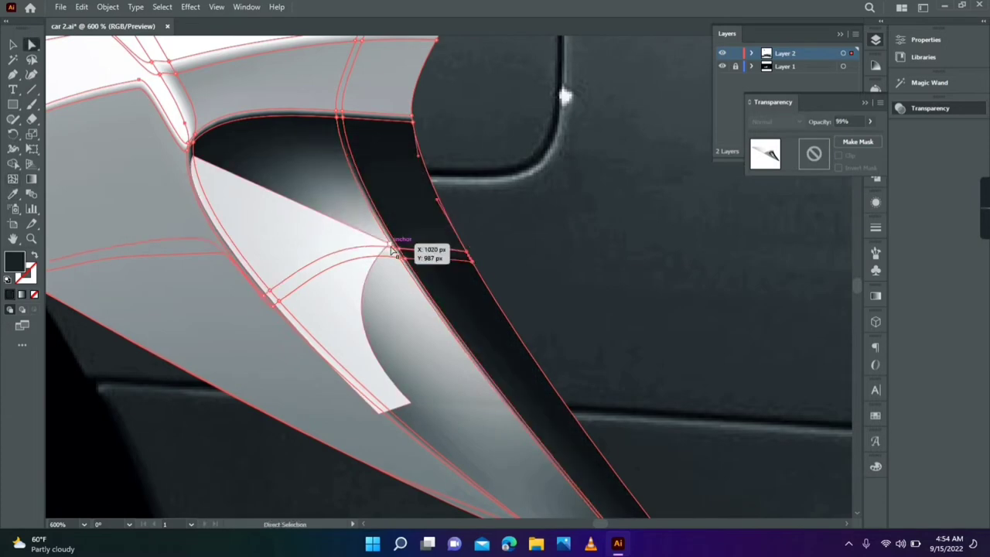
{"action": "left_click", "coordinate": [183, 422]}
{"action": "left_click", "coordinate": [434, 329]}
{"action": "left_click", "coordinate": [472, 228]}
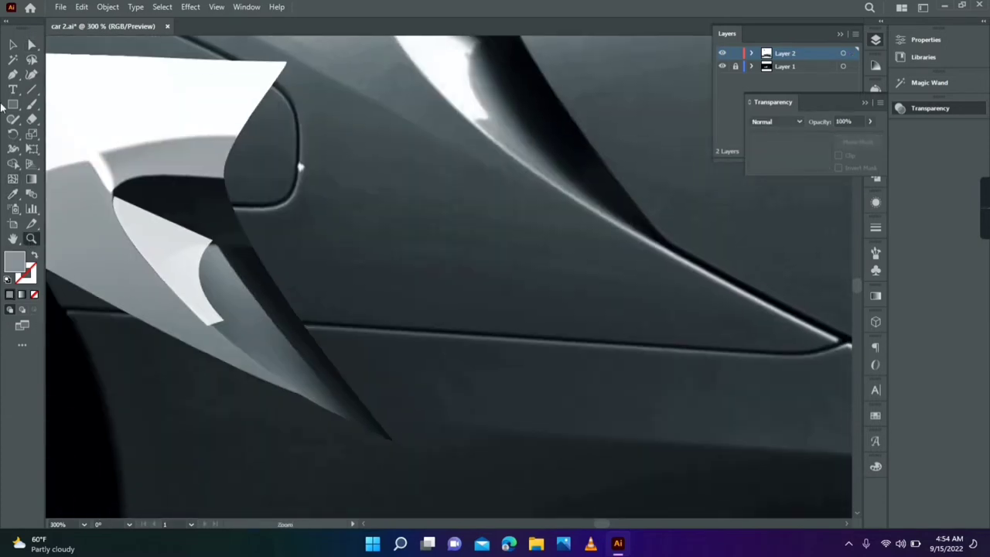
{"action": "key", "text": "v"}
{"action": "left_click_drag", "start_coordinate": [410, 271], "coordinate": [411, 271]}
{"action": "key", "text": "a"}
{"action": "left_click_drag", "start_coordinate": [239, 90], "coordinate": [232, 88]}
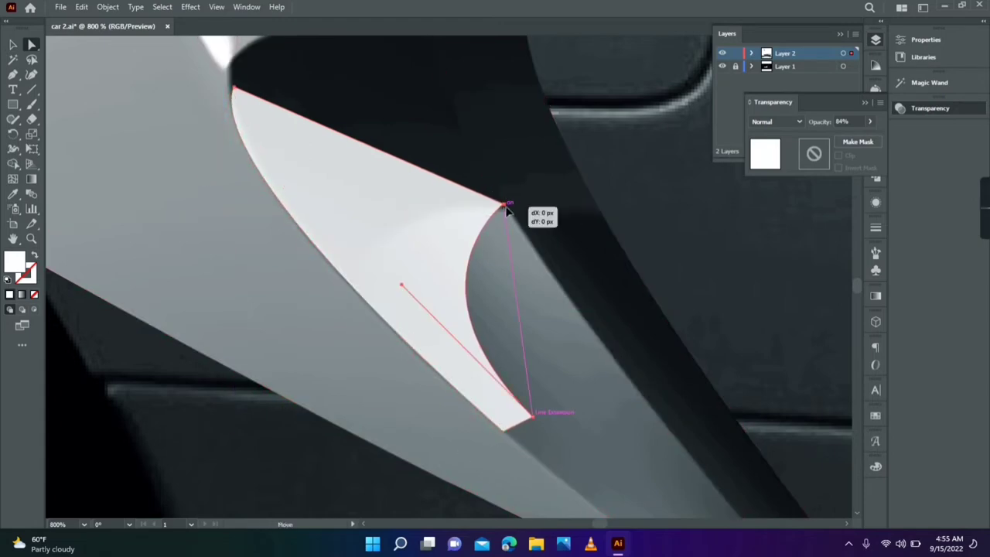
Step: Add a mesh point to the highlight shape, undoing an unwanted extra point
{"action": "key", "text": "u"}
{"action": "left_click", "coordinate": [437, 219]}
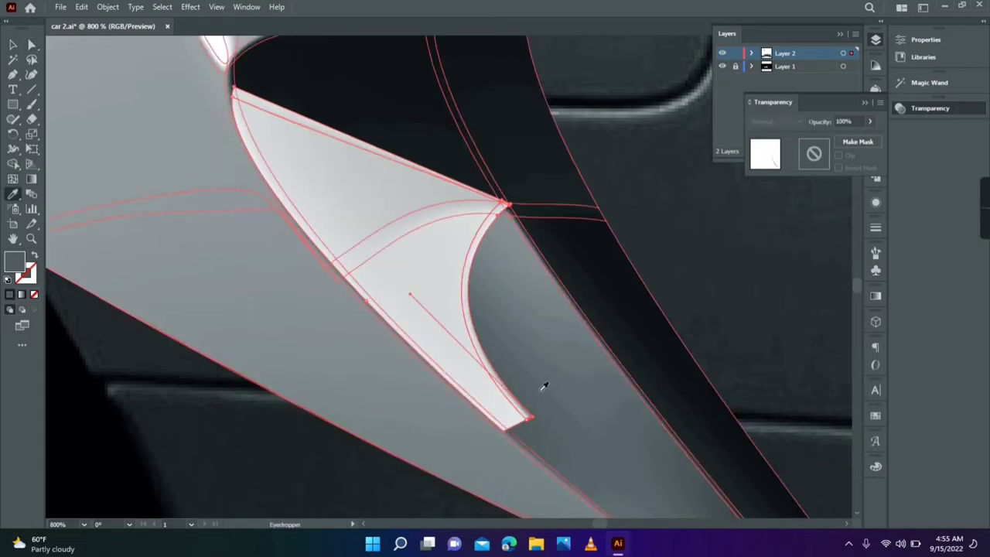
{"action": "left_click", "coordinate": [485, 209]}
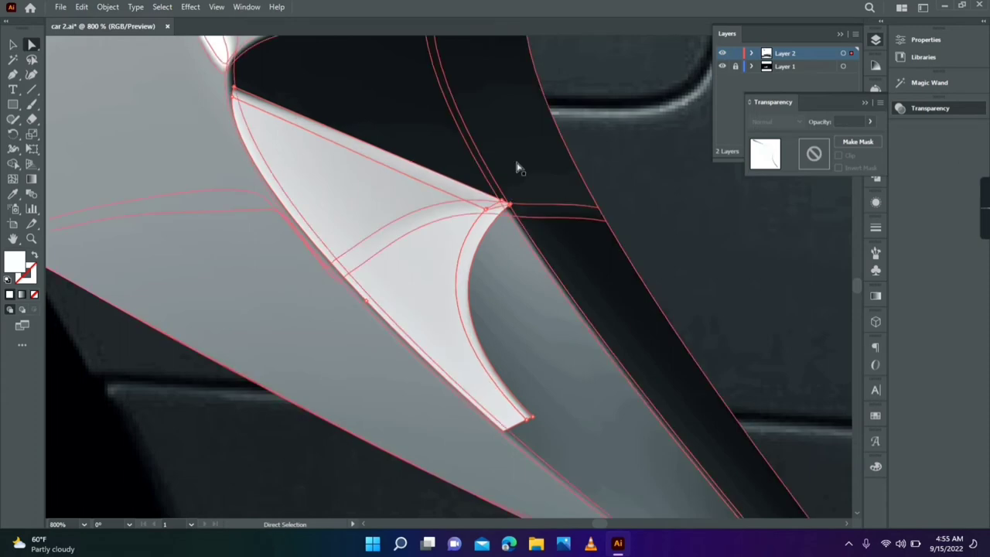
{"action": "key", "text": "ctrl+z"}
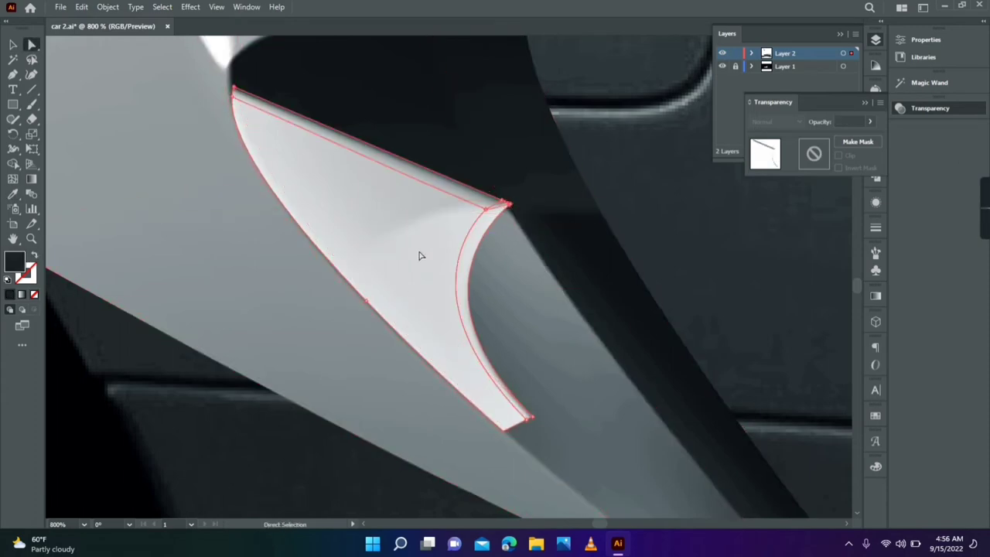
{"action": "scroll", "coordinate": [503, 205], "scroll_direction": "up", "scroll_amount": 3}
{"action": "scroll", "coordinate": [503, 205], "scroll_direction": "up", "scroll_amount": 1}
Step: Shift the highlight shape slightly down into position inside the intake recess
{"action": "key", "text": "v"}
{"action": "scroll", "coordinate": [435, 281], "scroll_direction": "down", "scroll_amount": 3}
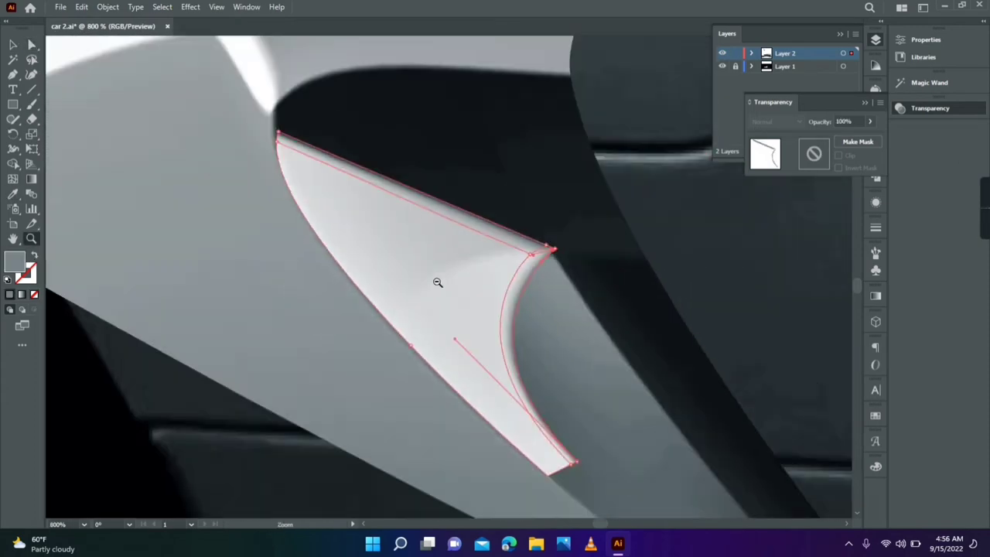
{"action": "scroll", "coordinate": [270, 452], "scroll_direction": "down", "scroll_amount": 3}
{"action": "scroll", "coordinate": [377, 451], "scroll_direction": "down", "scroll_amount": 2}
{"action": "scroll", "coordinate": [249, 361], "scroll_direction": "down", "scroll_amount": 1}
{"action": "scroll", "coordinate": [249, 362], "scroll_direction": "up", "scroll_amount": 3}
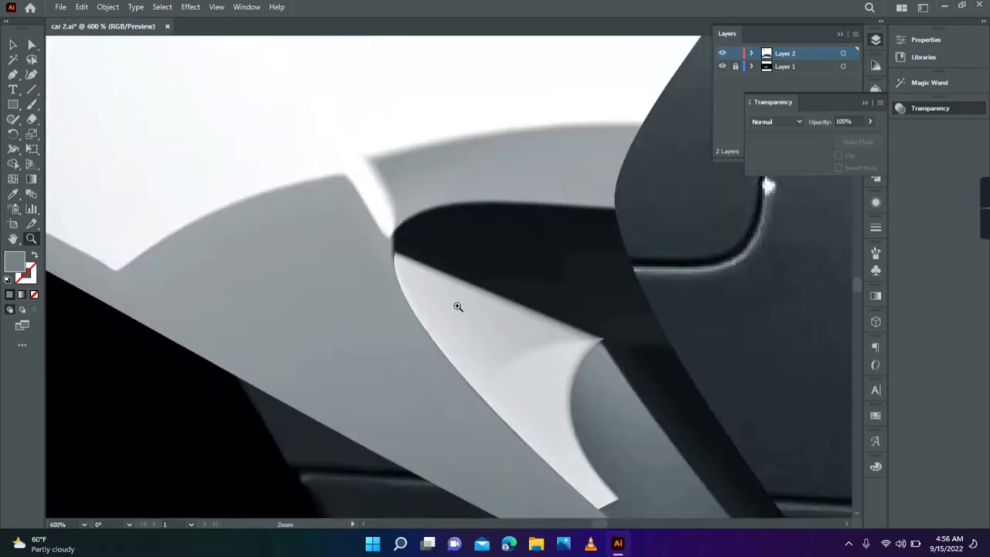
{"action": "key", "text": "a"}
{"action": "left_click", "coordinate": [293, 189]}
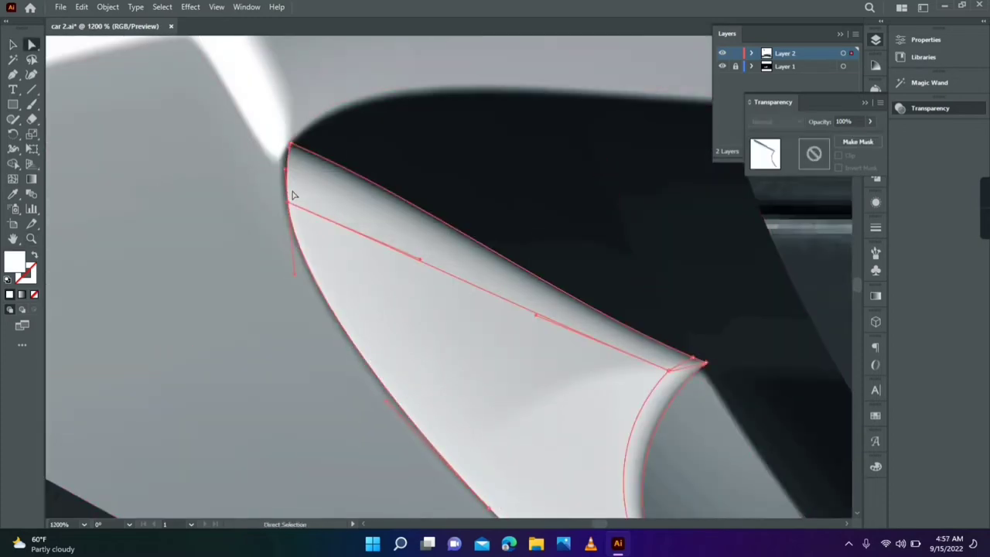
{"action": "left_click_drag", "start_coordinate": [293, 195], "coordinate": [289, 215]}
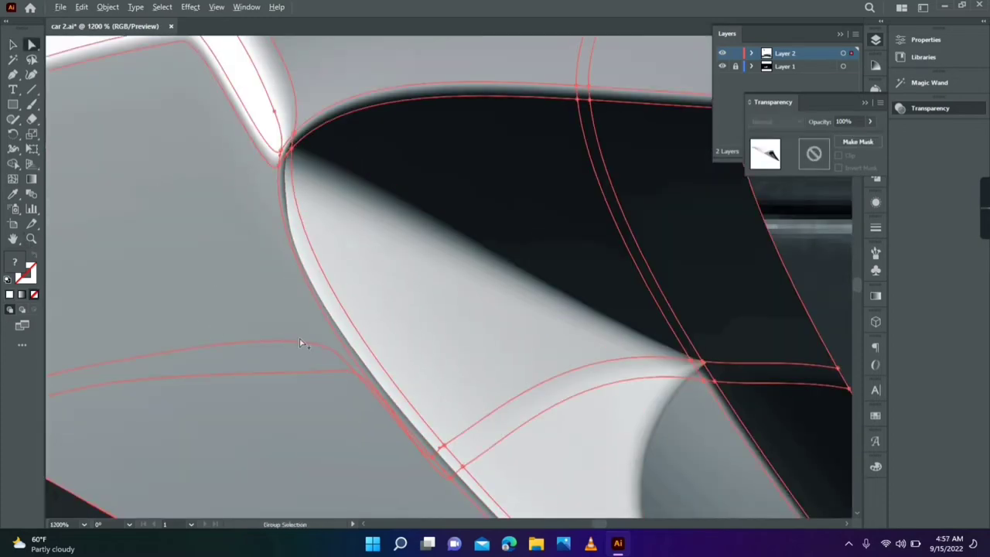
{"action": "scroll", "coordinate": [294, 389], "scroll_direction": "down", "scroll_amount": 4}
Step: Start a Pen path on the fender's lower edge with a curved then sharp anchor
{"action": "scroll", "coordinate": [479, 199], "scroll_direction": "up", "scroll_amount": 2}
{"action": "key", "text": "p"}
{"action": "left_click", "coordinate": [479, 193]}
{"action": "scroll", "coordinate": [433, 247], "scroll_direction": "left", "scroll_amount": 5}
{"action": "left_click_drag", "start_coordinate": [383, 290], "coordinate": [364, 348]}
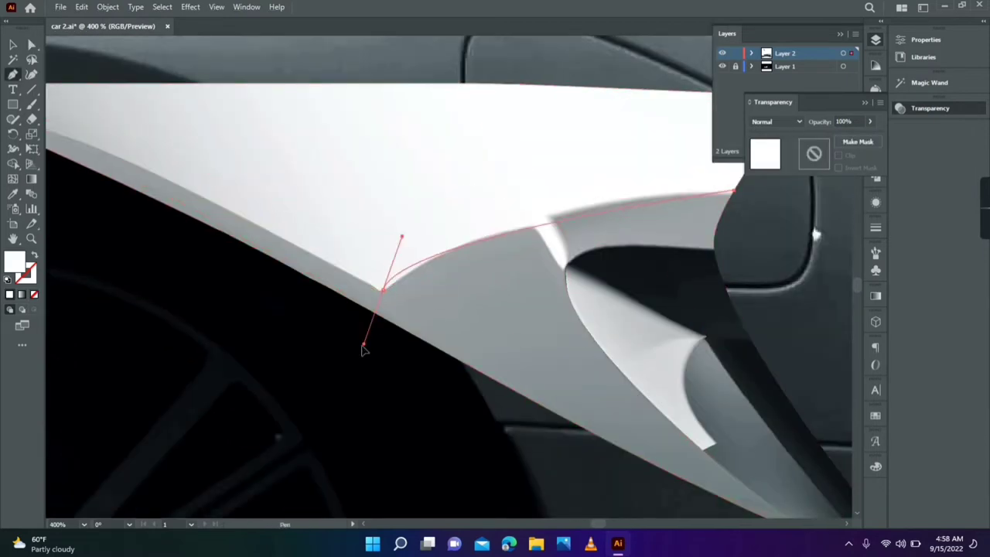
{"action": "left_click", "coordinate": [383, 289], "text": "alt"}
{"action": "scroll", "coordinate": [258, 162], "scroll_direction": "down", "scroll_amount": 3}
{"action": "scroll", "coordinate": [434, 310], "scroll_direction": "up", "scroll_amount": 3}
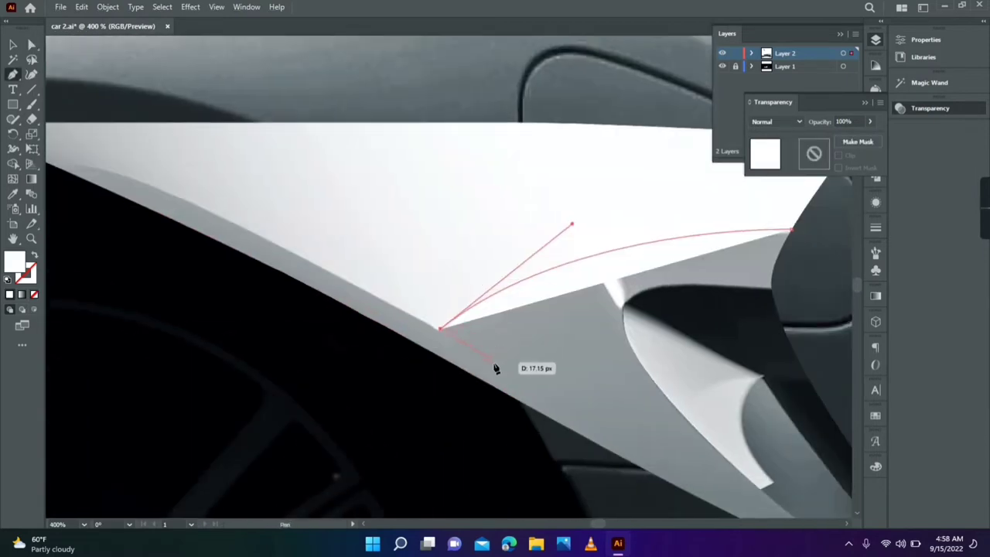
{"action": "left_click", "coordinate": [588, 415]}
{"action": "left_click_drag", "start_coordinate": [588, 415], "coordinate": [422, 350]}
Step: Trace the intake's inner curve and top edge, closing the path at its start
{"action": "left_click_drag", "start_coordinate": [533, 408], "coordinate": [442, 283]}
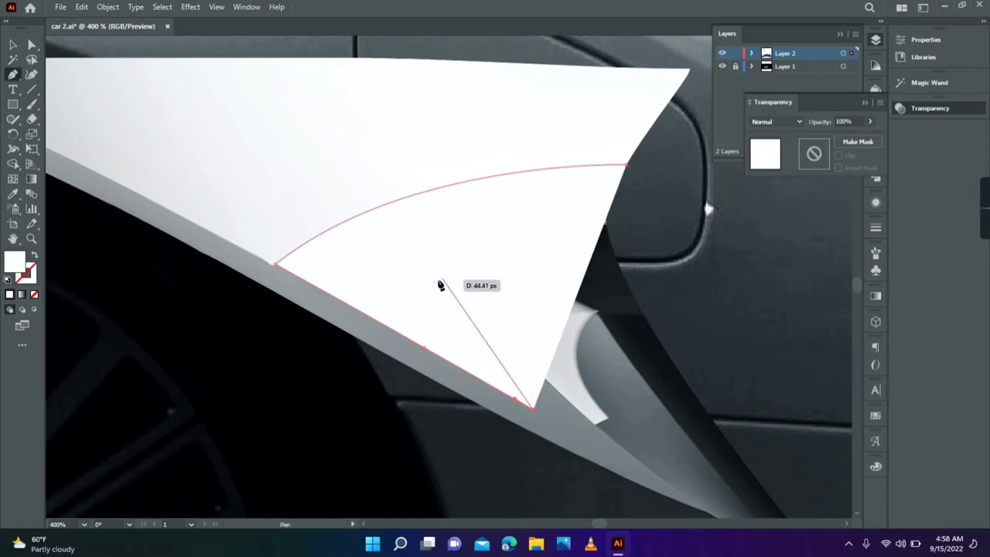
{"action": "left_click", "coordinate": [459, 308]}
{"action": "left_click", "coordinate": [428, 264]}
{"action": "left_click", "coordinate": [507, 218]}
{"action": "left_click", "coordinate": [606, 222]}
{"action": "left_click", "coordinate": [625, 164]}
Step: Fill the panel with neighbouring grey and move its right corner anchor to meet the intake
{"action": "key", "text": "v"}
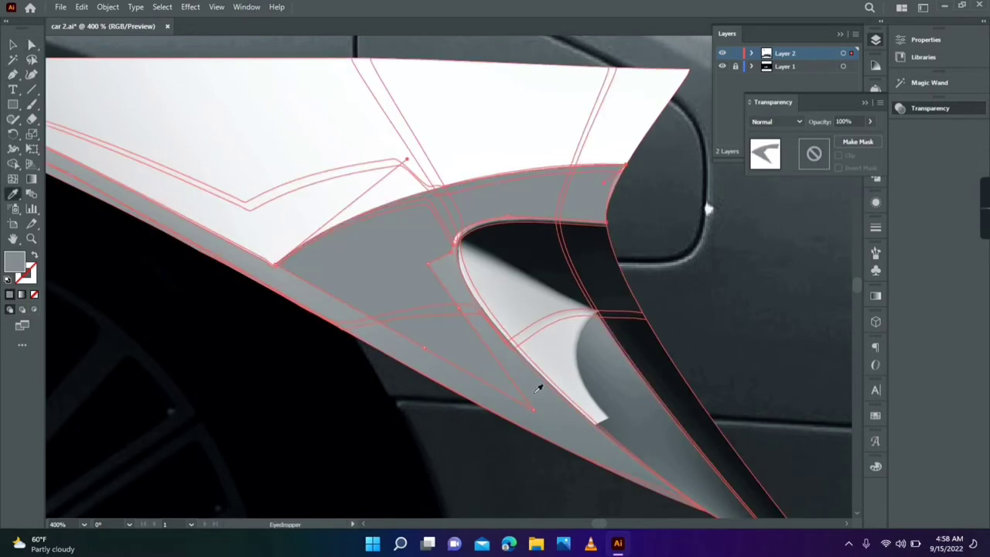
{"action": "left_click", "coordinate": [200, 397]}
{"action": "left_click", "coordinate": [31, 238]}
{"action": "left_click", "coordinate": [596, 189]}
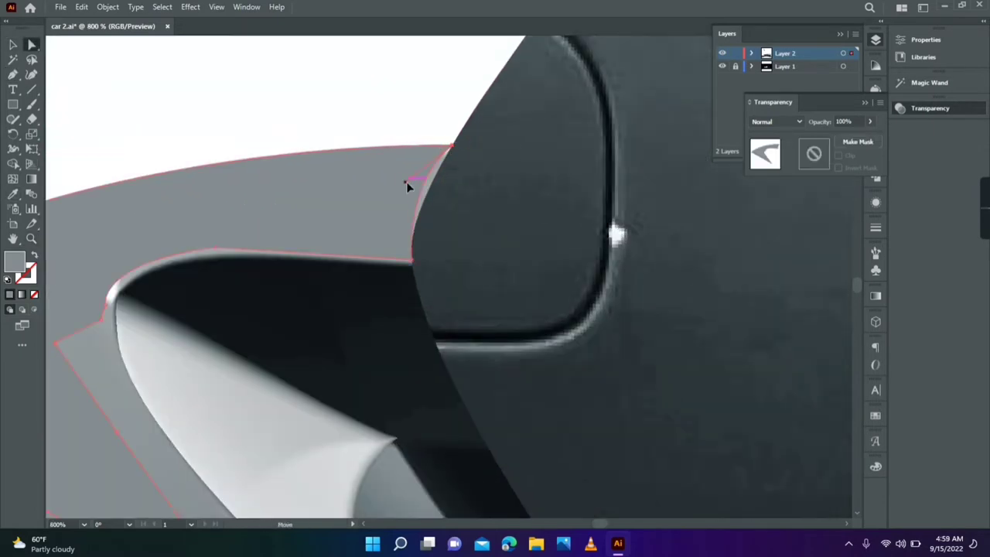
{"action": "left_click_drag", "start_coordinate": [111, 307], "coordinate": [112, 308]}
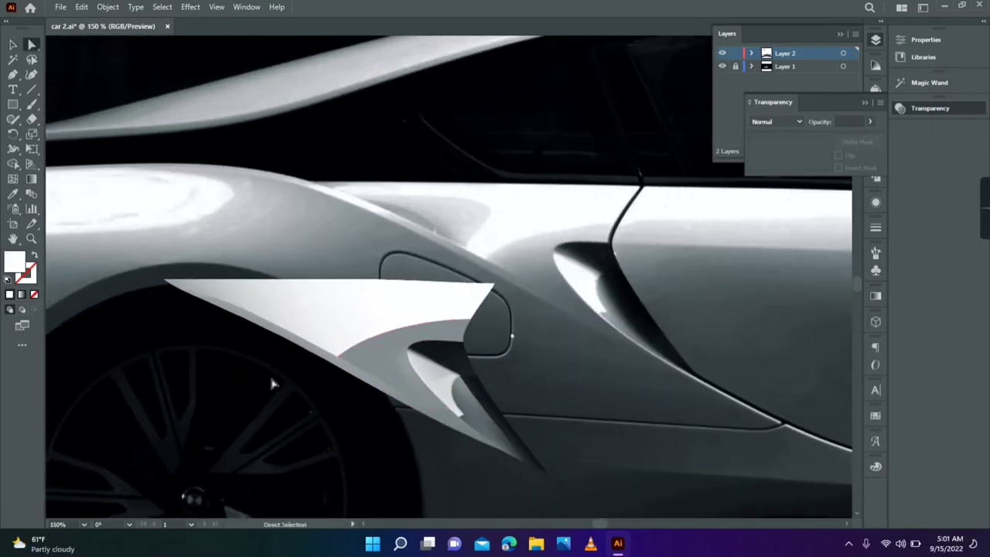
{"action": "left_click", "coordinate": [471, 410]}
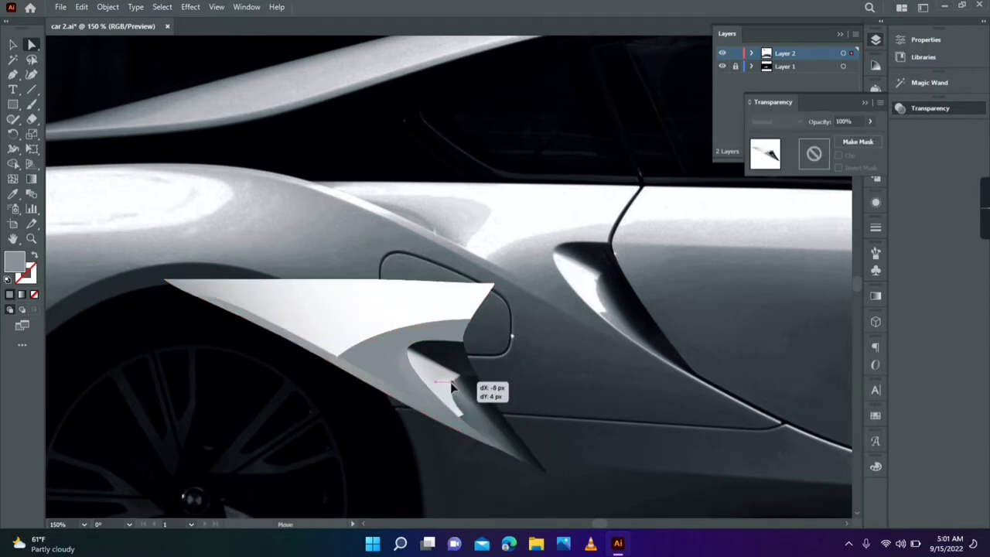
{"action": "left_click", "coordinate": [606, 393]}
{"action": "left_click", "coordinate": [467, 392]}
Step: Move the new path onto the fender and give it a grey fill sampled from the fender
{"action": "left_click", "coordinate": [541, 391]}
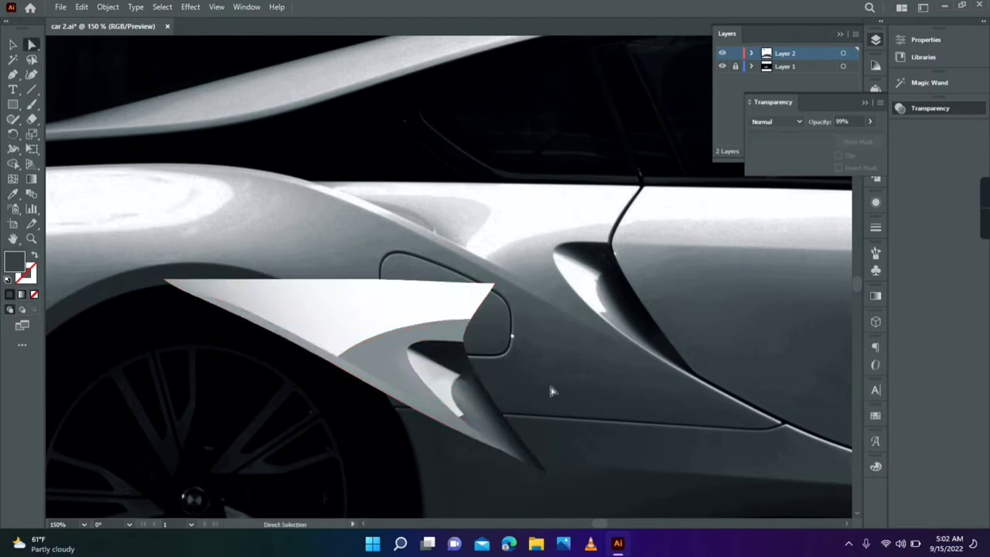
{"action": "left_click", "coordinate": [501, 408]}
{"action": "left_click", "coordinate": [122, 372]}
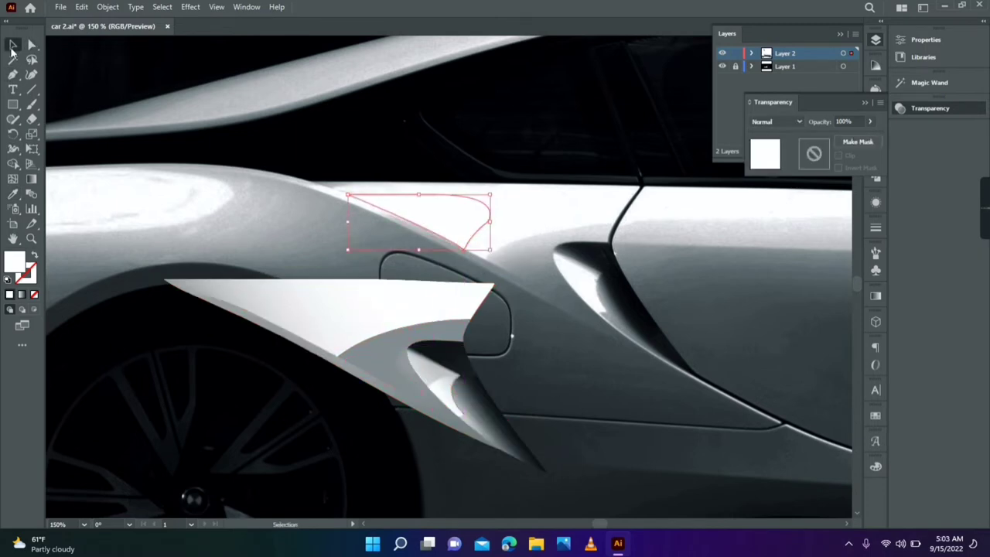
{"action": "left_click_drag", "start_coordinate": [453, 211], "coordinate": [305, 309]}
{"action": "key", "text": "i"}
{"action": "left_click", "coordinate": [441, 214]}
{"action": "left_click", "coordinate": [338, 334]}
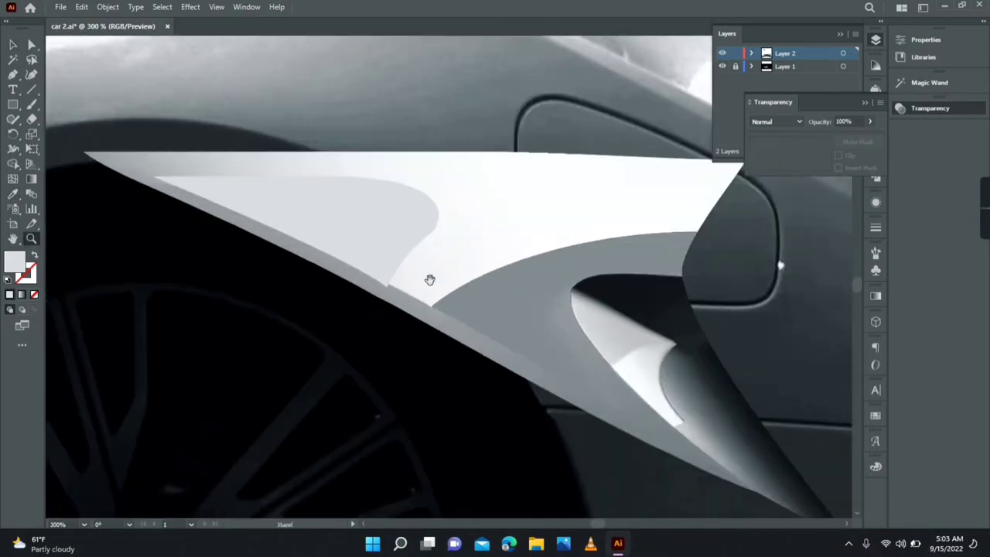
Step: Draw a thin Pen path along the fender's lower edge from its tip to the end
{"action": "key", "text": "p"}
{"action": "left_click", "coordinate": [449, 331]}
{"action": "left_click_drag", "start_coordinate": [129, 177], "coordinate": [84, 161]}
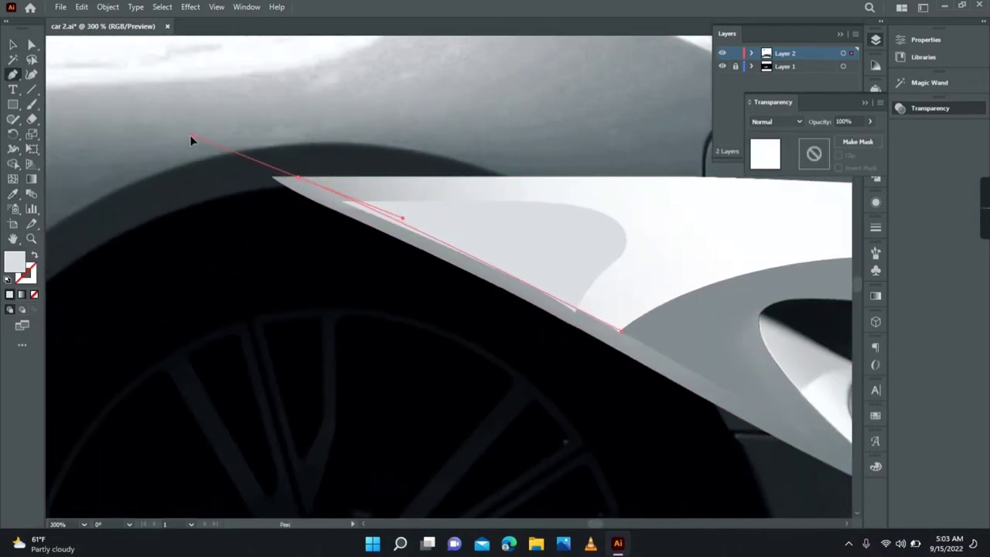
{"action": "left_click", "coordinate": [273, 179]}
{"action": "left_click", "coordinate": [366, 225]}
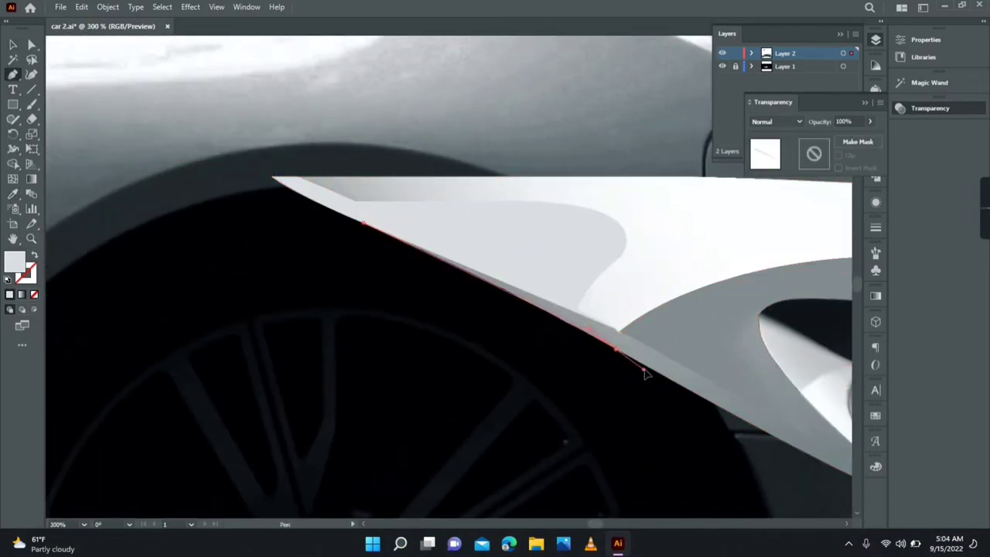
{"action": "left_click", "coordinate": [773, 438]}
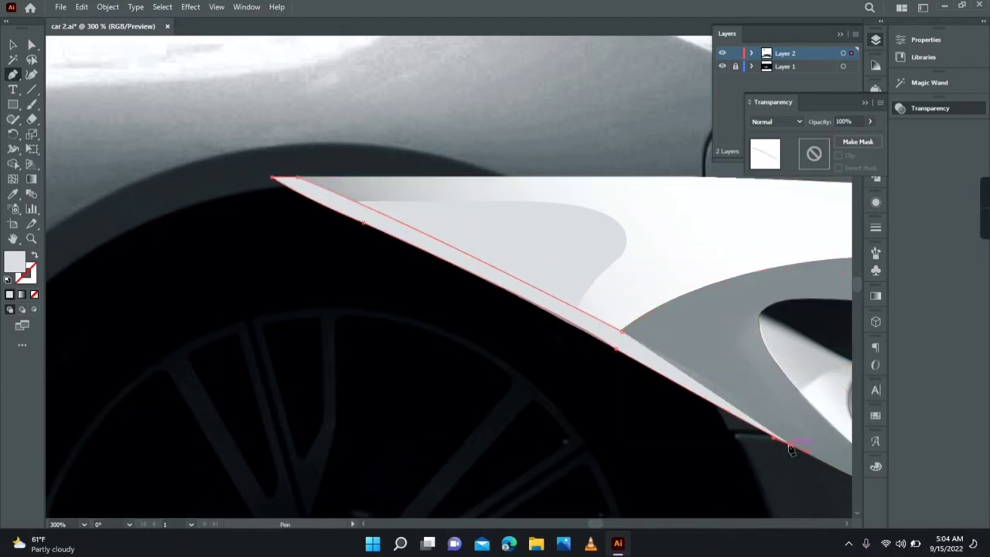
{"action": "left_click_drag", "start_coordinate": [791, 450], "coordinate": [365, 431]}
{"action": "scroll", "coordinate": [92, 269], "scroll_direction": "left", "scroll_amount": 3}
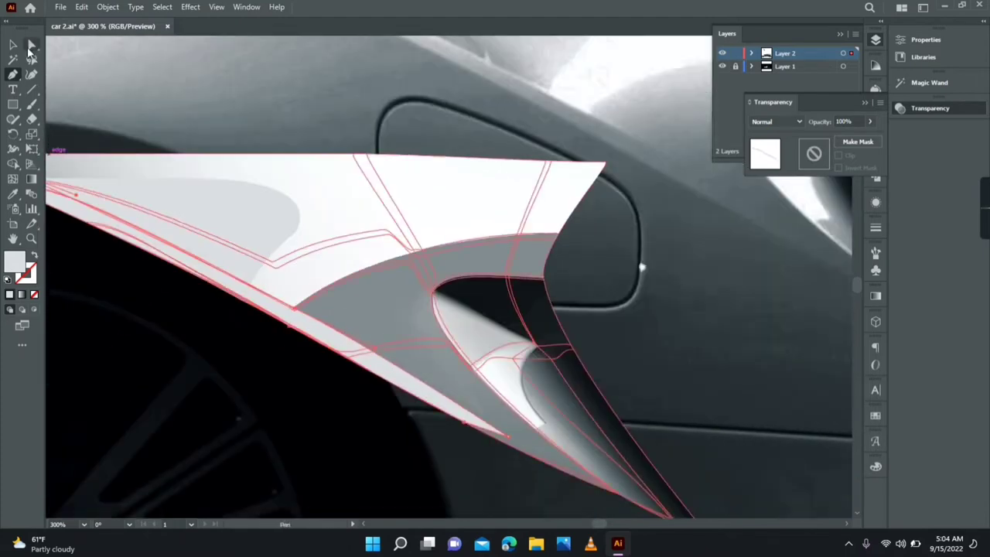
{"action": "scroll", "coordinate": [324, 247], "scroll_direction": "left", "scroll_amount": 5}
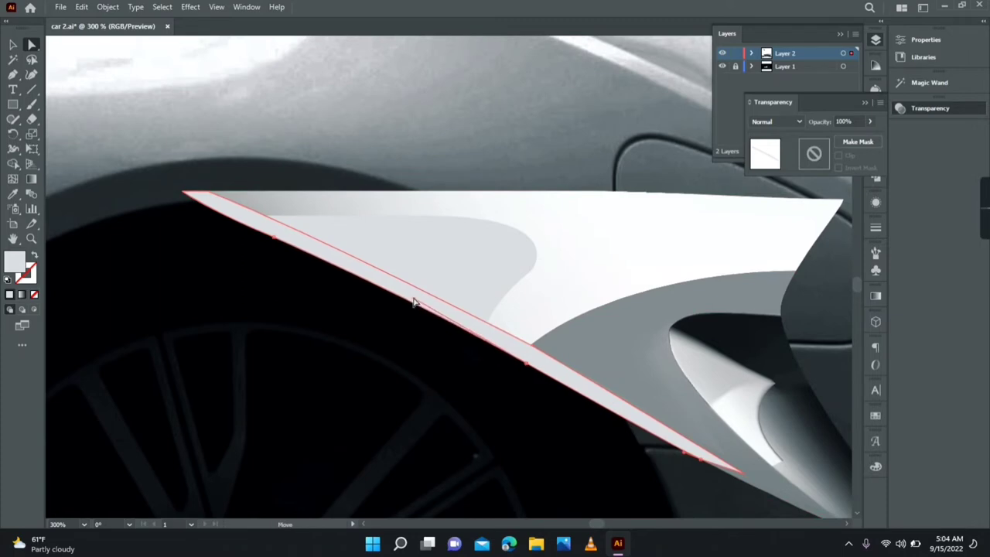
{"action": "scroll", "coordinate": [413, 302], "scroll_direction": "right", "scroll_amount": 3}
Step: Fill the edge strip with a darker grey sampled from the fender
{"action": "key", "text": "i"}
{"action": "scroll", "coordinate": [401, 80], "scroll_direction": "up", "scroll_amount": 2}
{"action": "scroll", "coordinate": [402, 80], "scroll_direction": "down", "scroll_amount": 2}
{"action": "left_click", "coordinate": [402, 80]}
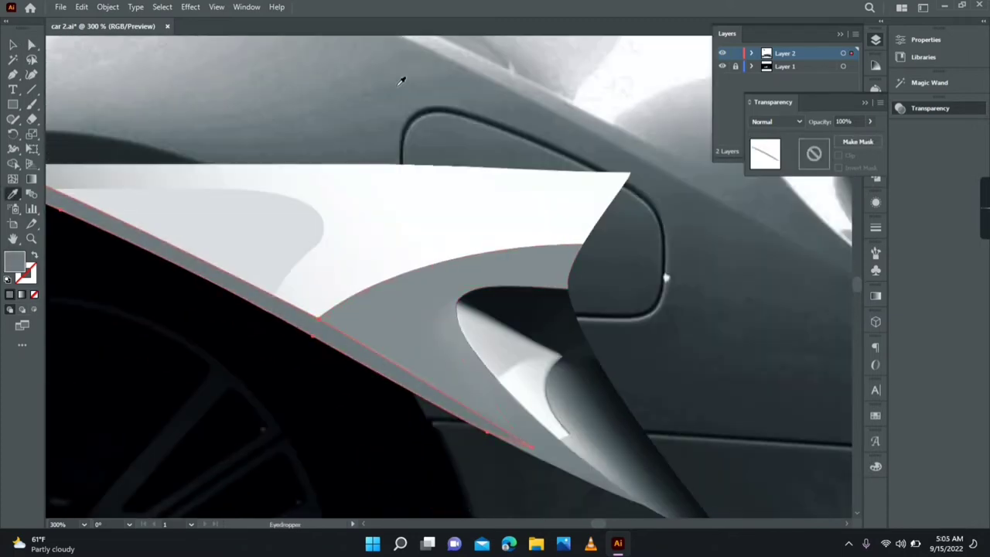
{"action": "scroll", "coordinate": [247, 147], "scroll_direction": "left", "scroll_amount": 2}
{"action": "scroll", "coordinate": [132, 325], "scroll_direction": "up", "scroll_amount": 3}
Step: Fill the curved shape near the tip with darker grey and make it a gradient mesh
{"action": "key", "text": "u"}
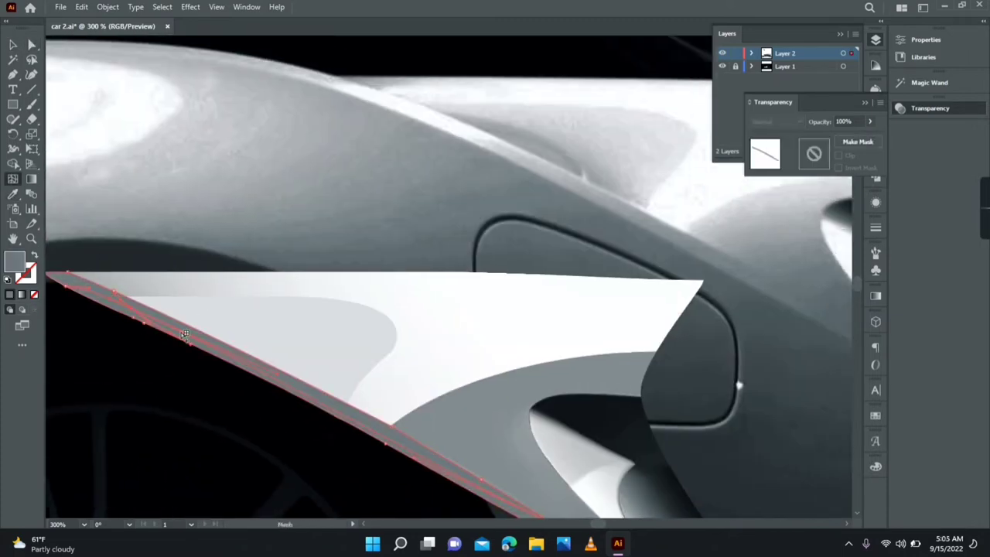
{"action": "key", "text": "a"}
{"action": "left_click", "coordinate": [243, 220]}
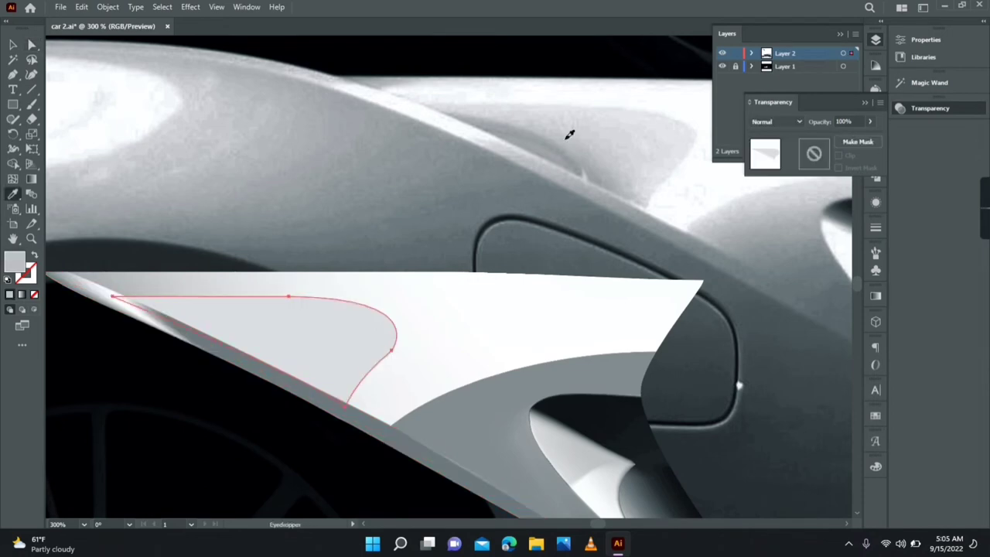
{"action": "left_click", "coordinate": [569, 135]}
{"action": "key", "text": "u"}
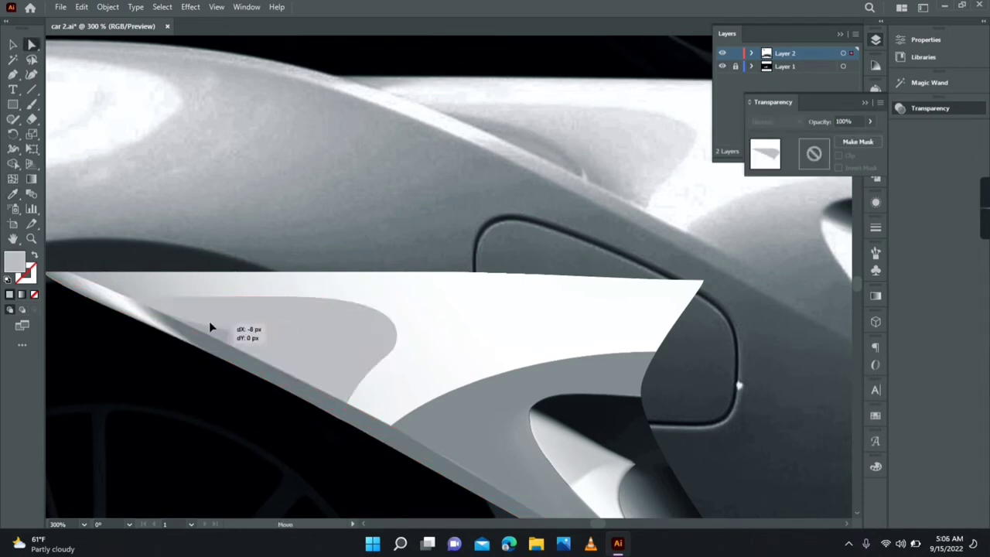
{"action": "left_click", "coordinate": [265, 361]}
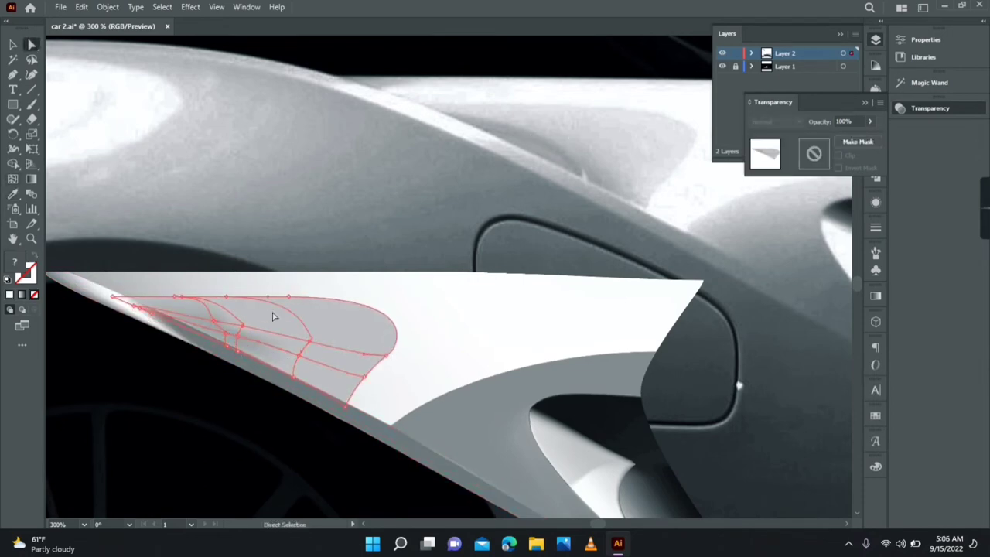
{"action": "left_click", "coordinate": [208, 333]}
{"action": "key", "text": "i"}
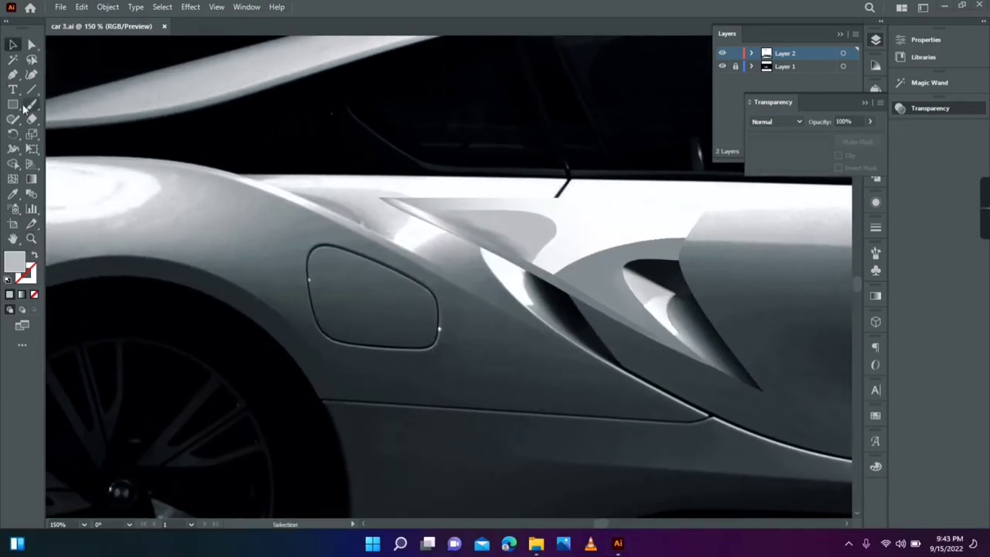
Step: Draw a grey rectangle over the front fender and show Layer 2 in Outline view
{"action": "left_click", "coordinate": [12, 104]}
{"action": "mouse_move", "coordinate": [94, 169]}
{"action": "left_mouse_down"}
{"action": "mouse_move", "coordinate": [289, 270]}
{"action": "mouse_move", "coordinate": [353, 238]}
{"action": "mouse_move", "coordinate": [329, 404]}
{"action": "left_mouse_up"}
{"action": "left_click", "coordinate": [353, 228]}
{"action": "left_click_drag", "start_coordinate": [356, 216], "coordinate": [333, 387]}
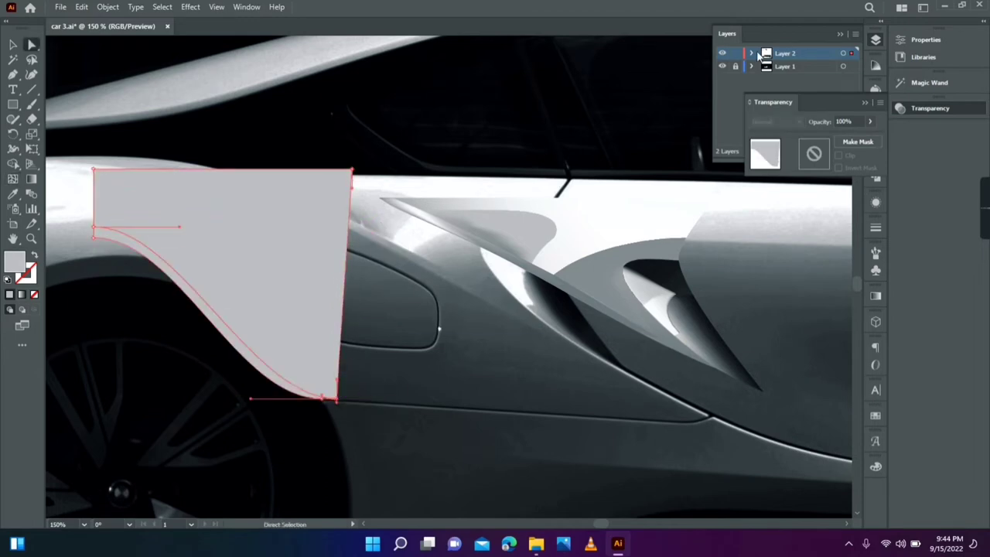
{"action": "left_click", "coordinate": [723, 55], "text": "ctrl"}
Step: Drag the rectangle's anchors out to the fender front and around the wheel arch
{"action": "left_click_drag", "start_coordinate": [354, 171], "coordinate": [705, 420]}
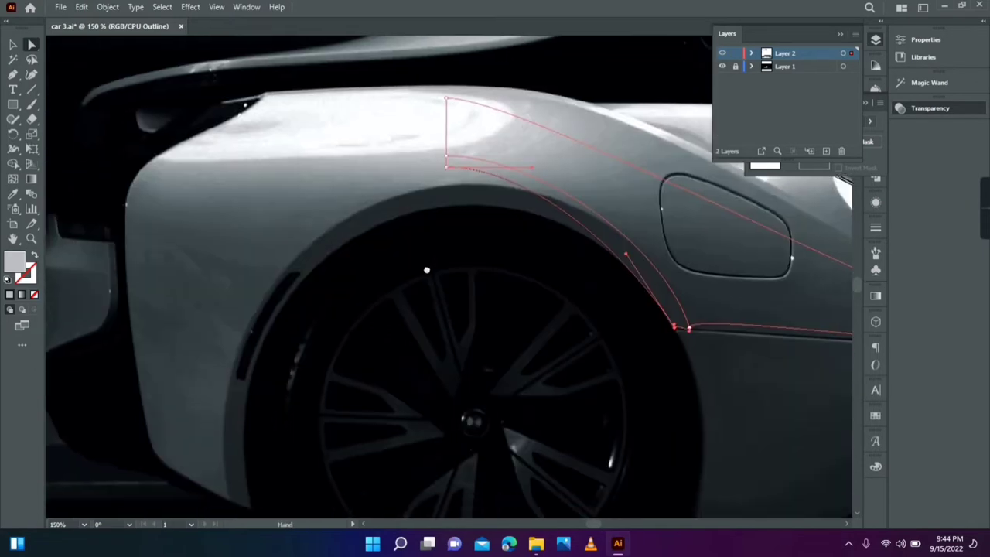
{"action": "left_click_drag", "start_coordinate": [239, 132], "coordinate": [177, 148]}
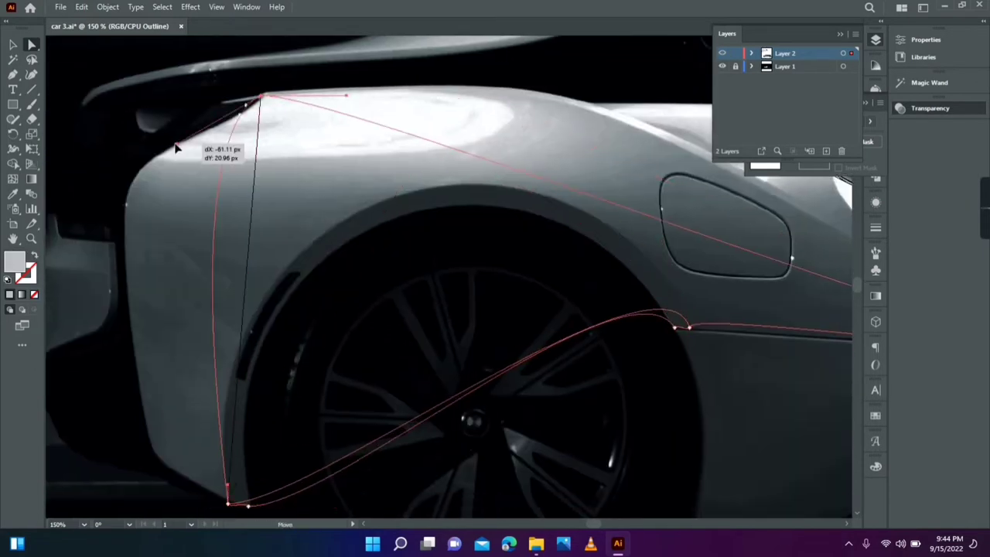
{"action": "left_click", "coordinate": [31, 44]}
{"action": "left_click_drag", "start_coordinate": [193, 452], "coordinate": [150, 444]}
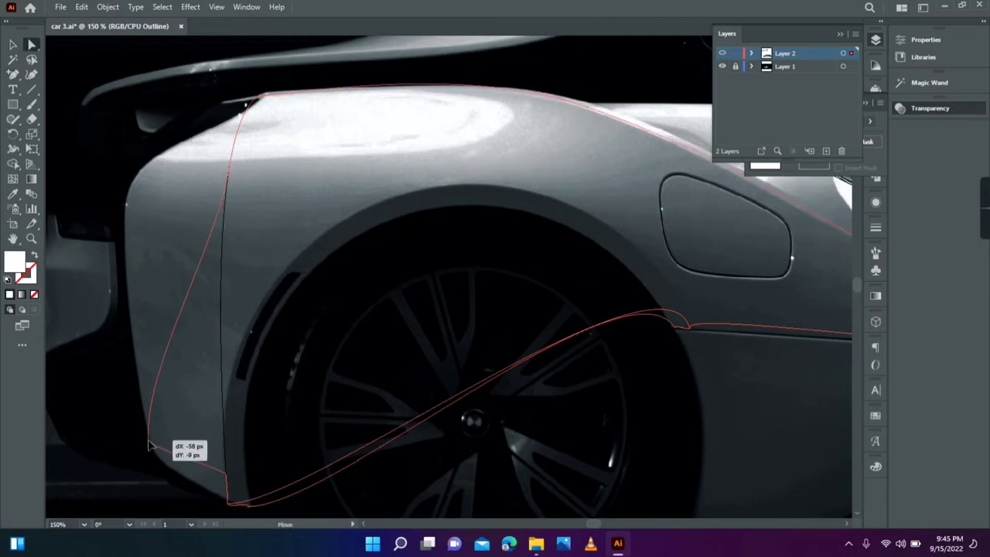
{"action": "left_click_drag", "start_coordinate": [225, 476], "coordinate": [326, 231]}
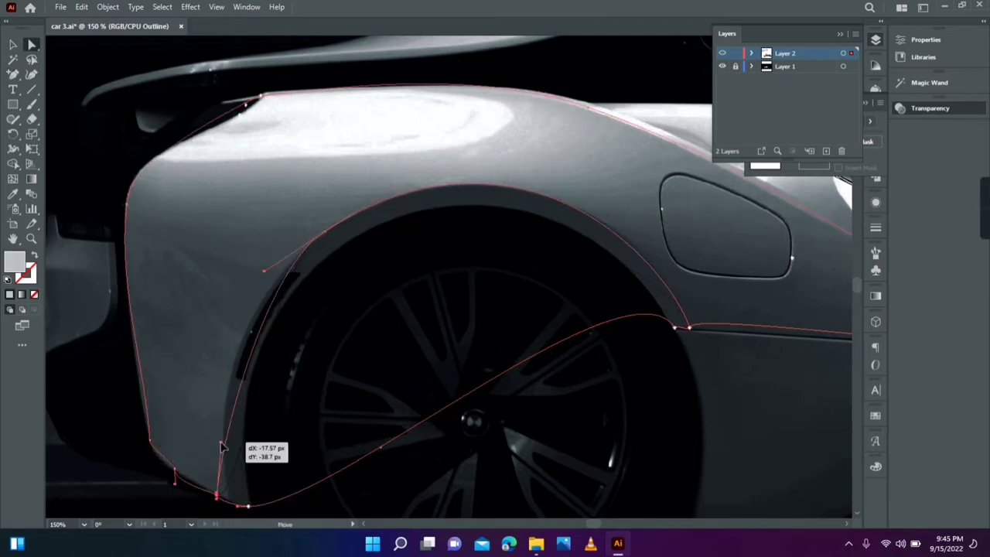
Step: Smooth and refine the fender path segments along the lower body line
{"action": "scroll", "coordinate": [294, 357], "scroll_direction": "right", "scroll_amount": 5}
{"action": "scroll", "coordinate": [294, 358], "scroll_direction": "up", "scroll_amount": 2}
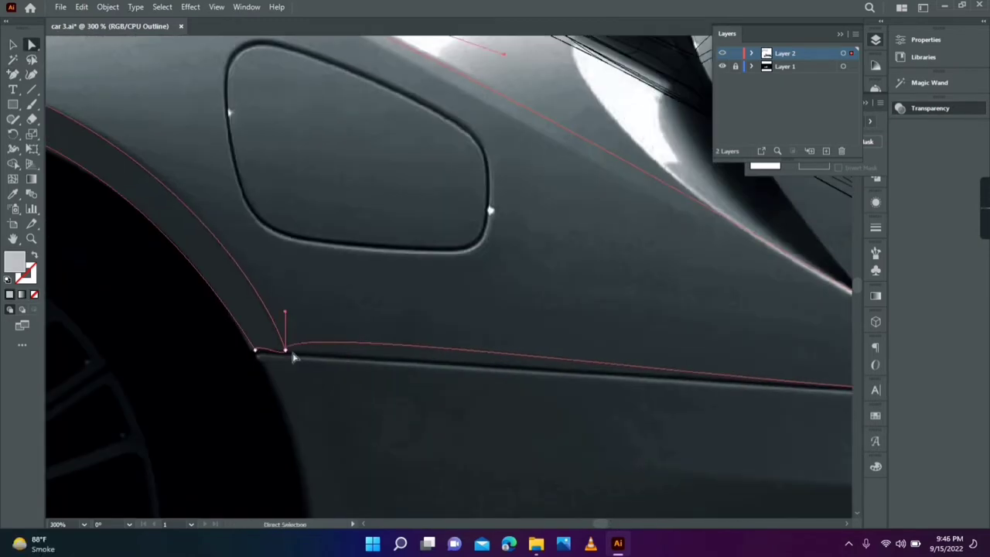
{"action": "left_click_drag", "start_coordinate": [294, 358], "coordinate": [287, 353]}
{"action": "scroll", "coordinate": [287, 354], "scroll_direction": "right", "scroll_amount": 3}
{"action": "left_click_drag", "start_coordinate": [495, 363], "coordinate": [513, 372]}
{"action": "scroll", "coordinate": [342, 384], "scroll_direction": "left", "scroll_amount": 3}
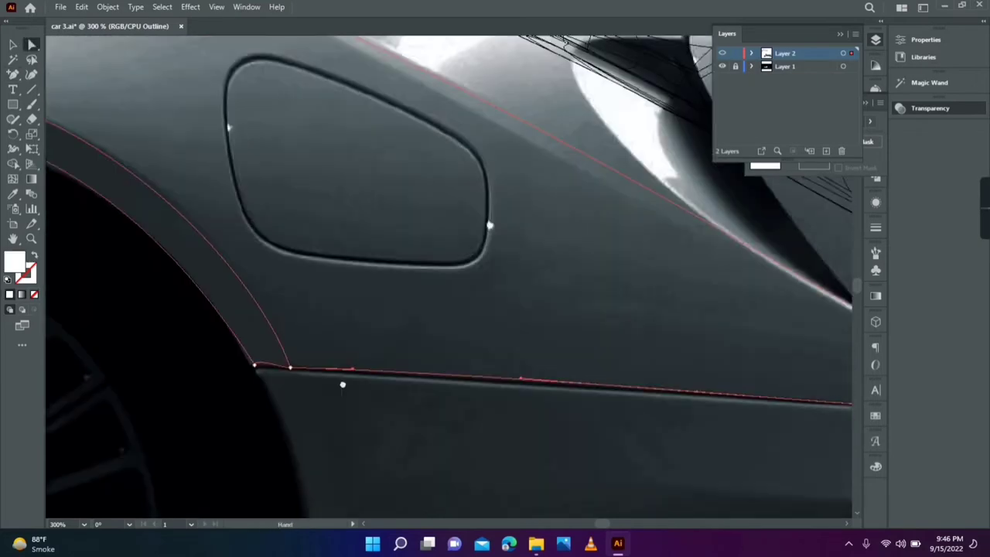
Step: Bend the fender curve and move anchors onto the wheel arch and lower fender edge
{"action": "scroll", "coordinate": [343, 384], "scroll_direction": "left", "scroll_amount": 2}
{"action": "scroll", "coordinate": [332, 348], "scroll_direction": "left", "scroll_amount": 5}
{"action": "scroll", "coordinate": [333, 348], "scroll_direction": "up", "scroll_amount": 1}
{"action": "scroll", "coordinate": [327, 292], "scroll_direction": "left", "scroll_amount": 4}
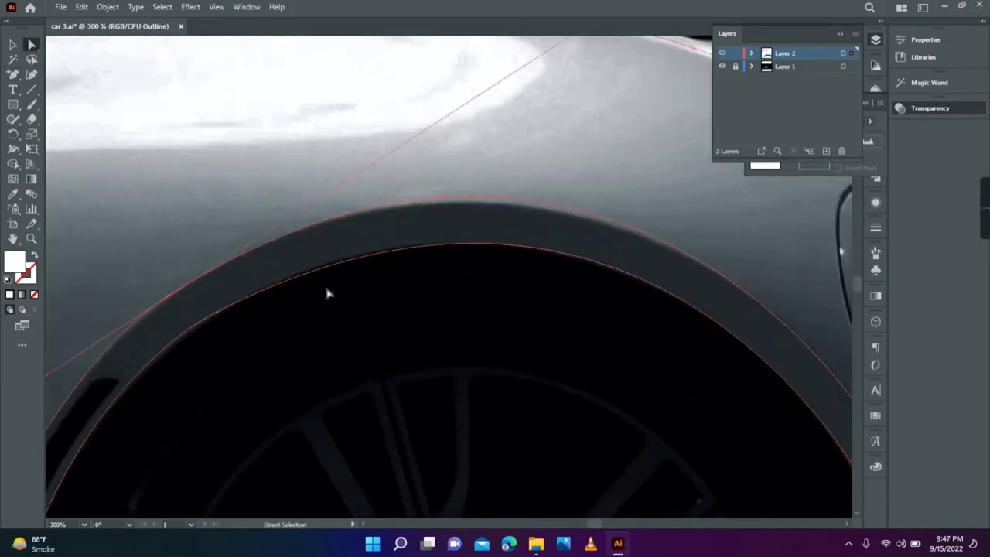
{"action": "left_click_drag", "start_coordinate": [550, 46], "coordinate": [551, 71]}
{"action": "left_click_drag", "start_coordinate": [284, 261], "coordinate": [608, 139]}
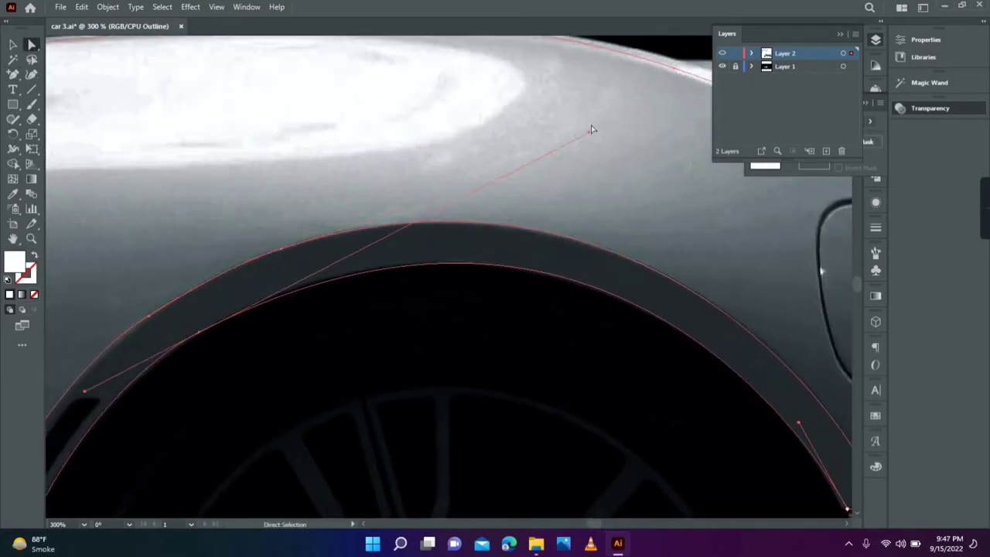
{"action": "scroll", "coordinate": [248, 333], "scroll_direction": "left", "scroll_amount": 4}
{"action": "scroll", "coordinate": [248, 333], "scroll_direction": "down", "scroll_amount": 2}
{"action": "left_click_drag", "start_coordinate": [247, 333], "coordinate": [246, 338]}
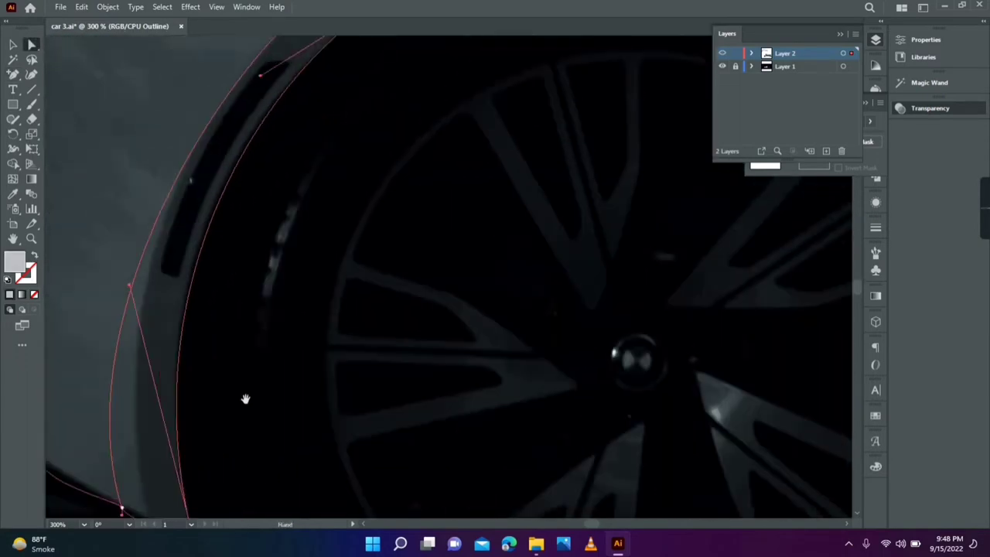
{"action": "left_click_drag", "start_coordinate": [180, 345], "coordinate": [138, 450]}
{"action": "scroll", "coordinate": [86, 281], "scroll_direction": "left", "scroll_amount": 5}
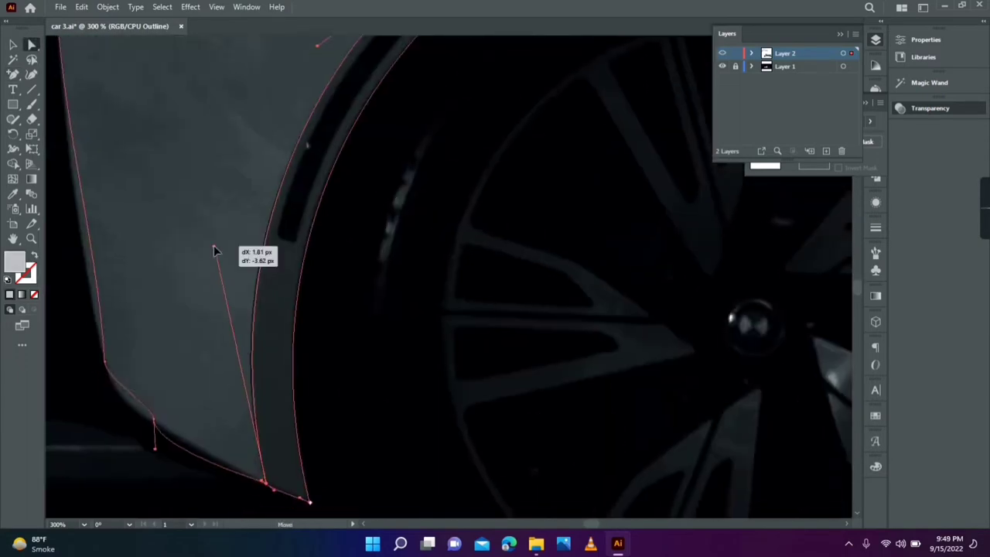
{"action": "left_click_drag", "start_coordinate": [229, 397], "coordinate": [222, 399]}
{"action": "left_click_drag", "start_coordinate": [263, 441], "coordinate": [340, 469]}
Step: Fit the fender's top contour to the upper body crease, adding anchor points as needed
{"action": "scroll", "coordinate": [181, 349], "scroll_direction": "up", "scroll_amount": 3}
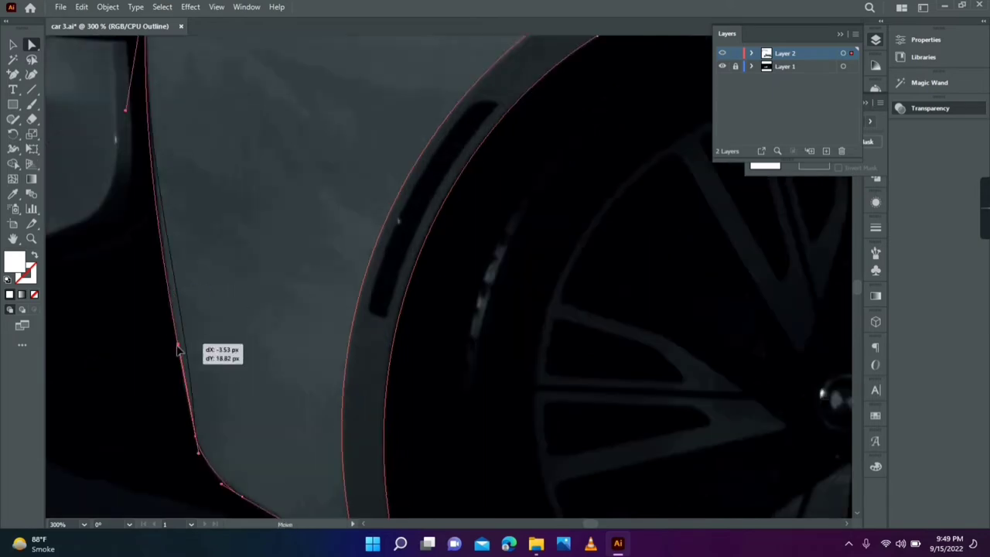
{"action": "scroll", "coordinate": [172, 316], "scroll_direction": "up", "scroll_amount": 3}
{"action": "scroll", "coordinate": [182, 352], "scroll_direction": "up", "scroll_amount": 3}
{"action": "scroll", "coordinate": [181, 352], "scroll_direction": "up", "scroll_amount": 3}
{"action": "key", "text": "plus"}
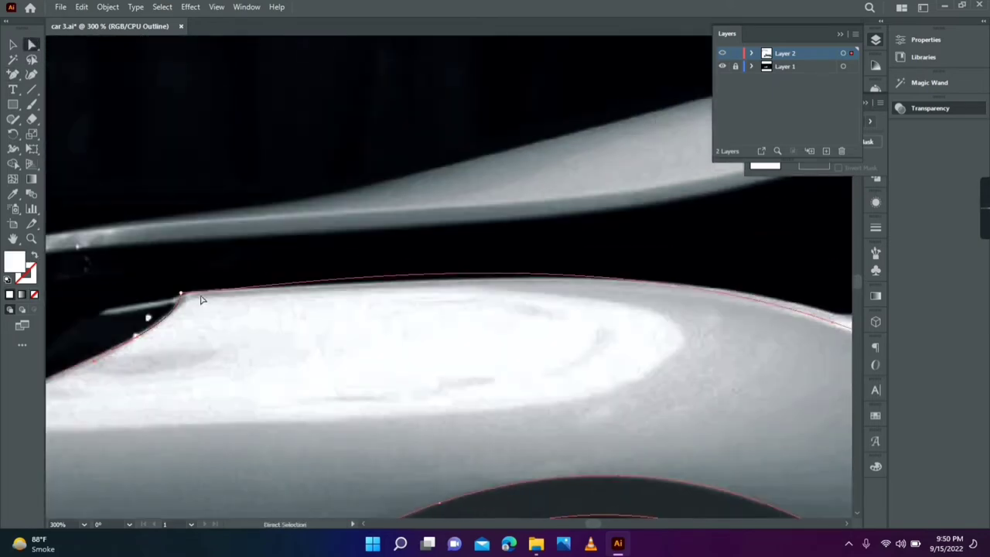
{"action": "scroll", "coordinate": [379, 279], "scroll_direction": "up", "scroll_amount": 3}
{"action": "scroll", "coordinate": [368, 257], "scroll_direction": "left", "scroll_amount": 3}
{"action": "left_click_drag", "start_coordinate": [367, 257], "coordinate": [367, 258]}
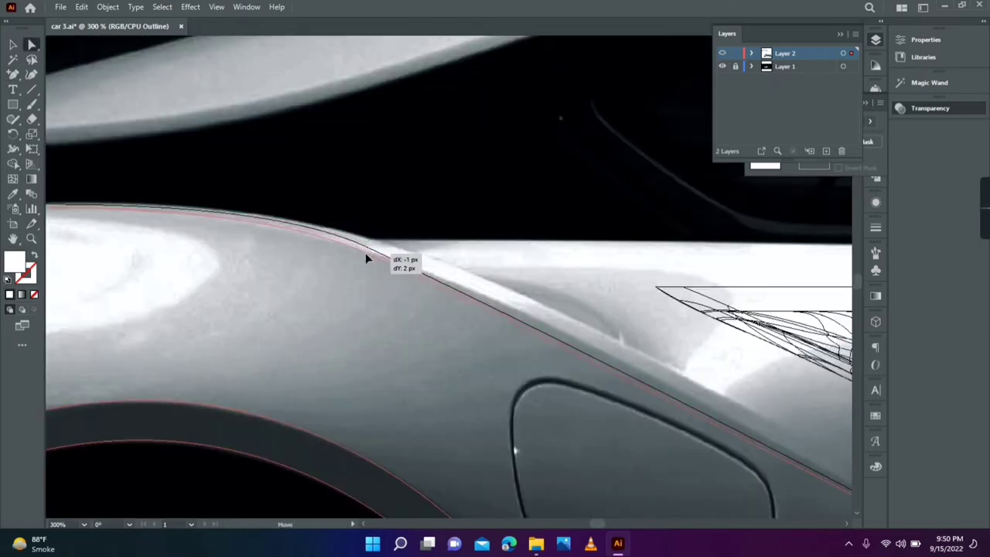
{"action": "scroll", "coordinate": [144, 175], "scroll_direction": "down", "scroll_amount": 2}
{"action": "scroll", "coordinate": [249, 150], "scroll_direction": "right", "scroll_amount": 3}
{"action": "scroll", "coordinate": [250, 150], "scroll_direction": "down", "scroll_amount": 2}
{"action": "scroll", "coordinate": [240, 160], "scroll_direction": "right", "scroll_amount": 5}
{"action": "scroll", "coordinate": [239, 160], "scroll_direction": "down", "scroll_amount": 3}
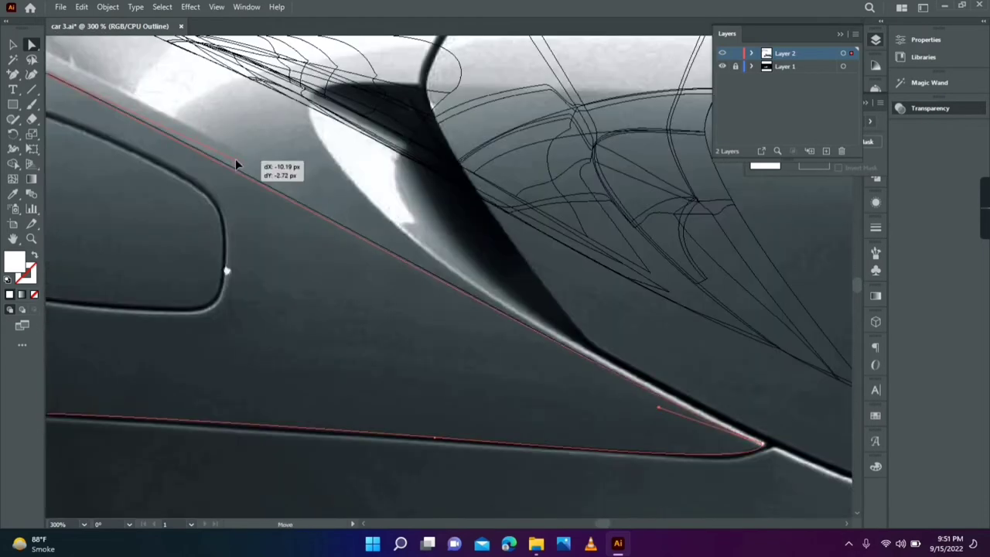
{"action": "left_click_drag", "start_coordinate": [143, 174], "coordinate": [239, 159]}
{"action": "scroll", "coordinate": [542, 349], "scroll_direction": "left", "scroll_amount": 10}
{"action": "scroll", "coordinate": [443, 479], "scroll_direction": "up", "scroll_amount": 2}
{"action": "left_click_drag", "start_coordinate": [400, 398], "coordinate": [402, 399]}
Step: Review the fitted fender outline, then return to full-colour Preview
{"action": "scroll", "coordinate": [358, 336], "scroll_direction": "left", "scroll_amount": 2}
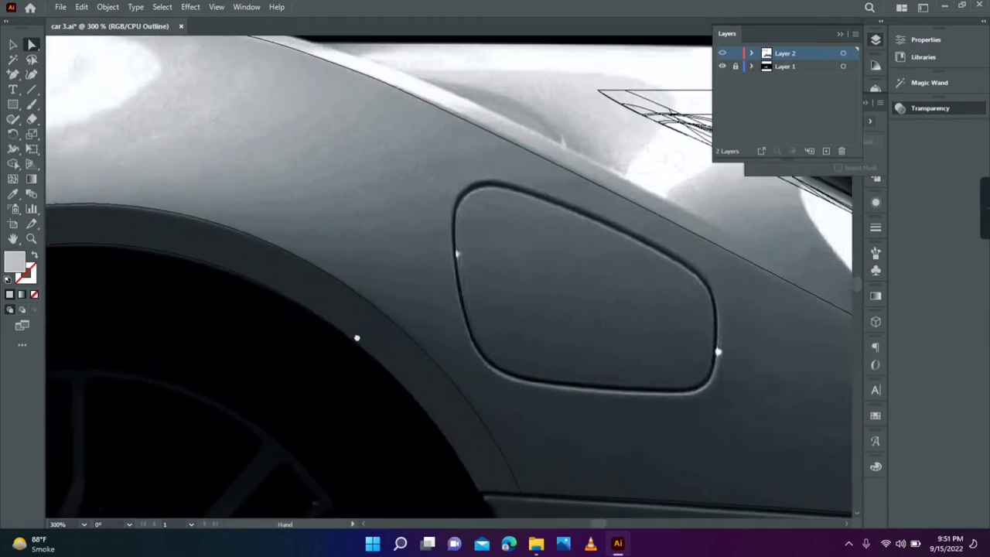
{"action": "scroll", "coordinate": [542, 466], "scroll_direction": "down", "scroll_amount": 1}
{"action": "scroll", "coordinate": [586, 317], "scroll_direction": "down", "scroll_amount": 5}
{"action": "scroll", "coordinate": [585, 317], "scroll_direction": "down", "scroll_amount": 5}
{"action": "scroll", "coordinate": [110, 165], "scroll_direction": "up", "scroll_amount": 3}
{"action": "scroll", "coordinate": [111, 166], "scroll_direction": "left", "scroll_amount": 2}
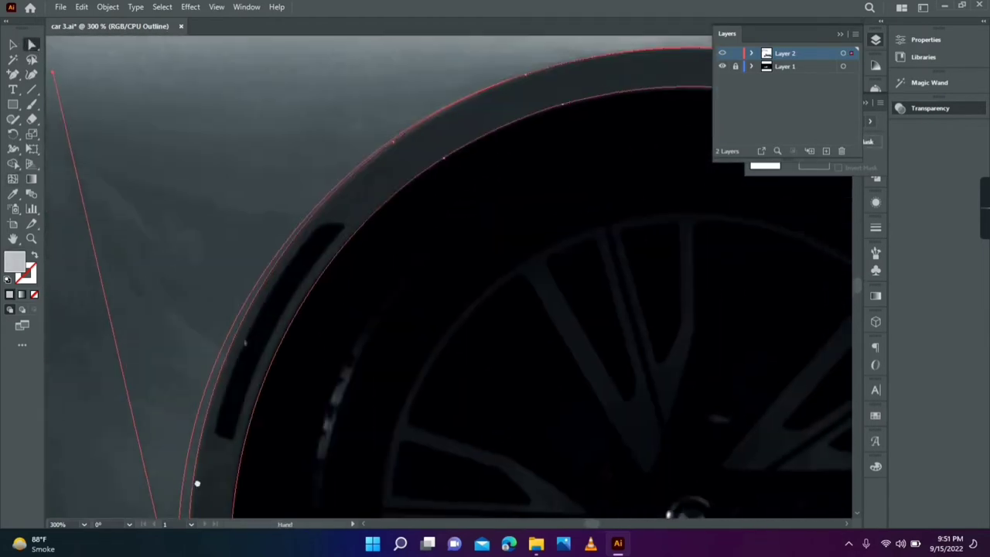
{"action": "scroll", "coordinate": [111, 165], "scroll_direction": "up", "scroll_amount": 1}
{"action": "scroll", "coordinate": [336, 181], "scroll_direction": "down", "scroll_amount": 3}
{"action": "scroll", "coordinate": [609, 377], "scroll_direction": "right", "scroll_amount": 5}
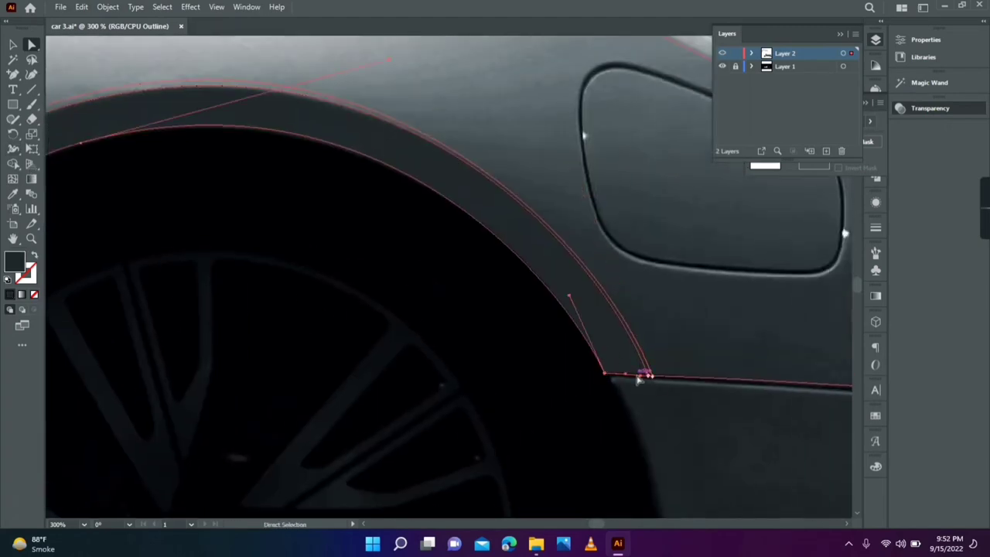
{"action": "scroll", "coordinate": [654, 383], "scroll_direction": "right", "scroll_amount": 10}
{"action": "scroll", "coordinate": [654, 383], "scroll_direction": "left", "scroll_amount": 8}
{"action": "scroll", "coordinate": [653, 383], "scroll_direction": "up", "scroll_amount": 4}
{"action": "scroll", "coordinate": [465, 348], "scroll_direction": "left", "scroll_amount": 10}
{"action": "scroll", "coordinate": [464, 349], "scroll_direction": "down", "scroll_amount": 5}
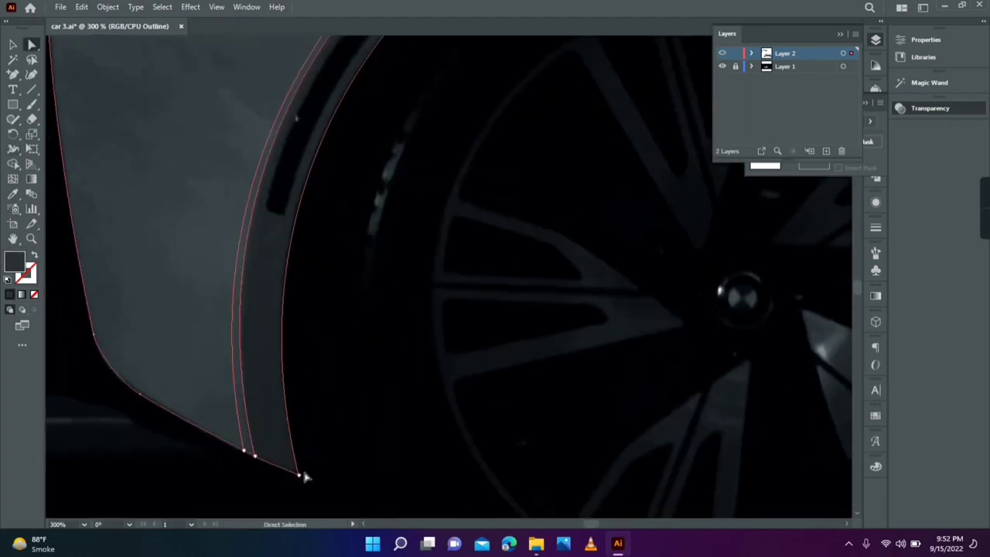
{"action": "key", "text": "i"}
{"action": "scroll", "coordinate": [802, 308], "scroll_direction": "up", "scroll_amount": 5}
{"action": "scroll", "coordinate": [803, 308], "scroll_direction": "up", "scroll_amount": 3}
{"action": "scroll", "coordinate": [802, 308], "scroll_direction": "right", "scroll_amount": 5}
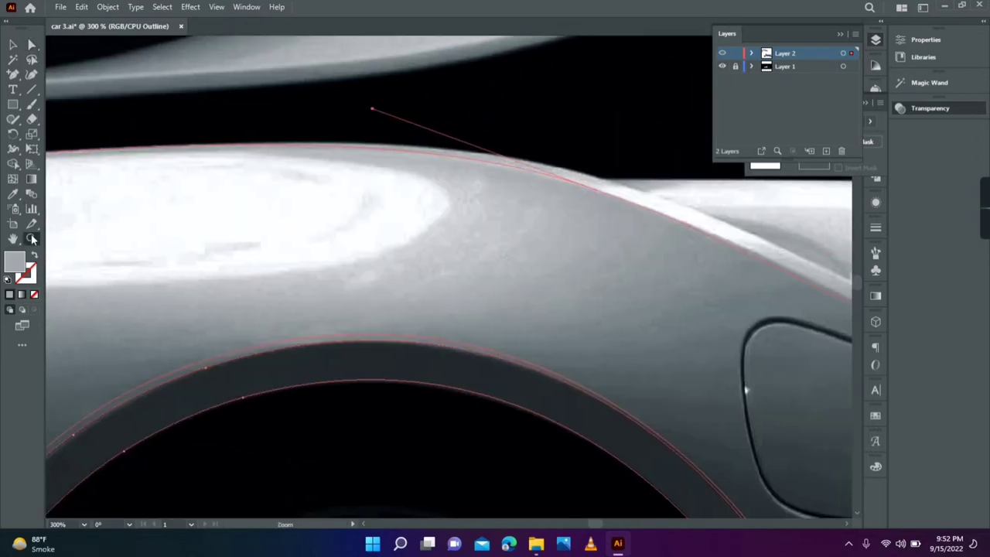
{"action": "key", "text": "v"}
{"action": "key", "text": "ctrl+1"}
{"action": "key", "text": "ctrl+y"}
Step: Add a mesh point on the fender's arch edge
{"action": "scroll", "coordinate": [484, 175], "scroll_direction": "down", "scroll_amount": 5}
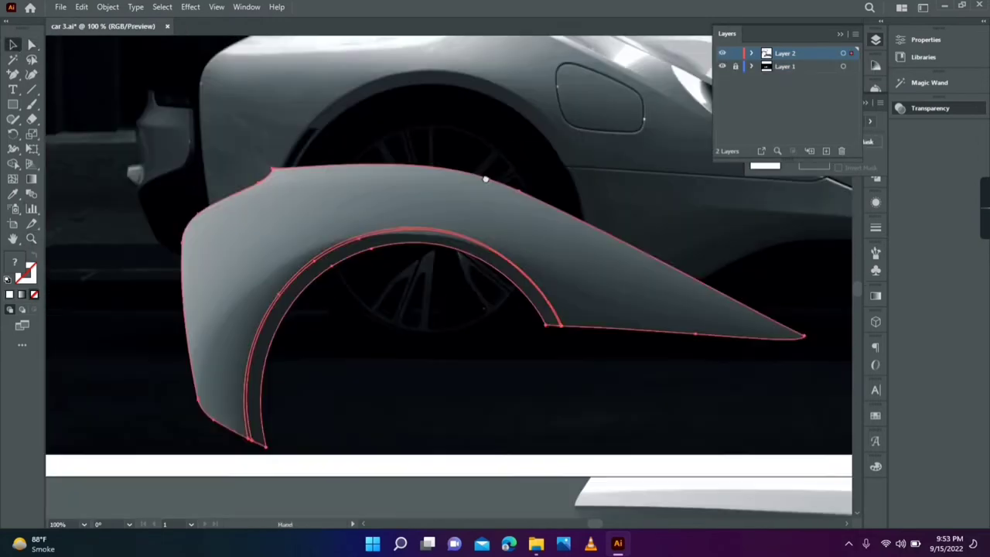
{"action": "left_click", "coordinate": [394, 336]}
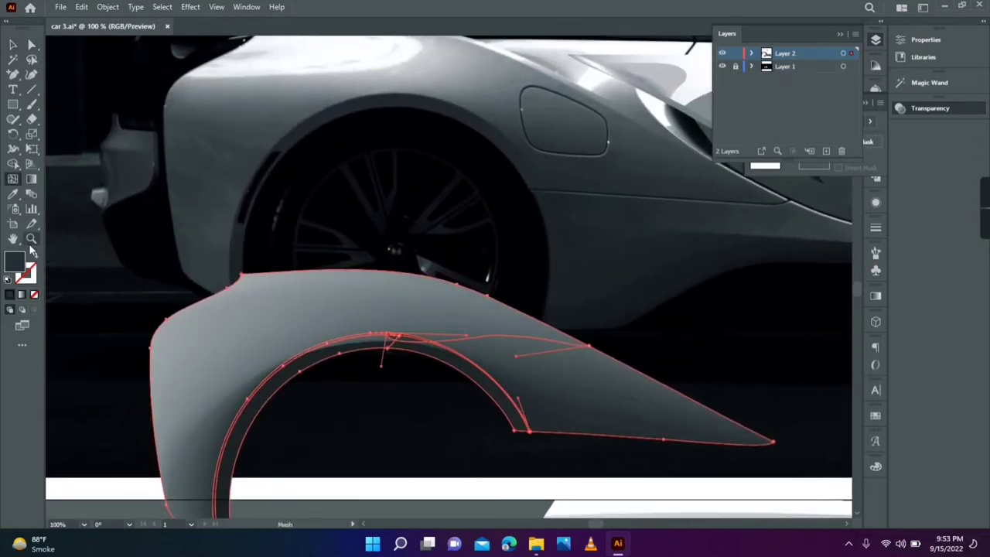
{"action": "key", "text": "ctrl+plus"}
{"action": "key", "text": "ctrl+plus"}
{"action": "key", "text": "ctrl+plus"}
{"action": "scroll", "coordinate": [545, 267], "scroll_direction": "up", "scroll_amount": 5}
Step: Draw a curved white highlight shape with the Pen tool and move it onto the fender
{"action": "key", "text": "p"}
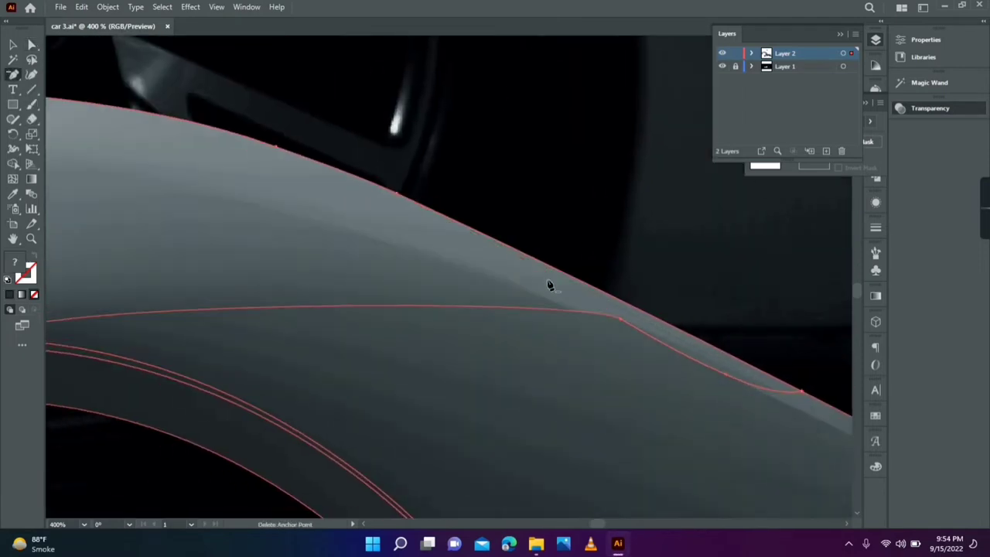
{"action": "scroll", "coordinate": [549, 285], "scroll_direction": "down", "scroll_amount": 5}
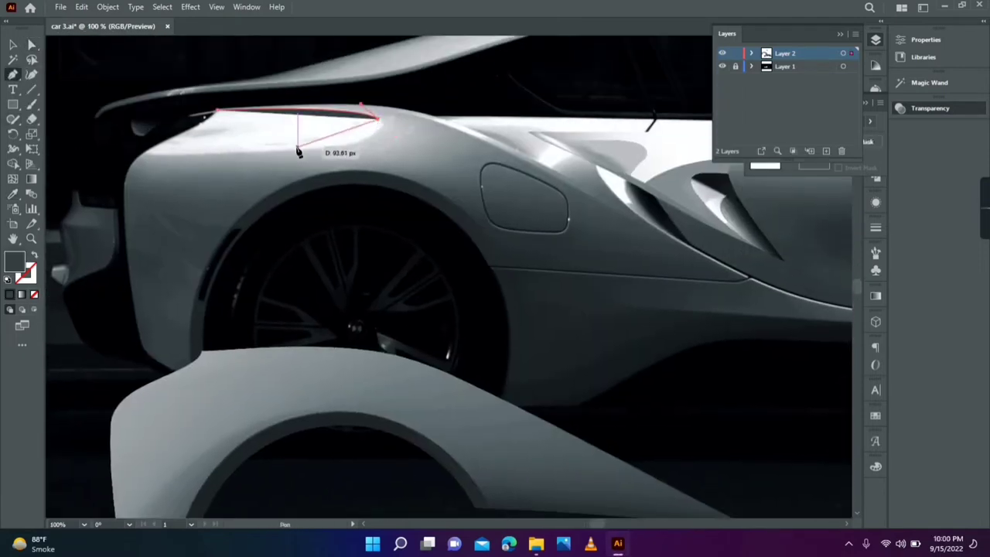
{"action": "left_click_drag", "start_coordinate": [142, 153], "coordinate": [97, 139]}
{"action": "left_click", "coordinate": [209, 123]}
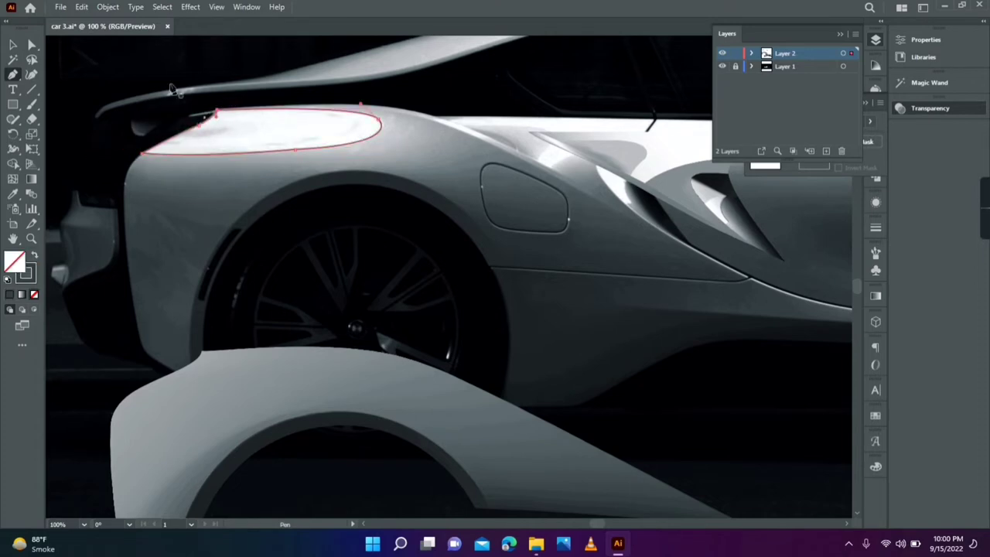
{"action": "key", "text": "v"}
{"action": "left_click_drag", "start_coordinate": [328, 137], "coordinate": [315, 377]}
Step: Add mesh points to the highlight and lower its opacity to soften it
{"action": "left_click", "coordinate": [920, 109]}
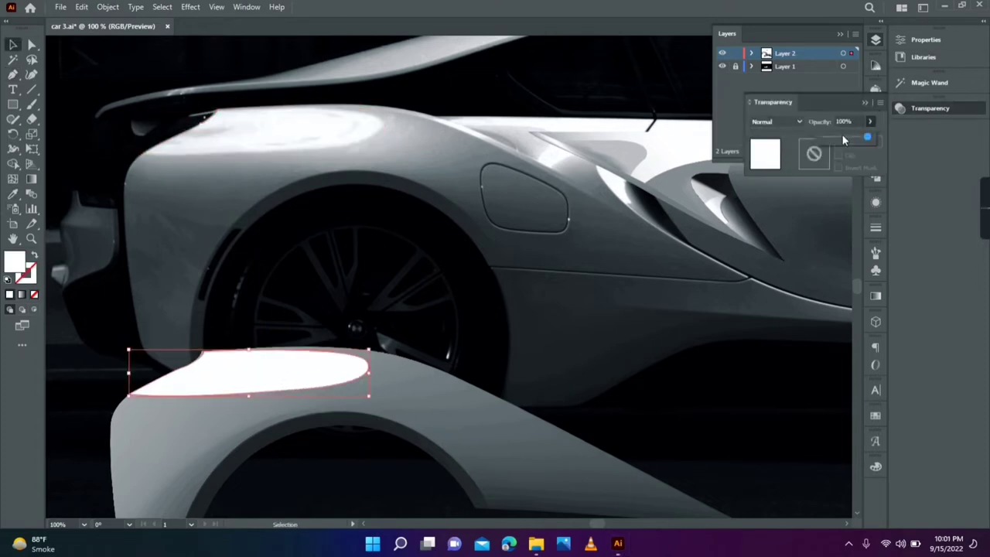
{"action": "key", "text": "i"}
{"action": "left_click", "coordinate": [165, 159]}
{"action": "key", "text": "u"}
{"action": "left_click", "coordinate": [259, 369]}
{"action": "key", "text": "i"}
{"action": "left_click", "coordinate": [32, 45]}
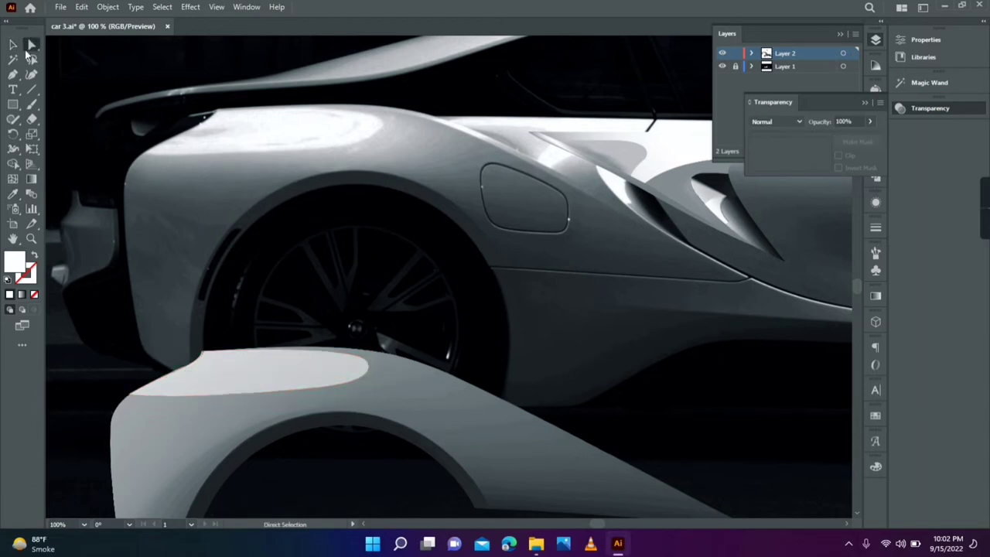
{"action": "key", "text": "4"}
{"action": "key", "text": "3"}
{"action": "left_click", "coordinate": [554, 309]}
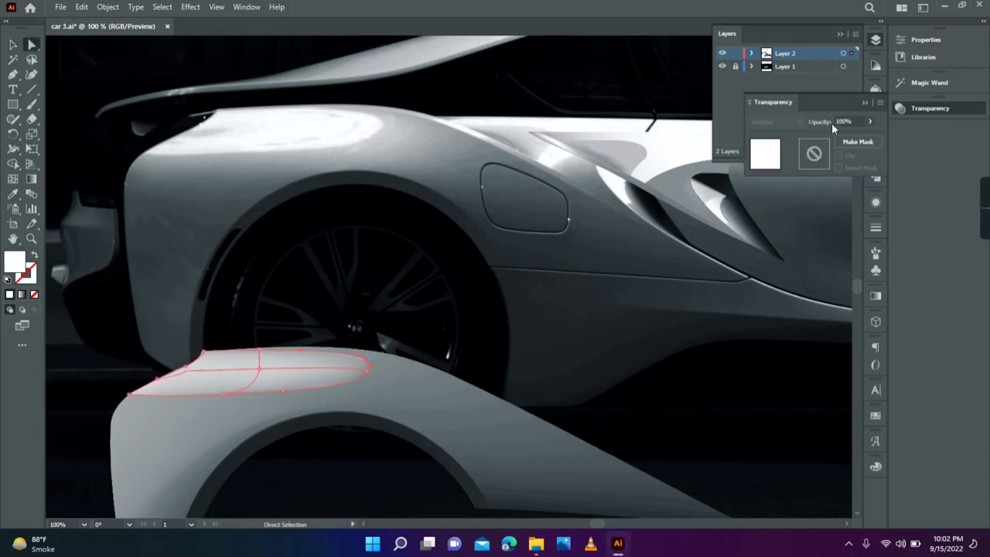
{"action": "scroll", "coordinate": [495, 336], "scroll_direction": "up", "scroll_amount": 3}
Step: Draw a white rectangle over the fuel door and prepare it for mesh lines
{"action": "scroll", "coordinate": [392, 343], "scroll_direction": "up", "scroll_amount": 2}
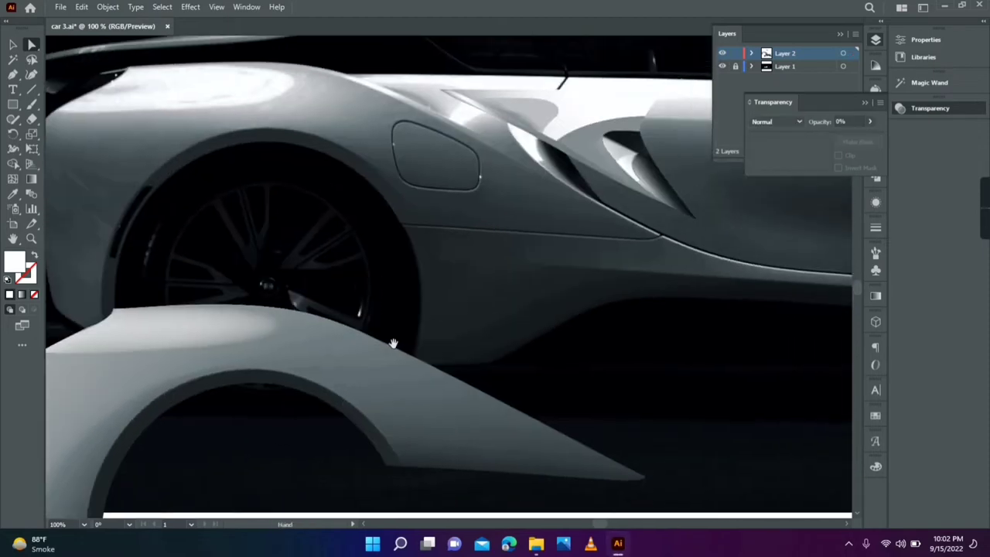
{"action": "key", "text": "p"}
{"action": "key", "text": "m"}
{"action": "left_click_drag", "start_coordinate": [237, 183], "coordinate": [449, 336]}
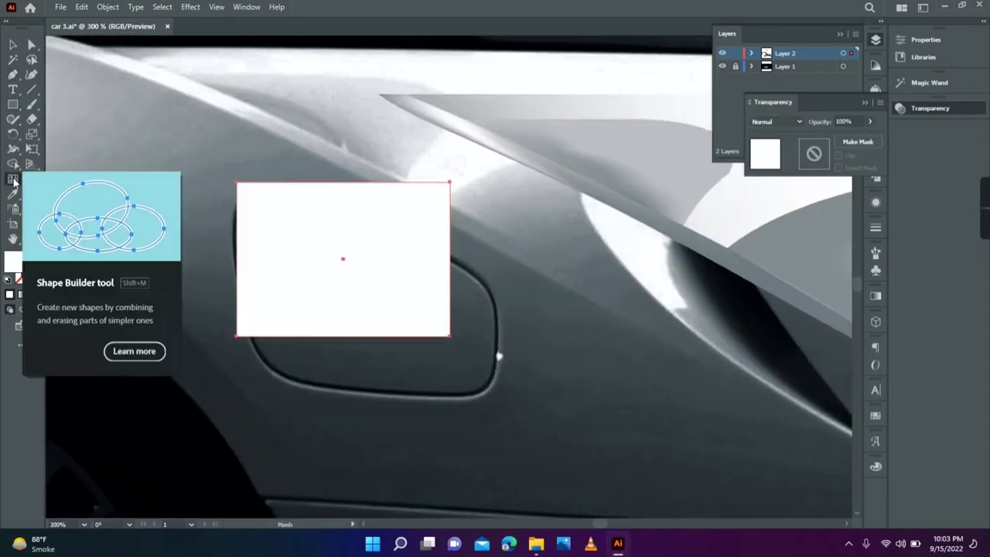
{"action": "left_click", "coordinate": [12, 179]}
Step: In Outline view, pull the rectangle's corners and bottom-right curve onto the door edge
{"action": "key", "text": "a"}
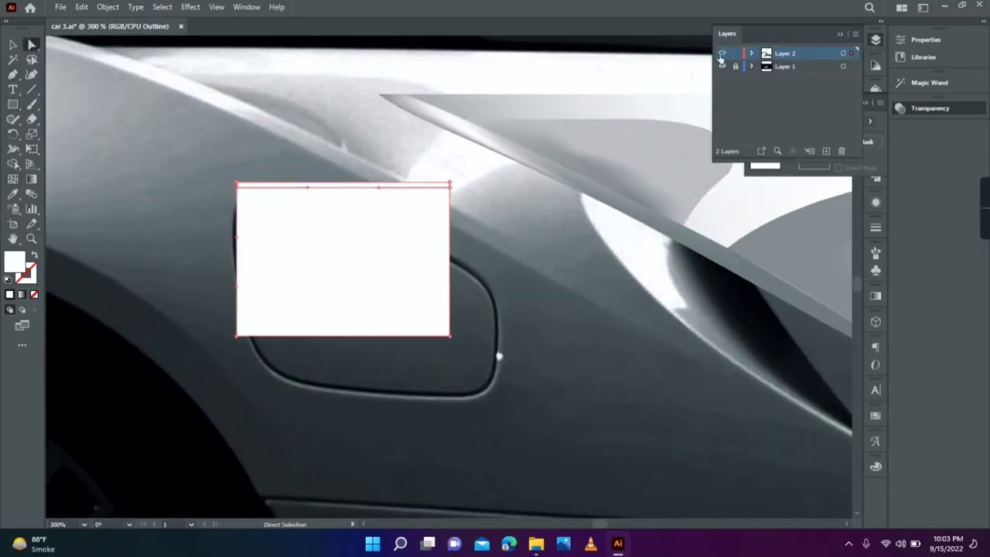
{"action": "key", "text": "ctrl+y"}
{"action": "left_click_drag", "start_coordinate": [455, 201], "coordinate": [480, 287]}
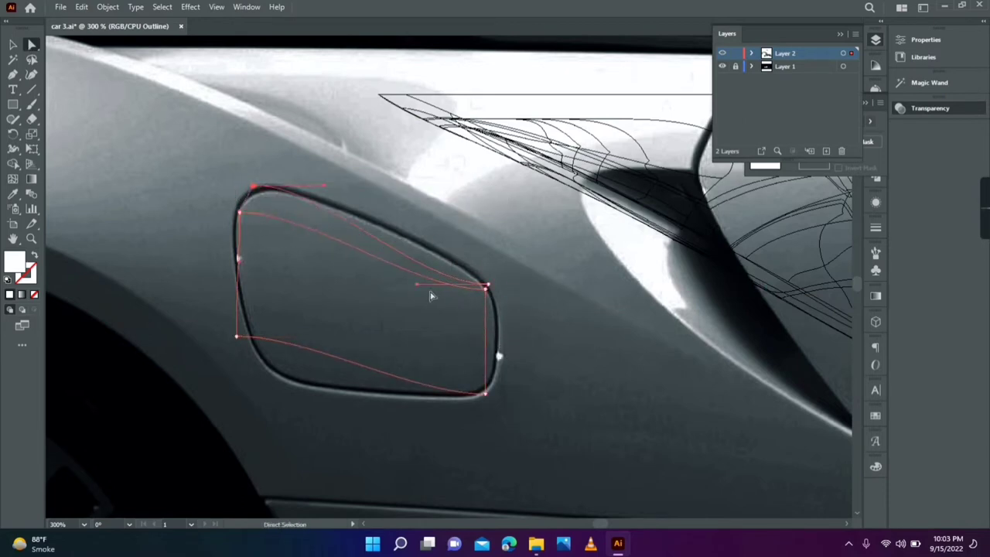
{"action": "key", "text": "ctrl+plus"}
{"action": "left_click_drag", "start_coordinate": [274, 389], "coordinate": [315, 436]}
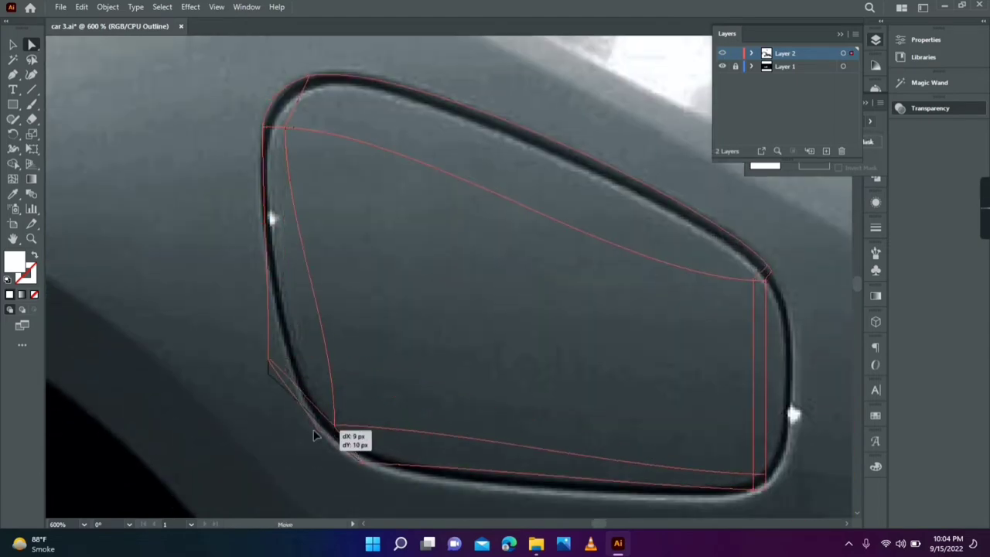
{"action": "scroll", "coordinate": [387, 424], "scroll_direction": "down", "scroll_amount": 3}
{"action": "scroll", "coordinate": [456, 418], "scroll_direction": "right", "scroll_amount": 6}
{"action": "mouse_move", "coordinate": [479, 397]}
{"action": "left_mouse_down"}
{"action": "mouse_move", "coordinate": [464, 326]}
{"action": "mouse_move", "coordinate": [475, 265]}
{"action": "left_mouse_up"}
Step: Move the bottom-left point and refine the left-side curve along the door outline
{"action": "scroll", "coordinate": [141, 332], "scroll_direction": "left", "scroll_amount": 3}
{"action": "scroll", "coordinate": [141, 332], "scroll_direction": "up", "scroll_amount": 2}
{"action": "left_click_drag", "start_coordinate": [160, 452], "coordinate": [166, 468]}
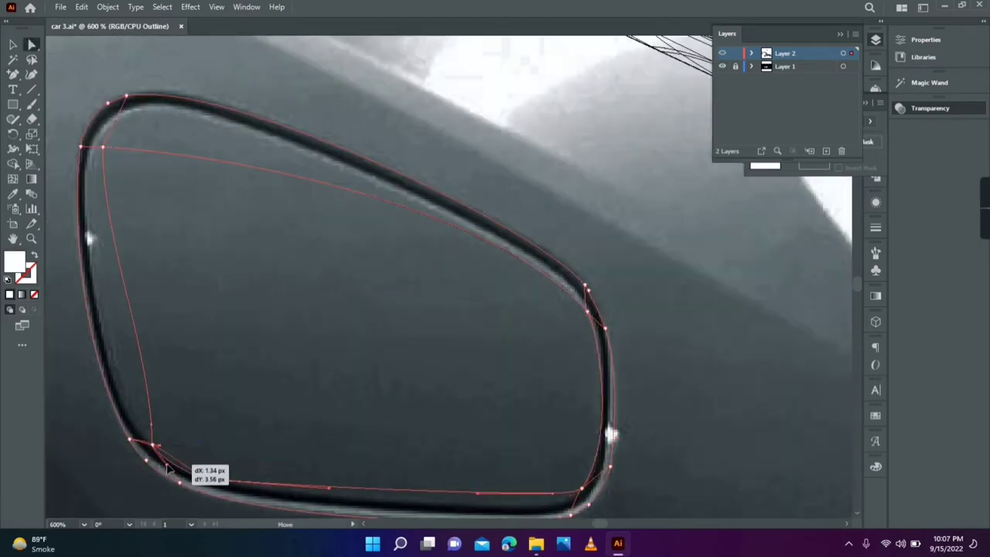
{"action": "left_click_drag", "start_coordinate": [570, 513], "coordinate": [571, 513]}
{"action": "scroll", "coordinate": [387, 310], "scroll_direction": "up", "scroll_amount": 2}
{"action": "scroll", "coordinate": [387, 309], "scroll_direction": "left", "scroll_amount": 2}
{"action": "left_click_drag", "start_coordinate": [166, 206], "coordinate": [207, 387]}
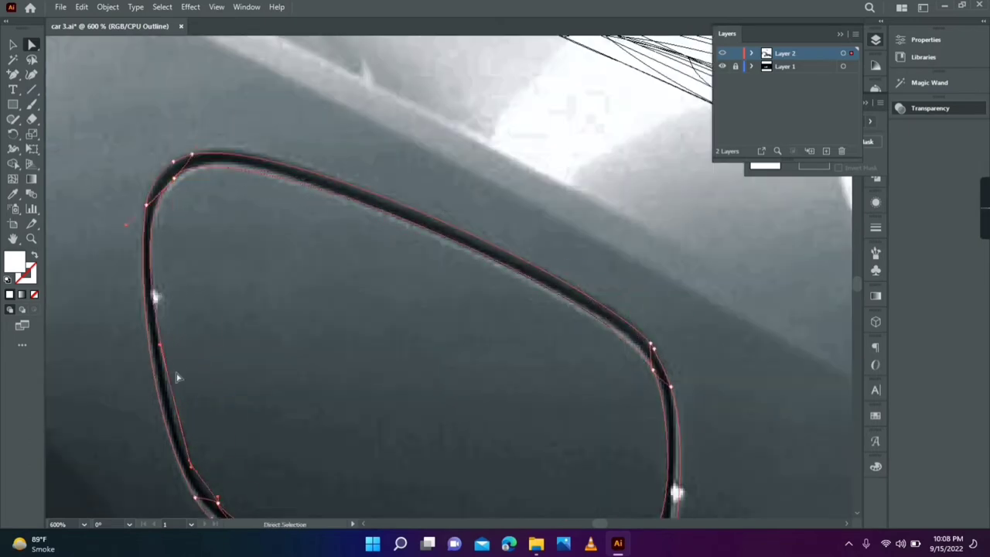
{"action": "scroll", "coordinate": [177, 377], "scroll_direction": "down", "scroll_amount": 3}
{"action": "scroll", "coordinate": [180, 430], "scroll_direction": "right", "scroll_amount": 2}
{"action": "scroll", "coordinate": [382, 459], "scroll_direction": "up", "scroll_amount": 2}
{"action": "scroll", "coordinate": [382, 460], "scroll_direction": "left", "scroll_amount": 2}
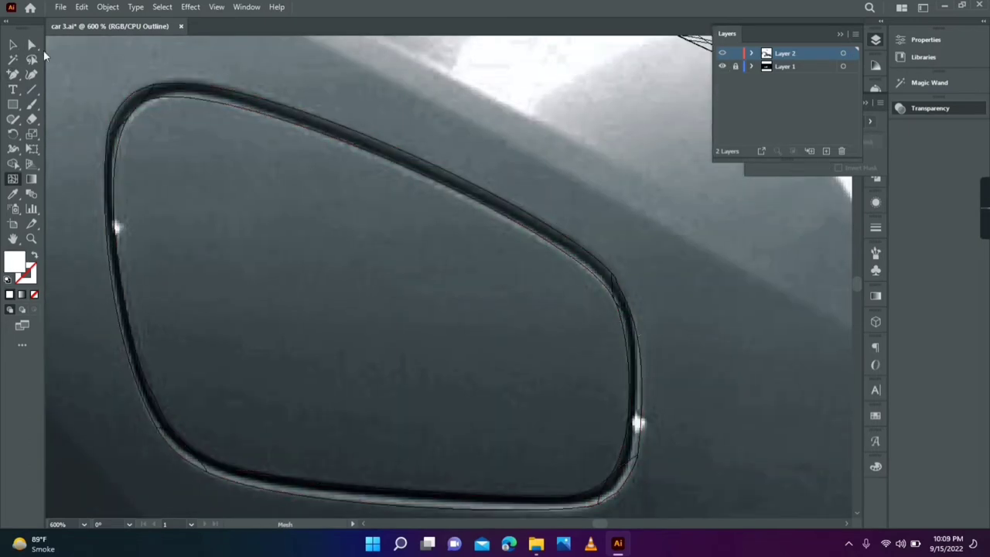
Step: Pan around the zoomed fuel door and nudge the top-left segment onto the dark rim
{"action": "scroll", "coordinate": [155, 116], "scroll_direction": "up", "scroll_amount": 3}
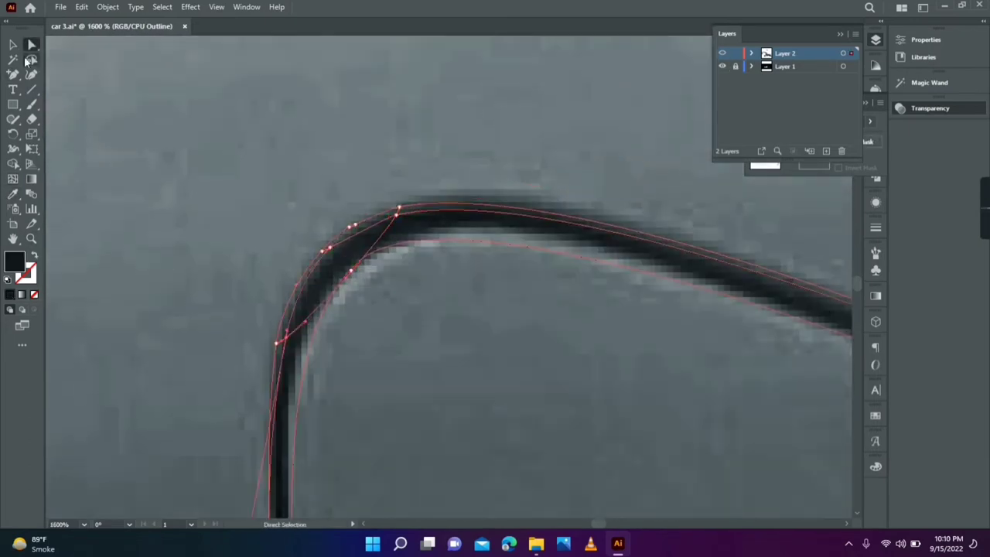
{"action": "scroll", "coordinate": [274, 177], "scroll_direction": "down", "scroll_amount": 5}
{"action": "left_click_drag", "start_coordinate": [351, 409], "coordinate": [278, 407]}
{"action": "scroll", "coordinate": [278, 407], "scroll_direction": "right", "scroll_amount": 3}
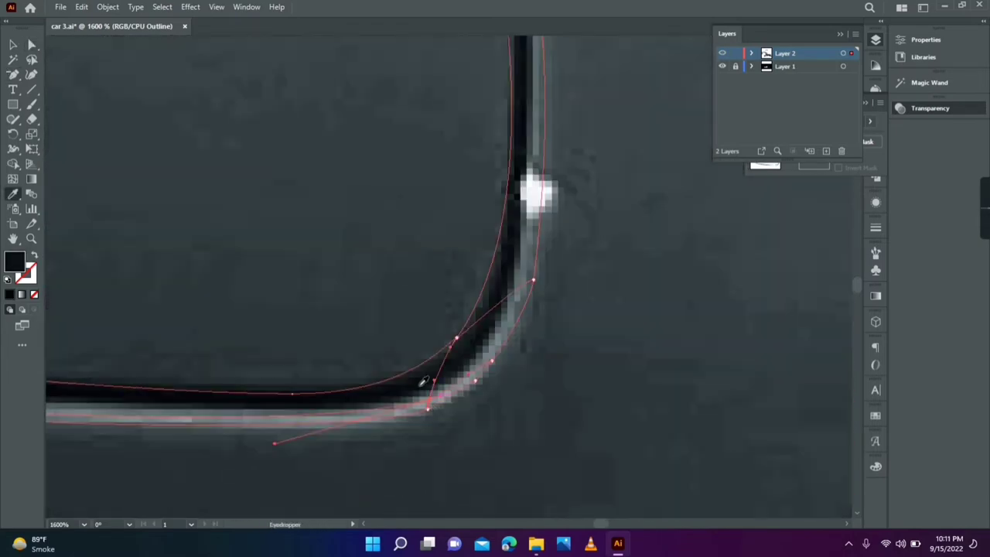
{"action": "scroll", "coordinate": [278, 407], "scroll_direction": "up", "scroll_amount": 4}
{"action": "scroll", "coordinate": [263, 309], "scroll_direction": "up", "scroll_amount": 4}
{"action": "scroll", "coordinate": [258, 292], "scroll_direction": "left", "scroll_amount": 4}
{"action": "scroll", "coordinate": [263, 309], "scroll_direction": "up", "scroll_amount": 5}
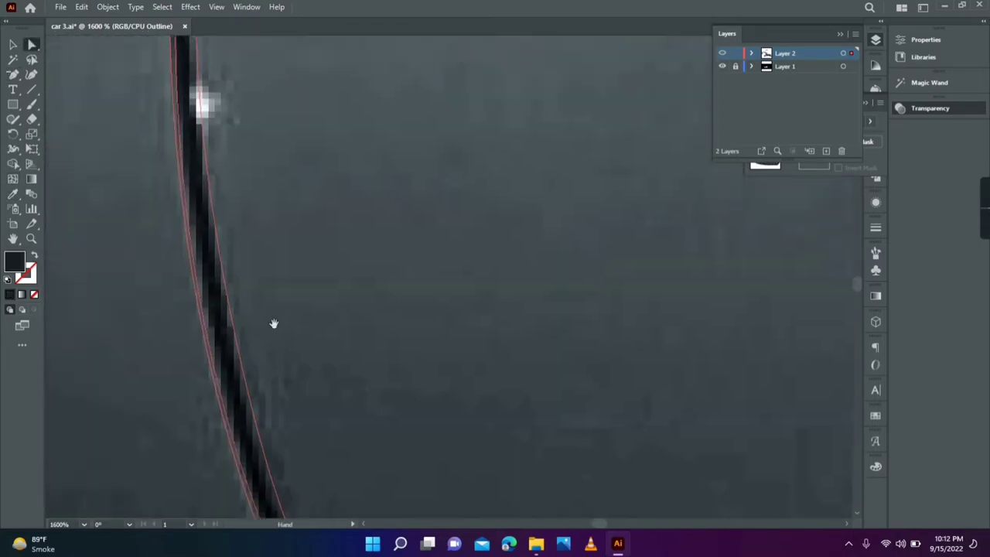
{"action": "scroll", "coordinate": [271, 325], "scroll_direction": "up", "scroll_amount": 5}
{"action": "scroll", "coordinate": [634, 427], "scroll_direction": "up", "scroll_amount": 2}
{"action": "scroll", "coordinate": [634, 426], "scroll_direction": "down", "scroll_amount": 2}
{"action": "left_click_drag", "start_coordinate": [284, 200], "coordinate": [284, 199]}
{"action": "scroll", "coordinate": [284, 199], "scroll_direction": "down", "scroll_amount": 5}
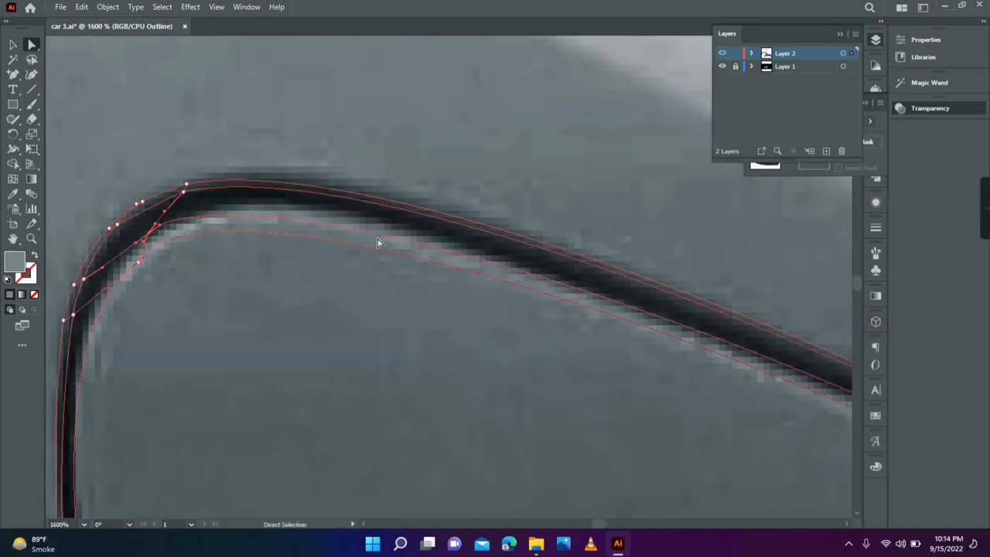
Step: Return to Preview and deselect the fuel door path
{"action": "key", "text": "ctrl+y"}
{"action": "left_click", "coordinate": [155, 236]}
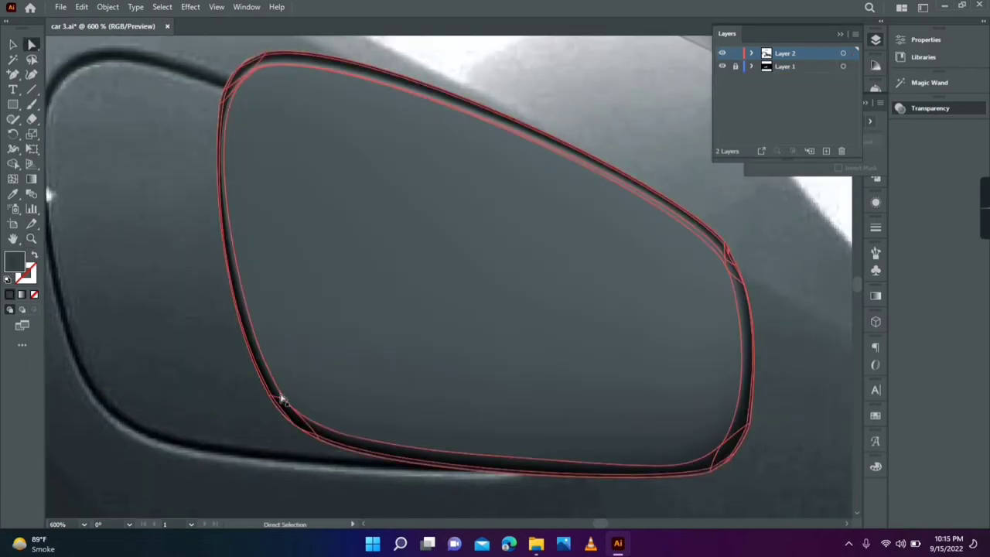
{"action": "key", "text": "a"}
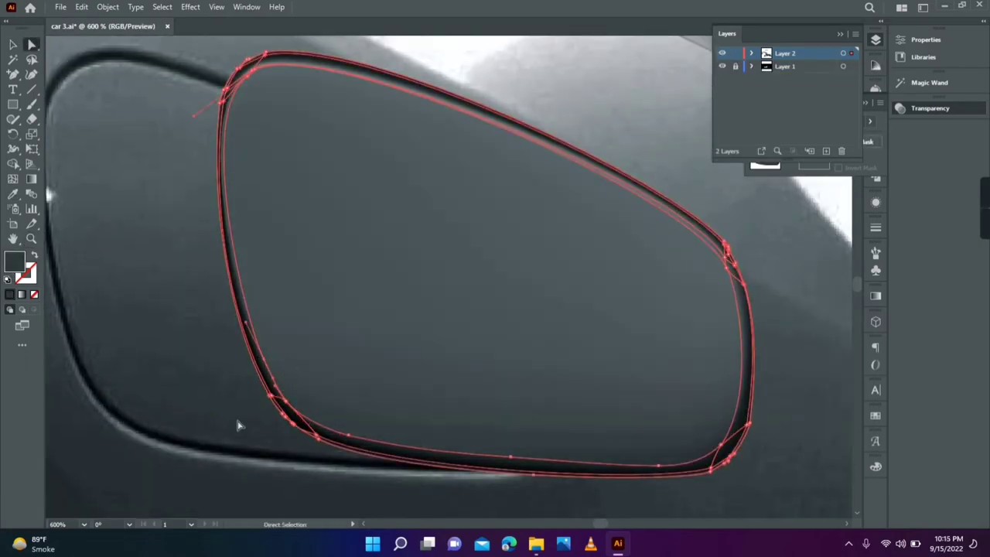
{"action": "scroll", "coordinate": [238, 425], "scroll_direction": "down", "scroll_amount": 3}
{"action": "scroll", "coordinate": [290, 291], "scroll_direction": "down", "scroll_amount": 2}
Step: Move the fender and side-scoop vent pieces onto the assembled car parts
{"action": "key", "text": "v"}
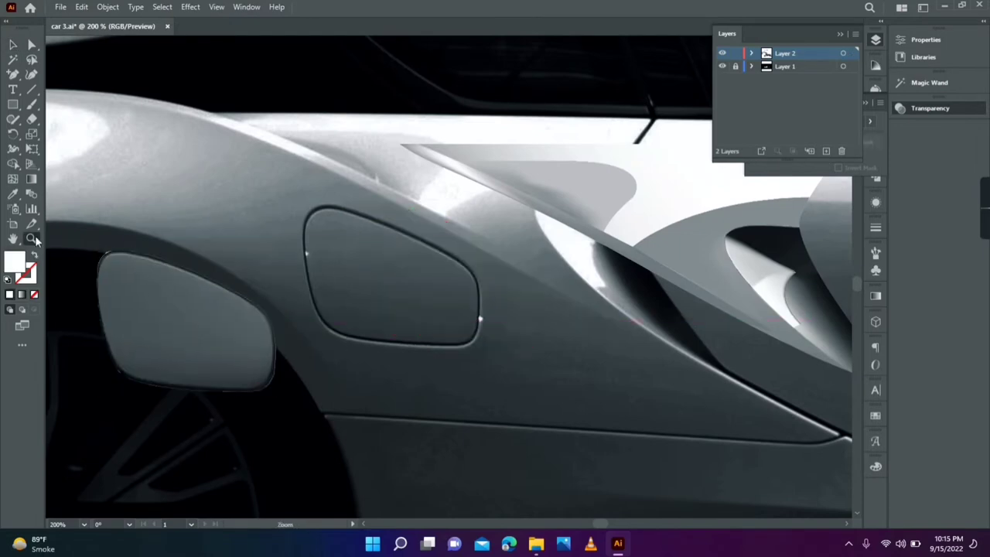
{"action": "key", "text": "ctrl+minus"}
{"action": "key", "text": "ctrl+minus"}
{"action": "key", "text": "ctrl+minus"}
{"action": "left_click_drag", "start_coordinate": [508, 259], "coordinate": [510, 317]}
{"action": "left_click", "coordinate": [447, 367]}
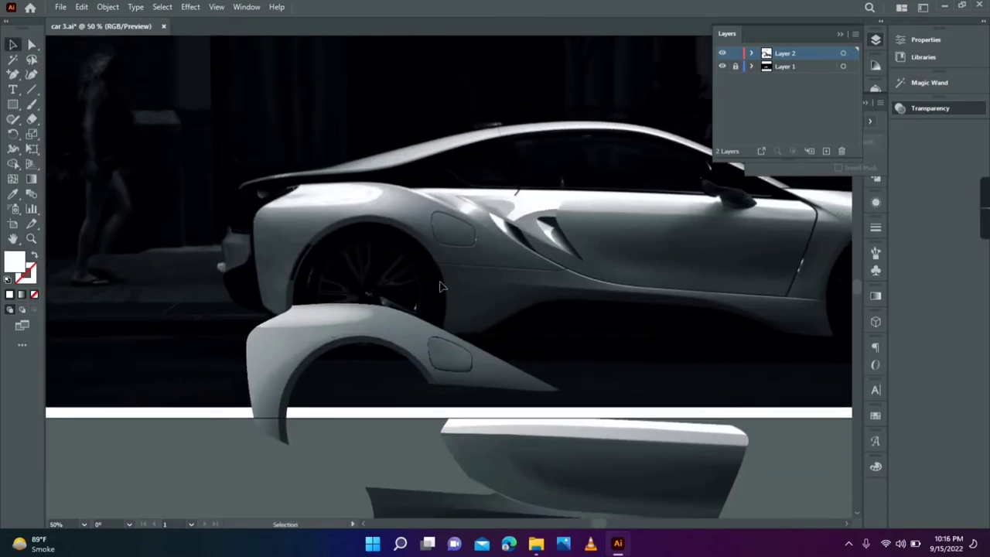
{"action": "left_click_drag", "start_coordinate": [422, 340], "coordinate": [356, 440]}
{"action": "left_click", "coordinate": [435, 388]}
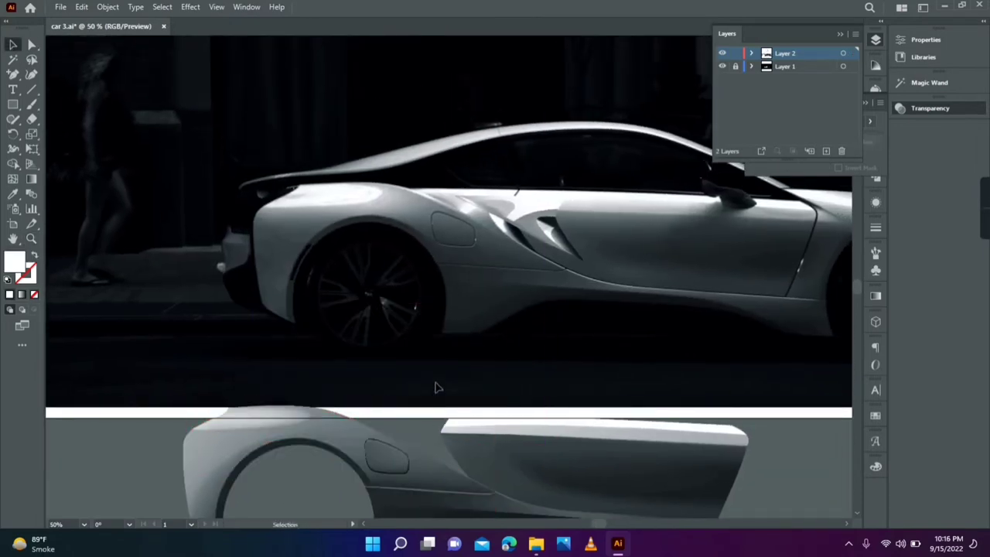
{"action": "left_click_drag", "start_coordinate": [541, 228], "coordinate": [424, 441]}
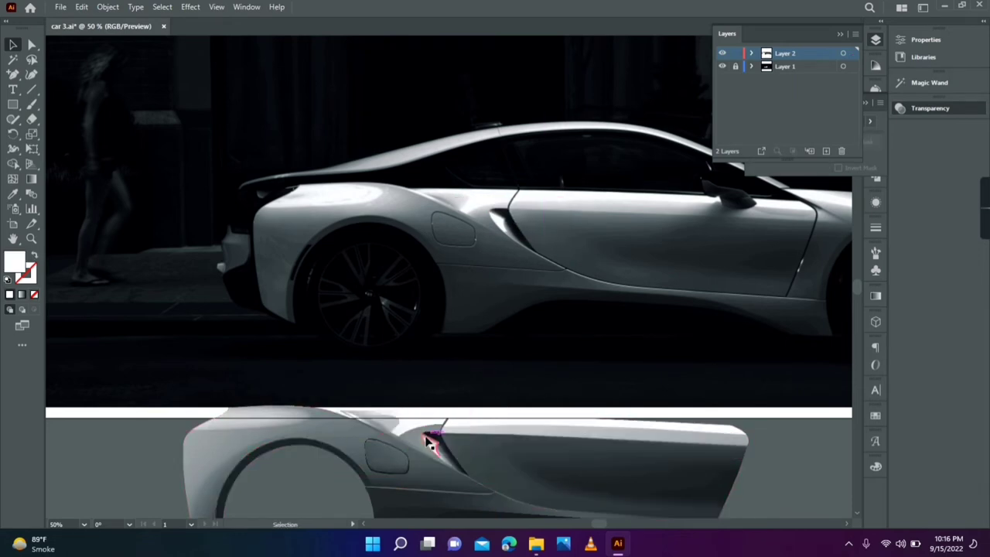
Step: Select the vent and scoop pieces near the door
{"action": "scroll", "coordinate": [538, 397], "scroll_direction": "up", "scroll_amount": 2}
{"action": "scroll", "coordinate": [434, 380], "scroll_direction": "up", "scroll_amount": 2}
{"action": "left_click", "coordinate": [320, 270]}
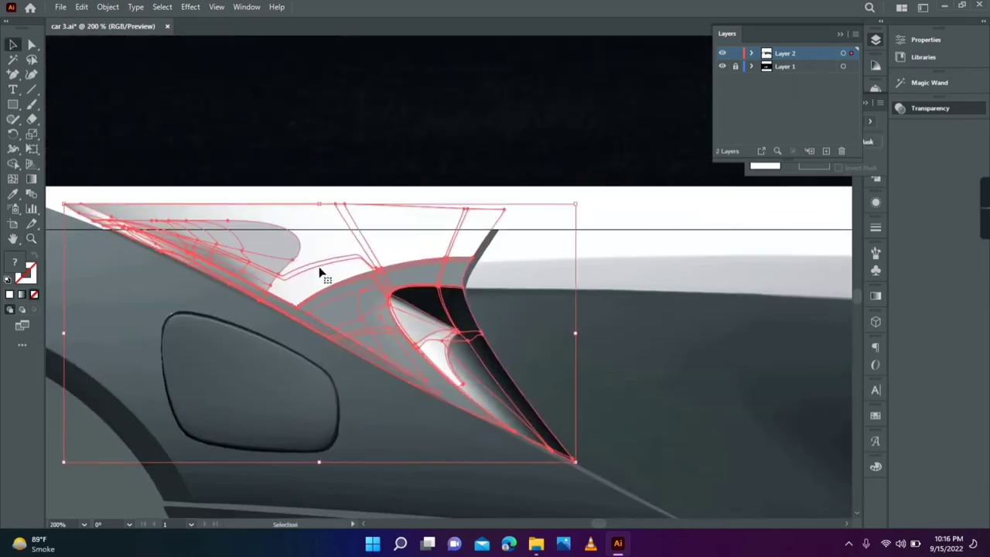
{"action": "left_click", "coordinate": [374, 295]}
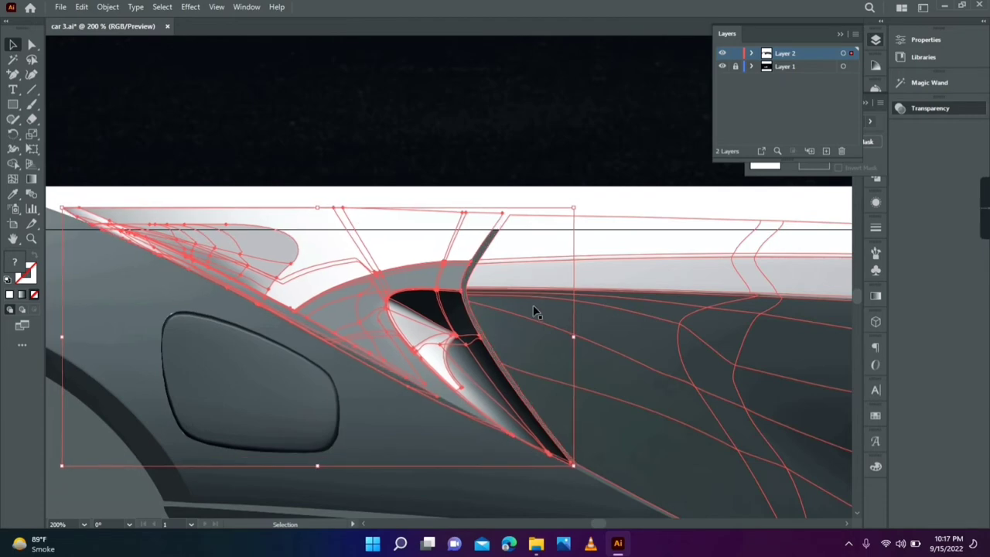
{"action": "scroll", "coordinate": [389, 269], "scroll_direction": "left", "scroll_amount": 5}
{"action": "scroll", "coordinate": [390, 269], "scroll_direction": "up", "scroll_amount": 1}
{"action": "scroll", "coordinate": [389, 268], "scroll_direction": "right", "scroll_amount": 5}
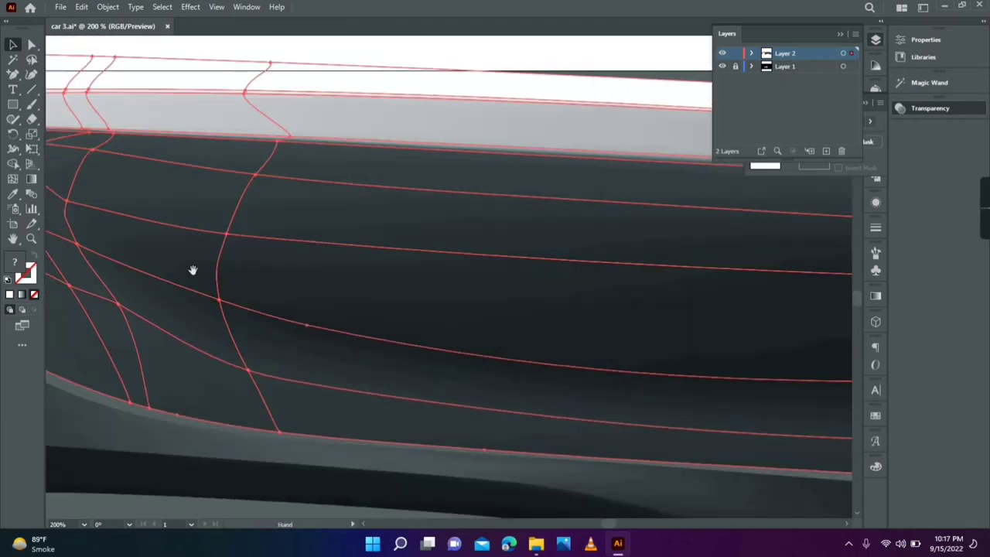
{"action": "scroll", "coordinate": [193, 270], "scroll_direction": "left", "scroll_amount": 5}
{"action": "left_click", "coordinate": [249, 283]}
Step: Move the whole lower car recreation down and to the right
{"action": "scroll", "coordinate": [355, 205], "scroll_direction": "down", "scroll_amount": 2}
{"action": "scroll", "coordinate": [509, 317], "scroll_direction": "down", "scroll_amount": 3}
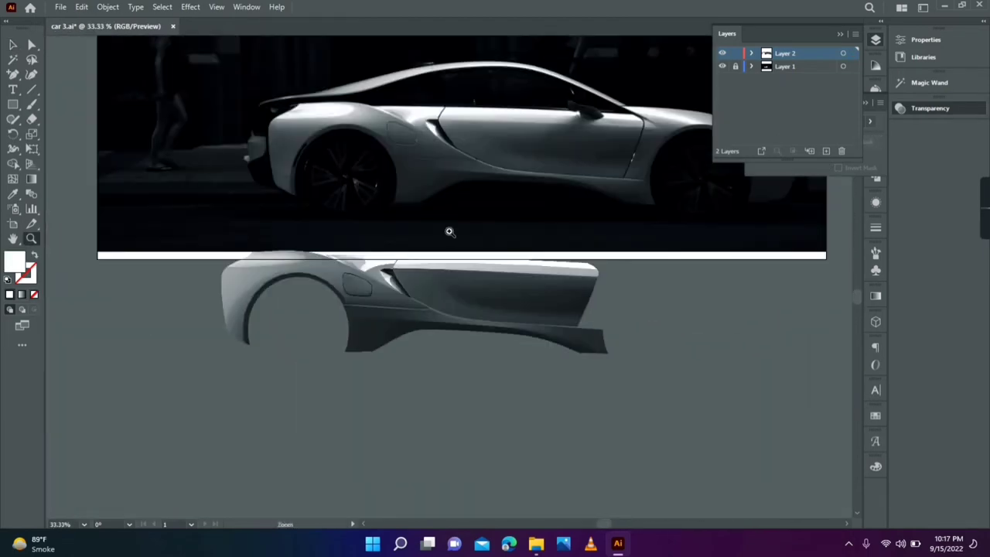
{"action": "left_click", "coordinate": [458, 283]}
{"action": "left_click_drag", "start_coordinate": [458, 283], "coordinate": [499, 342]}
{"action": "left_click", "coordinate": [552, 457]}
Step: Draw a large backdrop rectangle around the car, filled with the photo's dark tone
{"action": "key", "text": "m"}
{"action": "left_click_drag", "start_coordinate": [168, 276], "coordinate": [741, 487]}
{"action": "key", "text": "i"}
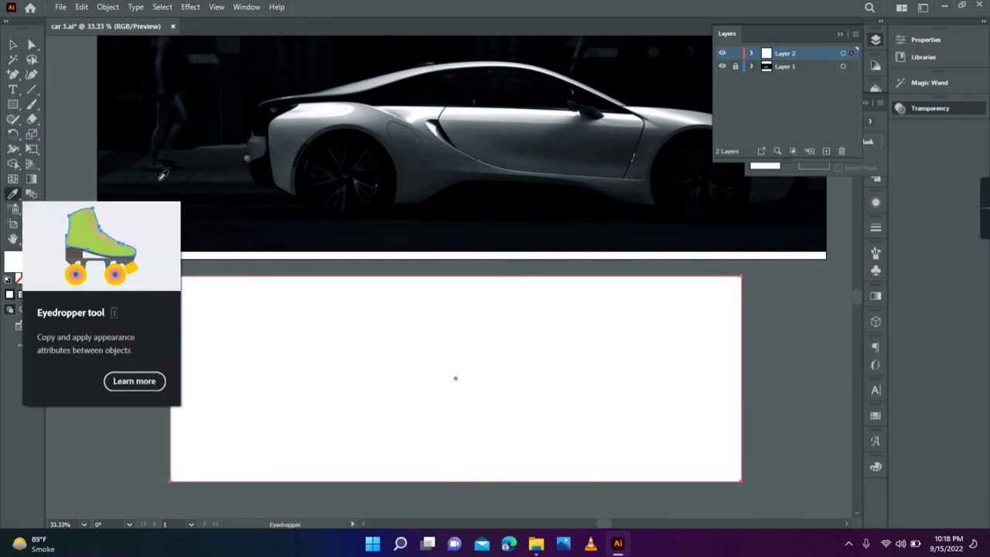
{"action": "left_click", "coordinate": [611, 310]}
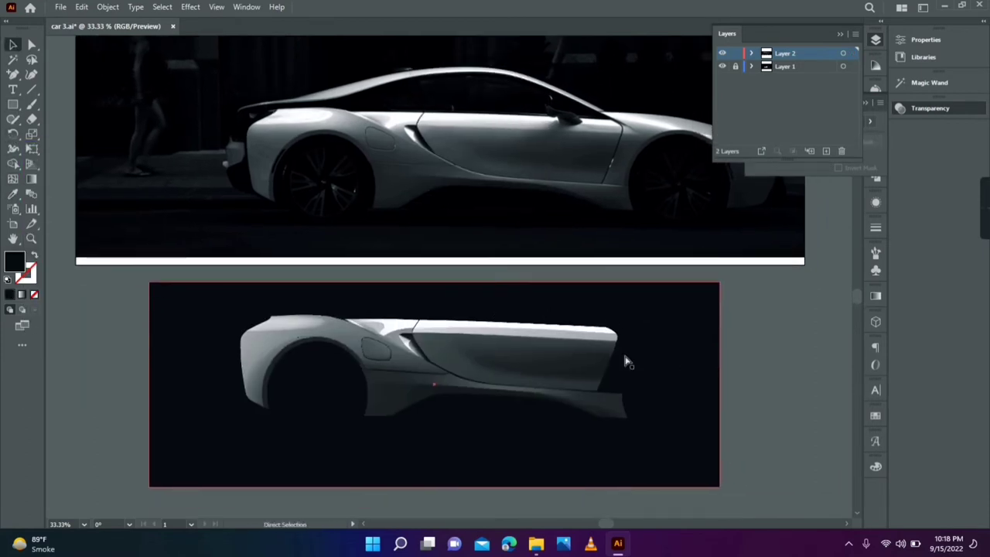
{"action": "key", "text": "v"}
{"action": "left_click_drag", "start_coordinate": [464, 348], "coordinate": [447, 348]}
{"action": "scroll", "coordinate": [387, 310], "scroll_direction": "up", "scroll_amount": 3}
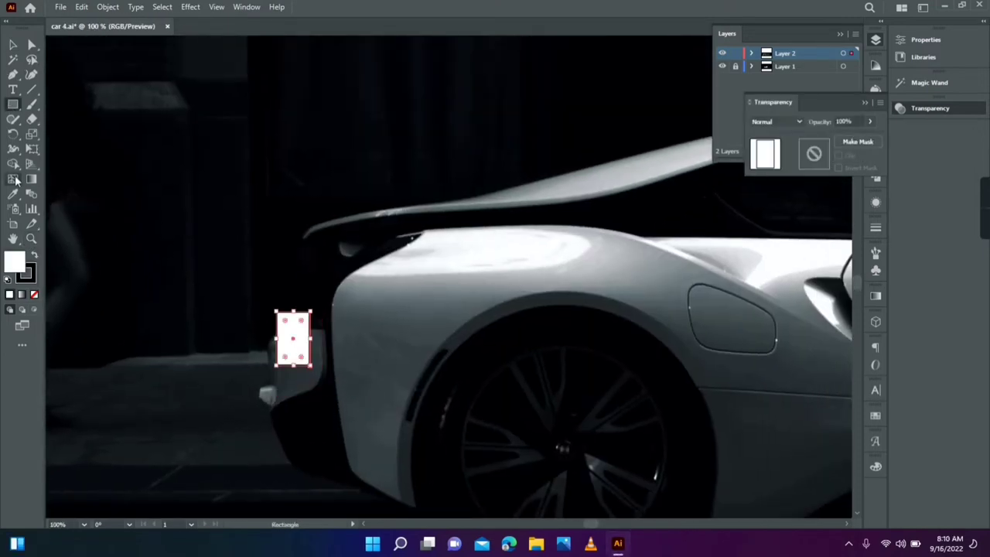
Step: Drag the small rectangle's corners and edge points onto the rear bumper outline
{"action": "key", "text": "v"}
{"action": "key", "text": "ctrl+equal"}
{"action": "key", "text": "ctrl+equal"}
{"action": "key", "text": "ctrl+equal"}
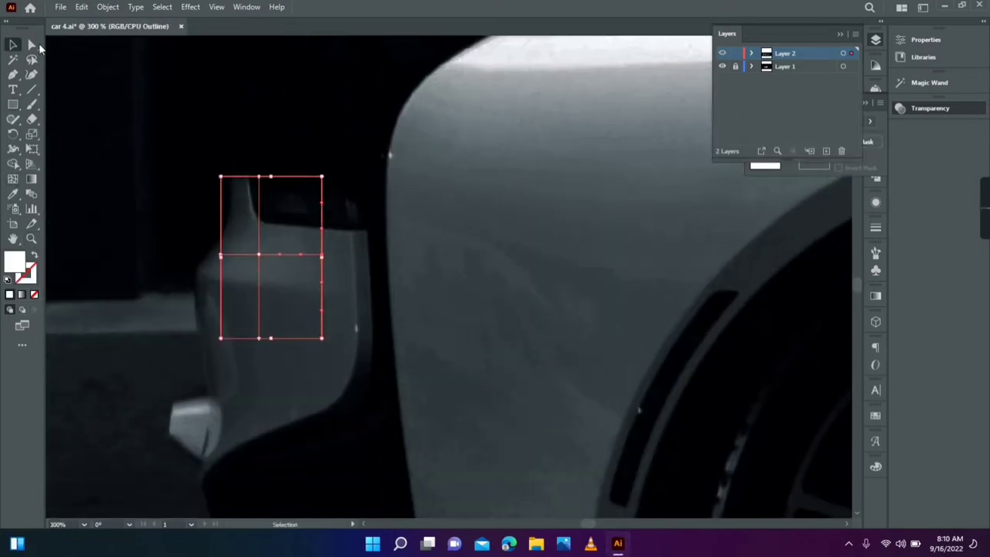
{"action": "left_click_drag", "start_coordinate": [323, 259], "coordinate": [367, 394]}
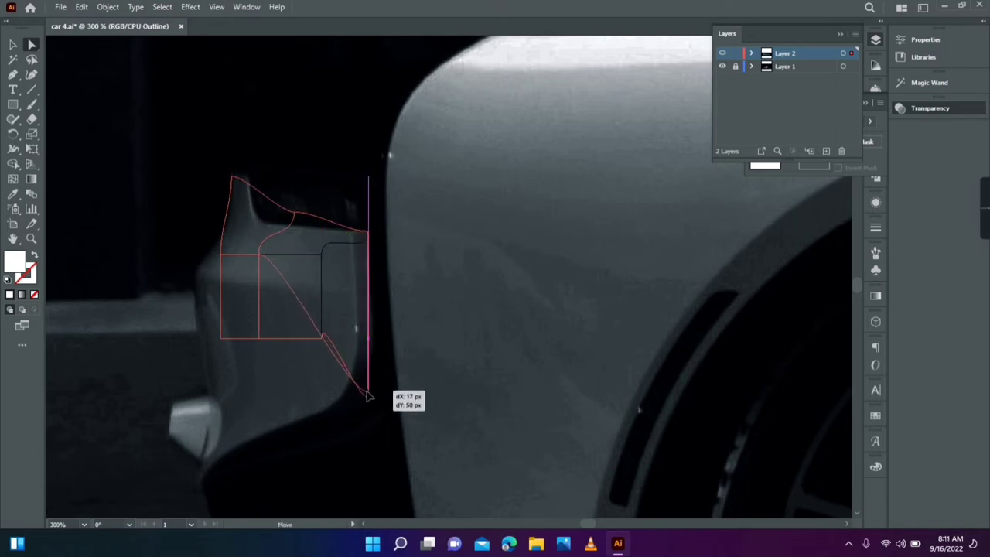
{"action": "left_click_drag", "start_coordinate": [276, 273], "coordinate": [354, 324]}
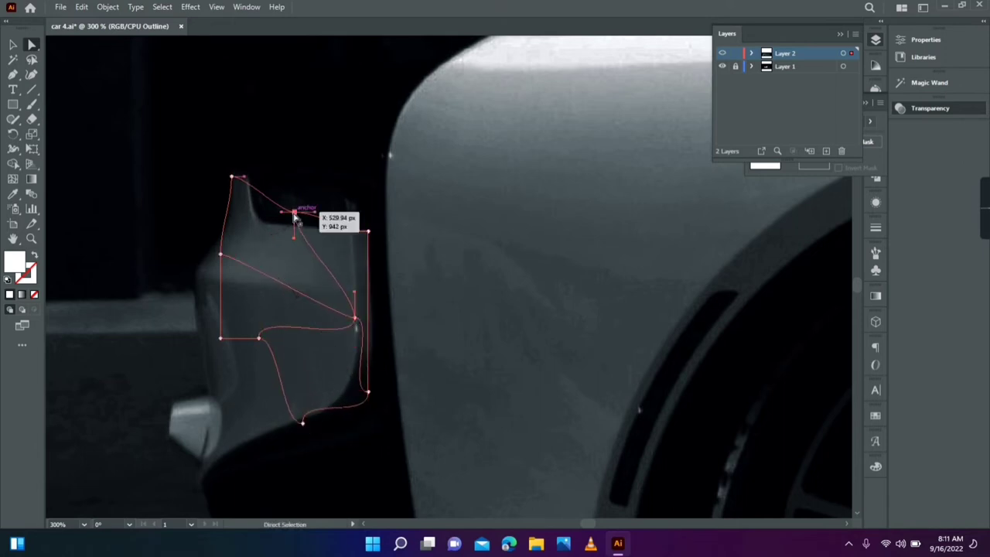
{"action": "left_click_drag", "start_coordinate": [295, 213], "coordinate": [351, 232]}
{"action": "left_click_drag", "start_coordinate": [354, 319], "coordinate": [354, 290]}
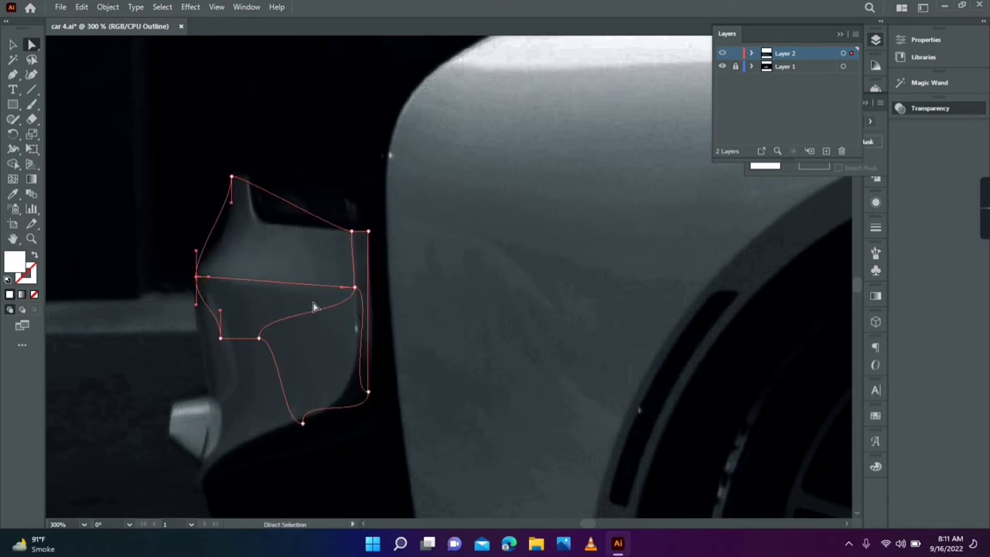
{"action": "mouse_move", "coordinate": [367, 395]}
{"action": "left_mouse_down"}
{"action": "mouse_move", "coordinate": [391, 303]}
{"action": "mouse_move", "coordinate": [373, 293]}
{"action": "left_mouse_up"}
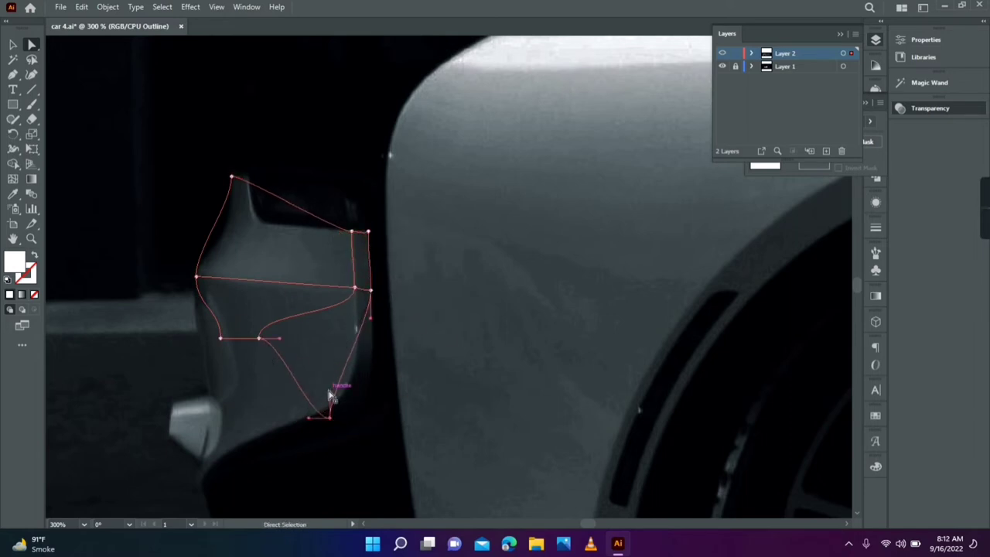
{"action": "mouse_move", "coordinate": [272, 412]}
{"action": "left_mouse_down"}
{"action": "mouse_move", "coordinate": [277, 439]}
{"action": "mouse_move", "coordinate": [229, 481]}
{"action": "left_mouse_up"}
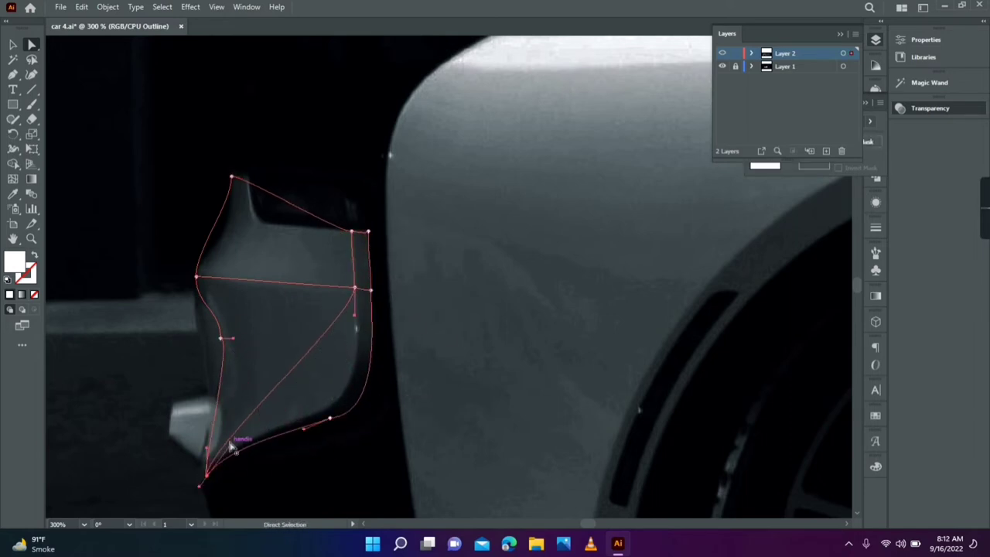
Step: Bend the mesh lines into the bumper's lower curves and raise the left edge point
{"action": "left_click", "coordinate": [248, 276]}
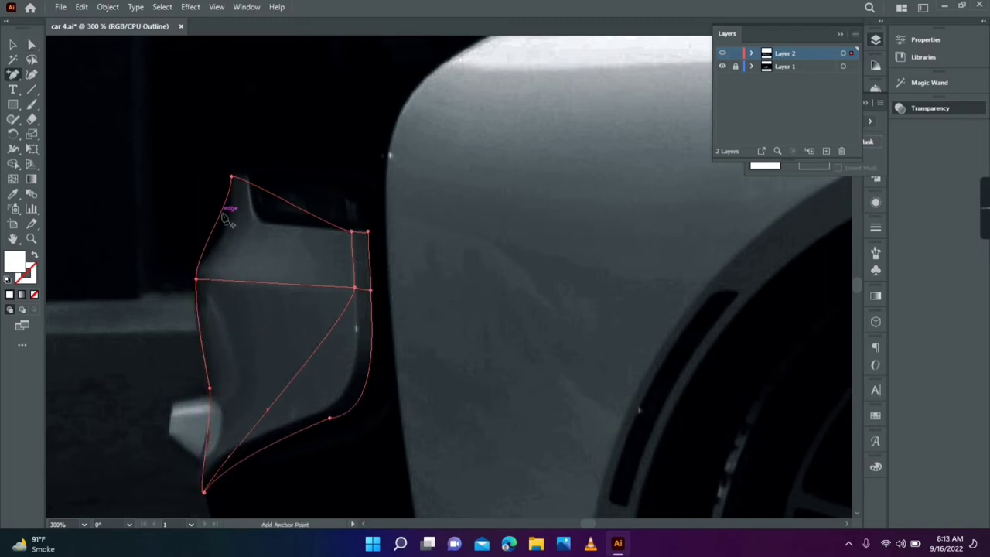
{"action": "left_click_drag", "start_coordinate": [270, 405], "coordinate": [284, 428]}
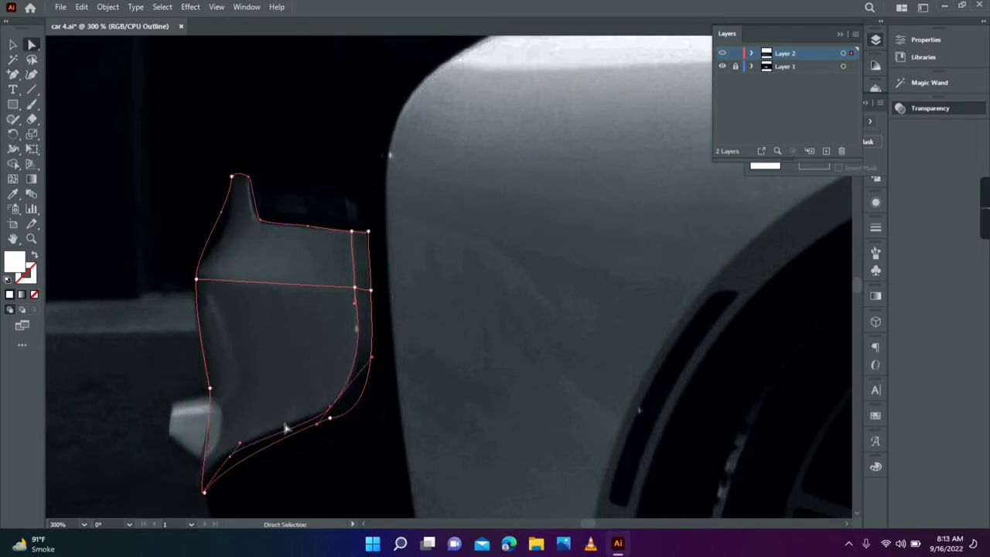
{"action": "left_click_drag", "start_coordinate": [205, 500], "coordinate": [205, 494]}
{"action": "key", "text": "p"}
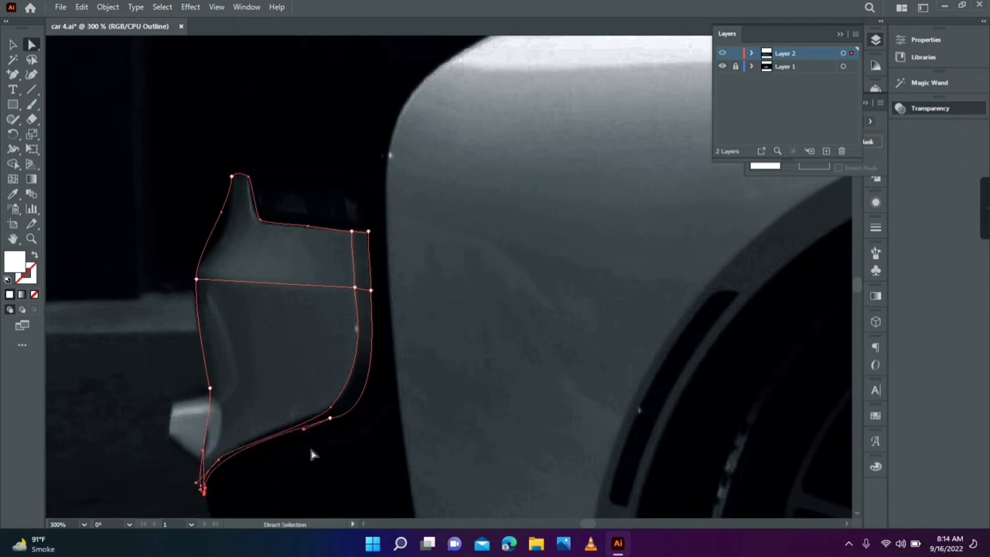
{"action": "left_click_drag", "start_coordinate": [370, 340], "coordinate": [398, 349]}
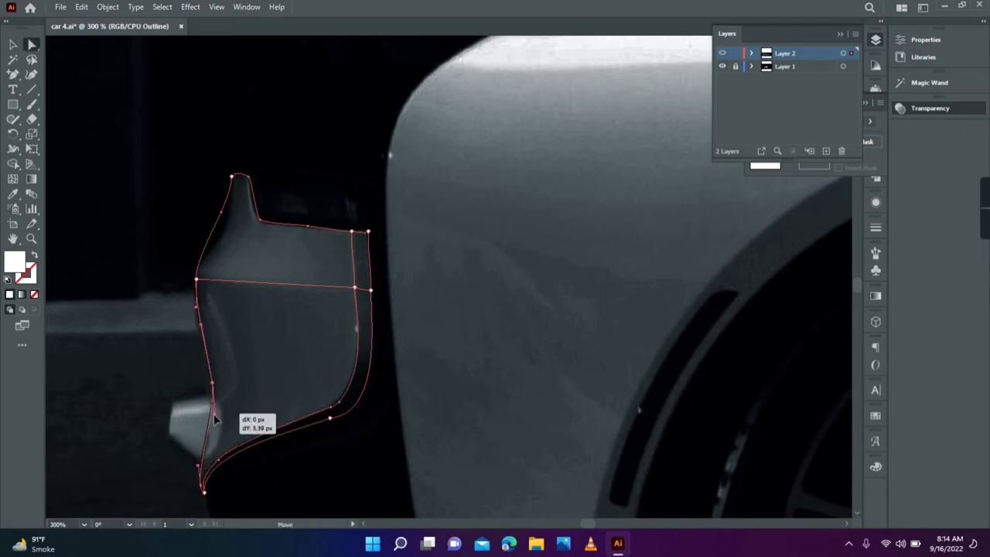
{"action": "left_click_drag", "start_coordinate": [215, 419], "coordinate": [195, 320]}
{"action": "scroll", "coordinate": [260, 194], "scroll_direction": "up", "scroll_amount": 5}
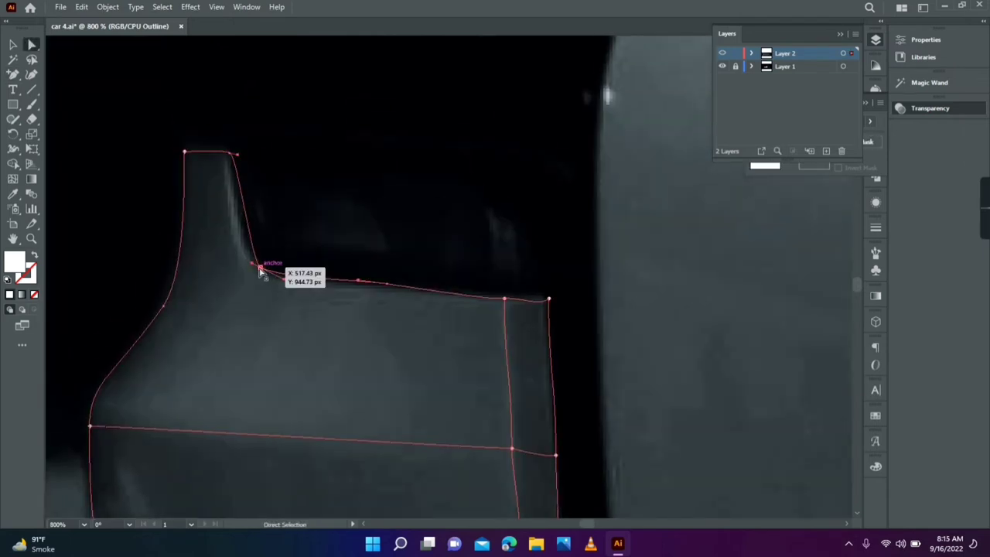
Step: Shift the fin's corner right and adjust points along the bumper's lower curve
{"action": "left_click_drag", "start_coordinate": [261, 271], "coordinate": [552, 298]}
{"action": "scroll", "coordinate": [497, 277], "scroll_direction": "down", "scroll_amount": 5}
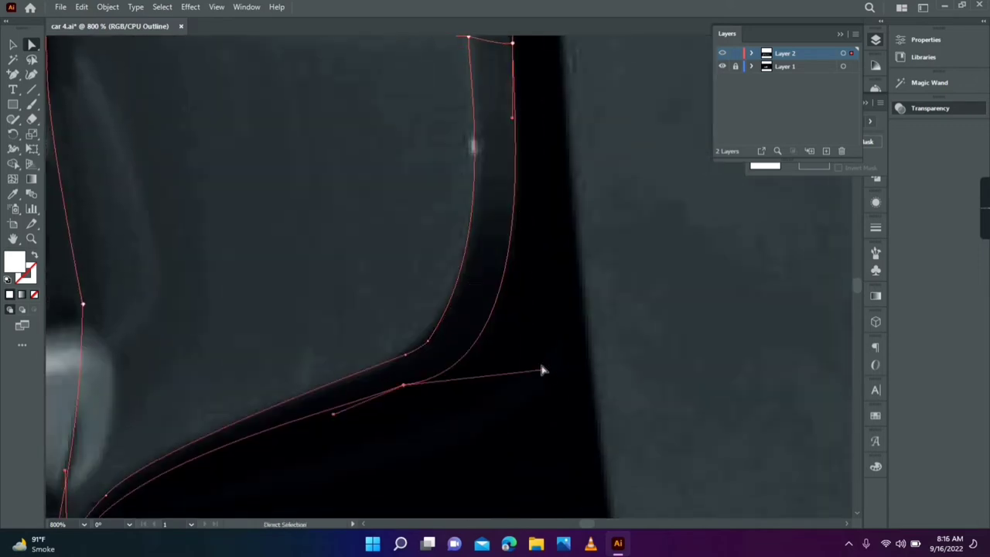
{"action": "left_click_drag", "start_coordinate": [542, 370], "coordinate": [554, 367]}
{"action": "left_click_drag", "start_coordinate": [399, 369], "coordinate": [399, 398]}
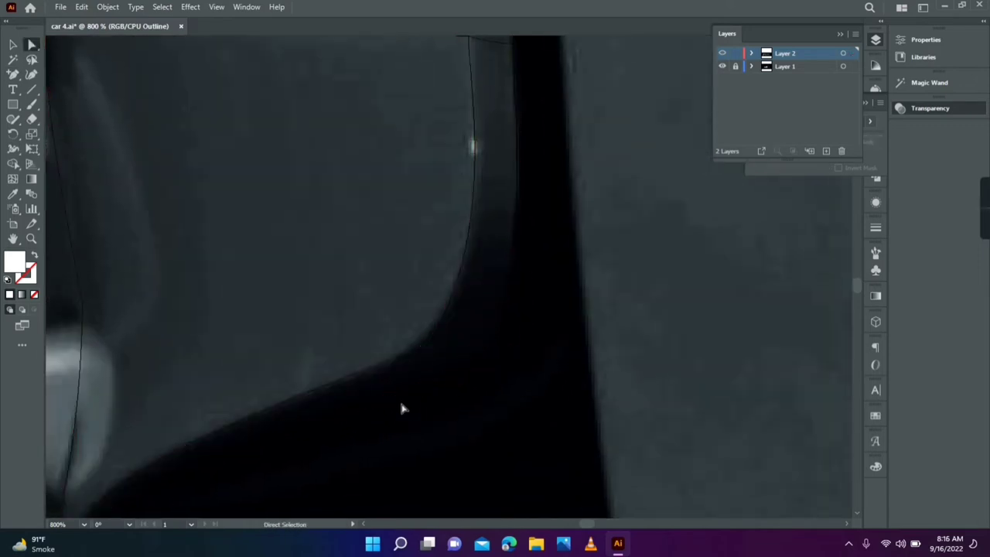
{"action": "scroll", "coordinate": [399, 399], "scroll_direction": "down", "scroll_amount": 2}
{"action": "left_click_drag", "start_coordinate": [139, 501], "coordinate": [136, 393]}
{"action": "scroll", "coordinate": [136, 393], "scroll_direction": "down", "scroll_amount": 2}
{"action": "scroll", "coordinate": [376, 276], "scroll_direction": "down", "scroll_amount": 2}
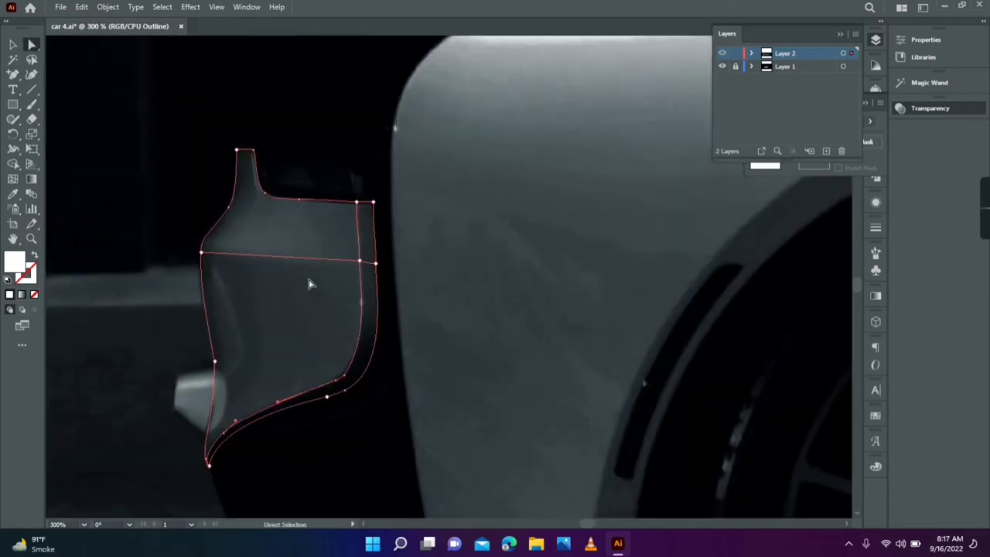
Step: Add anchor points and reshape the lower and inner curve segments
{"action": "left_click", "coordinate": [14, 75]}
{"action": "left_click", "coordinate": [45, 92]}
{"action": "scroll", "coordinate": [231, 373], "scroll_direction": "up", "scroll_amount": 2}
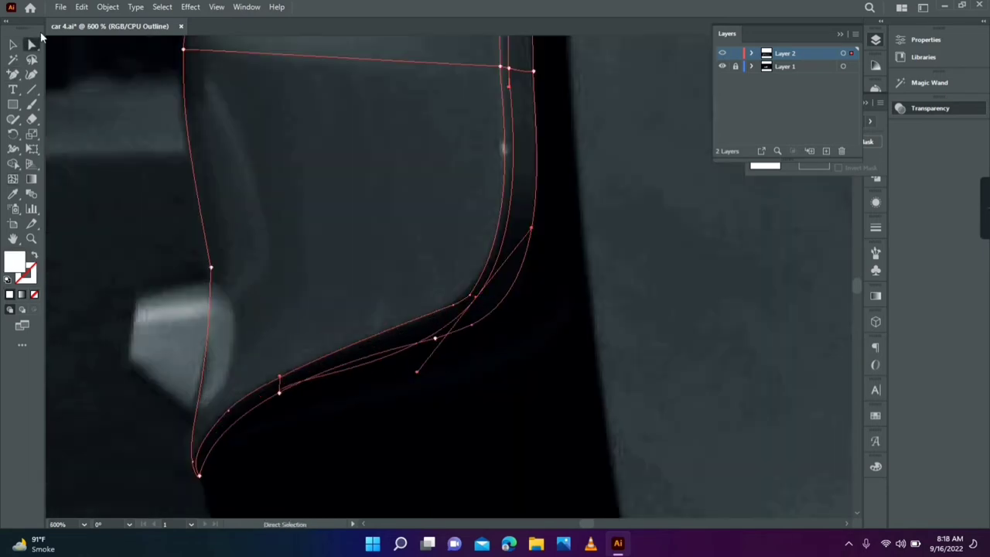
{"action": "left_click_drag", "start_coordinate": [325, 369], "coordinate": [478, 311]}
{"action": "left_click_drag", "start_coordinate": [414, 357], "coordinate": [381, 339]}
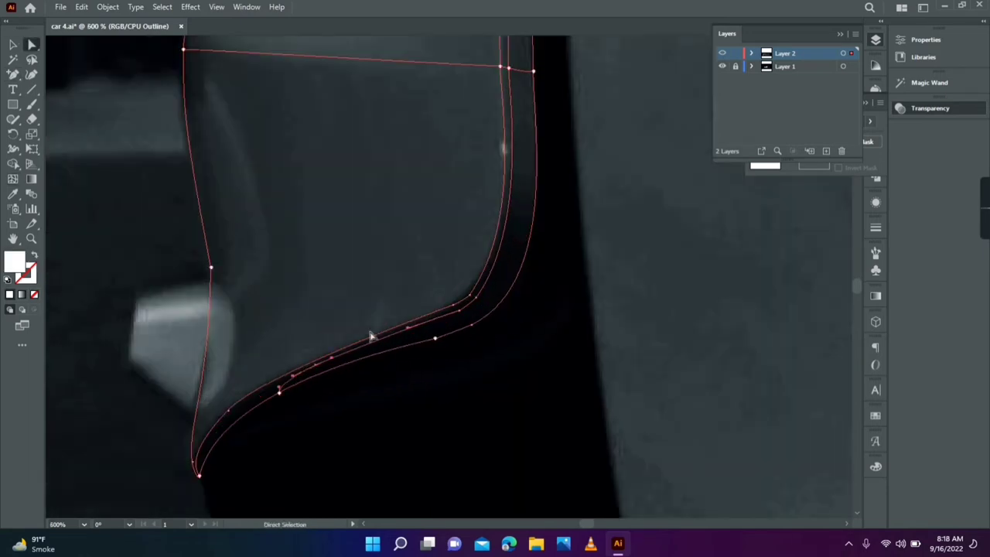
{"action": "scroll", "coordinate": [372, 337], "scroll_direction": "right", "scroll_amount": 3}
{"action": "scroll", "coordinate": [364, 78], "scroll_direction": "up", "scroll_amount": 3}
Step: Sample grey shading from the photo, return to full-colour Preview, and zoom out
{"action": "key", "text": "i"}
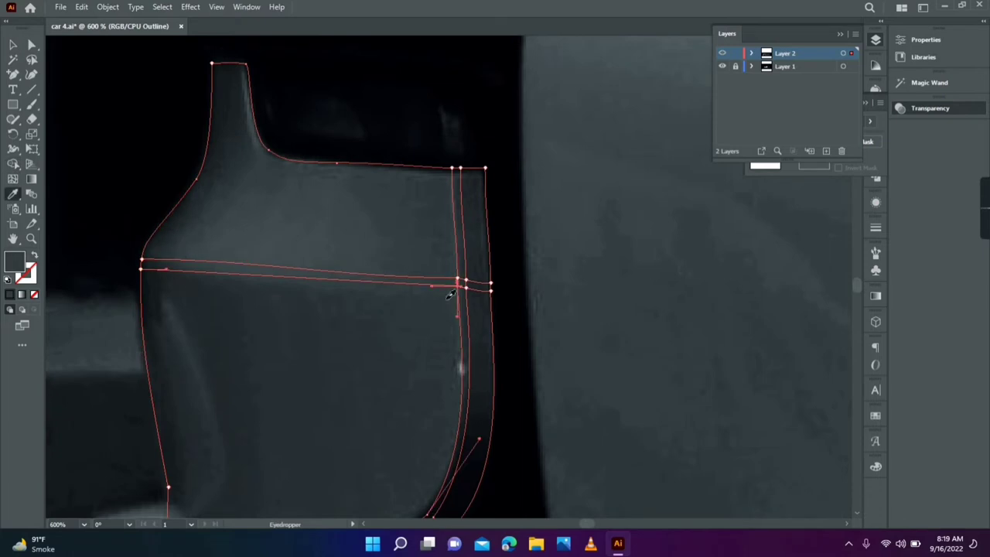
{"action": "key", "text": "a"}
{"action": "scroll", "coordinate": [438, 422], "scroll_direction": "down", "scroll_amount": 3}
{"action": "scroll", "coordinate": [445, 334], "scroll_direction": "down", "scroll_amount": 3}
{"action": "scroll", "coordinate": [444, 334], "scroll_direction": "left", "scroll_amount": 2}
{"action": "left_click", "coordinate": [232, 412]}
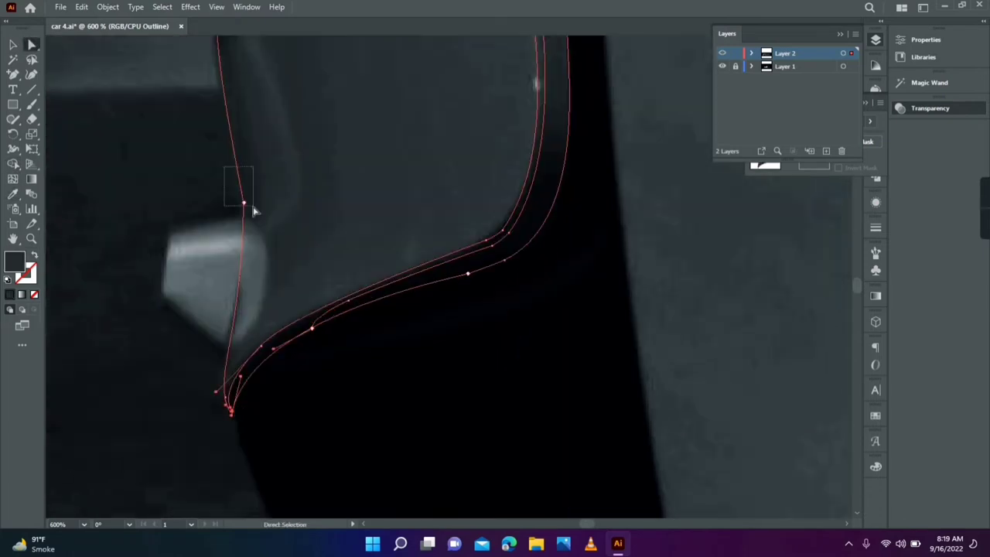
{"action": "key", "text": "ctrl+minus"}
{"action": "key", "text": "ctrl+y"}
{"action": "key", "text": "ctrl+minus"}
Step: Select and inspect the bumper piece's points, then deselect everything
{"action": "left_click", "coordinate": [300, 390]}
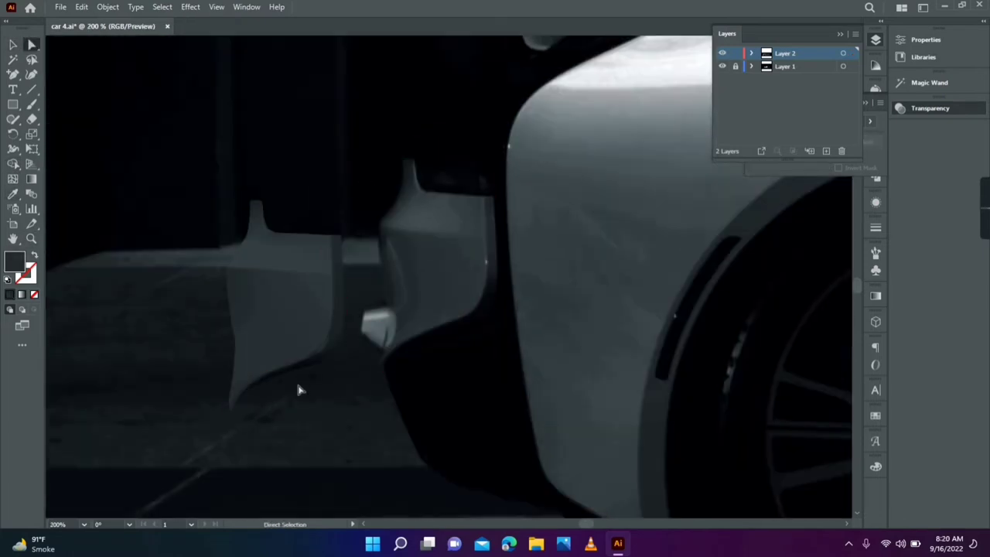
{"action": "left_click", "coordinate": [310, 354]}
{"action": "left_click", "coordinate": [364, 409]}
{"action": "left_click", "coordinate": [227, 273]}
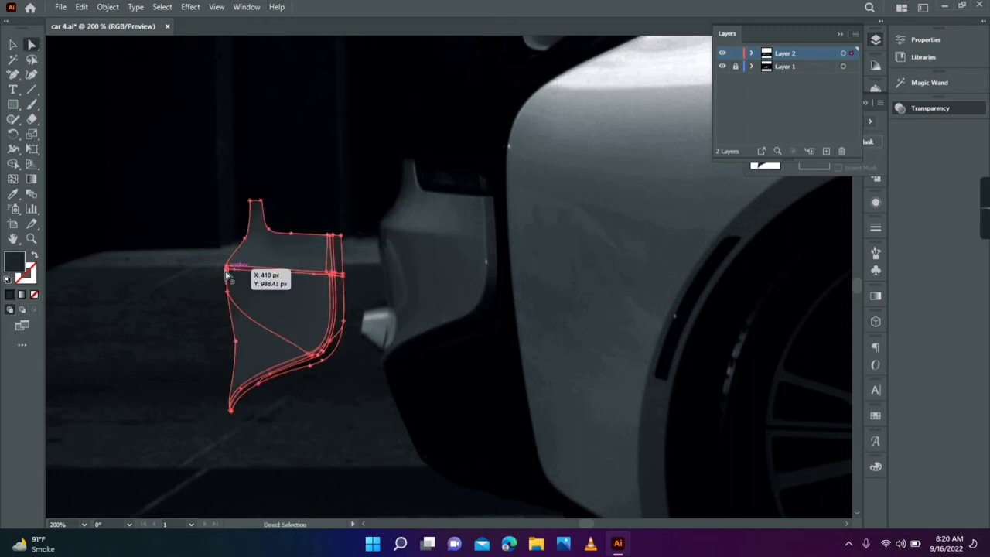
{"action": "key", "text": "a"}
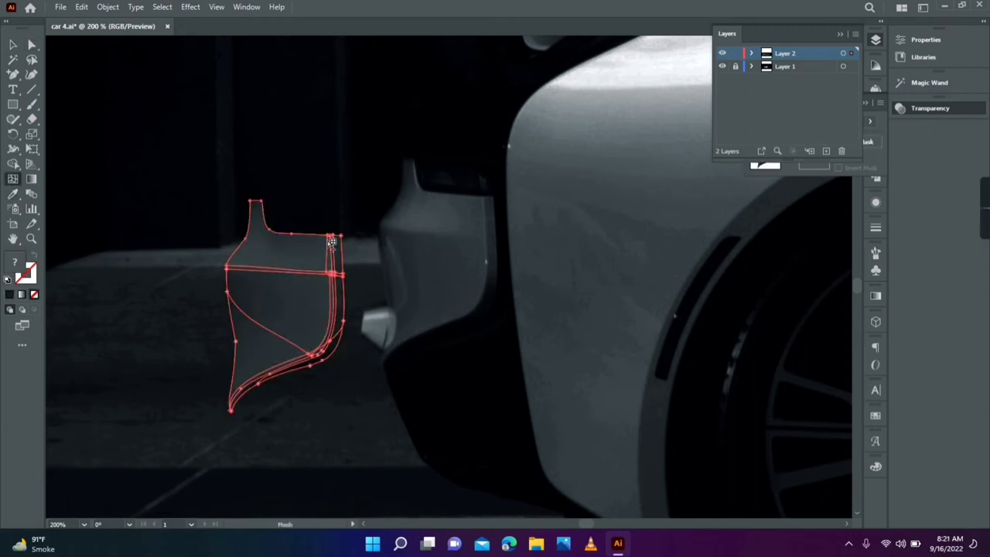
{"action": "left_click", "coordinate": [305, 204]}
{"action": "left_click", "coordinate": [331, 239]}
{"action": "left_click", "coordinate": [163, 250]}
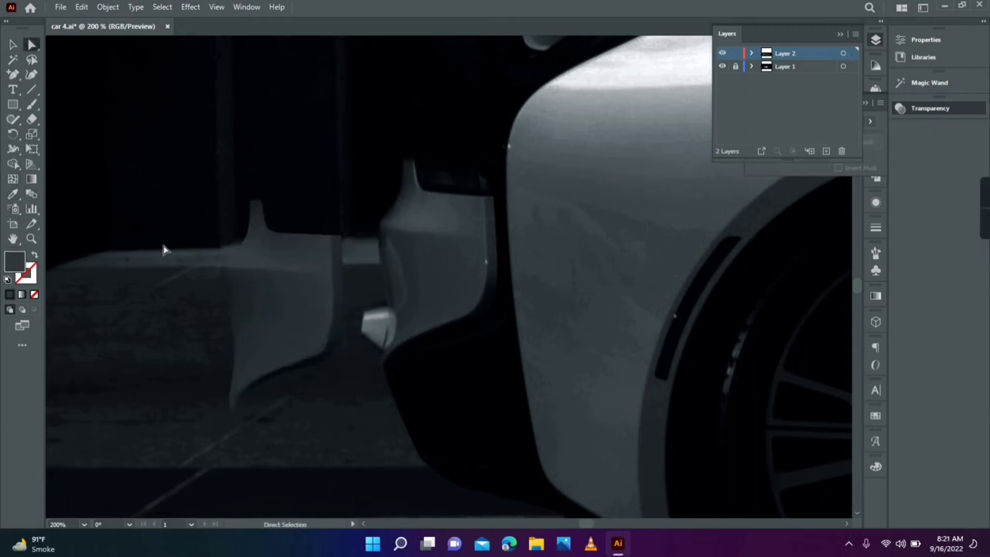
Step: Pen-draw a small outline over the bright patch and move it down-left
{"action": "left_click", "coordinate": [12, 74]}
{"action": "left_click", "coordinate": [286, 305]}
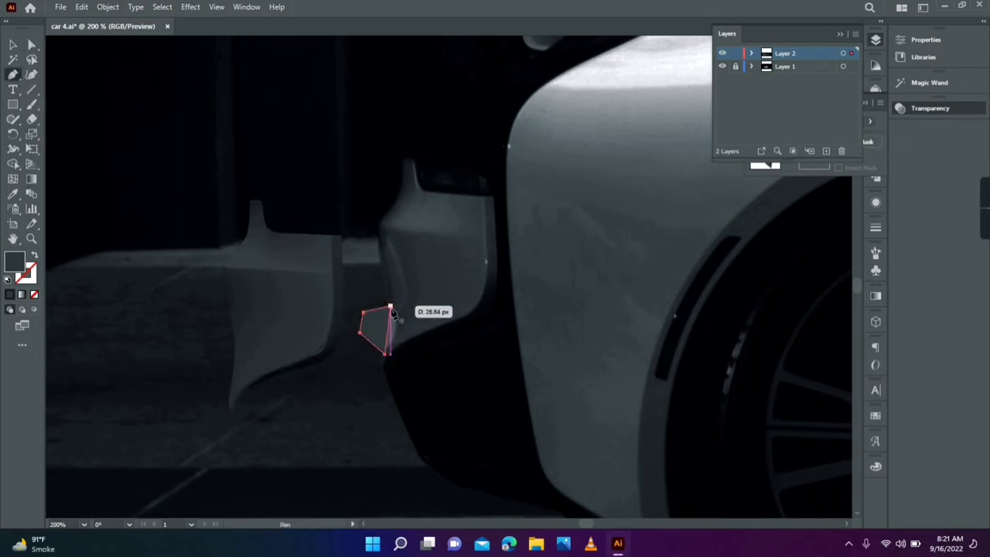
{"action": "left_click", "coordinate": [13, 44]}
{"action": "left_click_drag", "start_coordinate": [380, 329], "coordinate": [344, 393]}
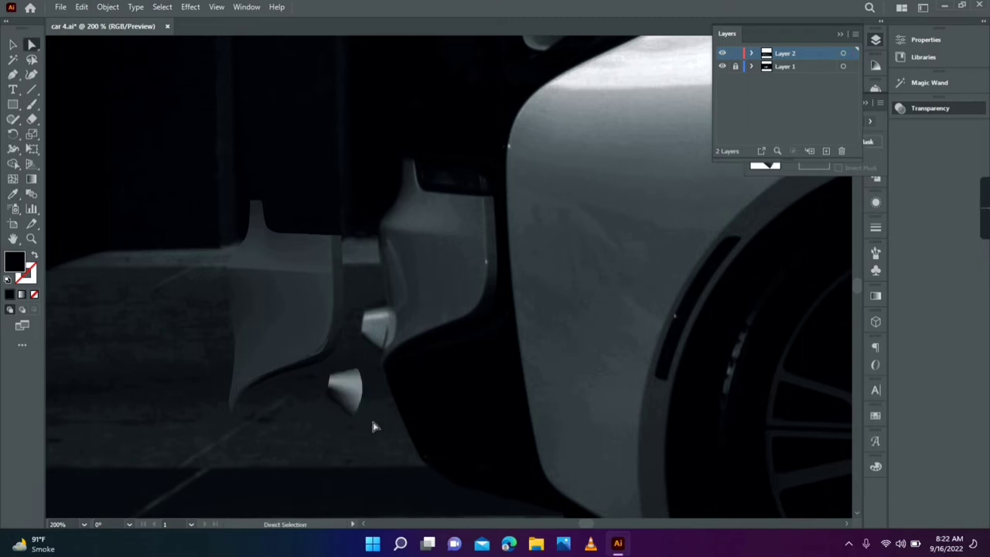
Step: Add a mesh point to the small light piece and move it left and up
{"action": "key", "text": "u"}
{"action": "left_click", "coordinate": [333, 386]}
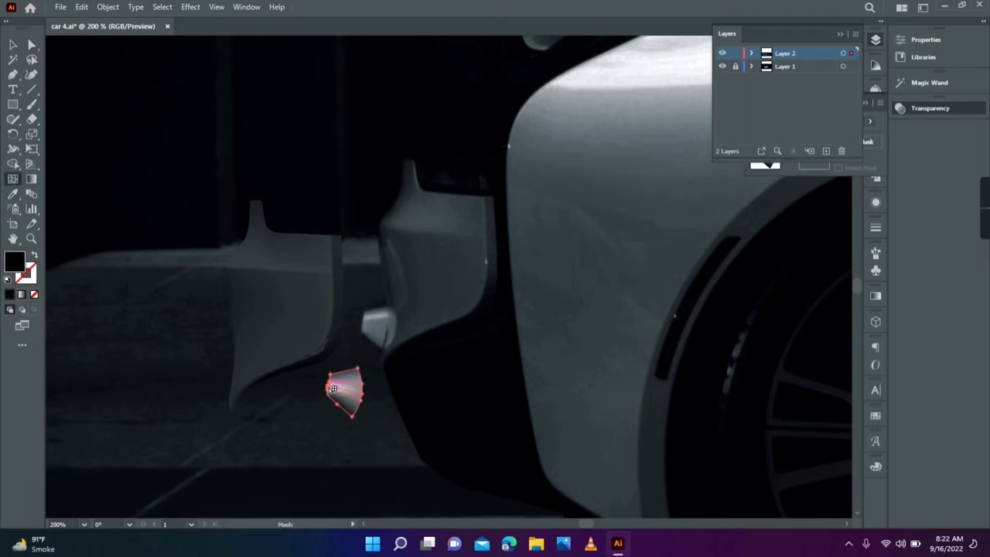
{"action": "left_click_drag", "start_coordinate": [344, 395], "coordinate": [223, 360]}
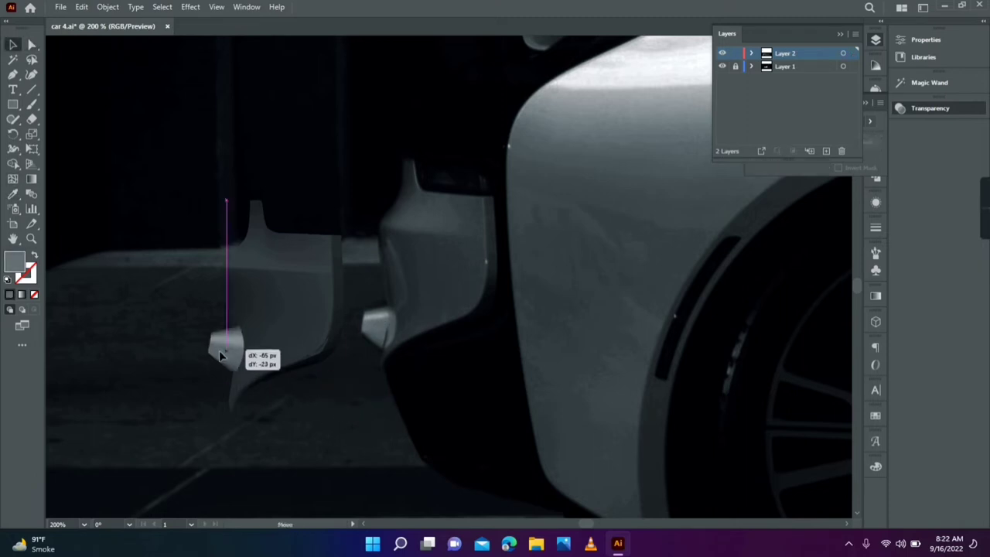
{"action": "key", "text": "v"}
{"action": "left_click", "coordinate": [268, 408]}
Step: Draw a highlight sliver on the piece's edge and set its opacity to 52%
{"action": "key", "text": "p"}
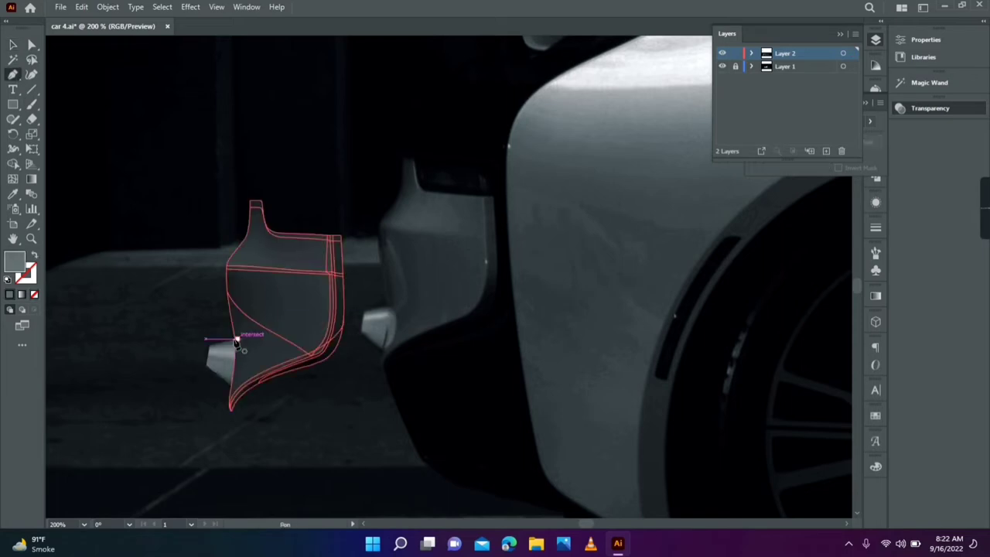
{"action": "left_click_drag", "start_coordinate": [232, 389], "coordinate": [210, 410]}
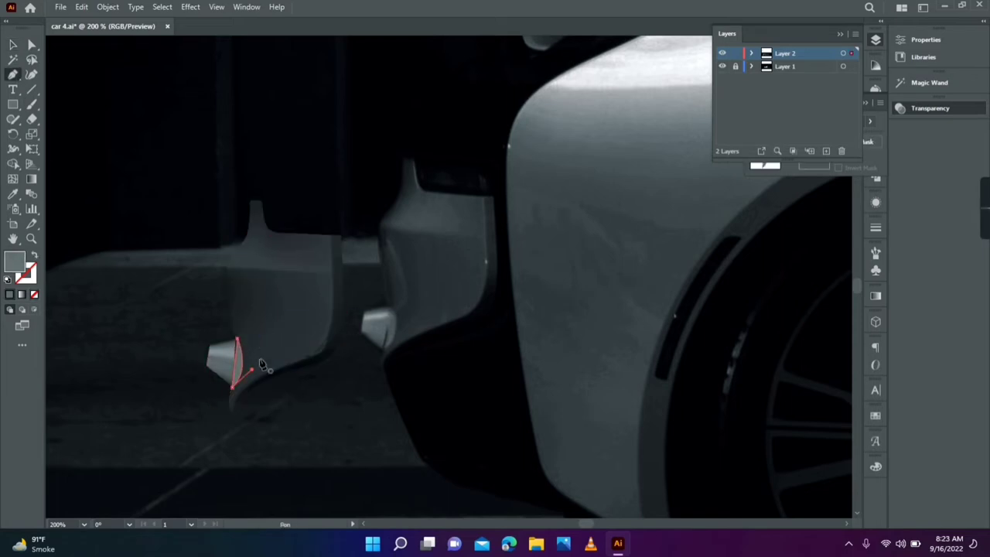
{"action": "scroll", "coordinate": [263, 366], "scroll_direction": "up", "scroll_amount": 3}
{"action": "key", "text": "v"}
{"action": "left_click", "coordinate": [221, 379]}
{"action": "left_click", "coordinate": [930, 108]}
{"action": "left_click_drag", "start_coordinate": [877, 140], "coordinate": [848, 139]}
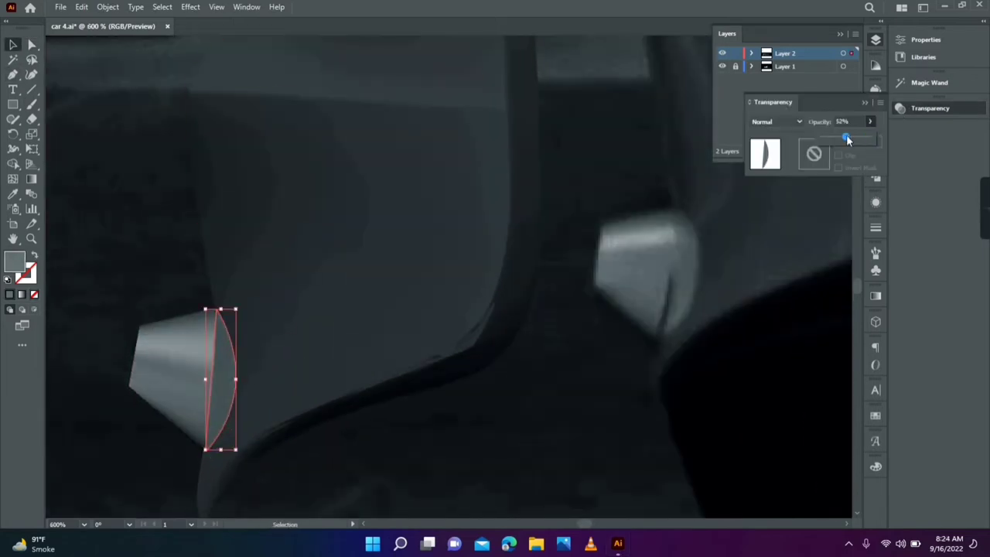
Step: Draw a teardrop highlight above at 17% opacity, then zoom out and deselect
{"action": "key", "text": "ctrl+shift+a"}
{"action": "scroll", "coordinate": [581, 308], "scroll_direction": "up", "scroll_amount": 3}
{"action": "key", "text": "p"}
{"action": "left_click", "coordinate": [145, 214]}
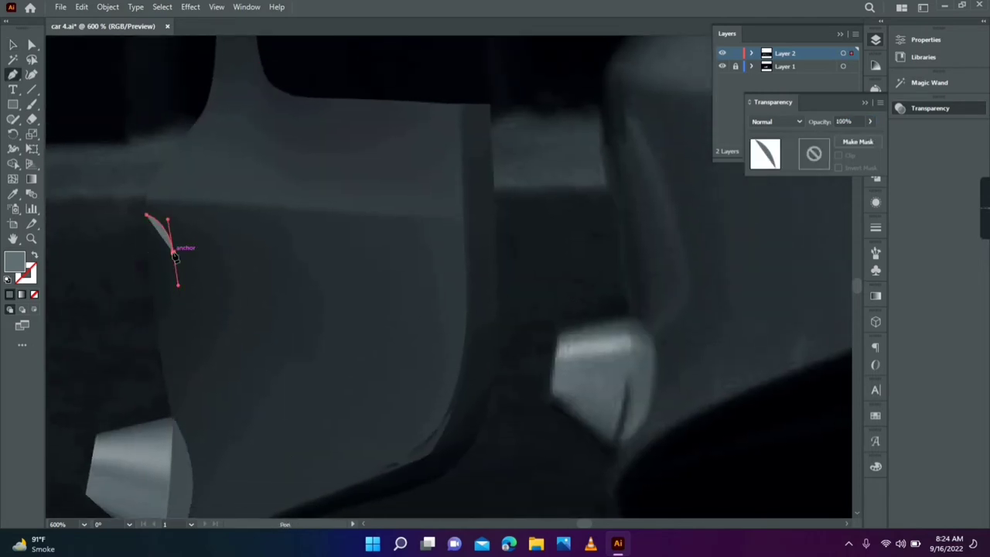
{"action": "left_click_drag", "start_coordinate": [176, 433], "coordinate": [203, 404]}
{"action": "left_click", "coordinate": [147, 217]}
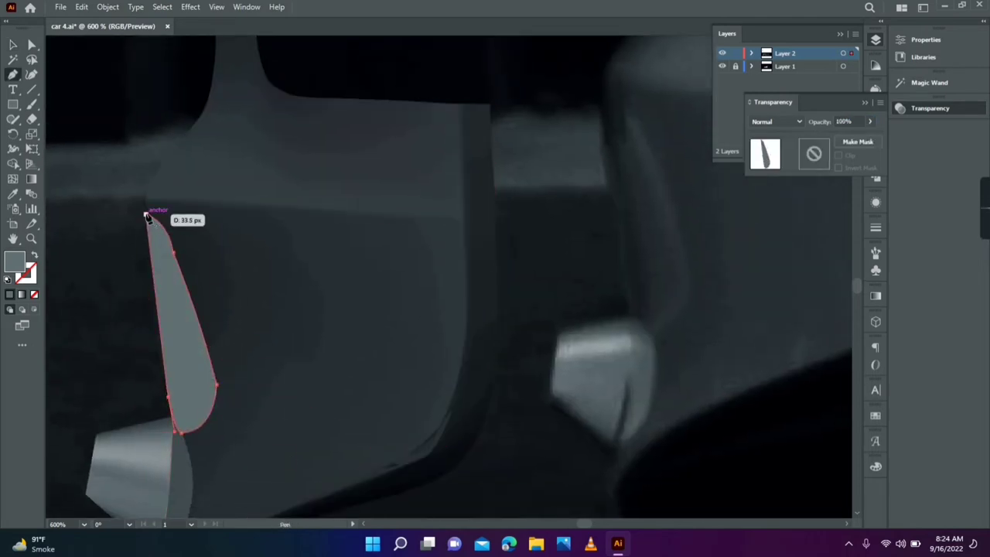
{"action": "key", "text": "v"}
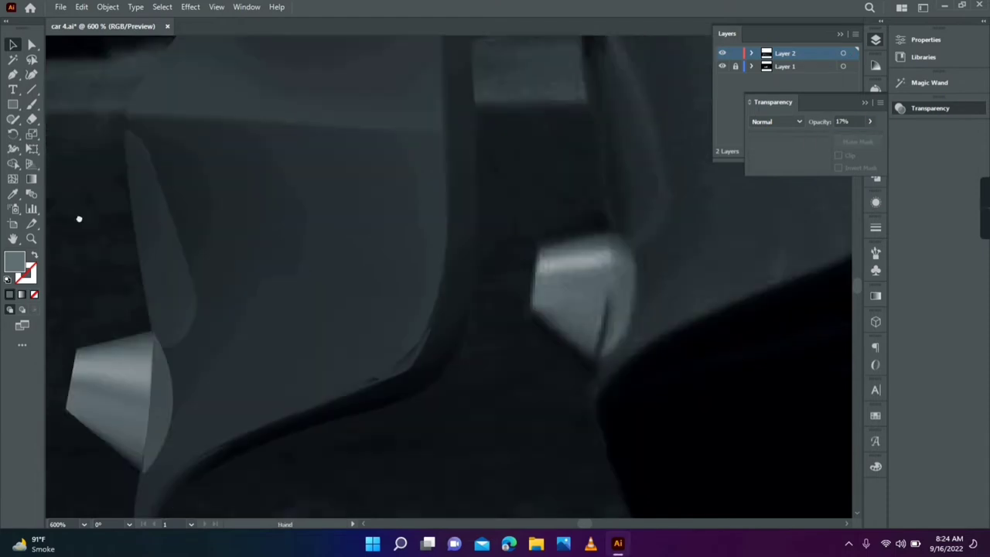
{"action": "left_click", "coordinate": [381, 332]}
{"action": "key", "text": "ctrl+0"}
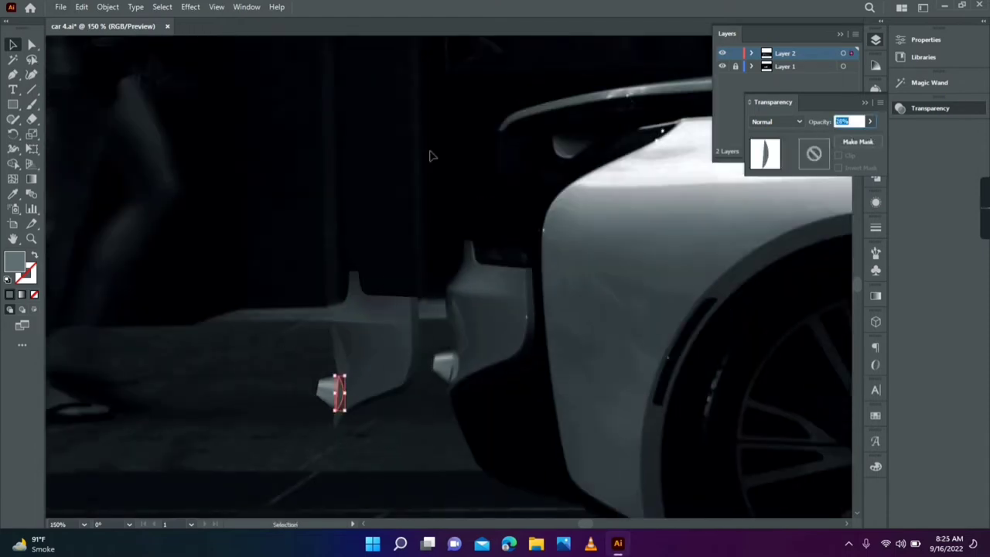
{"action": "right_click", "coordinate": [361, 146]}
{"action": "left_click", "coordinate": [436, 242]}
Step: Pen-trace the dark lower panel along the car's lower body edge
{"action": "left_click", "coordinate": [563, 484]}
{"action": "left_click_drag", "start_coordinate": [476, 459], "coordinate": [478, 447]}
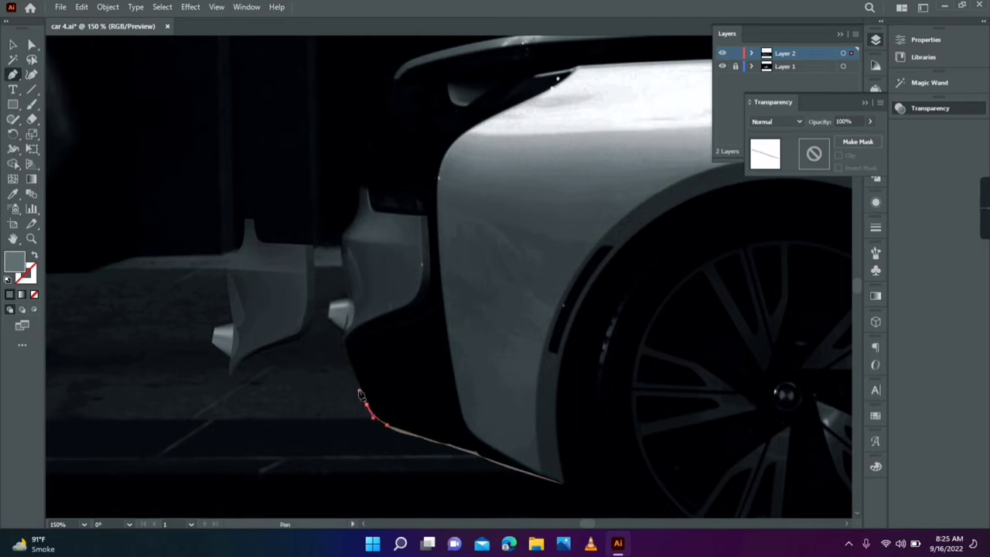
{"action": "left_click", "coordinate": [346, 343]}
{"action": "left_click", "coordinate": [359, 287]}
{"action": "scroll", "coordinate": [359, 288], "scroll_direction": "up", "scroll_amount": 2}
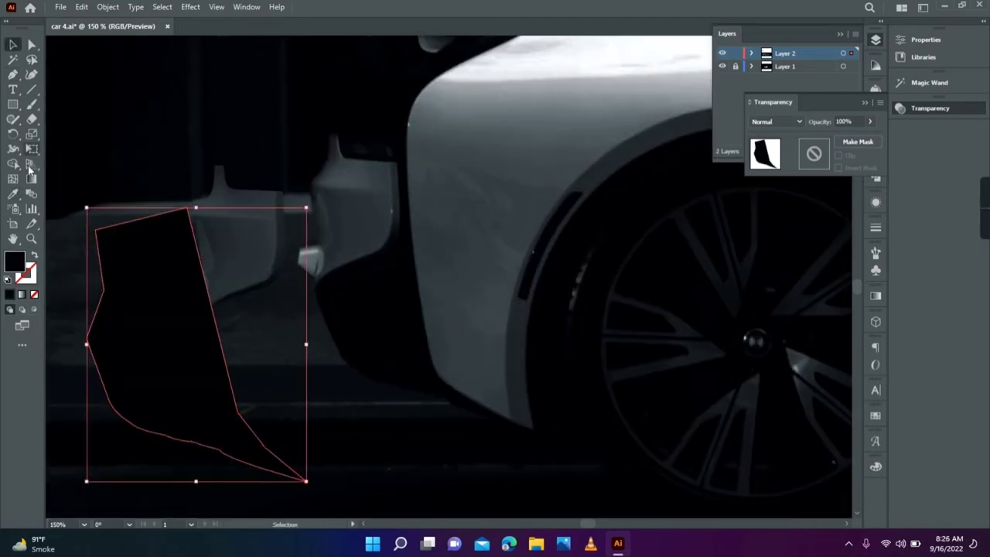
Step: Curve the black panel's edge and reshape its internal mesh lines
{"action": "left_click_drag", "start_coordinate": [120, 281], "coordinate": [166, 309]}
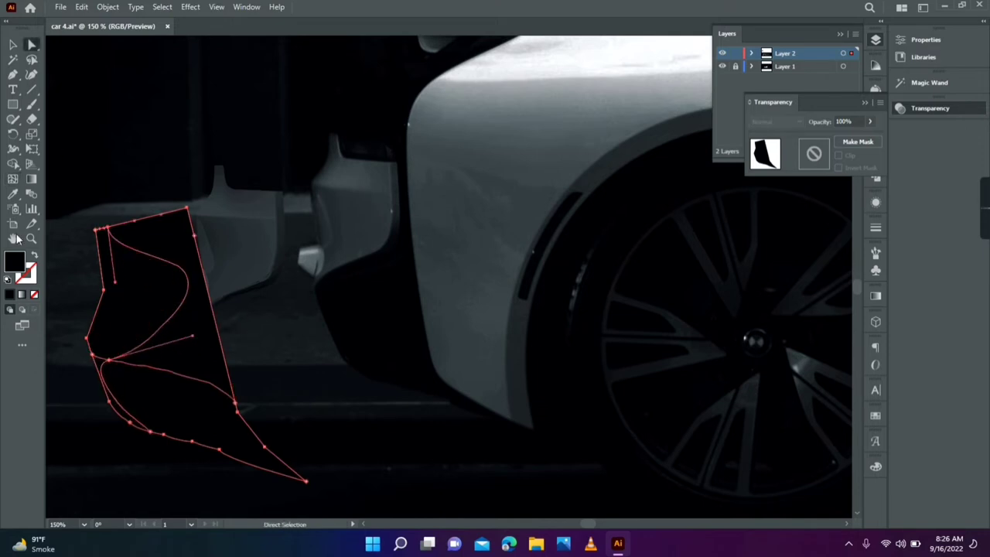
{"action": "left_click_drag", "start_coordinate": [106, 363], "coordinate": [99, 373]}
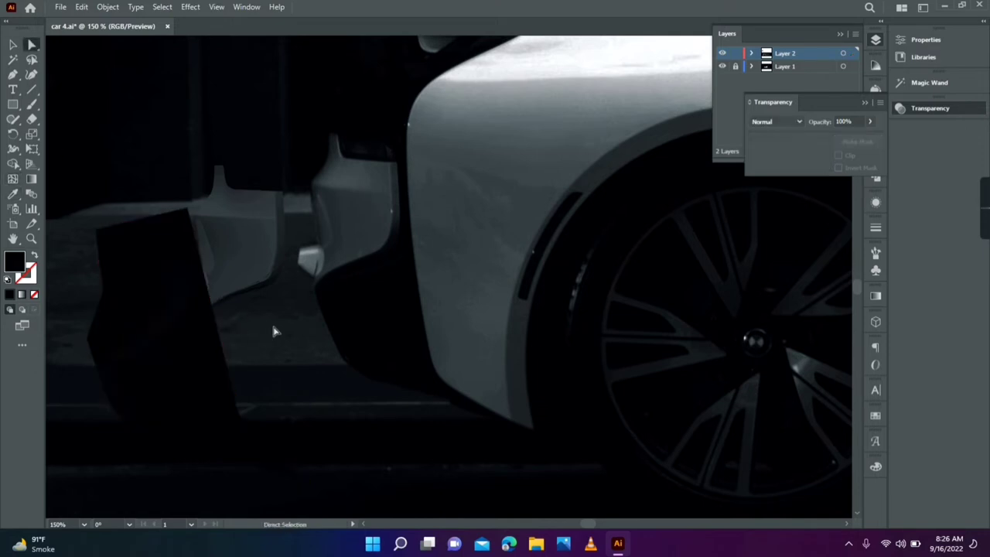
{"action": "key", "text": "a"}
{"action": "left_click", "coordinate": [61, 374]}
{"action": "left_click", "coordinate": [140, 348]}
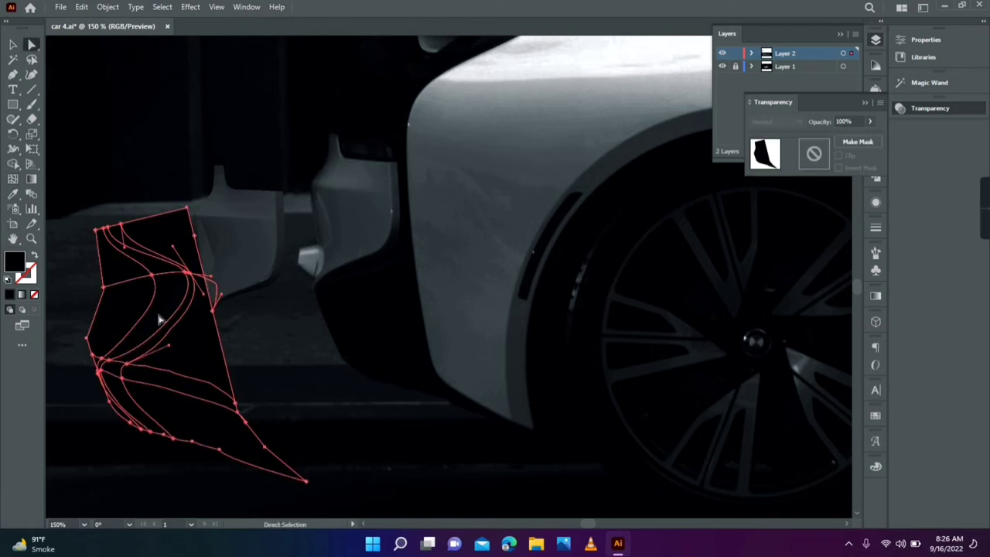
{"action": "left_click", "coordinate": [66, 313]}
Step: Place the black panel under the fender beside the light piece, and duplicate the pair leftward
{"action": "mouse_move", "coordinate": [202, 334]}
{"action": "left_mouse_down"}
{"action": "mouse_move", "coordinate": [431, 287]}
{"action": "mouse_move", "coordinate": [426, 312]}
{"action": "left_mouse_up"}
{"action": "left_click", "coordinate": [250, 261]}
{"action": "left_click_drag", "start_coordinate": [249, 261], "coordinate": [364, 240]}
{"action": "left_click", "coordinate": [405, 283], "text": "shift"}
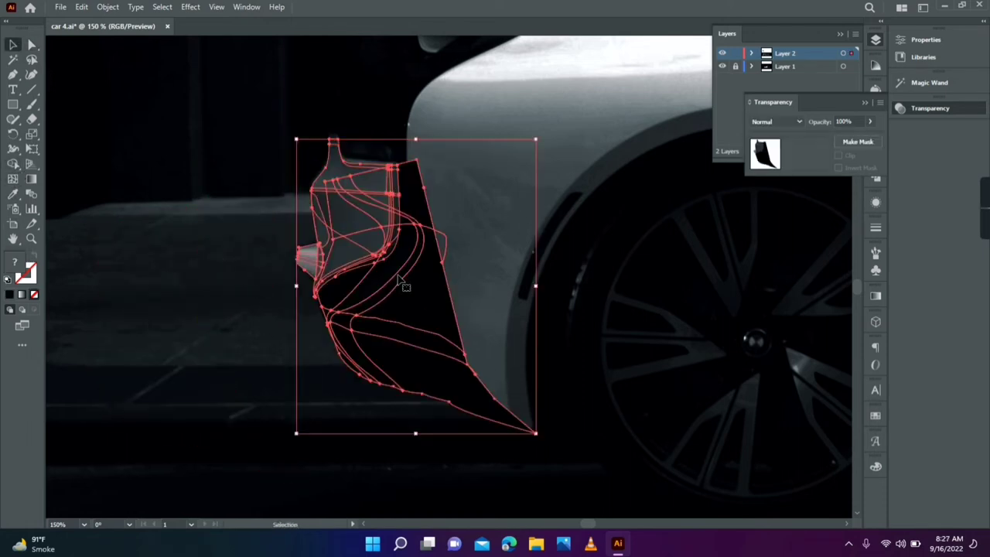
{"action": "left_click_drag", "start_coordinate": [405, 283], "coordinate": [185, 341]}
{"action": "key", "text": "a"}
{"action": "mouse_move", "coordinate": [116, 362]}
{"action": "left_mouse_down"}
{"action": "mouse_move", "coordinate": [113, 354]}
{"action": "mouse_move", "coordinate": [124, 356]}
{"action": "left_mouse_up"}
{"action": "scroll", "coordinate": [237, 335], "scroll_direction": "up", "scroll_amount": 5}
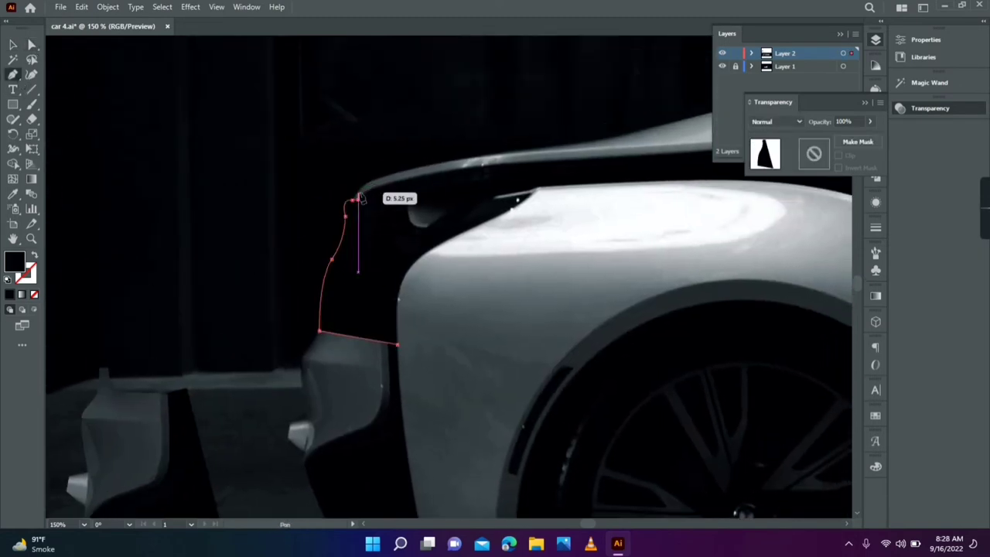
Step: Trace the roof line into a closed black shape above the wheel arch, then deselect
{"action": "left_click", "coordinate": [441, 151]}
{"action": "scroll", "coordinate": [576, 168], "scroll_direction": "right", "scroll_amount": 5}
{"action": "left_click", "coordinate": [431, 210]}
{"action": "scroll", "coordinate": [502, 207], "scroll_direction": "right", "scroll_amount": 2}
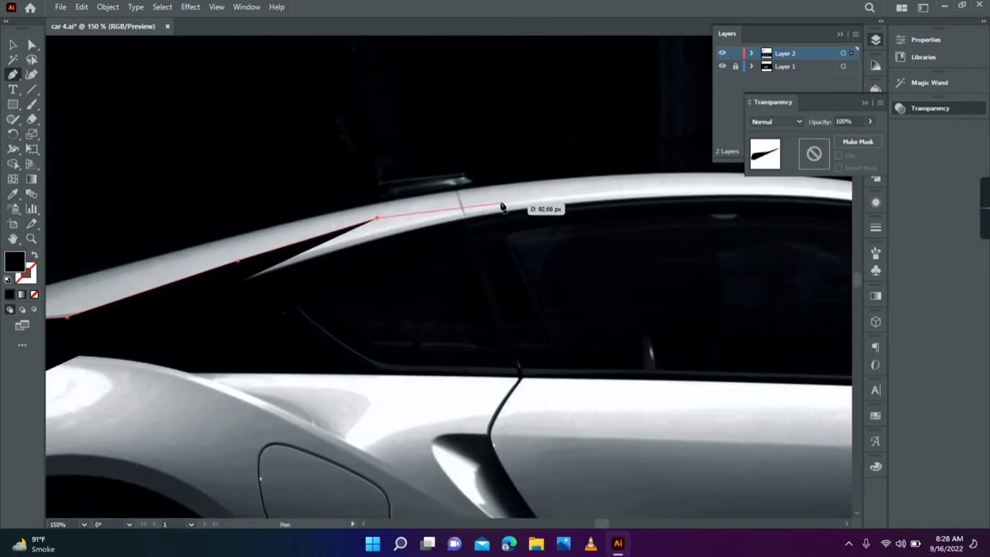
{"action": "left_click", "coordinate": [496, 207]}
{"action": "left_click", "coordinate": [448, 396]}
{"action": "scroll", "coordinate": [260, 248], "scroll_direction": "left", "scroll_amount": 10}
{"action": "left_click", "coordinate": [261, 248]}
{"action": "key", "text": "v"}
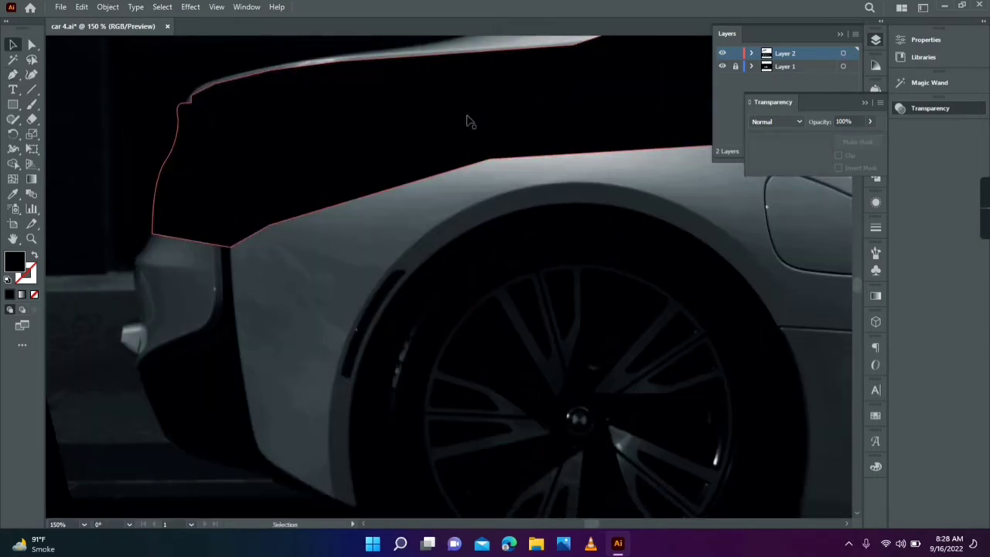
{"action": "left_click", "coordinate": [410, 117]}
Step: Draw a small curved crescent in the dark area and fill it with a sampled light grey
{"action": "left_click", "coordinate": [13, 74]}
{"action": "mouse_move", "coordinate": [360, 232]}
{"action": "left_mouse_down"}
{"action": "mouse_move", "coordinate": [348, 213]}
{"action": "mouse_move", "coordinate": [276, 234]}
{"action": "left_mouse_up"}
{"action": "key", "text": "i"}
{"action": "left_click", "coordinate": [373, 215]}
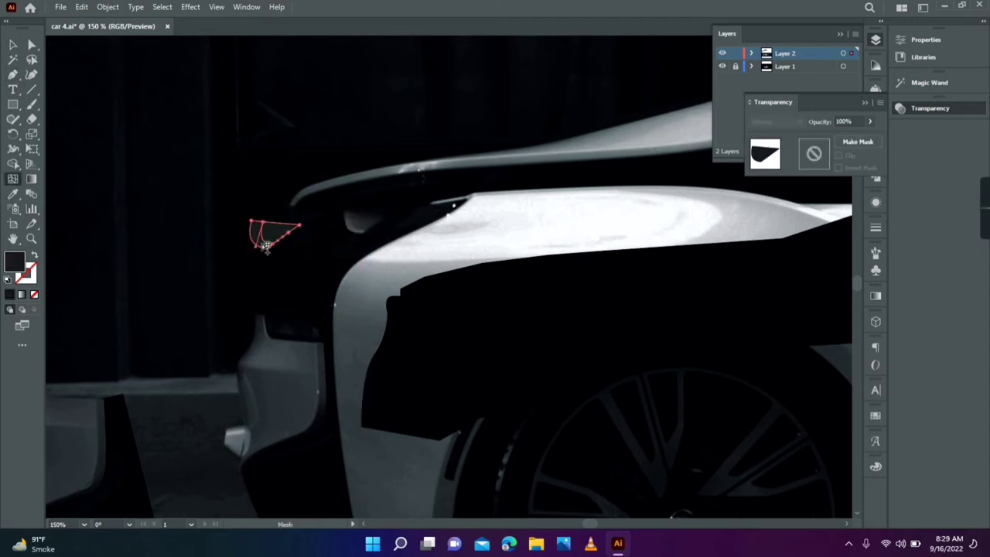
{"action": "left_click", "coordinate": [394, 237]}
Step: Zoom in to check the crescent, then move it down and right into place
{"action": "key", "text": "a"}
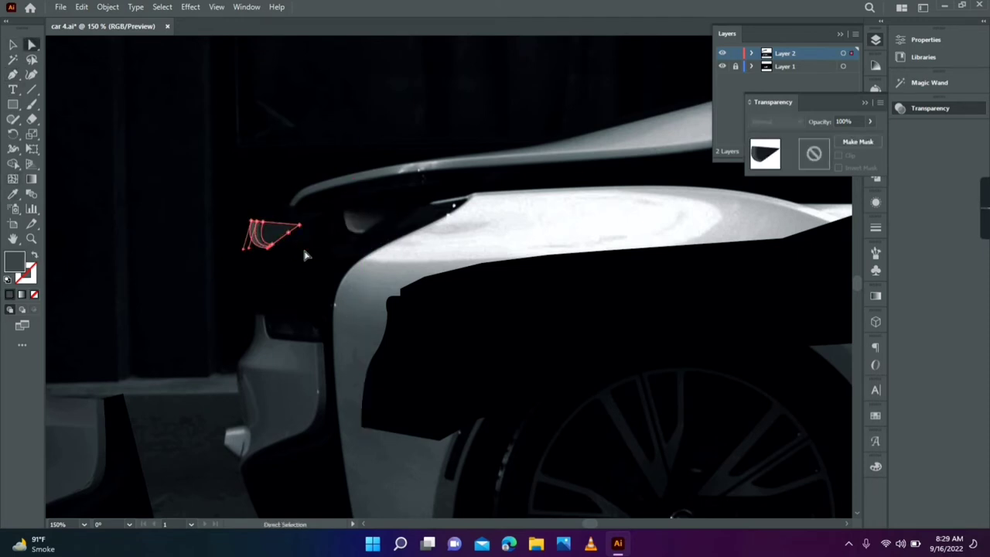
{"action": "key", "text": "ctrl+equal"}
{"action": "key", "text": "ctrl+equal"}
{"action": "key", "text": "ctrl+equal"}
{"action": "key", "text": "v"}
{"action": "left_click", "coordinate": [177, 227]}
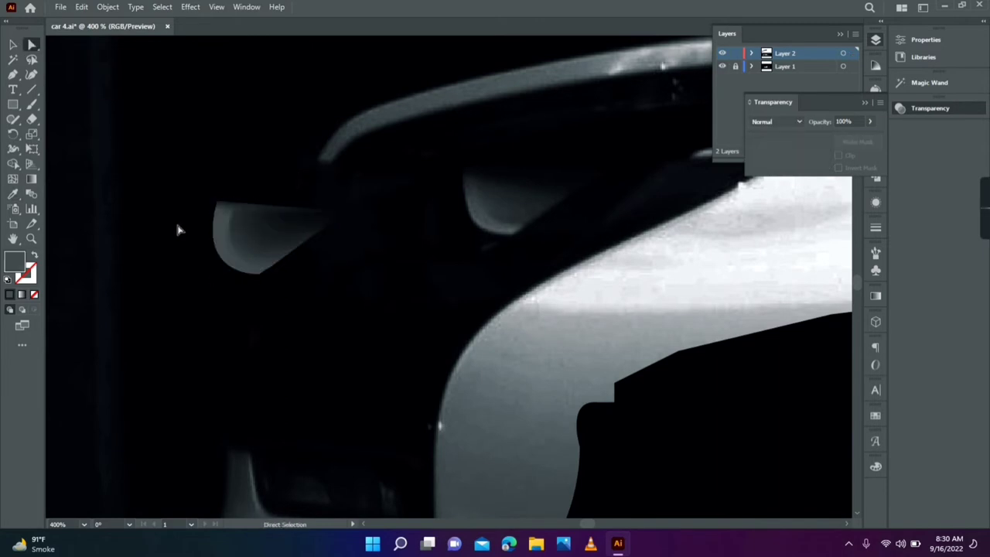
{"action": "key", "text": "ctrl+0"}
{"action": "mouse_move", "coordinate": [185, 175]}
{"action": "left_mouse_down"}
{"action": "mouse_move", "coordinate": [358, 245]}
{"action": "mouse_move", "coordinate": [187, 177]}
{"action": "mouse_move", "coordinate": [259, 222]}
{"action": "left_mouse_up"}
{"action": "key", "text": "v"}
{"action": "left_click", "coordinate": [159, 149]}
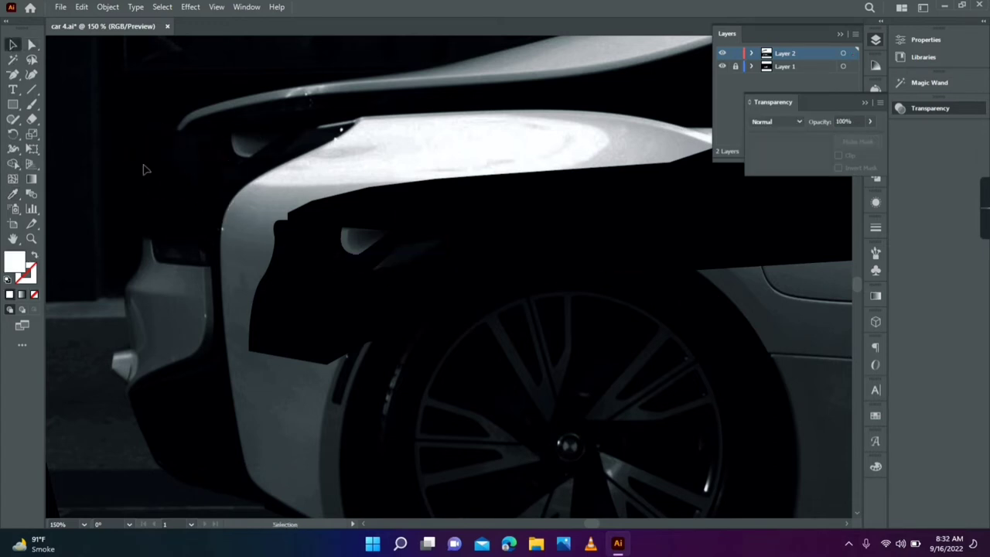
Step: Place a small mesh piece on the fender's upper edge, then deselect it
{"action": "key", "text": "p"}
{"action": "left_click_drag", "start_coordinate": [208, 262], "coordinate": [323, 169]}
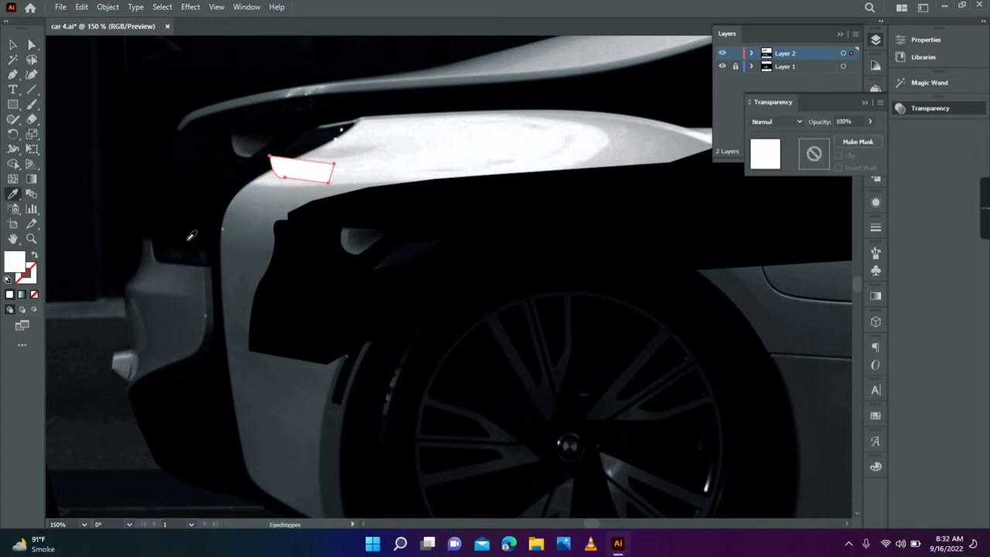
{"action": "key", "text": "u"}
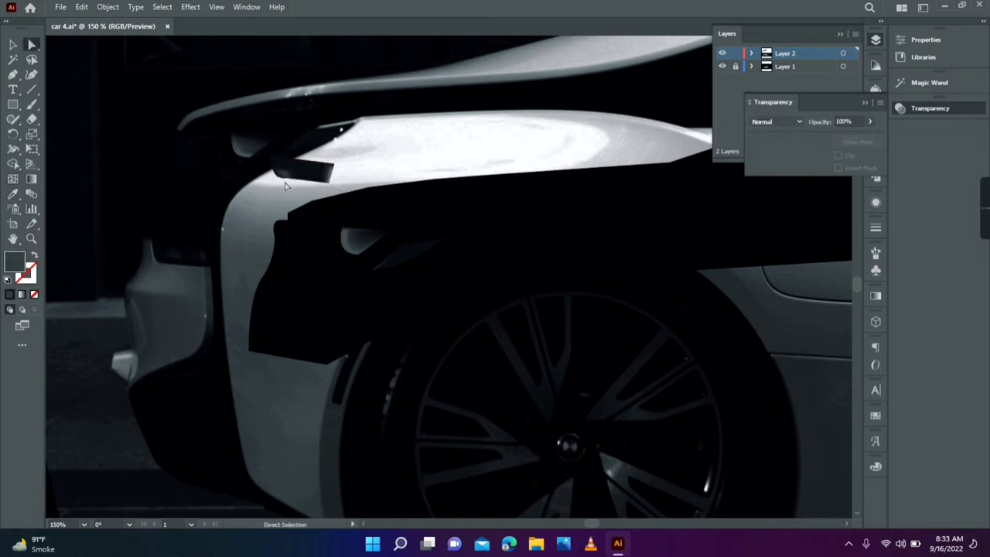
{"action": "key", "text": "a"}
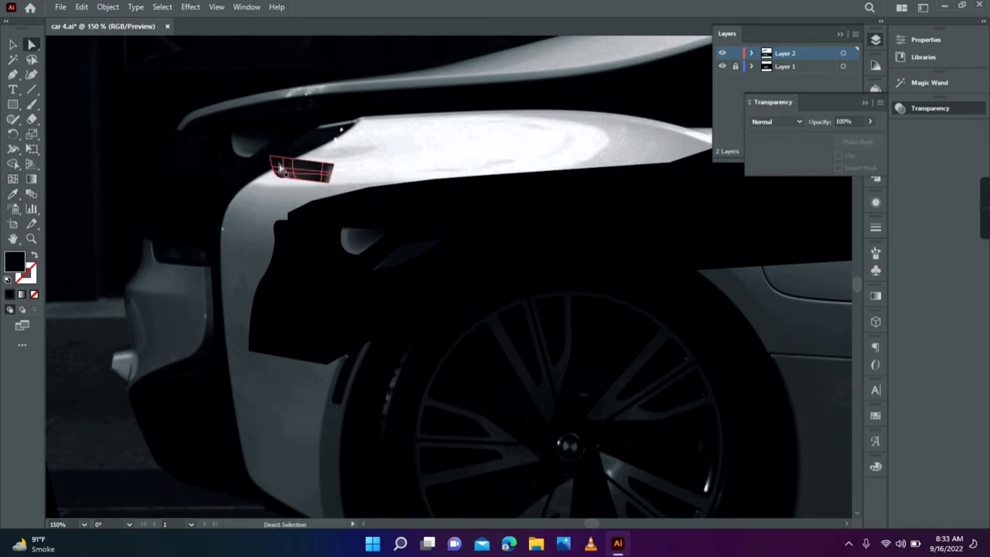
{"action": "left_click", "coordinate": [12, 44]}
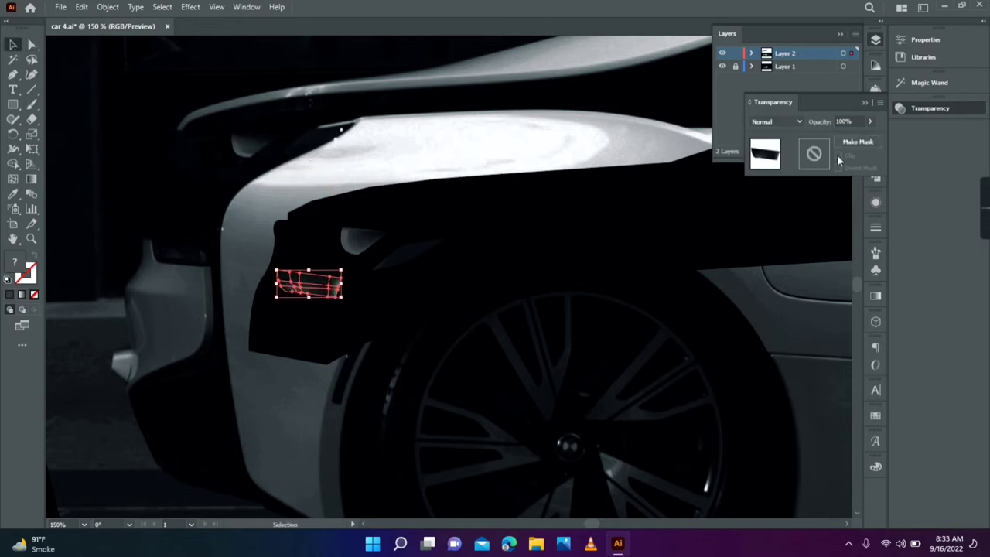
Step: Draw a thin curved strip along the fender top with a dark sampled fill and a mesh point
{"action": "left_click", "coordinate": [390, 98]}
{"action": "left_click", "coordinate": [221, 120]}
{"action": "left_click_drag", "start_coordinate": [387, 98], "coordinate": [384, 98]}
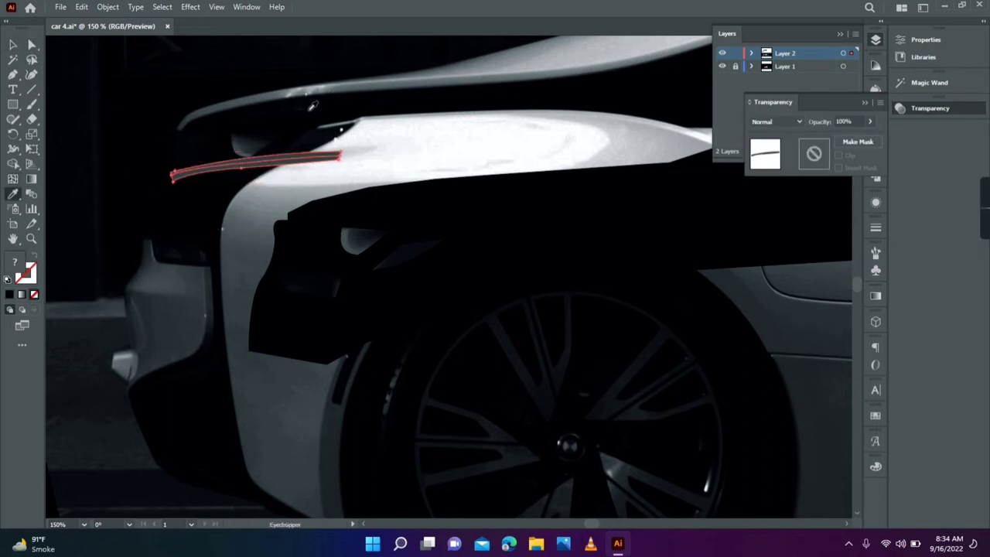
{"action": "left_click", "coordinate": [174, 183]}
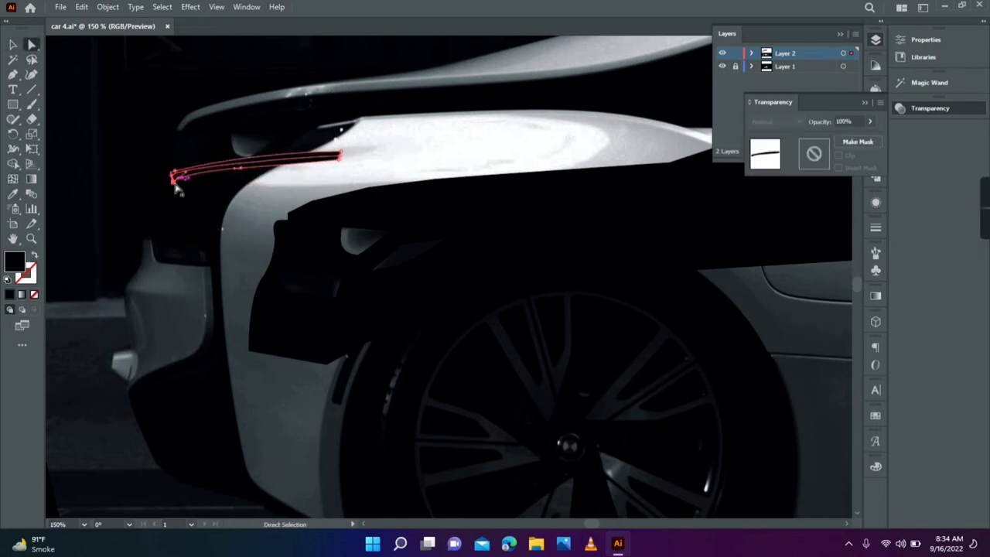
{"action": "left_click", "coordinate": [271, 169]}
Step: Move the thin strip onto the fender and shift the dark panel up over the rear deck
{"action": "key", "text": "v"}
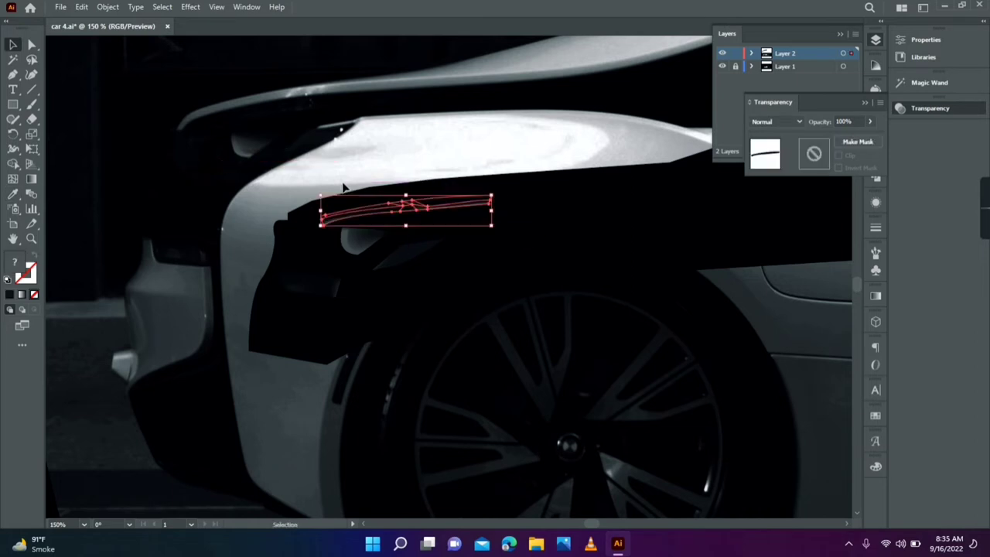
{"action": "left_click_drag", "start_coordinate": [344, 187], "coordinate": [205, 264]}
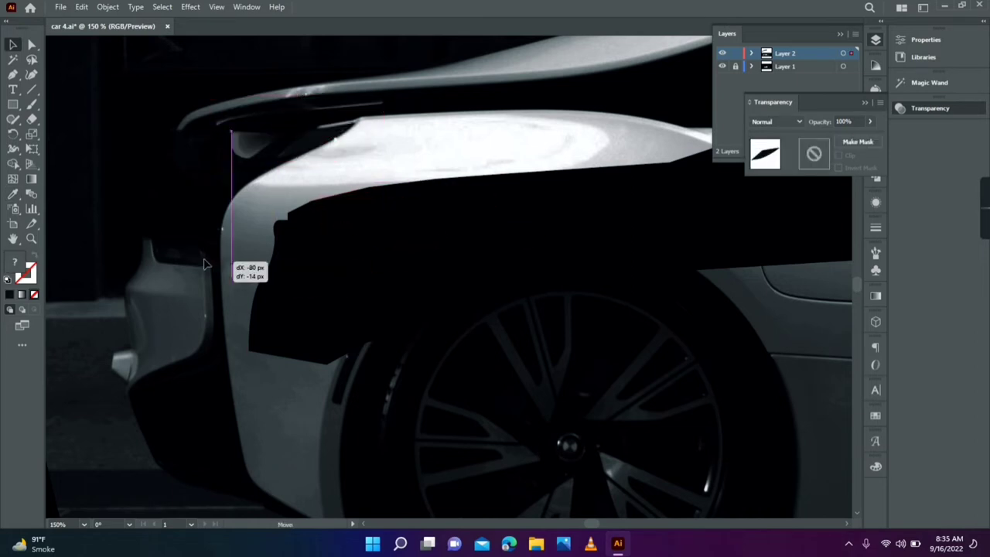
{"action": "mouse_move", "coordinate": [205, 265]}
{"action": "left_mouse_down"}
{"action": "mouse_move", "coordinate": [361, 142]}
{"action": "mouse_move", "coordinate": [371, 192]}
{"action": "left_mouse_up"}
Step: Select and inspect the dark car-part shape, zooming out and back in around the car
{"action": "left_click", "coordinate": [118, 87]}
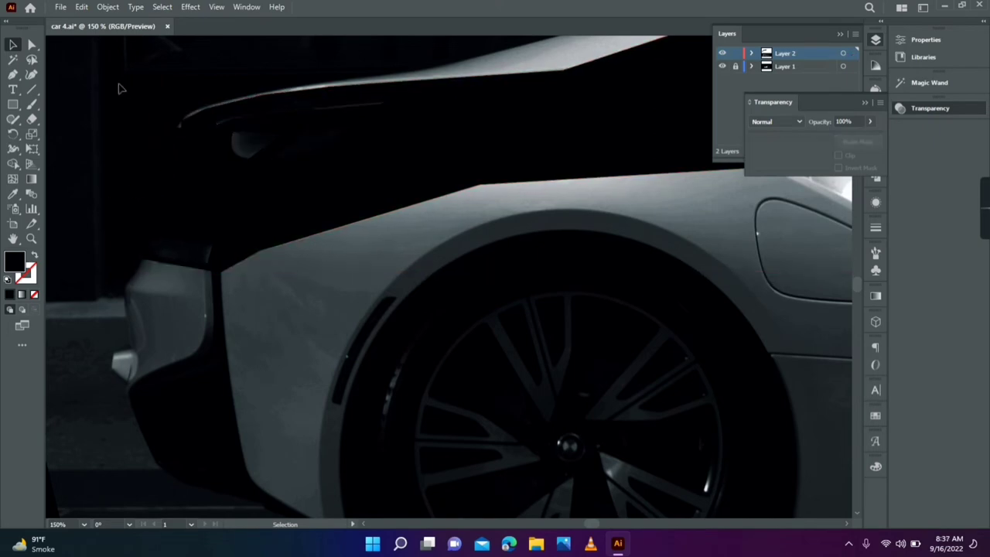
{"action": "left_click", "coordinate": [330, 247]}
{"action": "key", "text": "ctrl+minus"}
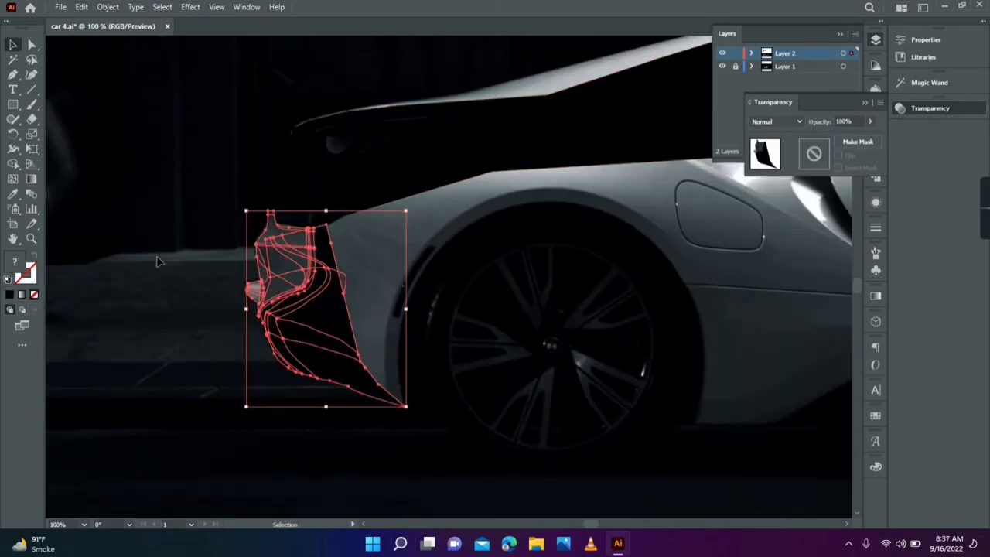
{"action": "key", "text": "ctrl+plus"}
{"action": "key", "text": "ctrl+plus"}
{"action": "key", "text": "ctrl+plus"}
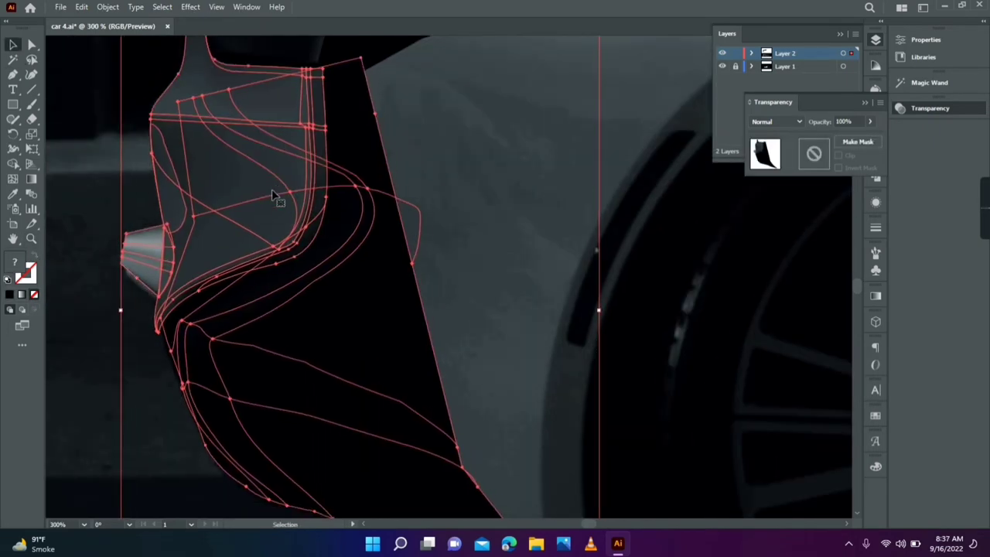
{"action": "left_click", "coordinate": [172, 262]}
{"action": "key", "text": "shift+ctrl+a"}
{"action": "key", "text": "ctrl+a"}
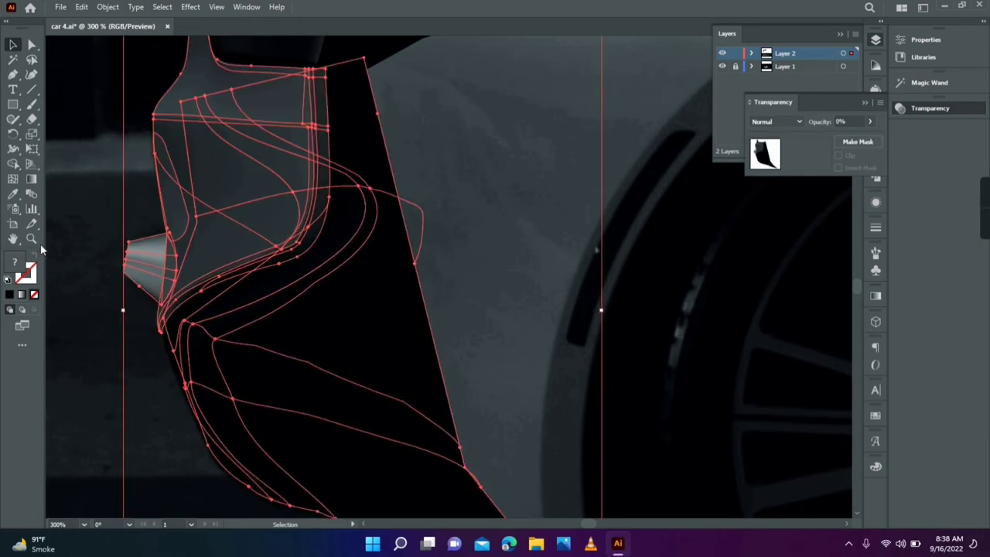
{"action": "key", "text": "ctrl+1"}
{"action": "key", "text": "shift+ctrl+a"}
Step: Move the dark shape onto the traced car on the lower artboard
{"action": "left_click", "coordinate": [372, 147]}
{"action": "key", "text": "ctrl+0"}
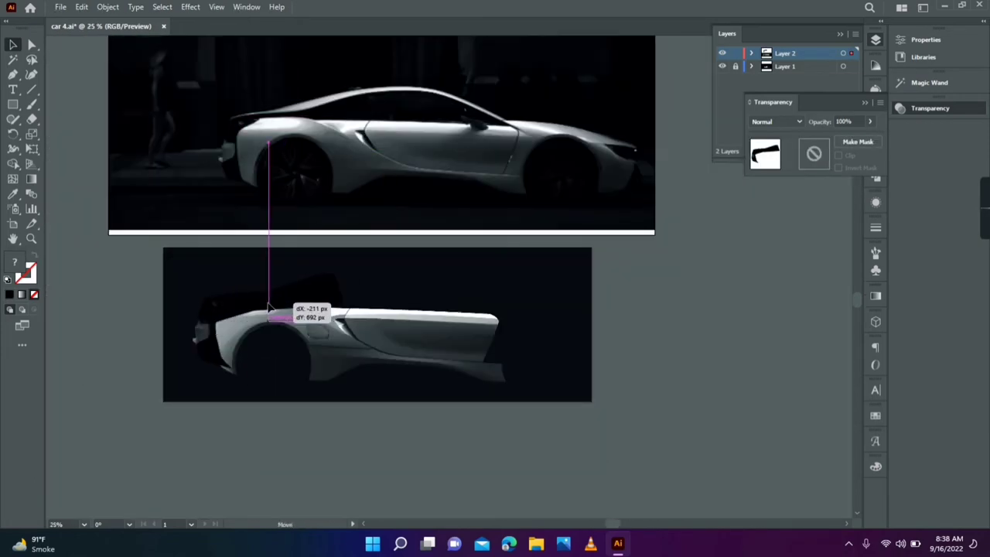
{"action": "left_click_drag", "start_coordinate": [265, 155], "coordinate": [294, 317]}
{"action": "right_click", "coordinate": [300, 321]}
Step: Zoom in on the lower car and nudge the dark shape behind the rear fender
{"action": "key", "text": "Escape"}
{"action": "scroll", "coordinate": [254, 338], "scroll_direction": "up", "scroll_amount": 3}
{"action": "scroll", "coordinate": [299, 250], "scroll_direction": "up", "scroll_amount": 2}
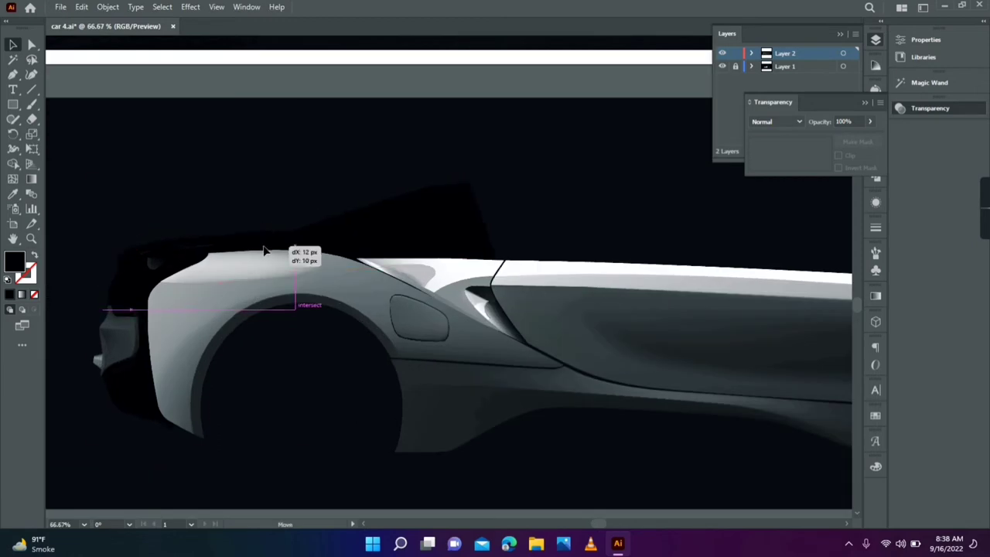
{"action": "left_click", "coordinate": [299, 276]}
{"action": "left_click_drag", "start_coordinate": [299, 276], "coordinate": [294, 154]}
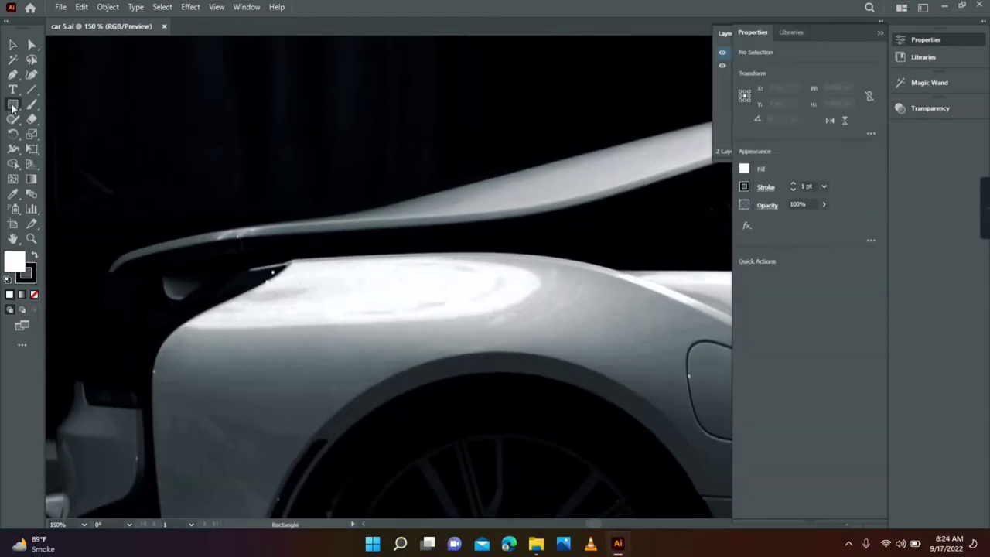
Step: Draw a wide rectangle along the spoiler and, in Outline view, stretch its anchors along the spoiler
{"action": "left_click_drag", "start_coordinate": [342, 211], "coordinate": [565, 239]}
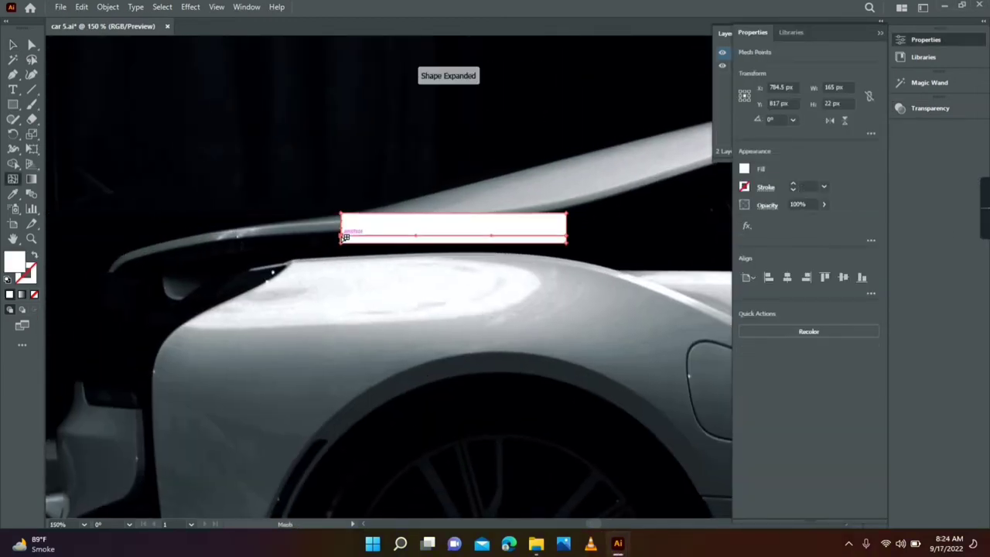
{"action": "key", "text": "a"}
{"action": "left_click", "coordinate": [725, 33]}
{"action": "key", "text": "ctrl+y"}
{"action": "left_click", "coordinate": [343, 213]}
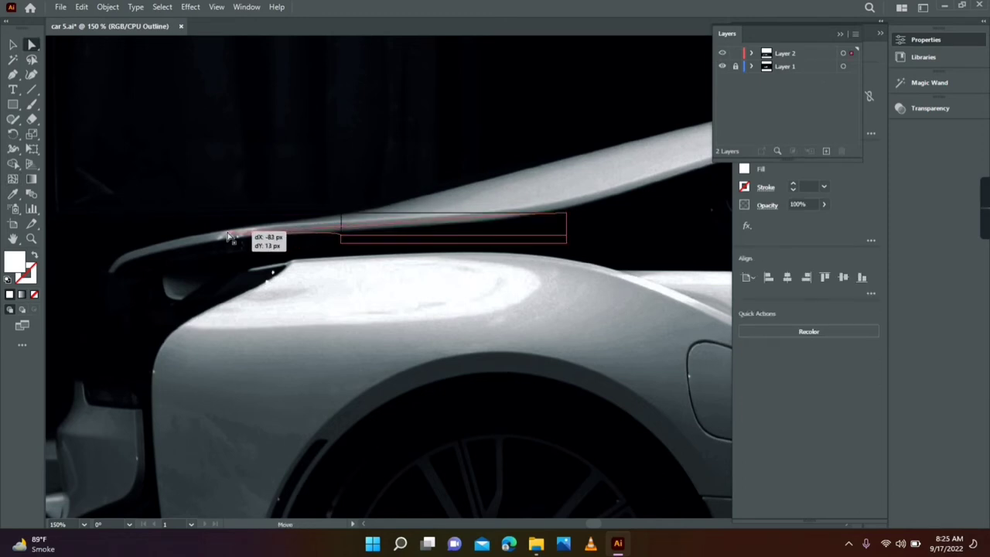
{"action": "left_click_drag", "start_coordinate": [228, 235], "coordinate": [607, 124]}
{"action": "left_click_drag", "start_coordinate": [616, 157], "coordinate": [261, 217]}
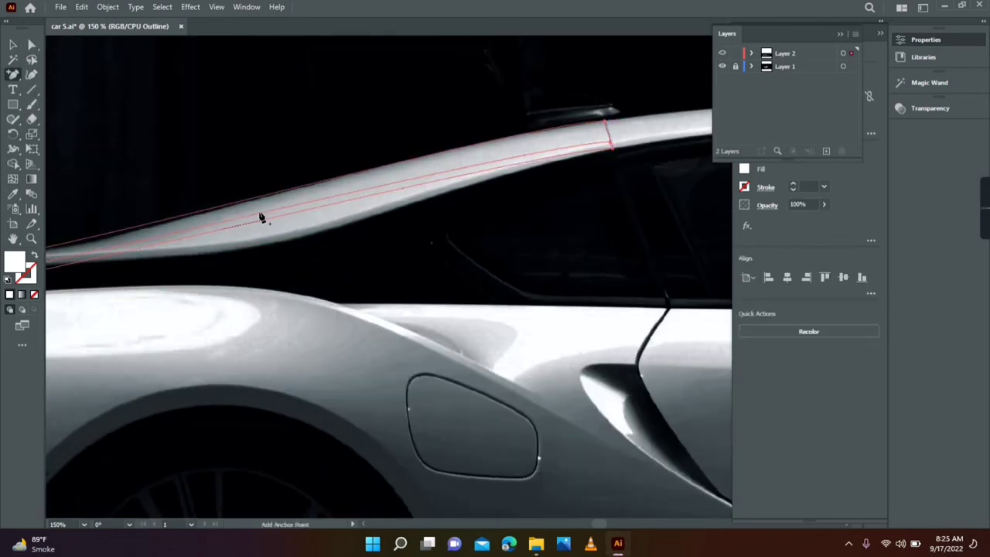
Step: Bend the path's lower edge and corner anchors to follow the spoiler edges
{"action": "key", "text": "p"}
{"action": "key", "text": "a"}
{"action": "left_click_drag", "start_coordinate": [446, 200], "coordinate": [447, 197]}
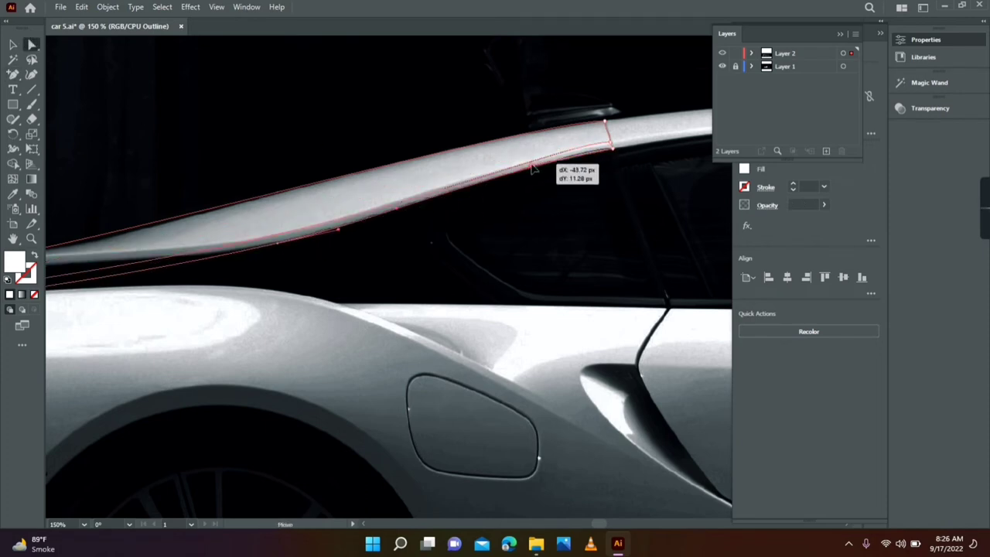
{"action": "left_click_drag", "start_coordinate": [532, 169], "coordinate": [529, 164]}
{"action": "left_click_drag", "start_coordinate": [283, 241], "coordinate": [283, 240]}
{"action": "scroll", "coordinate": [619, 163], "scroll_direction": "up", "scroll_amount": 5}
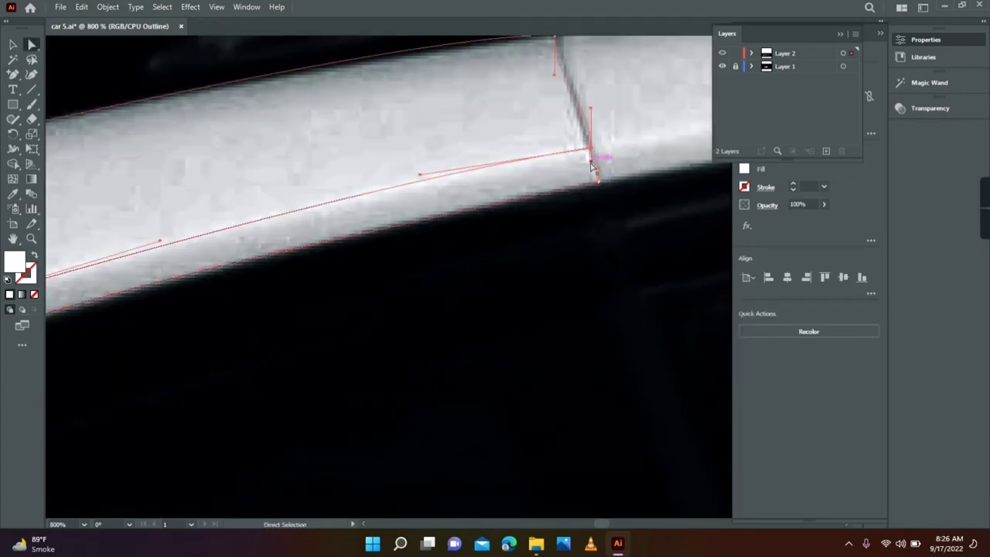
{"action": "left_click_drag", "start_coordinate": [579, 109], "coordinate": [585, 211]}
{"action": "scroll", "coordinate": [586, 210], "scroll_direction": "down", "scroll_amount": 3}
{"action": "scroll", "coordinate": [150, 93], "scroll_direction": "down", "scroll_amount": 3}
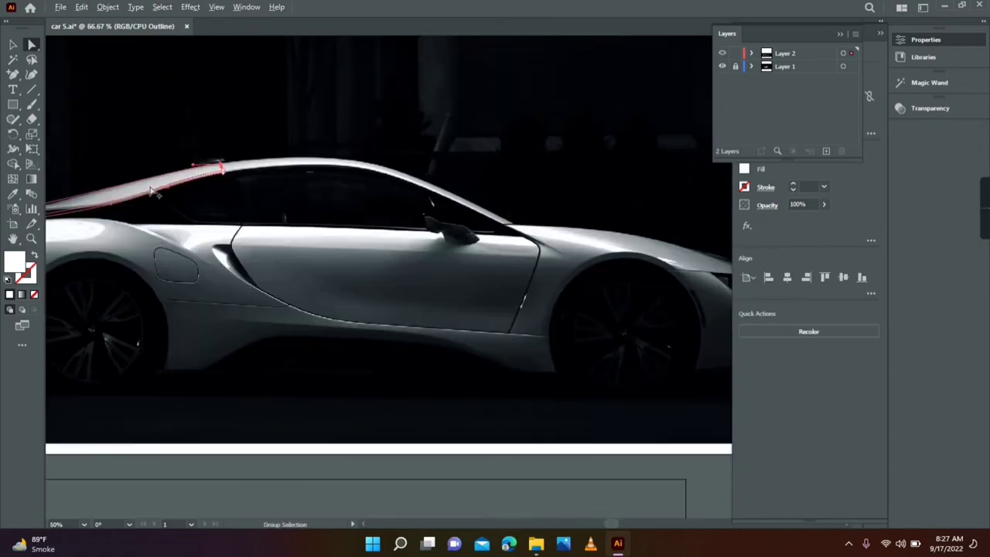
{"action": "scroll", "coordinate": [448, 114], "scroll_direction": "up", "scroll_amount": 3}
{"action": "scroll", "coordinate": [448, 115], "scroll_direction": "down", "scroll_amount": 2}
{"action": "scroll", "coordinate": [309, 171], "scroll_direction": "left", "scroll_amount": 5}
Step: Add anchor points and pull the left end down into the spoiler's curved tip
{"action": "key", "text": "plus"}
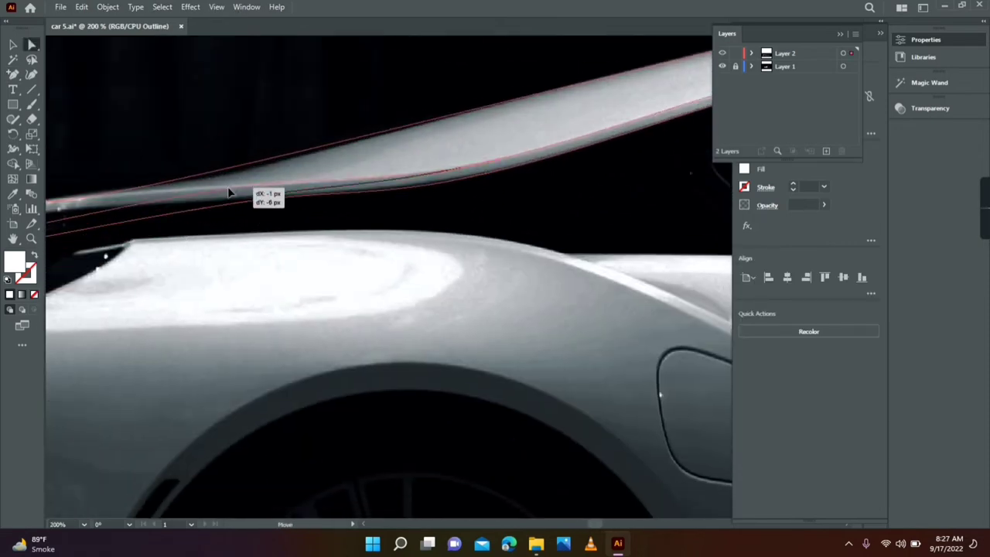
{"action": "left_click_drag", "start_coordinate": [178, 225], "coordinate": [338, 191]}
{"action": "scroll", "coordinate": [338, 190], "scroll_direction": "left", "scroll_amount": 3}
{"action": "key", "text": "plus"}
{"action": "scroll", "coordinate": [281, 190], "scroll_direction": "up", "scroll_amount": 2}
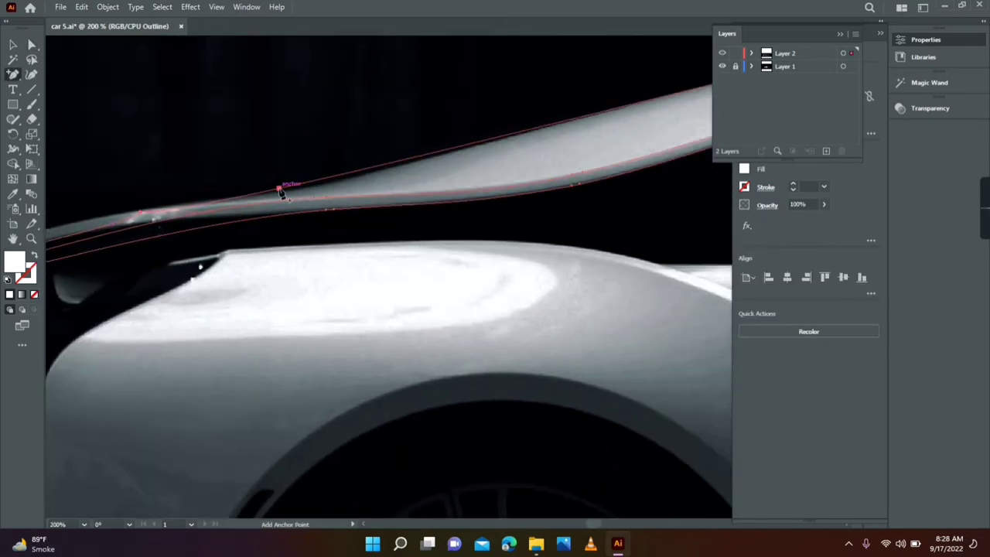
{"action": "scroll", "coordinate": [387, 184], "scroll_direction": "left", "scroll_amount": 5}
{"action": "scroll", "coordinate": [476, 221], "scroll_direction": "up", "scroll_amount": 1}
{"action": "scroll", "coordinate": [372, 237], "scroll_direction": "up", "scroll_amount": 3}
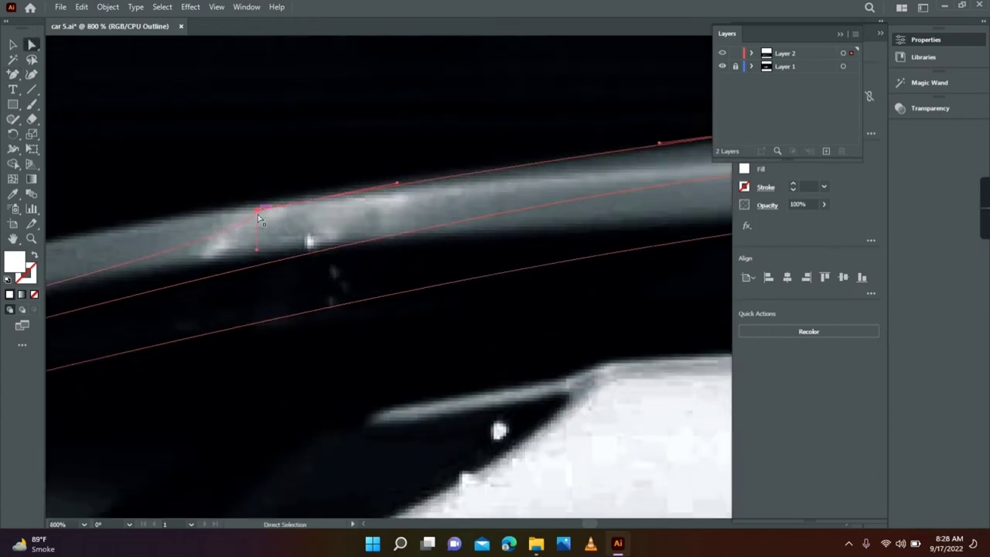
{"action": "scroll", "coordinate": [360, 214], "scroll_direction": "down", "scroll_amount": 1}
{"action": "left_click_drag", "start_coordinate": [246, 220], "coordinate": [143, 301]}
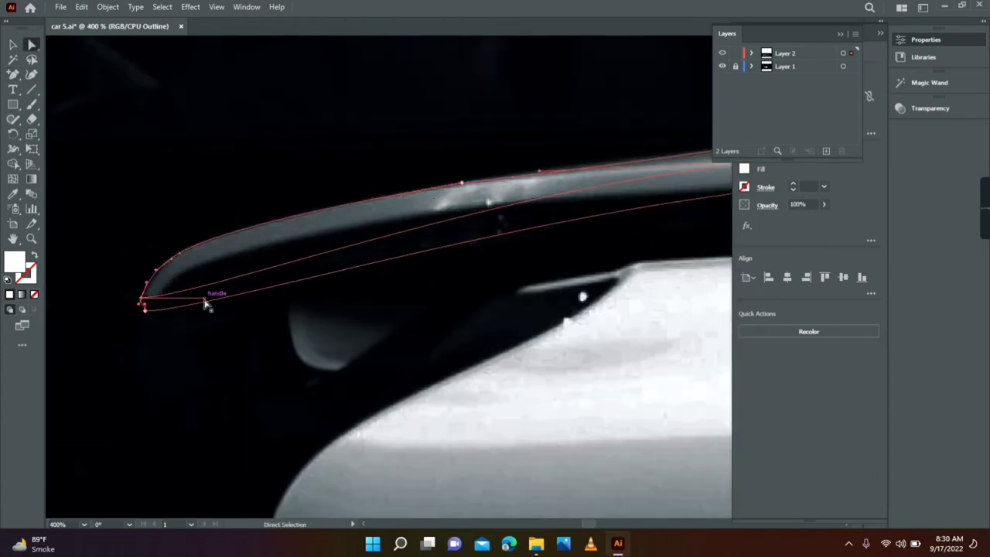
{"action": "scroll", "coordinate": [206, 304], "scroll_direction": "up", "scroll_amount": 2}
{"action": "scroll", "coordinate": [206, 304], "scroll_direction": "right", "scroll_amount": 2}
{"action": "left_click_drag", "start_coordinate": [97, 387], "coordinate": [204, 305]}
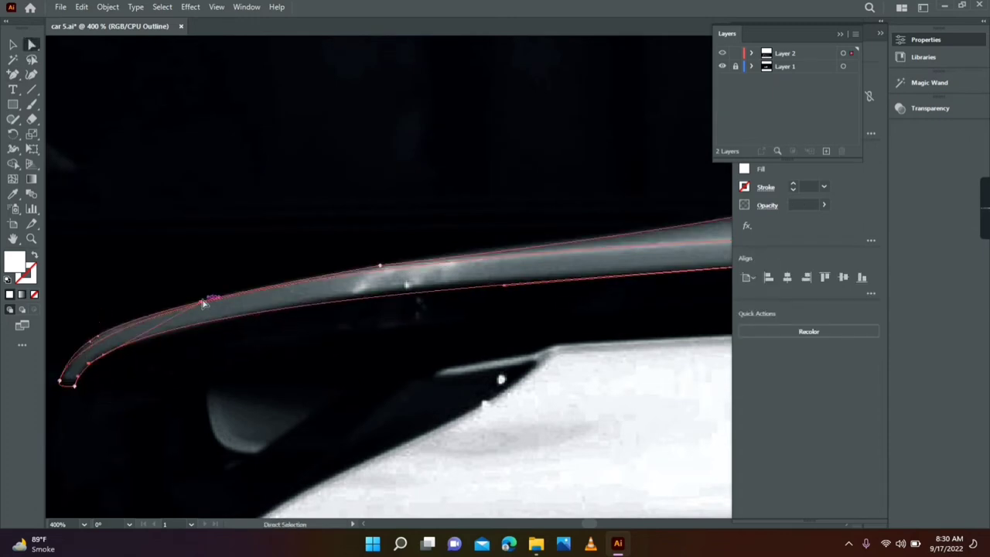
Step: Pan and zoom around the car to review the spoiler shape and its tip
{"action": "left_click_drag", "start_coordinate": [601, 317], "coordinate": [261, 363]}
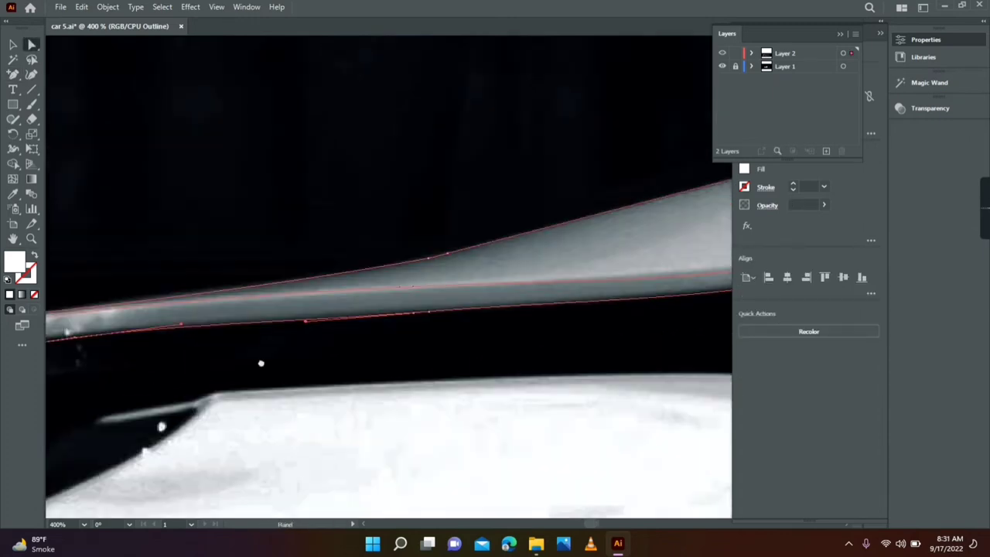
{"action": "key", "text": "ctrl+minus"}
{"action": "key", "text": "ctrl+minus"}
{"action": "key", "text": "ctrl+minus"}
{"action": "key", "text": "a"}
{"action": "scroll", "coordinate": [244, 318], "scroll_direction": "up", "scroll_amount": 3}
{"action": "scroll", "coordinate": [451, 294], "scroll_direction": "left", "scroll_amount": 2}
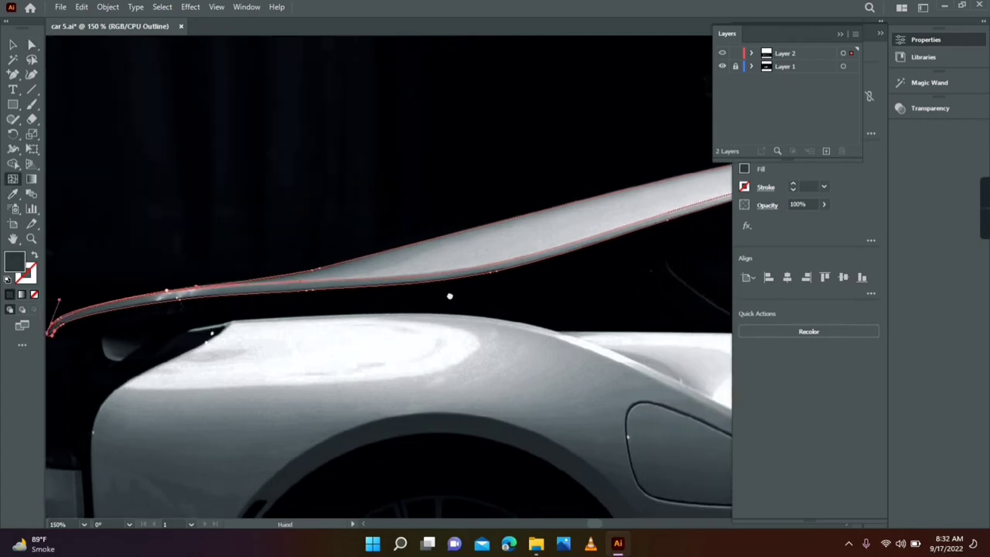
{"action": "scroll", "coordinate": [513, 204], "scroll_direction": "up", "scroll_amount": 4, "text": "alt"}
{"action": "scroll", "coordinate": [389, 272], "scroll_direction": "down", "scroll_amount": 2, "text": "alt"}
{"action": "mouse_move", "coordinate": [509, 217]}
{"action": "left_mouse_down", "text": "space"}
{"action": "mouse_move", "coordinate": [548, 268]}
{"action": "mouse_move", "coordinate": [276, 311]}
{"action": "left_mouse_up", "text": "space"}
{"action": "scroll", "coordinate": [250, 384], "scroll_direction": "up", "scroll_amount": 5, "text": "alt"}
{"action": "scroll", "coordinate": [250, 384], "scroll_direction": "down", "scroll_amount": 6, "text": "alt"}
{"action": "scroll", "coordinate": [608, 199], "scroll_direction": "right", "scroll_amount": 3}
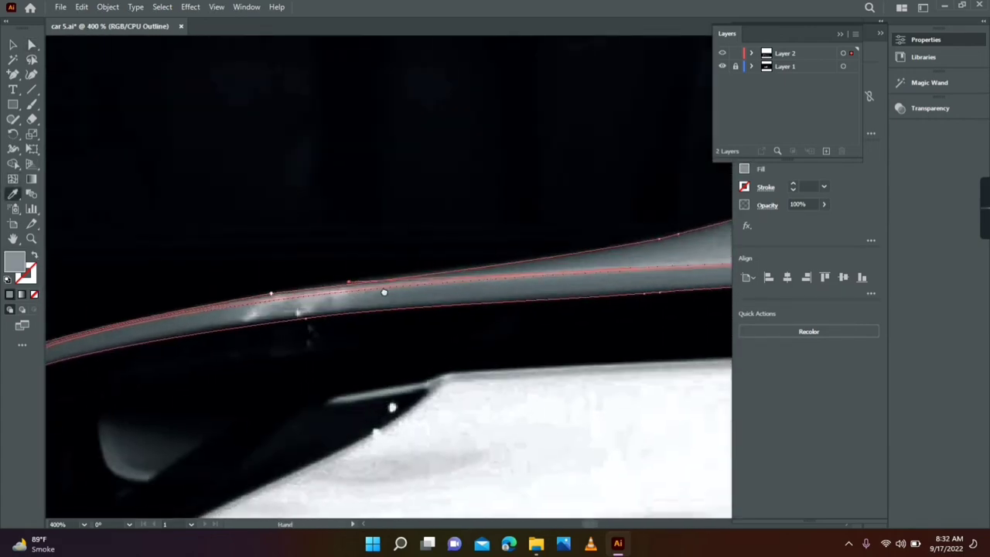
{"action": "scroll", "coordinate": [608, 199], "scroll_direction": "right", "scroll_amount": 2}
{"action": "scroll", "coordinate": [712, 223], "scroll_direction": "left", "scroll_amount": 4}
Step: Return to Preview and refine the spoiler's curve handle
{"action": "key", "text": "ctrl+y"}
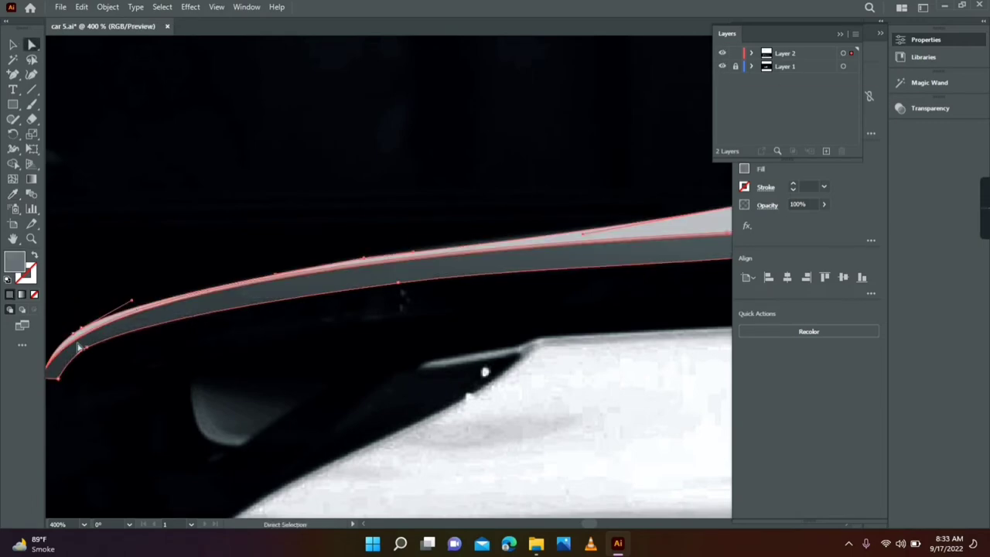
{"action": "scroll", "coordinate": [155, 232], "scroll_direction": "down", "scroll_amount": 1, "text": "alt"}
{"action": "left_click_drag", "start_coordinate": [155, 232], "coordinate": [133, 248]}
{"action": "scroll", "coordinate": [575, 257], "scroll_direction": "down", "scroll_amount": 2, "text": "alt"}
{"action": "scroll", "coordinate": [541, 257], "scroll_direction": "down", "scroll_amount": 3, "text": "alt"}
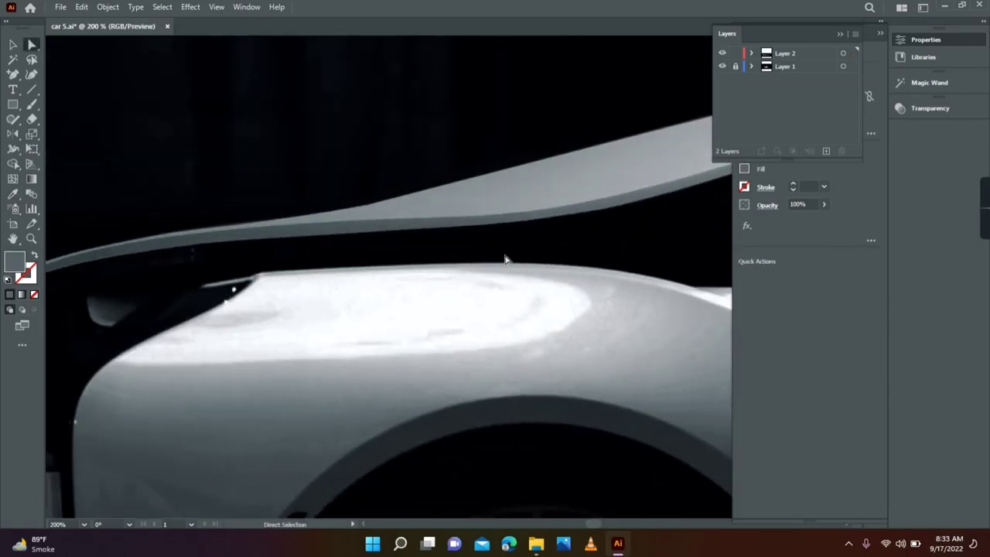
{"action": "key", "text": "u"}
{"action": "scroll", "coordinate": [348, 332], "scroll_direction": "up", "scroll_amount": 2, "text": "alt"}
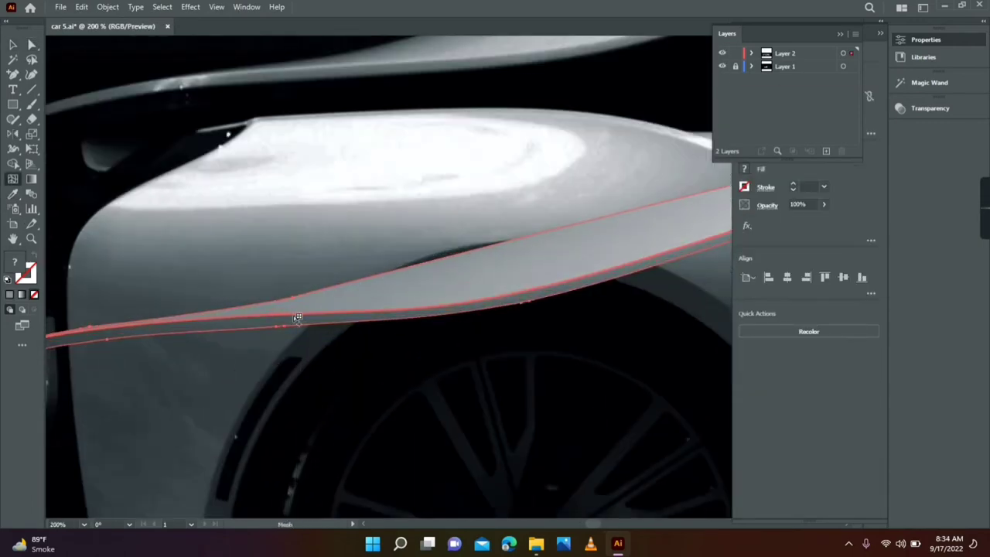
{"action": "scroll", "coordinate": [336, 283], "scroll_direction": "up", "scroll_amount": 1, "text": "alt"}
Step: Reshape the fender strip's left end and slide its mesh shading sideways
{"action": "key", "text": "i"}
{"action": "key", "text": "a"}
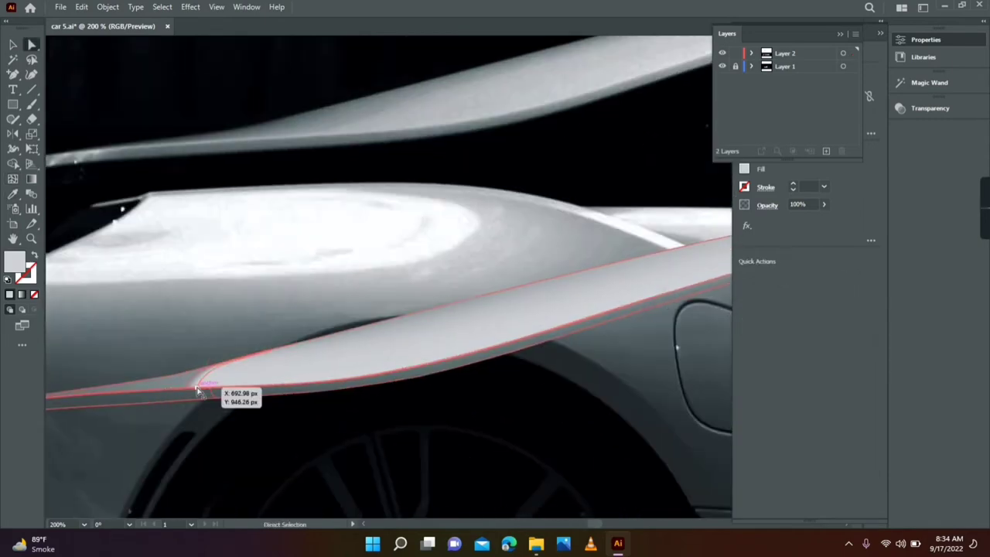
{"action": "left_click_drag", "start_coordinate": [207, 387], "coordinate": [187, 390]}
{"action": "left_click_drag", "start_coordinate": [260, 361], "coordinate": [416, 327]}
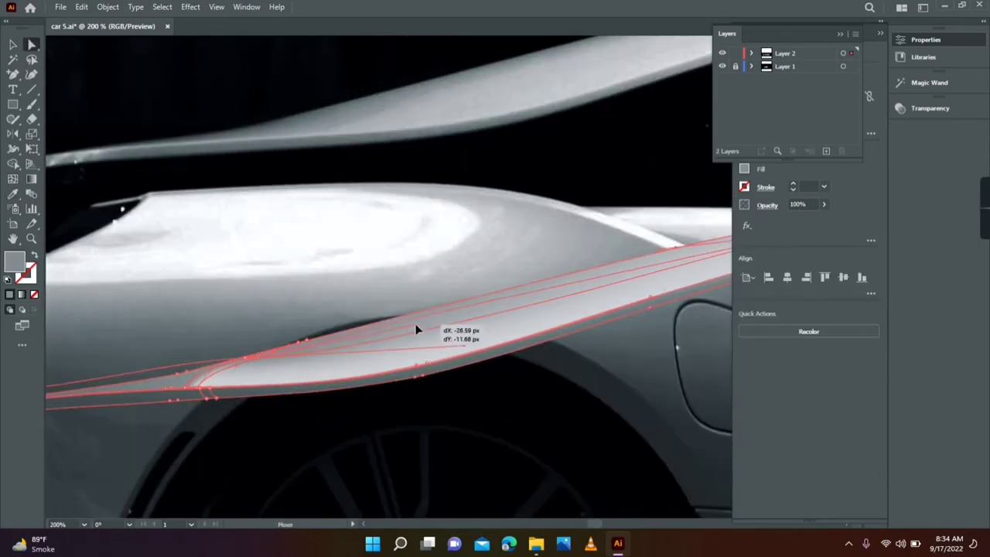
{"action": "key", "text": "a"}
{"action": "left_click_drag", "start_coordinate": [238, 366], "coordinate": [238, 366]}
{"action": "scroll", "coordinate": [238, 366], "scroll_direction": "down", "scroll_amount": 3, "text": "alt"}
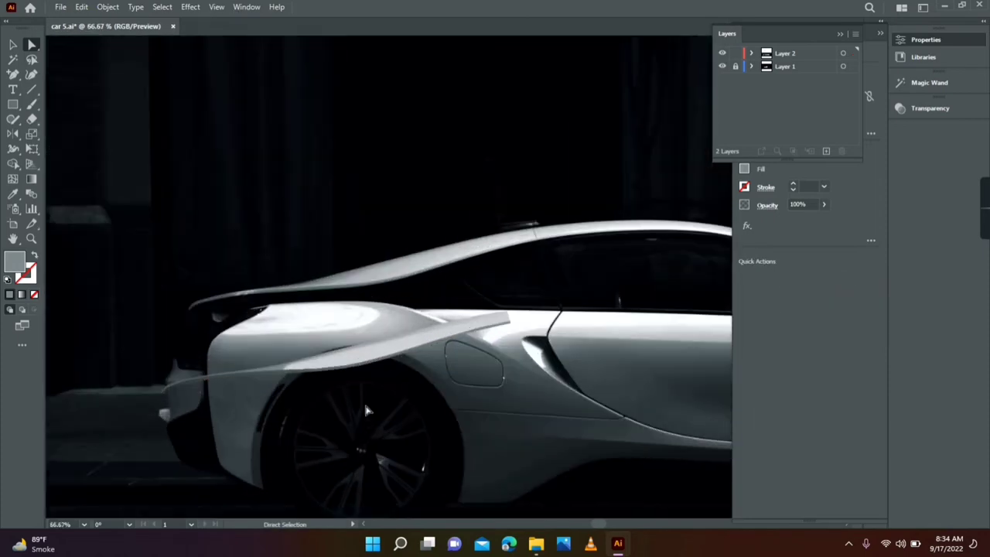
{"action": "left_click", "coordinate": [364, 400], "text": "alt"}
{"action": "scroll", "coordinate": [341, 387], "scroll_direction": "up", "scroll_amount": 5, "text": "alt"}
{"action": "mouse_move", "coordinate": [340, 387]}
{"action": "left_mouse_down"}
{"action": "mouse_move", "coordinate": [386, 317]}
{"action": "mouse_move", "coordinate": [270, 343]}
{"action": "left_mouse_up"}
Step: Sample a darker grey for the strip's mesh, then zoom out to 50%
{"action": "scroll", "coordinate": [266, 341], "scroll_direction": "down", "scroll_amount": 1, "text": "alt"}
{"action": "key", "text": "i"}
{"action": "left_click", "coordinate": [272, 242]}
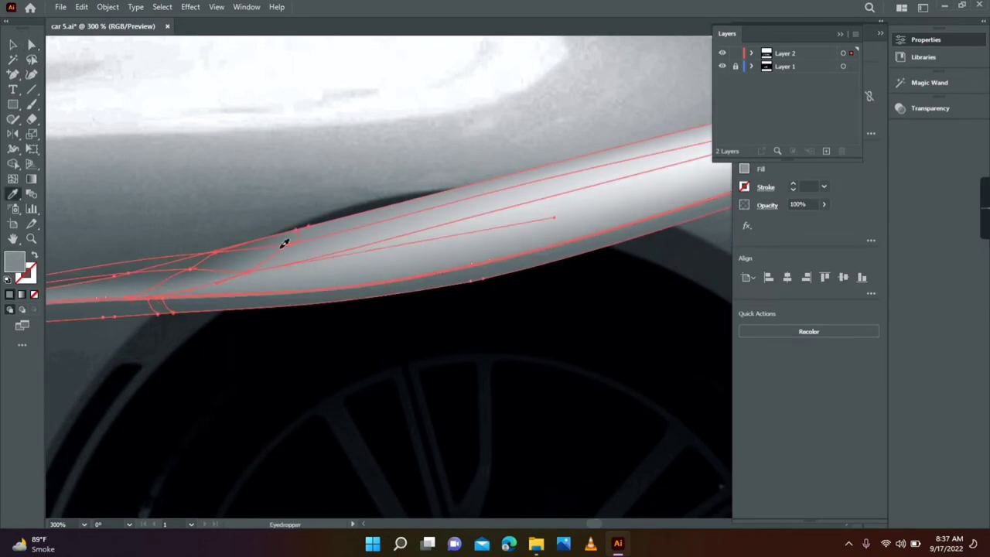
{"action": "scroll", "coordinate": [278, 302], "scroll_direction": "down", "scroll_amount": 5, "text": "alt"}
{"action": "key", "text": "a"}
{"action": "key", "text": "v"}
{"action": "key", "text": "ctrl+minus"}
{"action": "key", "text": "ctrl+minus"}
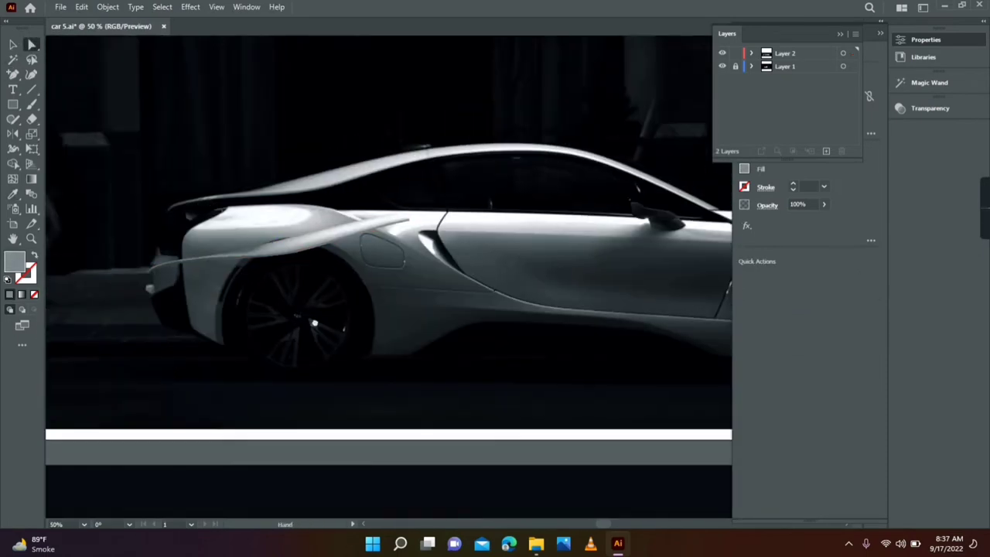
{"action": "scroll", "coordinate": [283, 328], "scroll_direction": "down", "scroll_amount": 3}
Step: Move the thin strip onto the roof bar and stretch its right end down the roof curve
{"action": "scroll", "coordinate": [332, 265], "scroll_direction": "down", "scroll_amount": 3}
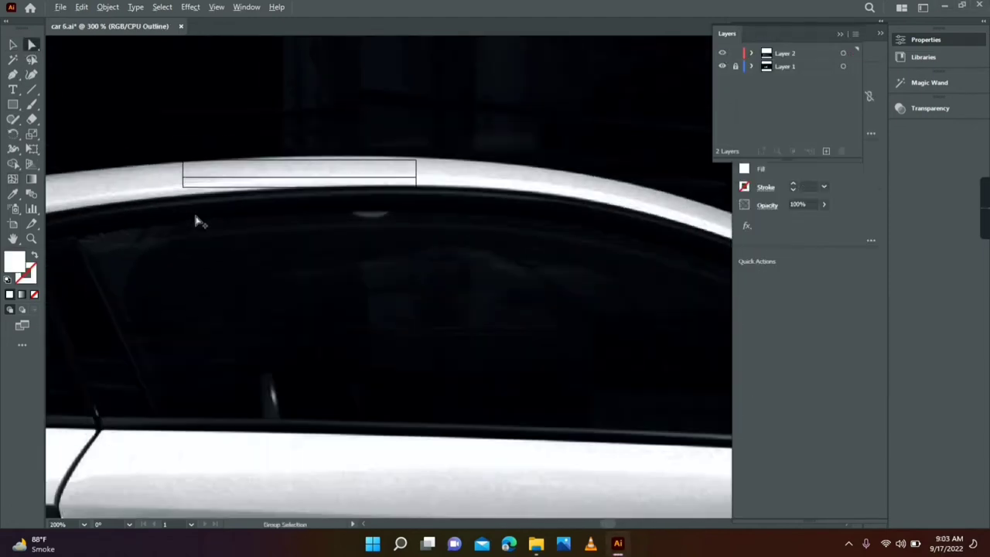
{"action": "left_click_drag", "start_coordinate": [379, 141], "coordinate": [163, 167]}
{"action": "left_click_drag", "start_coordinate": [418, 163], "coordinate": [210, 206]}
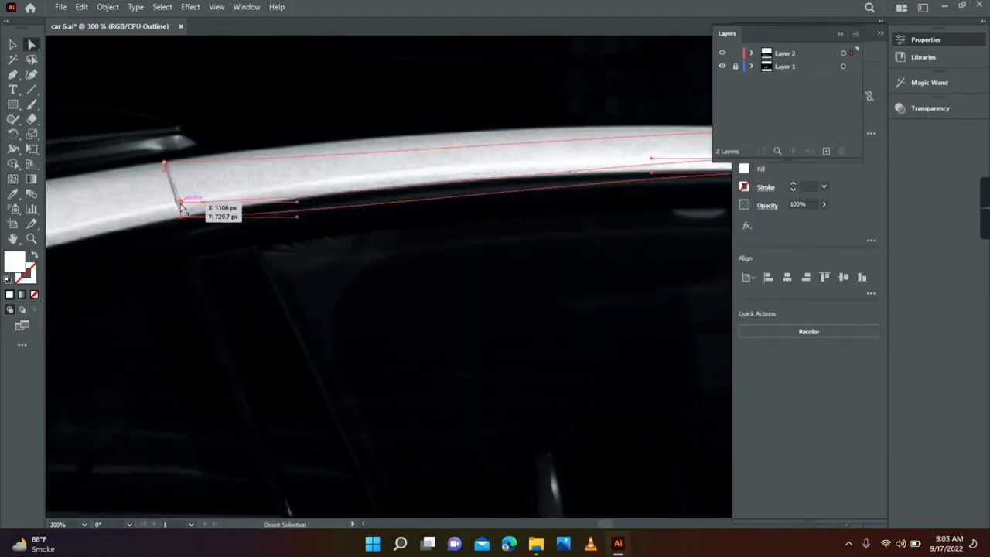
{"action": "left_click_drag", "start_coordinate": [486, 268], "coordinate": [243, 166]}
{"action": "scroll", "coordinate": [164, 186], "scroll_direction": "right", "scroll_amount": 5}
{"action": "left_click_drag", "start_coordinate": [164, 186], "coordinate": [603, 387]}
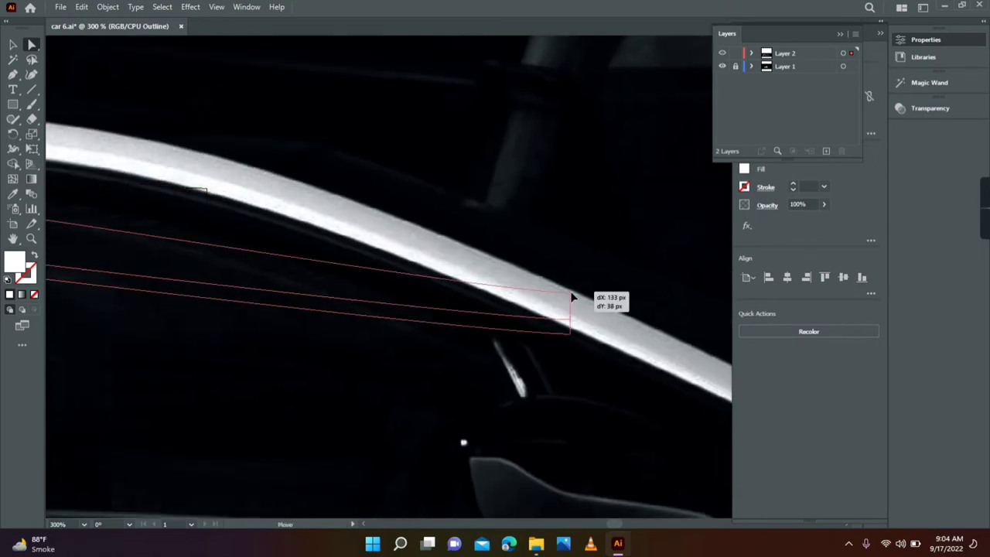
{"action": "left_click_drag", "start_coordinate": [503, 396], "coordinate": [545, 374]}
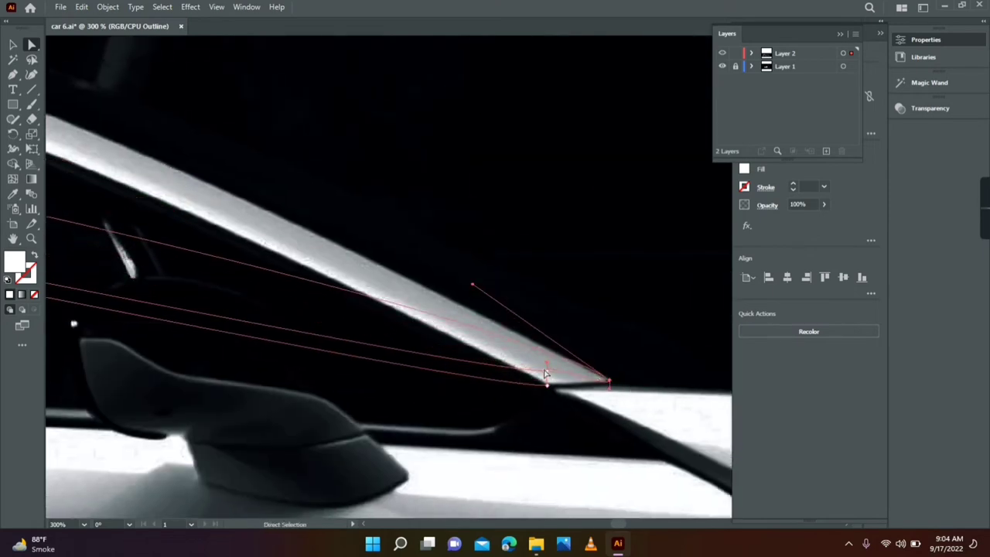
Step: Add anchor points to bend the strip along the roof and fit its lower-left corner
{"action": "key", "text": "ctrl+minus"}
{"action": "key", "text": "plus"}
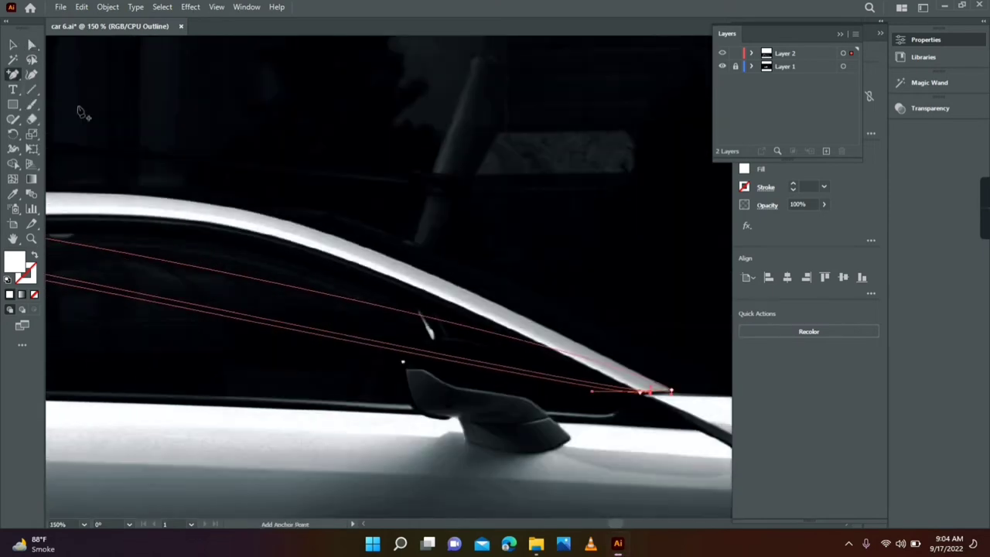
{"action": "key", "text": "a"}
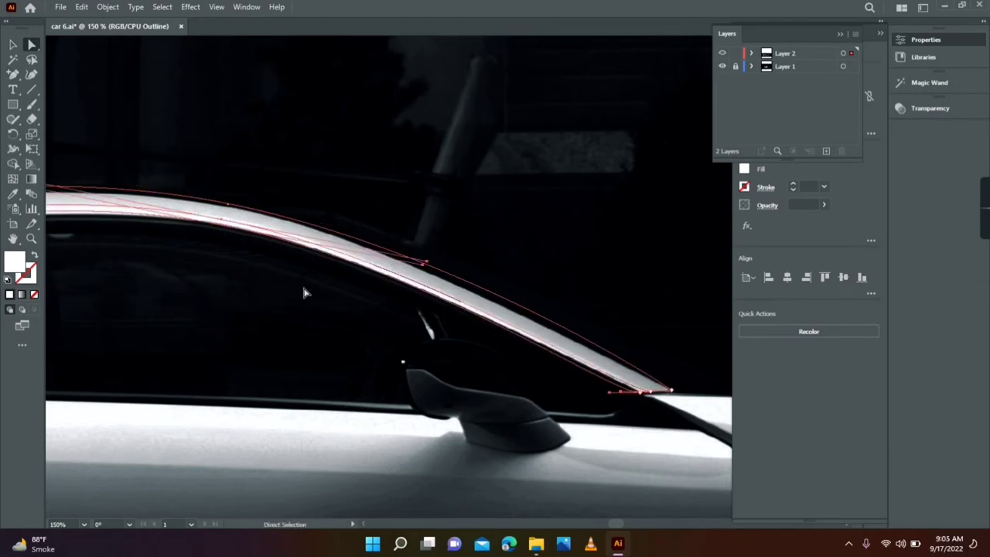
{"action": "scroll", "coordinate": [305, 287], "scroll_direction": "right", "scroll_amount": 5}
{"action": "left_click_drag", "start_coordinate": [354, 168], "coordinate": [368, 182]}
{"action": "scroll", "coordinate": [120, 237], "scroll_direction": "up", "scroll_amount": 4}
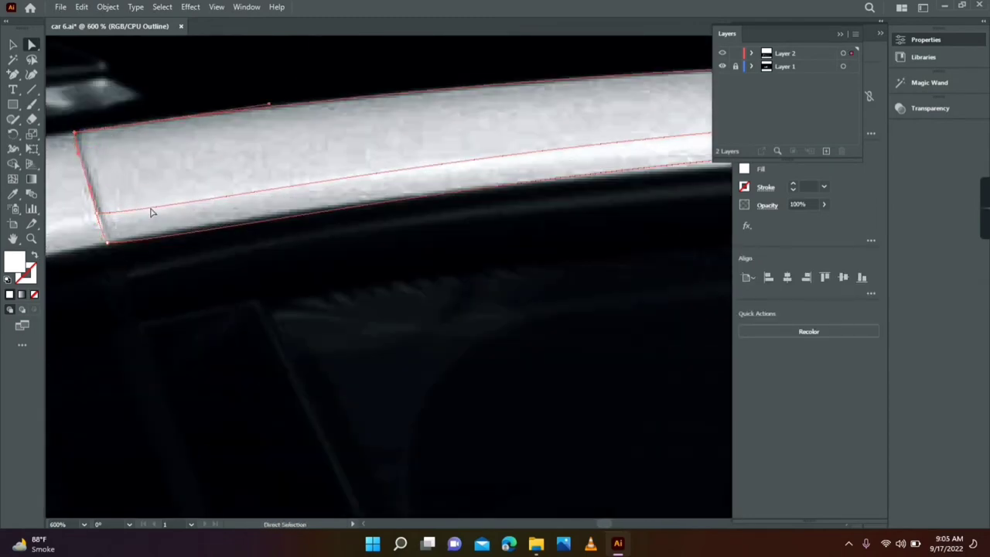
{"action": "left_click_drag", "start_coordinate": [108, 244], "coordinate": [109, 249]}
Step: Pan along the roof edge to the windscreen pillar and return to full Preview
{"action": "scroll", "coordinate": [168, 242], "scroll_direction": "down", "scroll_amount": 2}
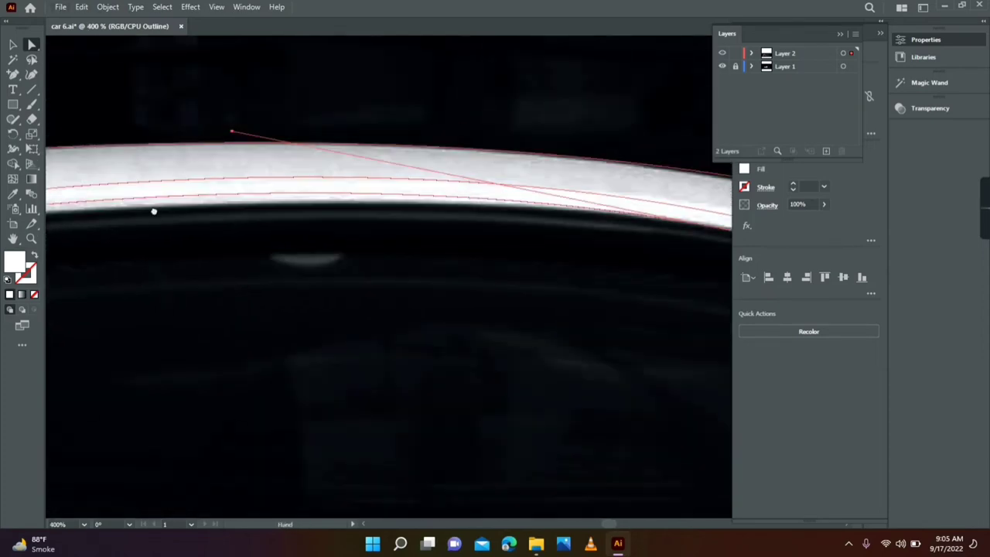
{"action": "scroll", "coordinate": [558, 195], "scroll_direction": "down", "scroll_amount": 1}
{"action": "scroll", "coordinate": [343, 161], "scroll_direction": "down", "scroll_amount": 1}
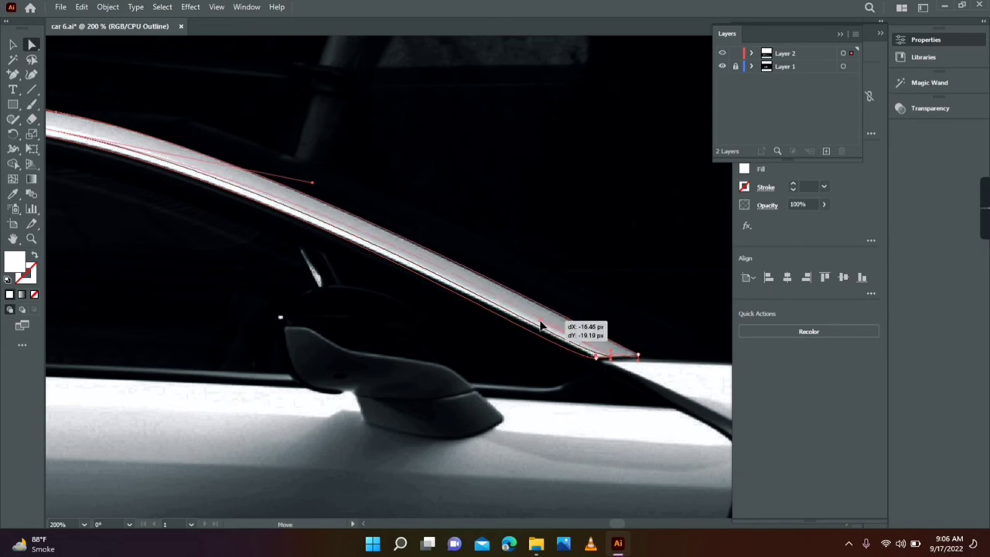
{"action": "scroll", "coordinate": [542, 326], "scroll_direction": "up", "scroll_amount": 2}
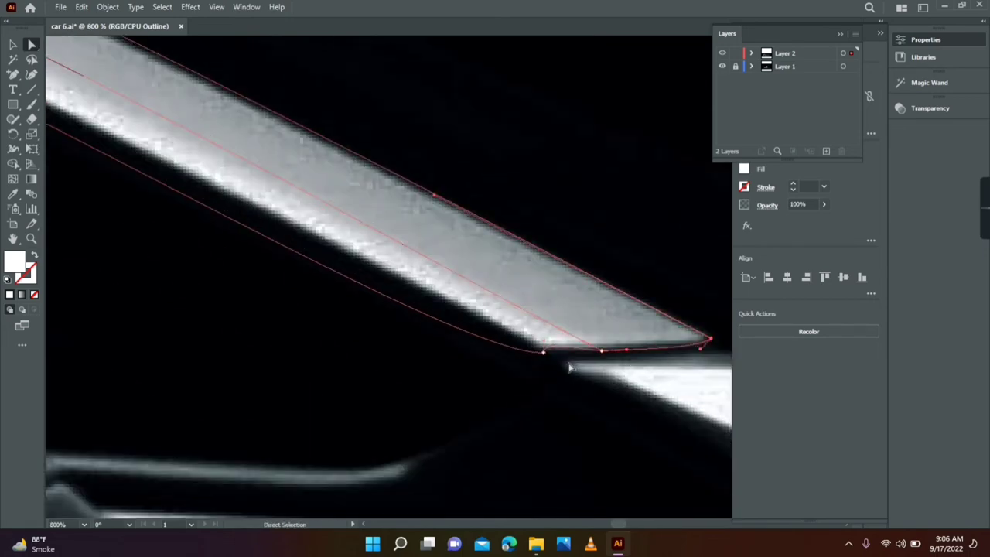
{"action": "scroll", "coordinate": [276, 114], "scroll_direction": "down", "scroll_amount": 2}
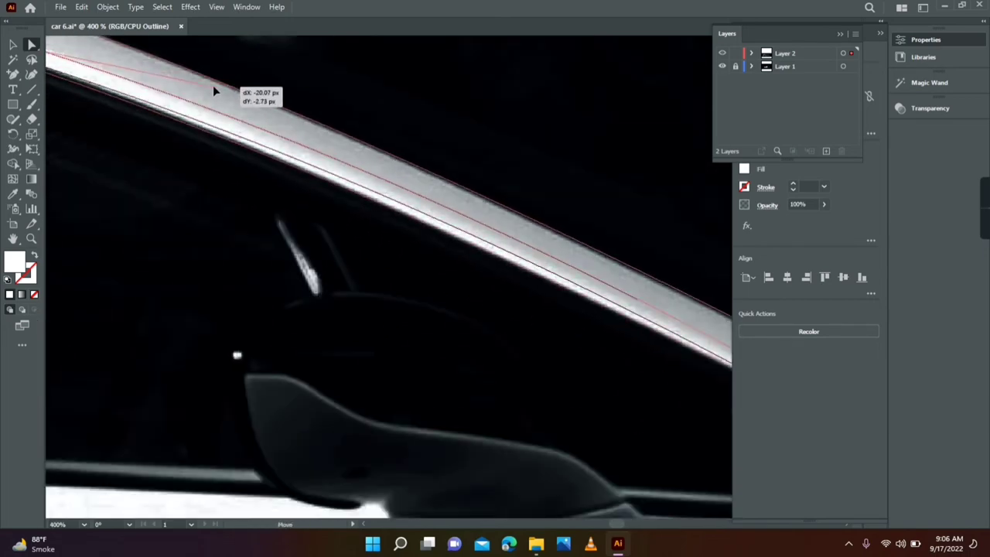
{"action": "mouse_move", "coordinate": [211, 120]}
{"action": "left_mouse_down"}
{"action": "mouse_move", "coordinate": [303, 166]}
{"action": "mouse_move", "coordinate": [4, 62]}
{"action": "left_mouse_up"}
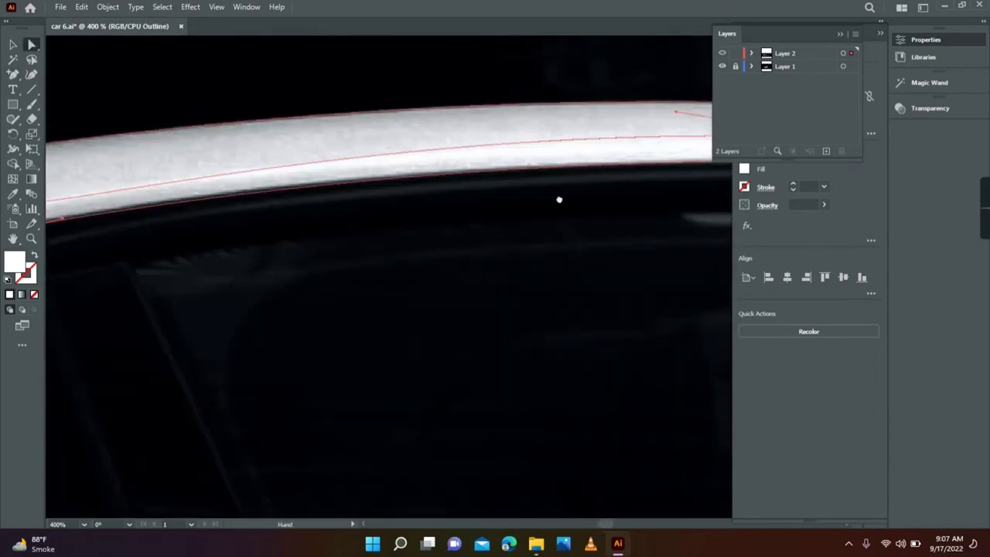
{"action": "scroll", "coordinate": [203, 180], "scroll_direction": "down", "scroll_amount": 2}
{"action": "left_click_drag", "start_coordinate": [407, 204], "coordinate": [573, 243]}
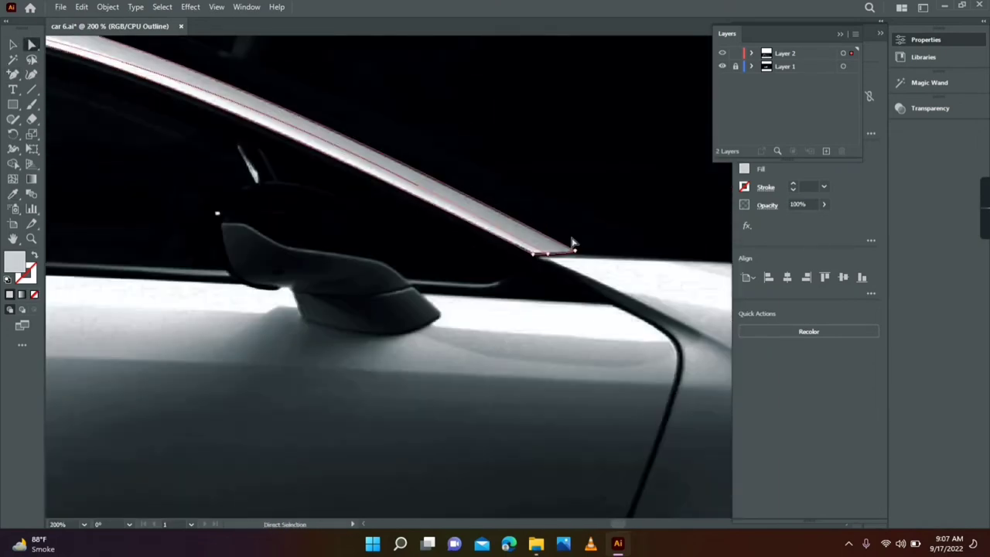
{"action": "key", "text": "ctrl+y"}
{"action": "scroll", "coordinate": [332, 226], "scroll_direction": "down", "scroll_amount": 2}
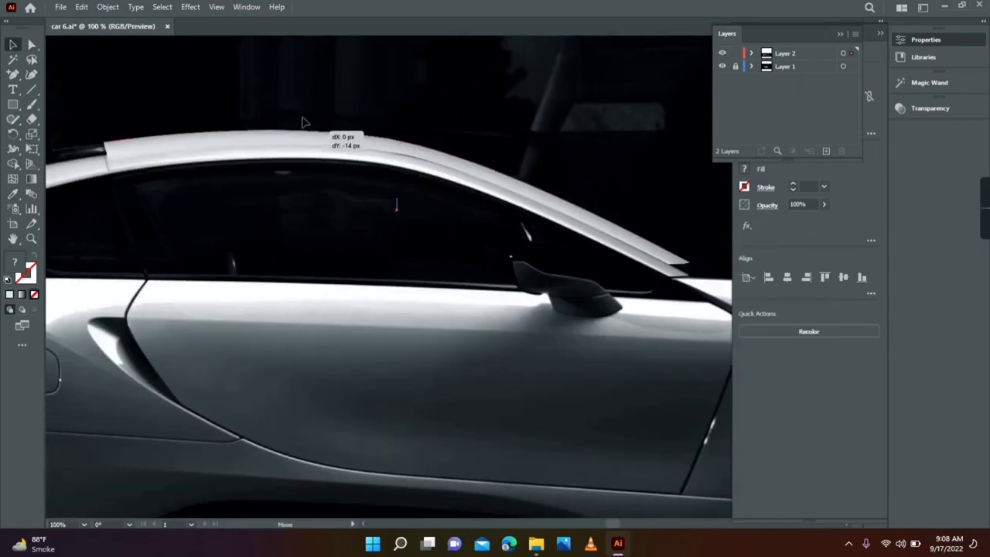
Step: Draw a narrow rectangle and reshape its corners into a slanted strip along the window pillar
{"action": "scroll", "coordinate": [289, 276], "scroll_direction": "up", "scroll_amount": 3}
{"action": "scroll", "coordinate": [241, 254], "scroll_direction": "up", "scroll_amount": 2}
{"action": "key", "text": "m"}
{"action": "left_click_drag", "start_coordinate": [166, 124], "coordinate": [221, 271]}
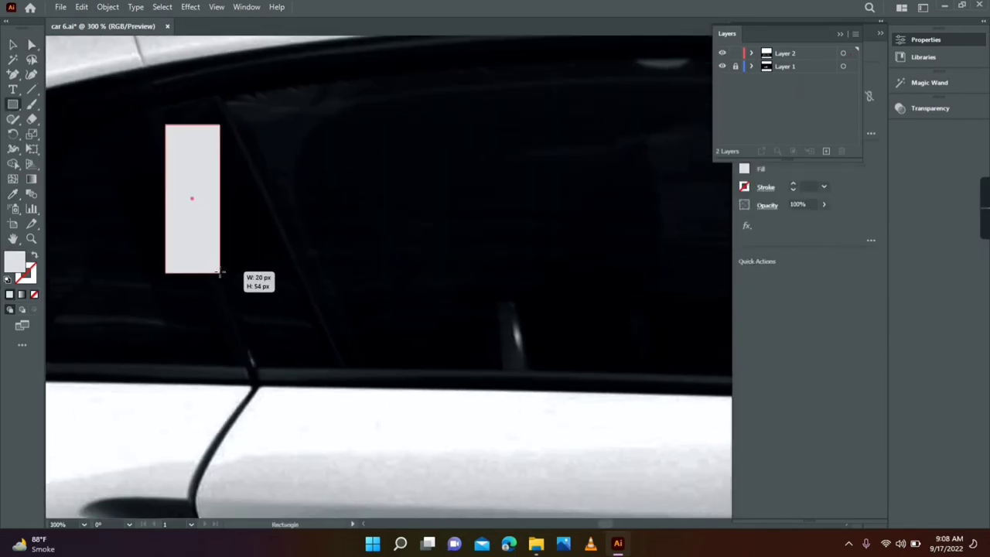
{"action": "key", "text": "a"}
{"action": "left_click_drag", "start_coordinate": [221, 124], "coordinate": [222, 100]}
{"action": "key", "text": "ctrl+y"}
{"action": "left_click_drag", "start_coordinate": [166, 124], "coordinate": [159, 108]}
{"action": "left_click_drag", "start_coordinate": [222, 272], "coordinate": [342, 369]}
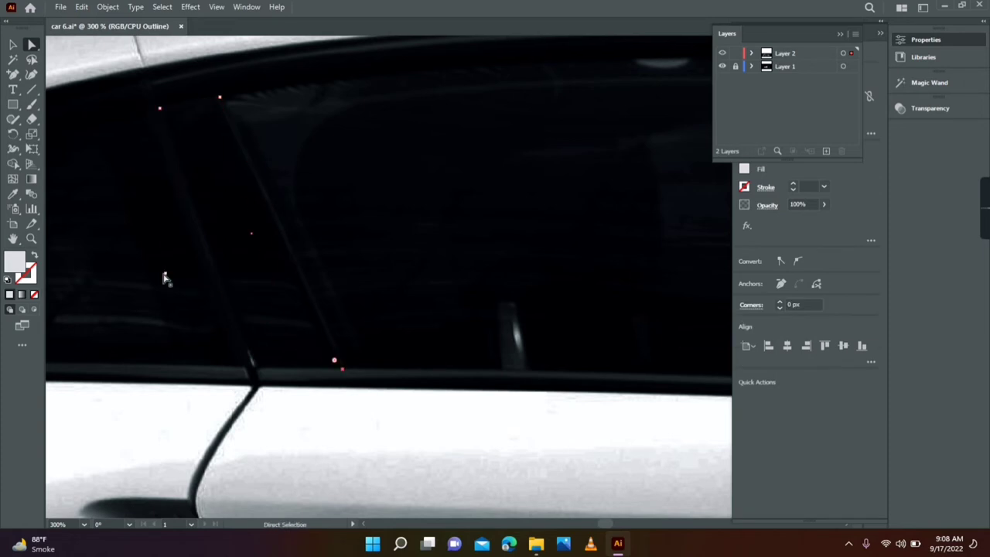
Step: Fill the pillar strip with a dark colour
{"action": "left_click_drag", "start_coordinate": [228, 87], "coordinate": [129, 116]}
{"action": "key", "text": "ctrl+y"}
{"action": "left_click", "coordinate": [343, 221]}
{"action": "left_click", "coordinate": [413, 232]}
{"action": "scroll", "coordinate": [331, 243], "scroll_direction": "down", "scroll_amount": 3}
Step: Pen-trace a closed, strokeless window-glass shape and set its opacity to 94%
{"action": "key", "text": "p"}
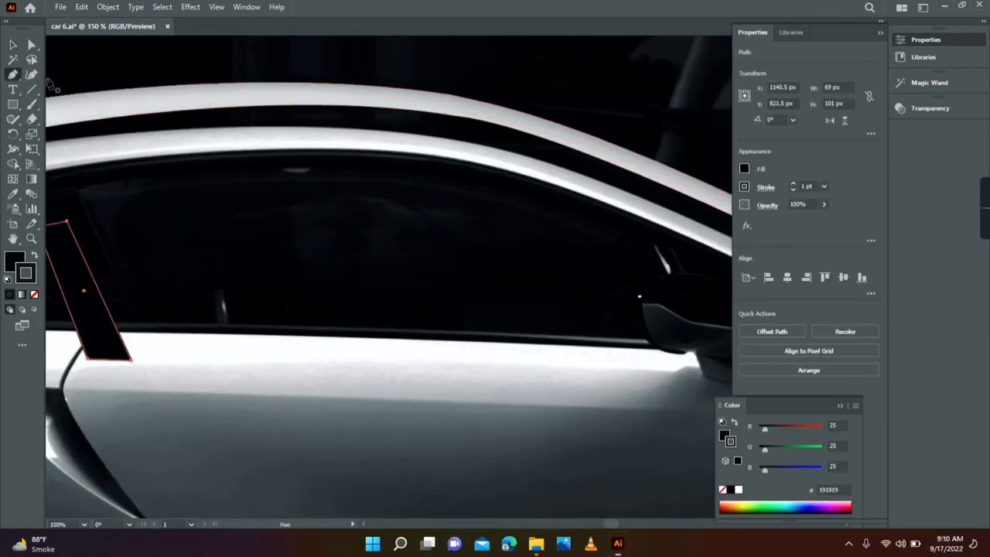
{"action": "left_click", "coordinate": [57, 194]}
{"action": "scroll", "coordinate": [554, 209], "scroll_direction": "right", "scroll_amount": 3}
{"action": "left_click", "coordinate": [524, 218]}
{"action": "left_click", "coordinate": [570, 267]}
{"action": "left_click", "coordinate": [616, 318]}
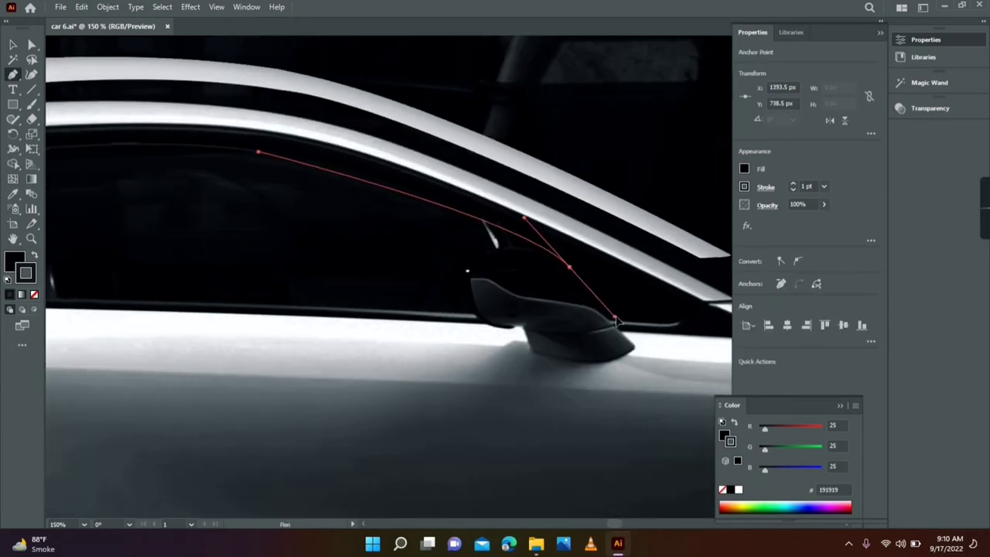
{"action": "left_click", "coordinate": [597, 310]}
{"action": "left_click", "coordinate": [293, 307]}
{"action": "scroll", "coordinate": [290, 303], "scroll_direction": "left", "scroll_amount": 5}
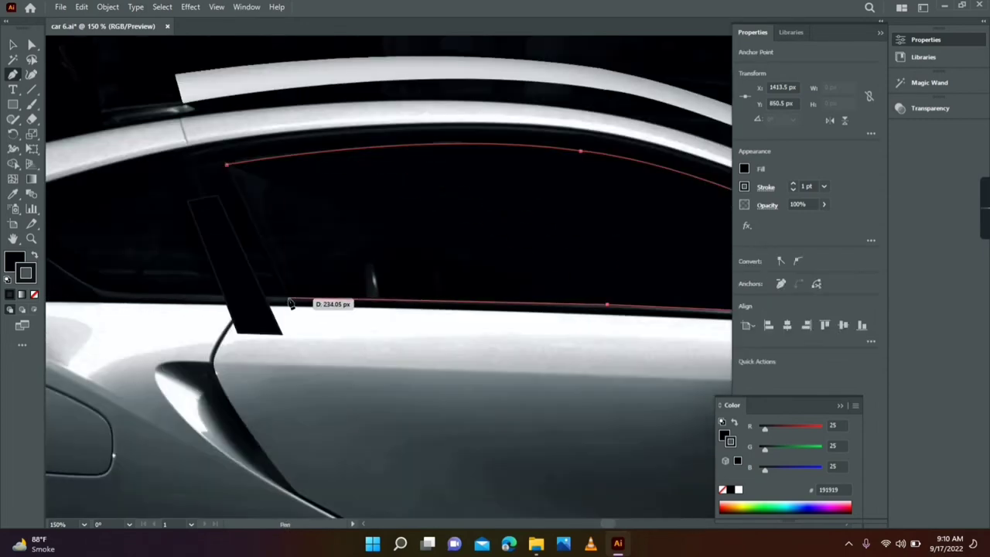
{"action": "left_click", "coordinate": [226, 167]}
{"action": "scroll", "coordinate": [438, 372], "scroll_direction": "up", "scroll_amount": 3}
{"action": "key", "text": "/"}
{"action": "left_click", "coordinate": [930, 108]}
Step: Confirm the 94% opacity and move the dark panel down over the door
{"action": "key", "text": "i"}
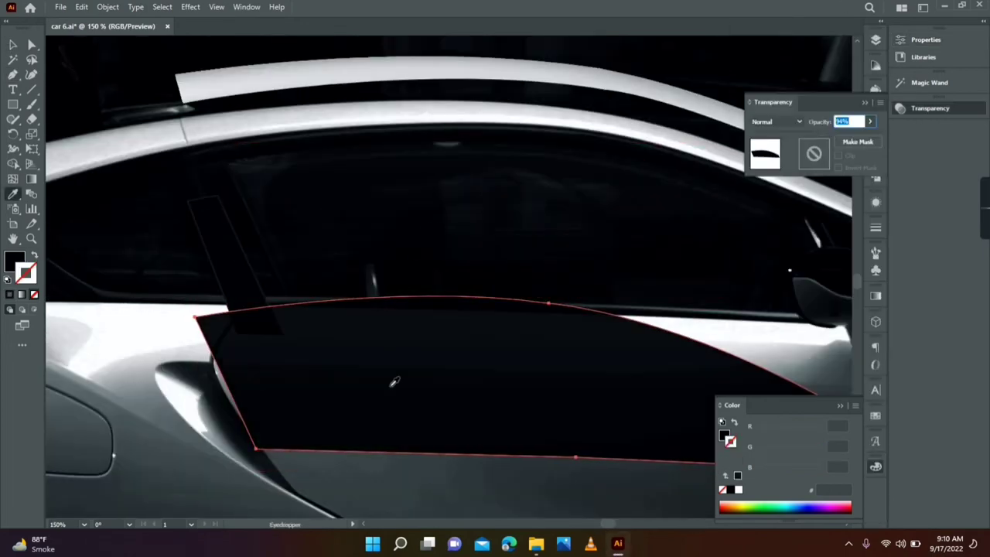
{"action": "key", "text": "Return"}
{"action": "key", "text": "v"}
{"action": "left_click_drag", "start_coordinate": [393, 382], "coordinate": [337, 416]}
Step: Pen-draw a curved reflection path following the side window's top edge
{"action": "left_click", "coordinate": [299, 293]}
{"action": "left_click", "coordinate": [243, 171]}
{"action": "left_click_drag", "start_coordinate": [654, 178], "coordinate": [804, 236]}
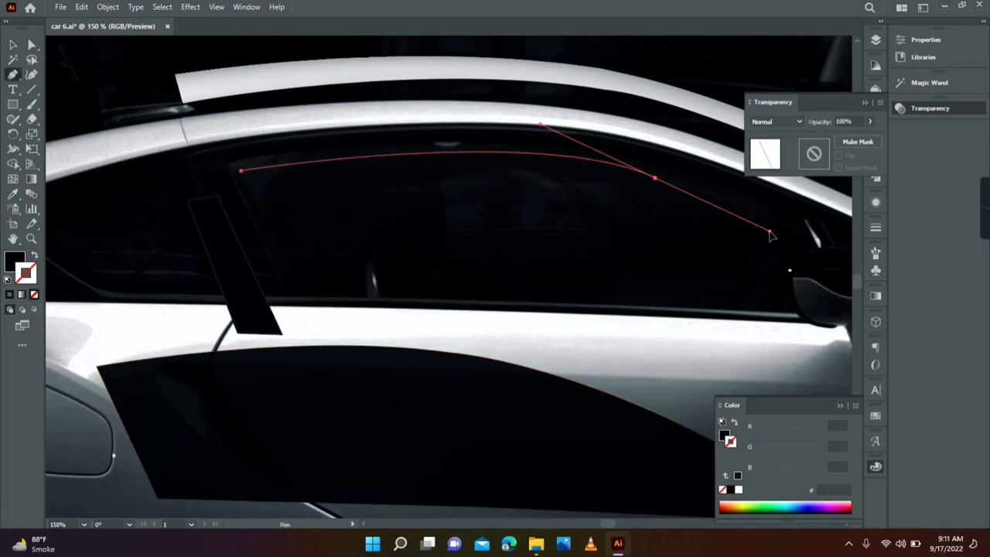
{"action": "left_click_drag", "start_coordinate": [655, 180], "coordinate": [529, 134]}
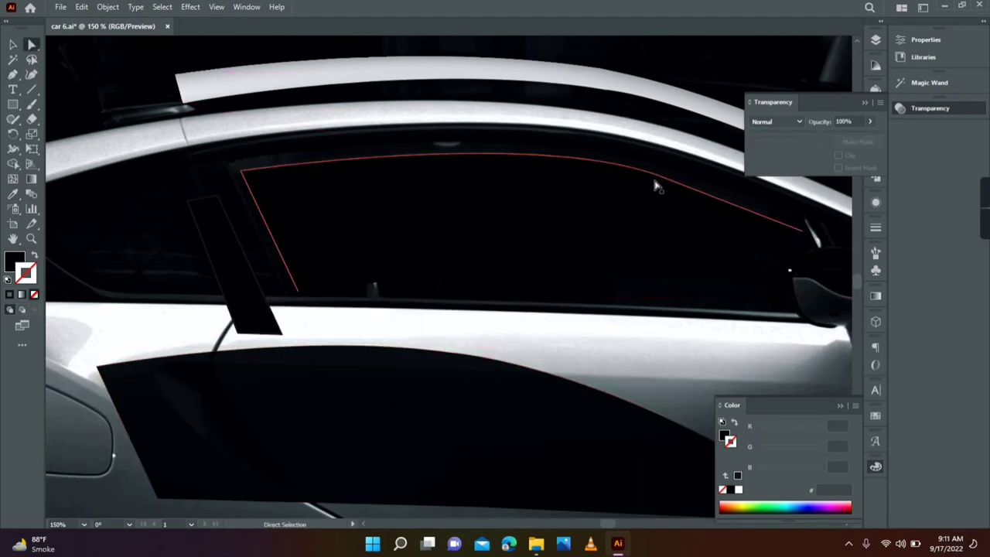
{"action": "left_click", "coordinate": [926, 40]}
Step: Give the reflection a light fill at 24% opacity and nudge it into place
{"action": "left_click", "coordinate": [107, 6]}
{"action": "left_click", "coordinate": [246, 178]}
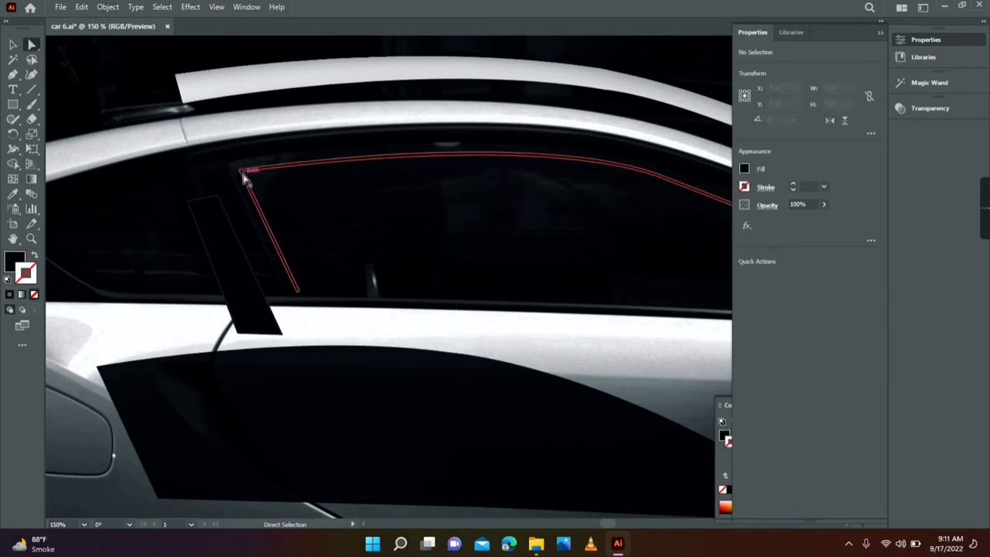
{"action": "key", "text": "v"}
{"action": "left_click", "coordinate": [930, 108]}
{"action": "left_click_drag", "start_coordinate": [252, 197], "coordinate": [249, 203]}
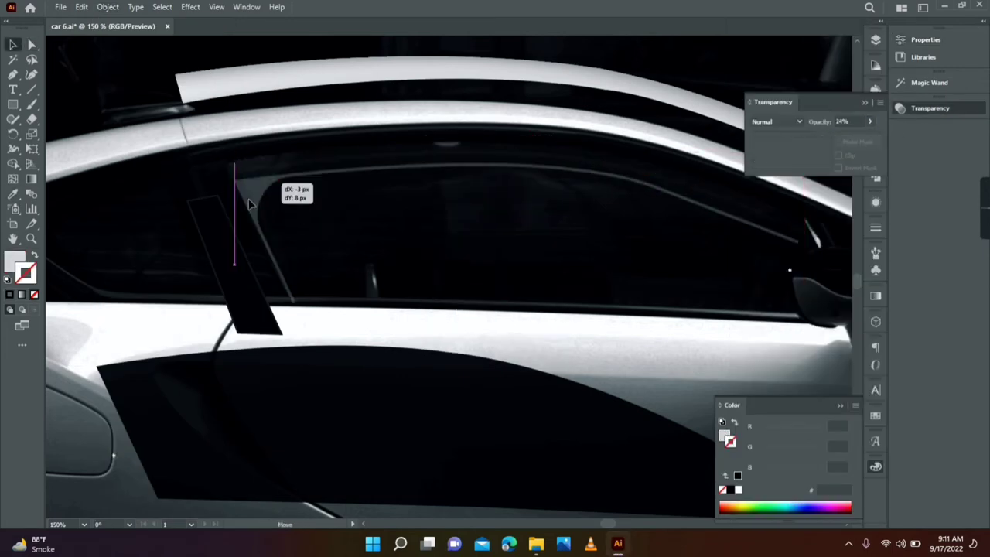
{"action": "left_click", "coordinate": [870, 121]}
{"action": "left_click", "coordinate": [408, 301]}
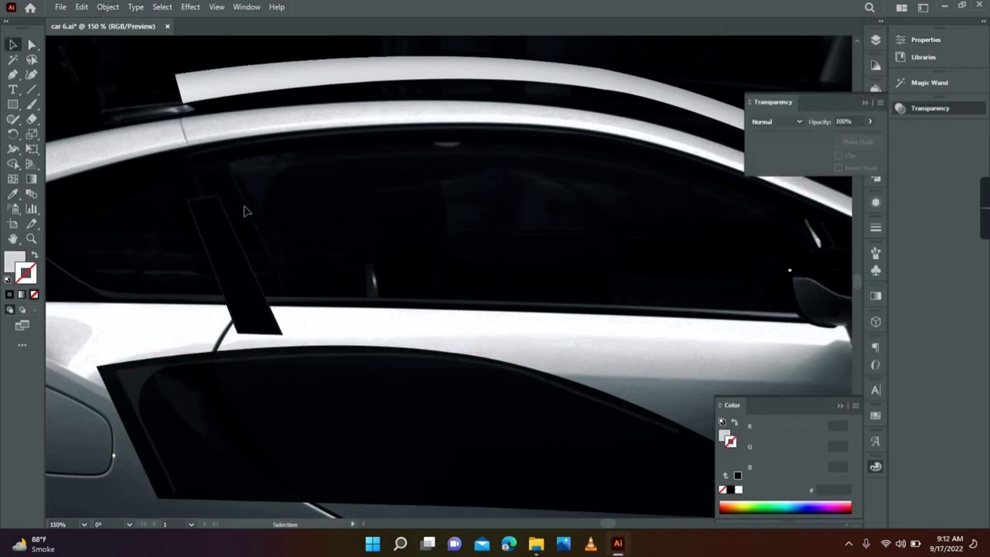
Step: Start a new pen path along the window's upper trim toward the mirror
{"action": "left_click", "coordinate": [191, 157]}
{"action": "scroll", "coordinate": [382, 136], "scroll_direction": "right", "scroll_amount": 3}
{"action": "left_click_drag", "start_coordinate": [480, 166], "coordinate": [341, 146]}
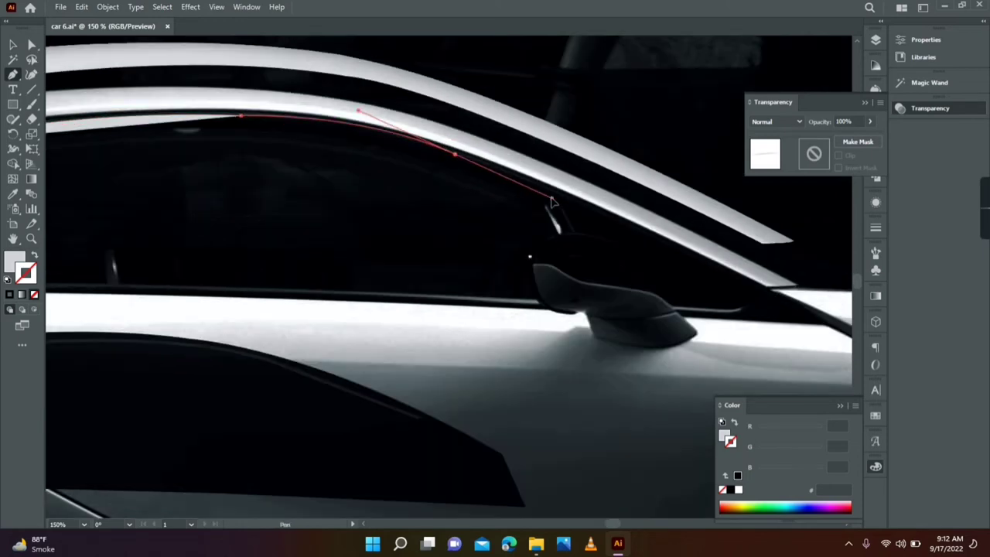
{"action": "left_click_drag", "start_coordinate": [551, 200], "coordinate": [551, 192]}
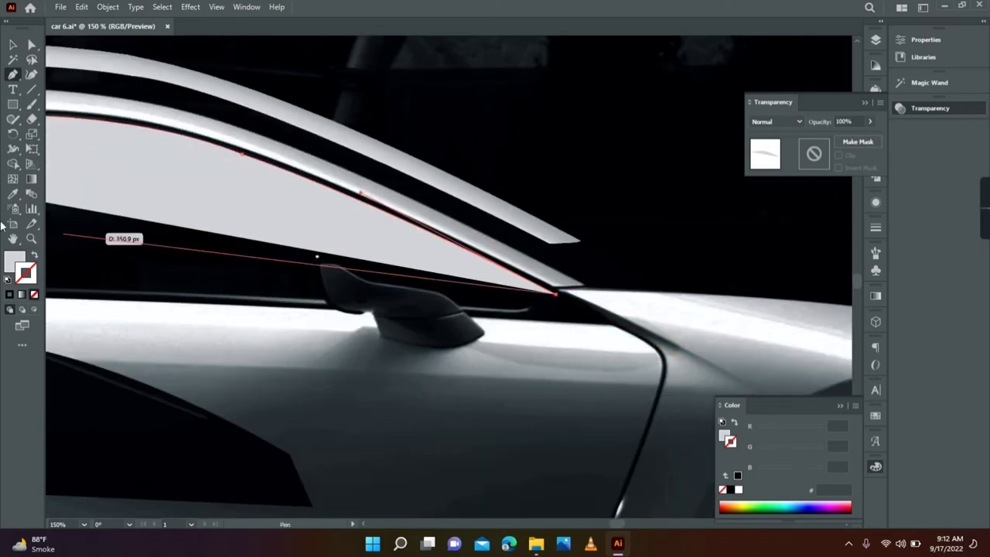
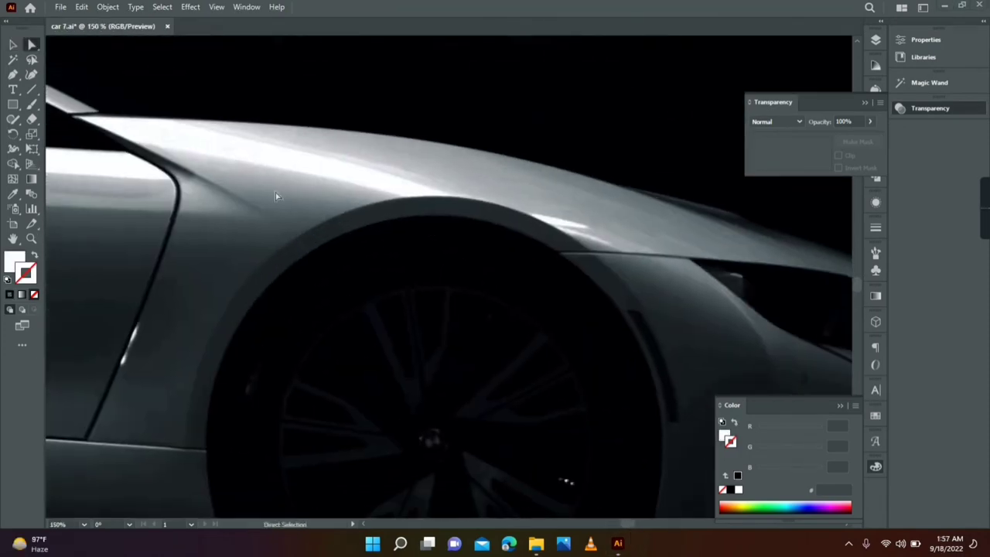
Step: Draw a white rectangle and reshape its anchors along the front fender and wheel arch top
{"action": "key", "text": "m"}
{"action": "left_click_drag", "start_coordinate": [252, 149], "coordinate": [458, 233]}
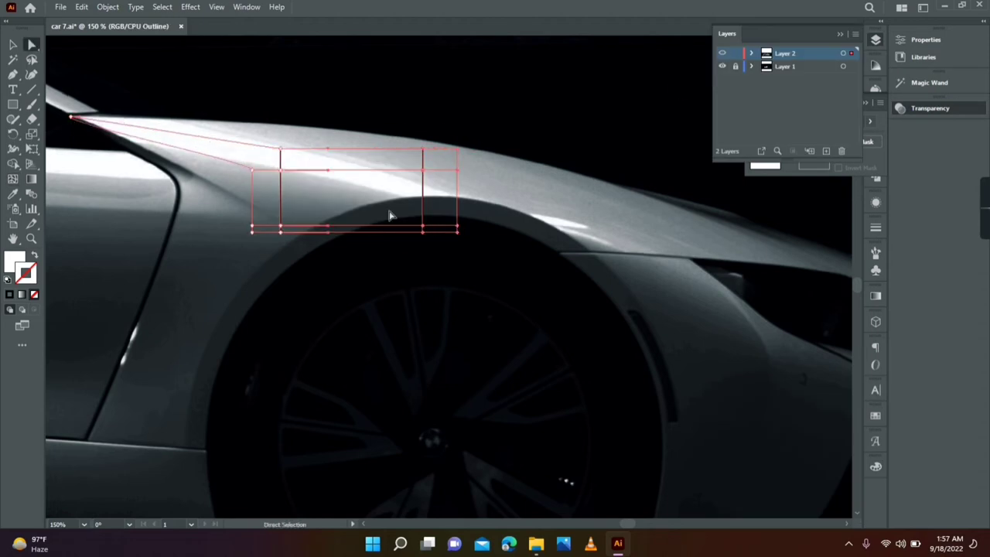
{"action": "left_click_drag", "start_coordinate": [458, 230], "coordinate": [590, 256]}
{"action": "left_click", "coordinate": [522, 248]}
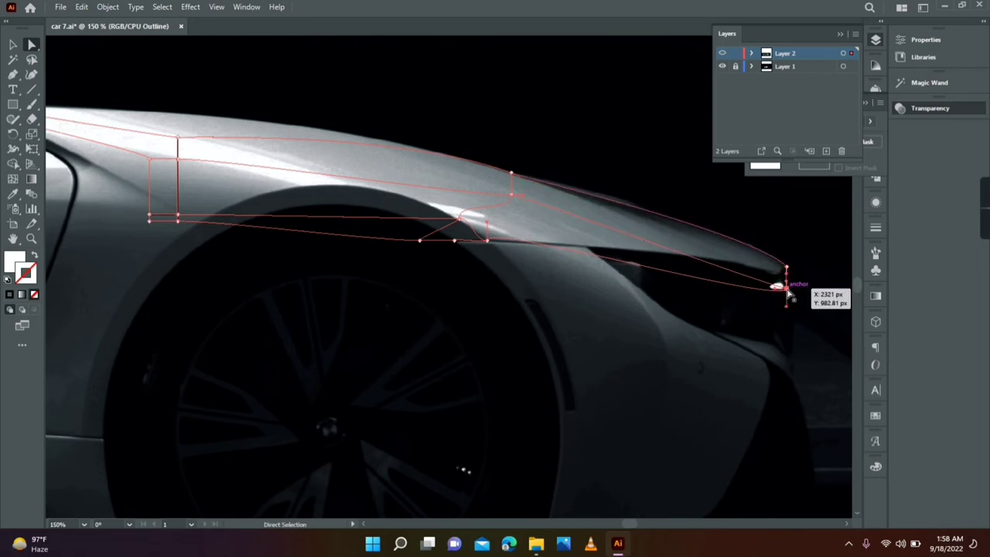
{"action": "left_click_drag", "start_coordinate": [789, 287], "coordinate": [738, 266]}
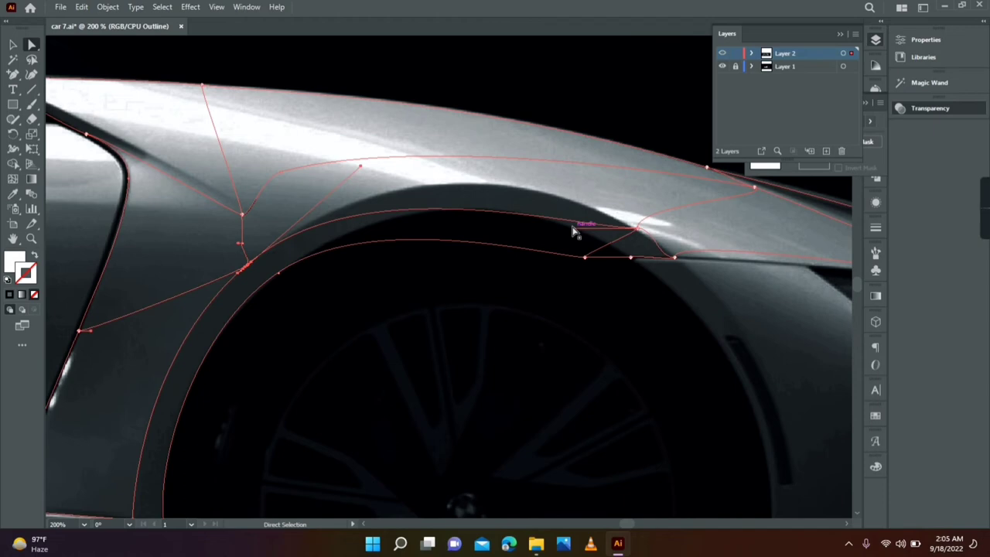
{"action": "left_click_drag", "start_coordinate": [573, 231], "coordinate": [504, 198]}
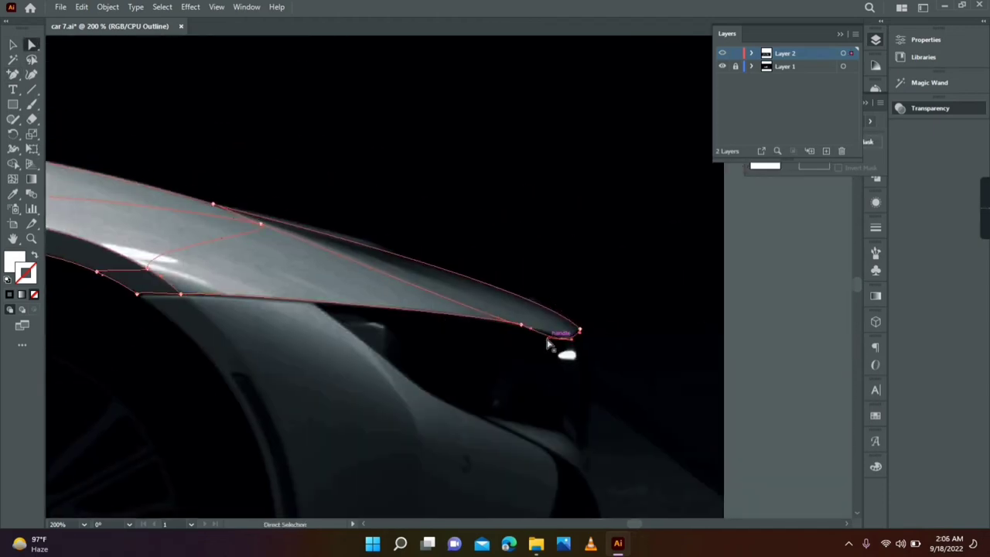
Step: Reshape the fender's mesh shading near the door edge
{"action": "left_click_drag", "start_coordinate": [547, 345], "coordinate": [640, 375]}
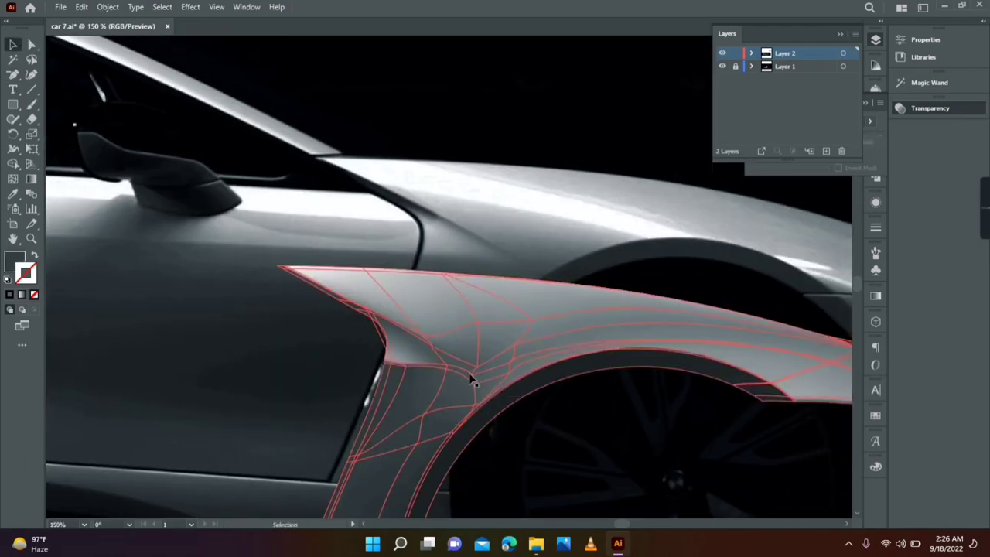
{"action": "scroll", "coordinate": [222, 266], "scroll_direction": "up", "scroll_amount": 5, "text": "alt"}
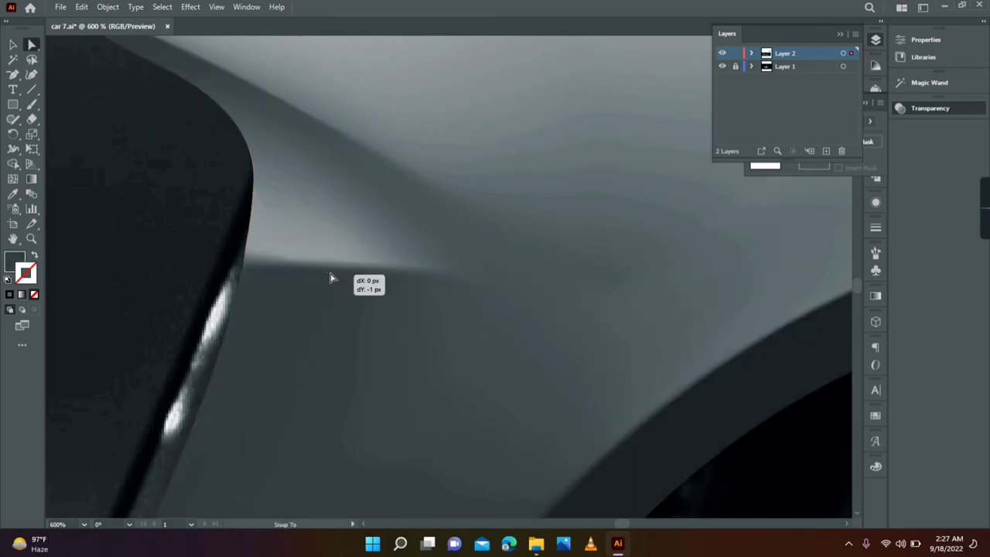
{"action": "left_click_drag", "start_coordinate": [264, 268], "coordinate": [493, 287]}
{"action": "scroll", "coordinate": [509, 324], "scroll_direction": "down", "scroll_amount": 2, "text": "alt"}
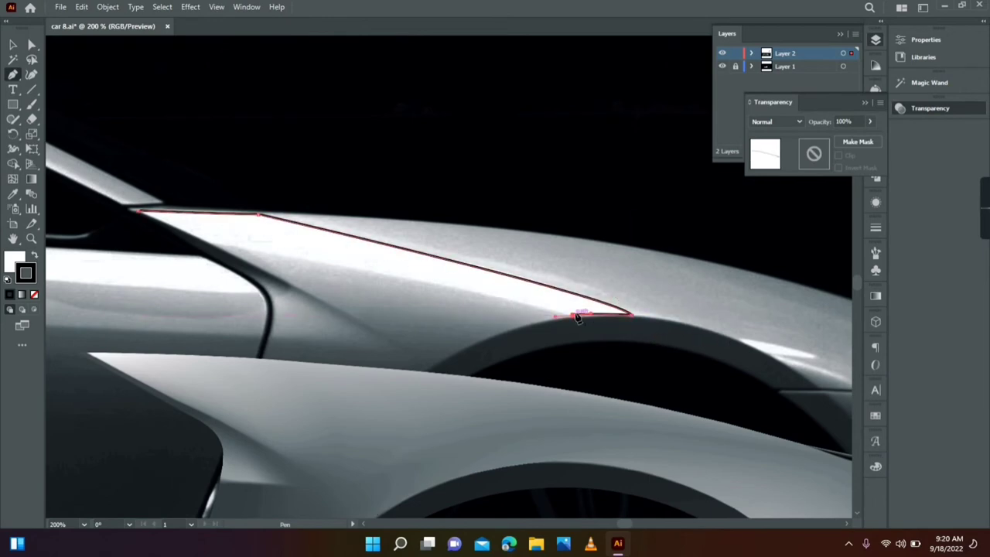
Step: Give the highlight a white fill, no stroke and 74% opacity, and move it onto the fender's upper edge
{"action": "left_click", "coordinate": [12, 193]}
{"action": "left_click", "coordinate": [155, 261]}
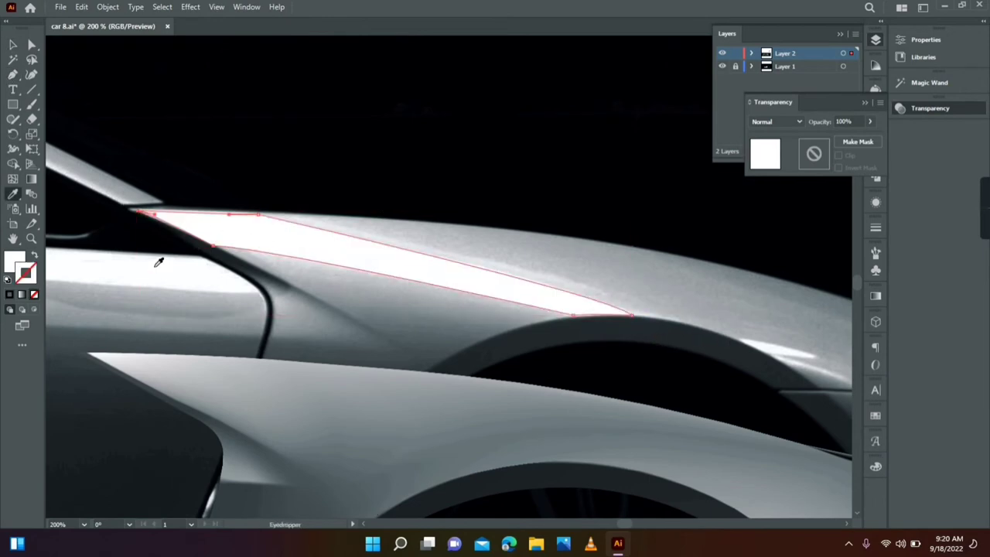
{"action": "key", "text": "v"}
{"action": "left_click_drag", "start_coordinate": [340, 252], "coordinate": [278, 394]}
{"action": "scroll", "coordinate": [232, 391], "scroll_direction": "up", "scroll_amount": 2, "text": "alt"}
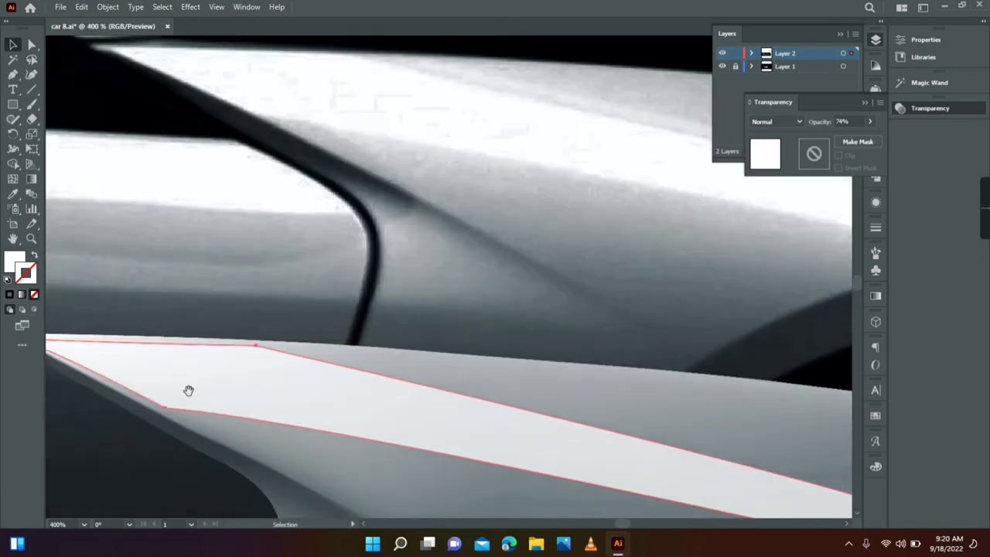
{"action": "left_click_drag", "start_coordinate": [188, 389], "coordinate": [272, 404]}
Step: Align the highlight's corner and front tip with the fender and wheel arch edges
{"action": "left_click", "coordinate": [31, 44]}
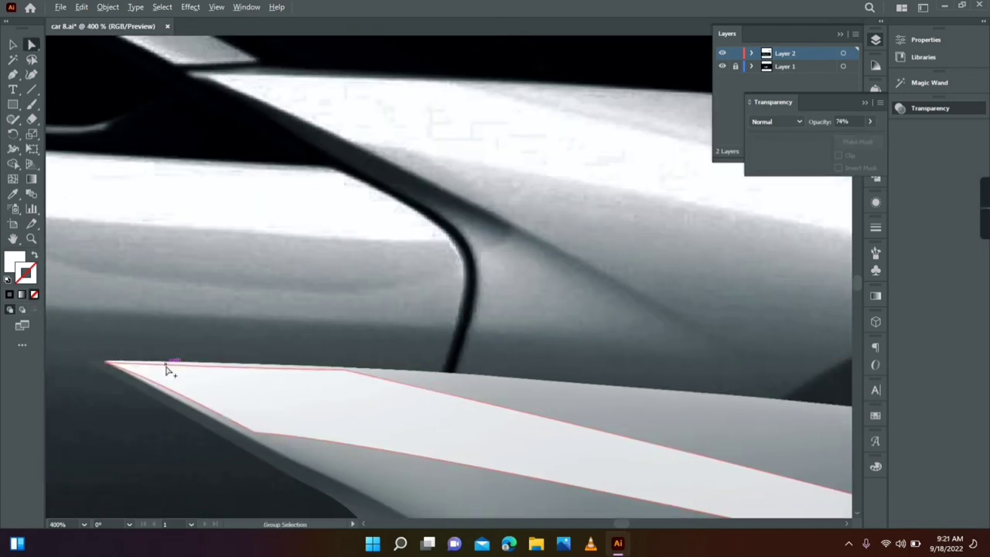
{"action": "scroll", "coordinate": [155, 364], "scroll_direction": "up", "scroll_amount": 2}
{"action": "left_click_drag", "start_coordinate": [420, 476], "coordinate": [418, 476]}
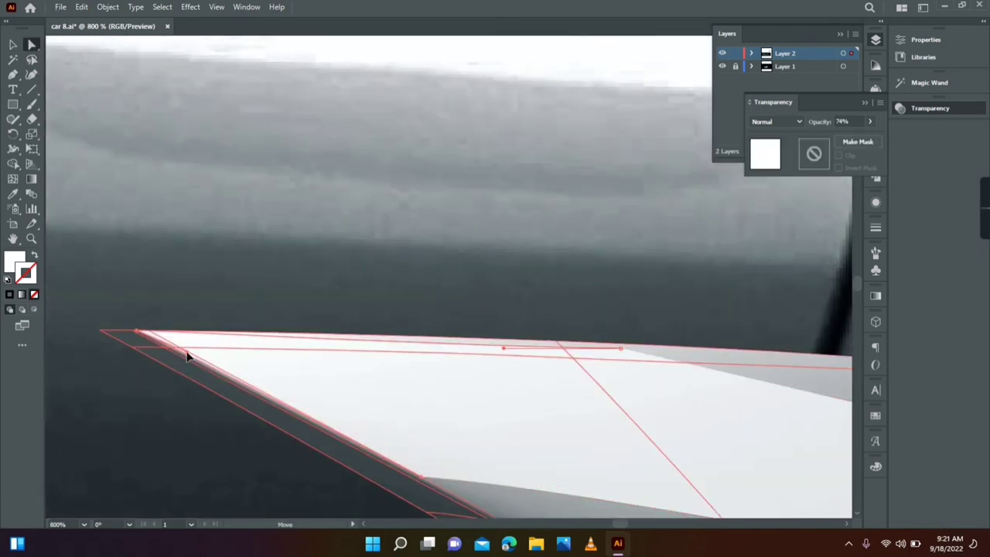
{"action": "left_click_drag", "start_coordinate": [460, 338], "coordinate": [382, 334]}
{"action": "left_click_drag", "start_coordinate": [653, 365], "coordinate": [475, 386]}
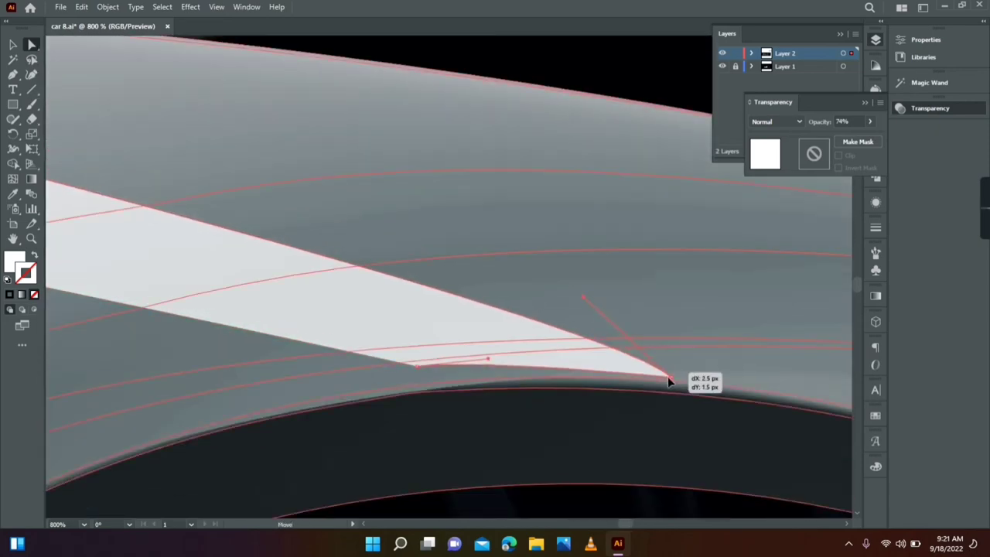
{"action": "key", "text": "ctrl+1"}
{"action": "left_click", "coordinate": [486, 187]}
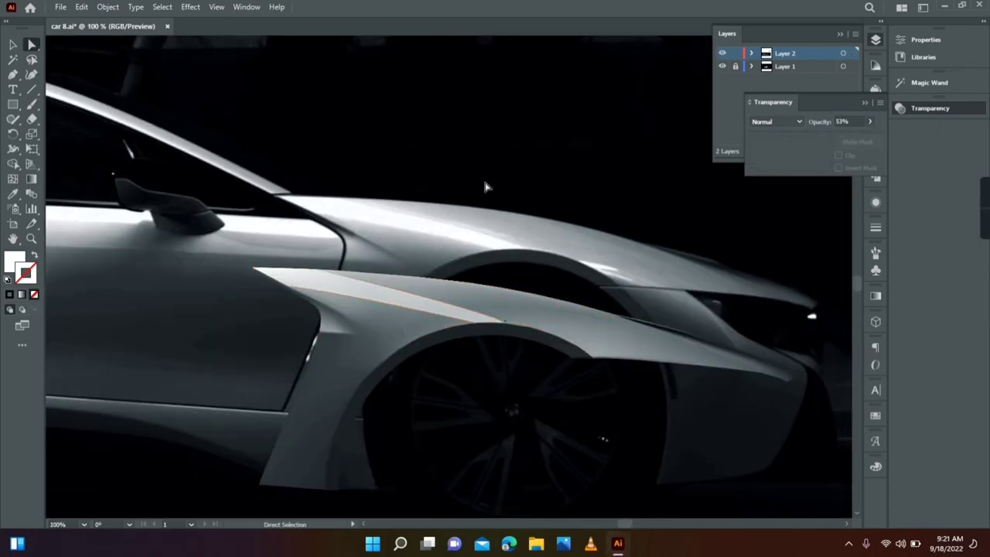
Step: Nudge the fender highlight shape slightly left
{"action": "left_click", "coordinate": [13, 44]}
{"action": "left_click", "coordinate": [433, 303]}
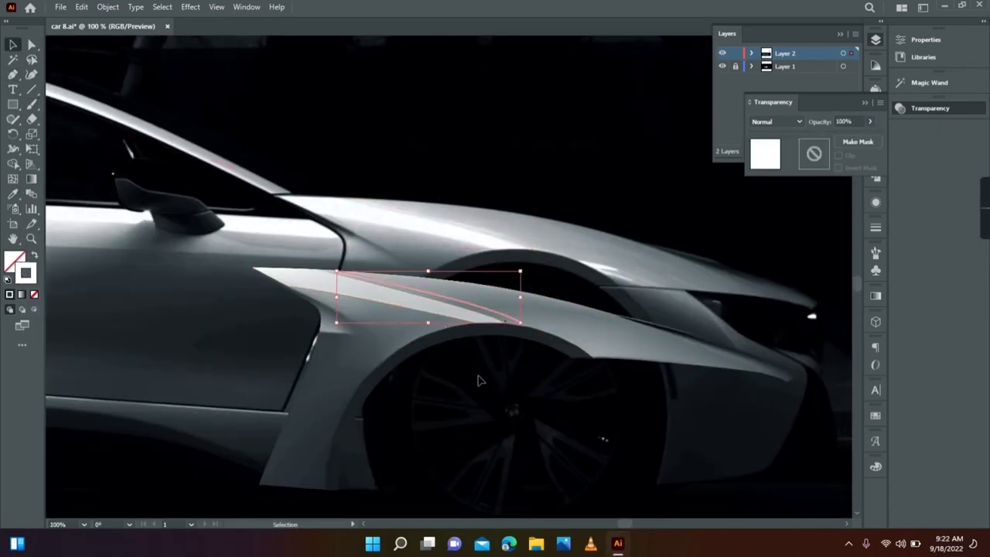
{"action": "key", "text": "Left"}
{"action": "key", "text": "Left"}
{"action": "key", "text": "Left"}
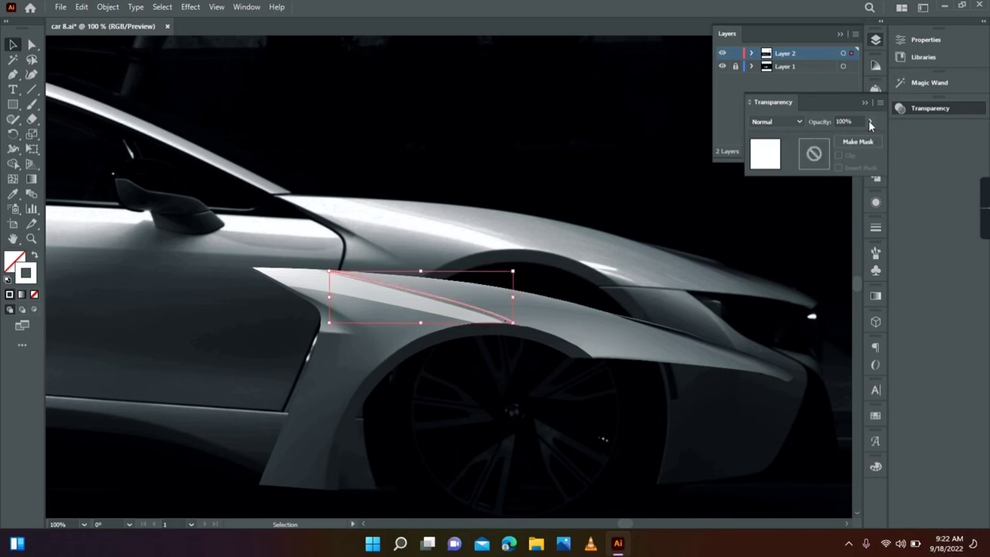
{"action": "scroll", "coordinate": [524, 269], "scroll_direction": "up", "scroll_amount": 3}
Step: Draw a small highlight path and move it down beside the wheel arch
{"action": "key", "text": "p"}
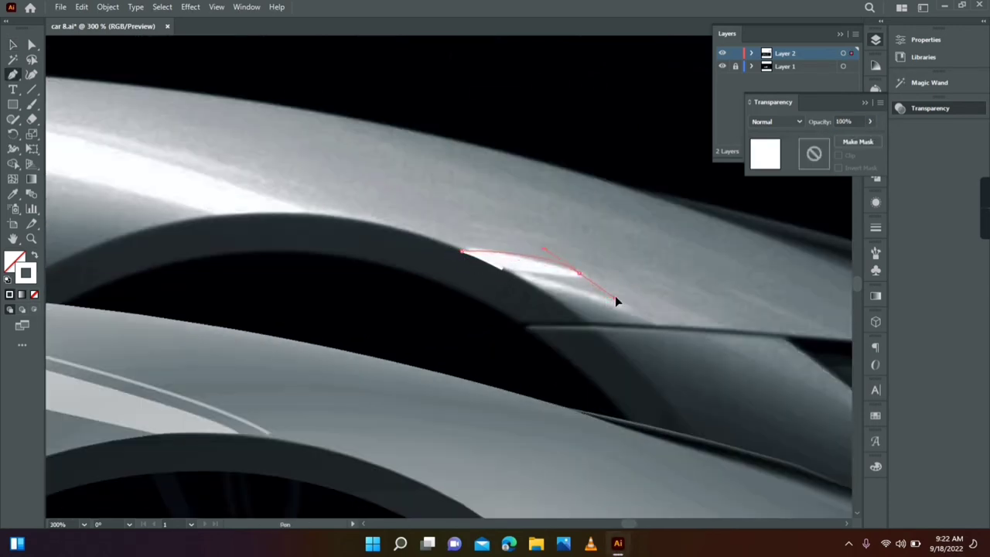
{"action": "key", "text": "v"}
{"action": "scroll", "coordinate": [484, 229], "scroll_direction": "down", "scroll_amount": 2}
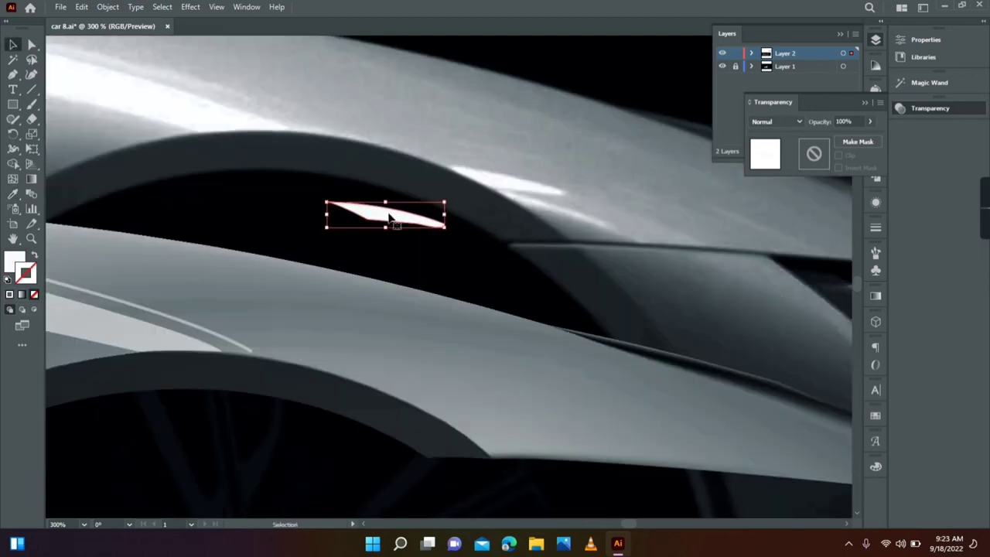
{"action": "left_click_drag", "start_coordinate": [389, 216], "coordinate": [432, 403]}
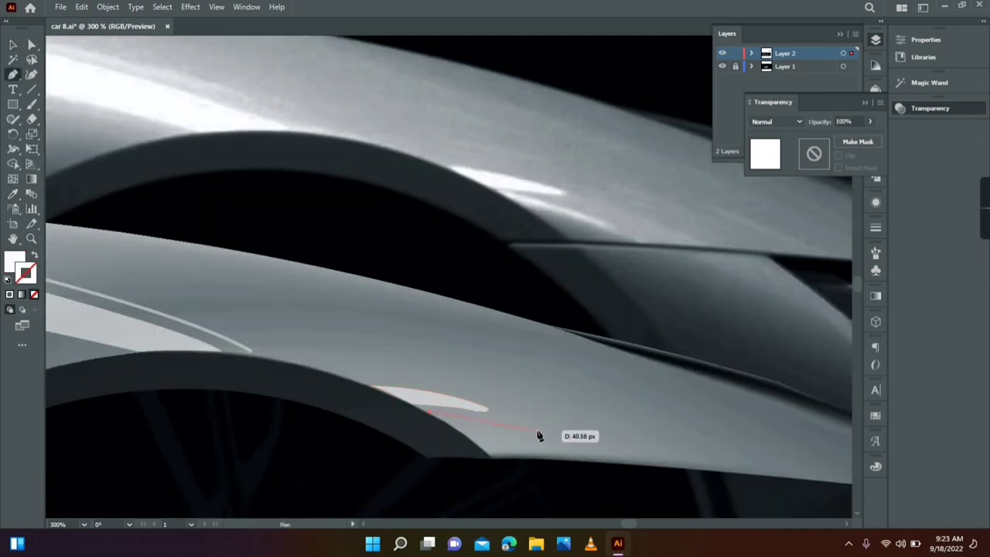
{"action": "left_click", "coordinate": [13, 44]}
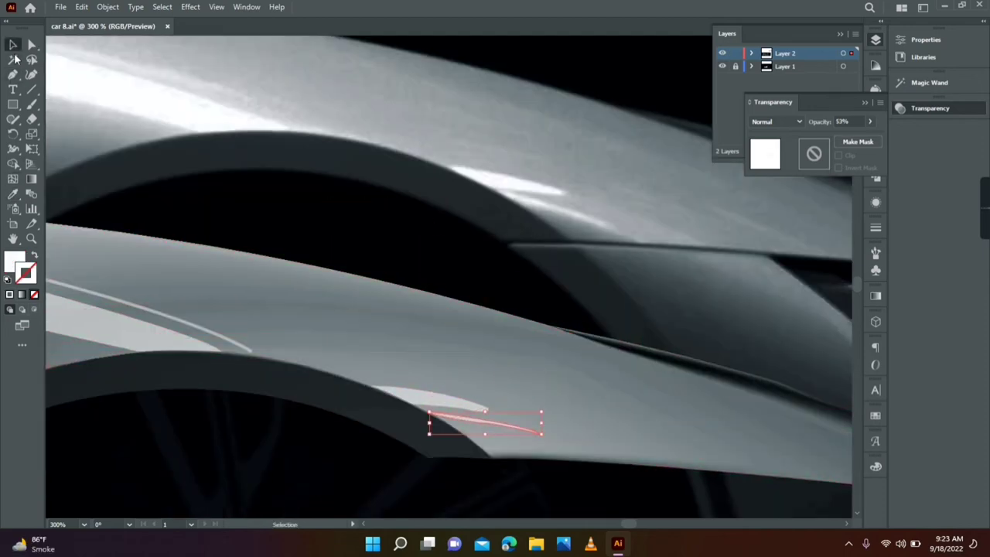
{"action": "scroll", "coordinate": [579, 435], "scroll_direction": "down", "scroll_amount": 4}
{"action": "left_click", "coordinate": [280, 284]}
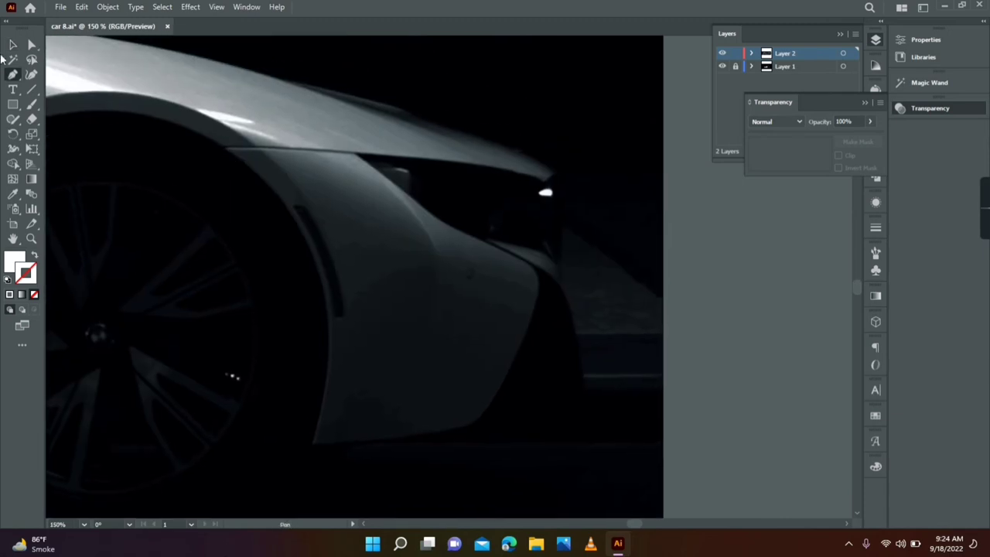
Step: Draw a white rectangle over the front bumper in outline view
{"action": "key", "text": "m"}
{"action": "left_click_drag", "start_coordinate": [306, 195], "coordinate": [458, 270]}
{"action": "key", "text": "u"}
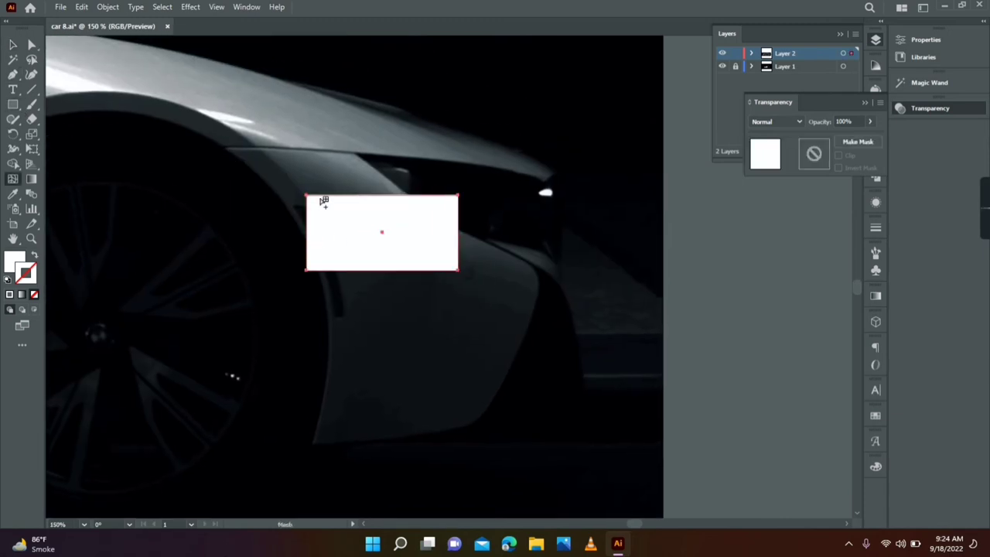
{"action": "key", "text": "ctrl+y"}
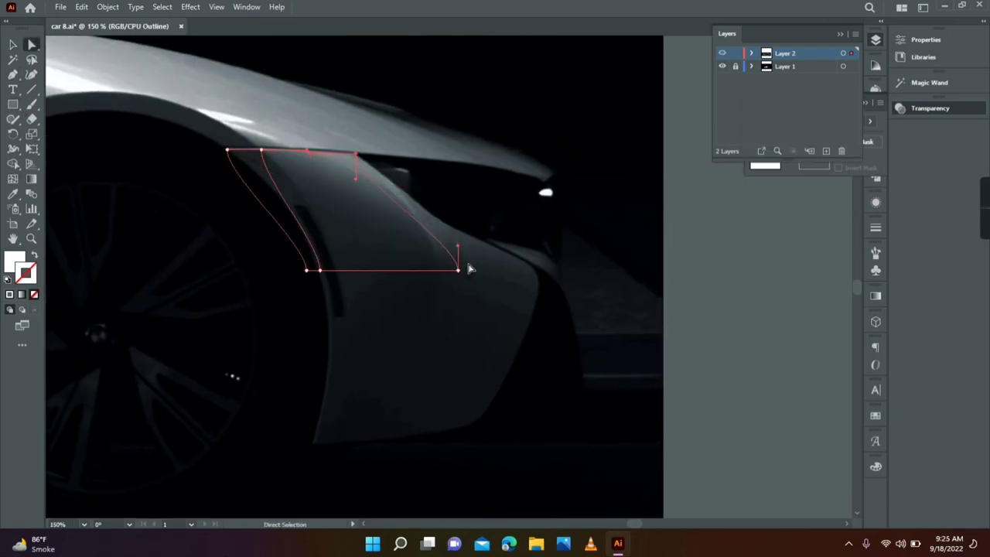
Step: Reshape the panel outline to follow the bumper contour and wheel arch edge
{"action": "left_click_drag", "start_coordinate": [332, 277], "coordinate": [325, 447]}
{"action": "left_click_drag", "start_coordinate": [261, 172], "coordinate": [349, 219]}
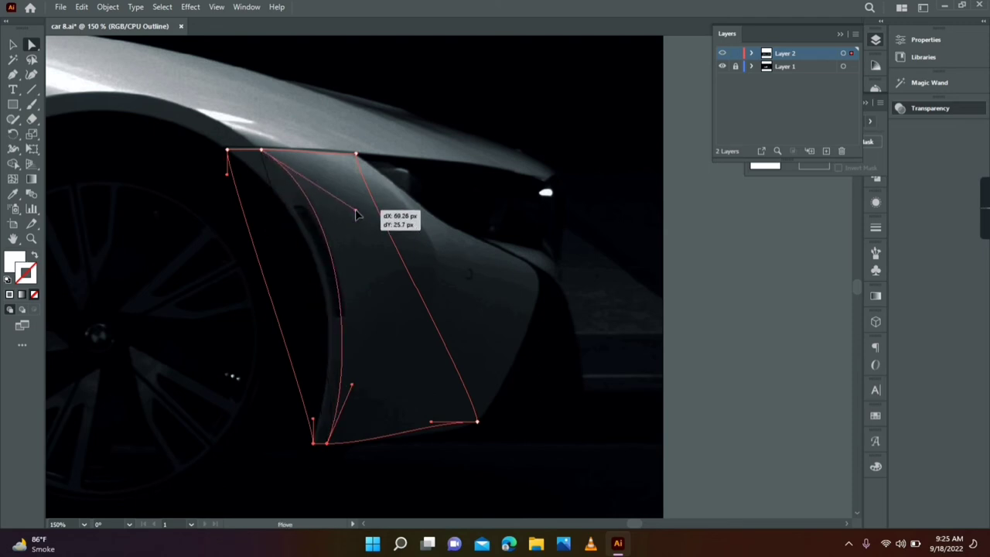
{"action": "left_click_drag", "start_coordinate": [366, 377], "coordinate": [358, 343]}
{"action": "left_click_drag", "start_coordinate": [352, 218], "coordinate": [294, 193]}
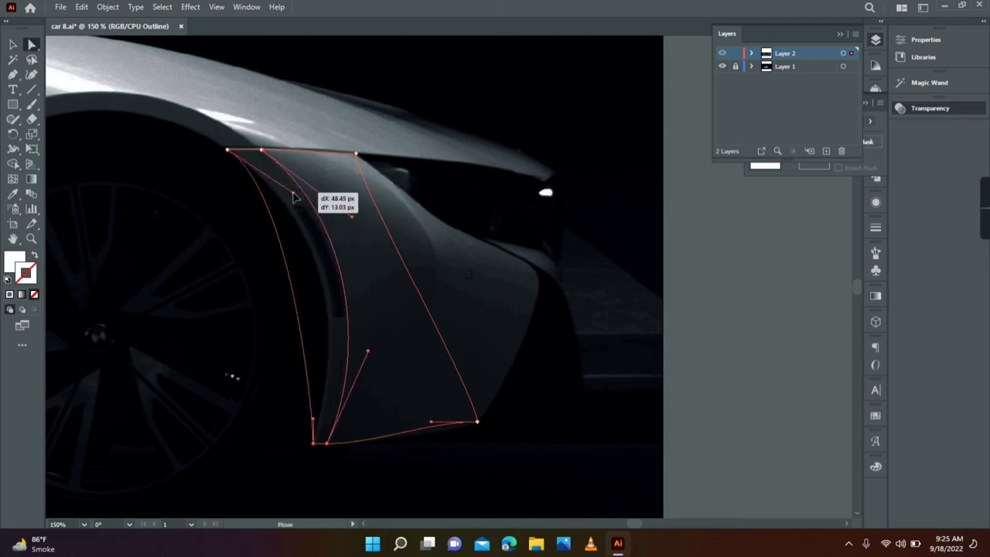
{"action": "left_click_drag", "start_coordinate": [353, 343], "coordinate": [364, 299]}
{"action": "left_click", "coordinate": [307, 429]}
{"action": "left_click_drag", "start_coordinate": [308, 429], "coordinate": [358, 287]}
{"action": "left_click", "coordinate": [409, 327]}
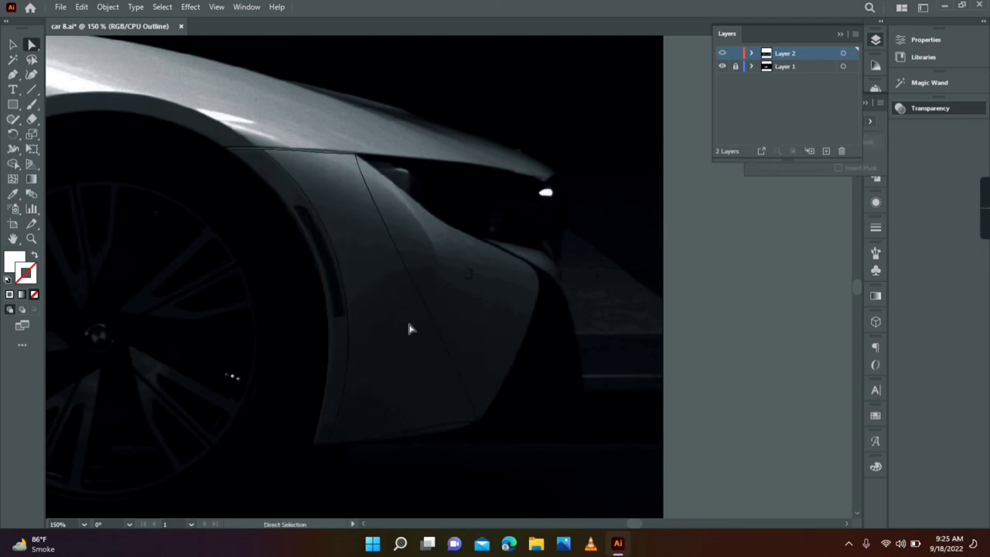
{"action": "left_click", "coordinate": [276, 209]}
Step: Refine the panel's curve handles, upper corner and inner fender curve
{"action": "left_click", "coordinate": [13, 75]}
{"action": "left_click", "coordinate": [401, 322], "text": "ctrl"}
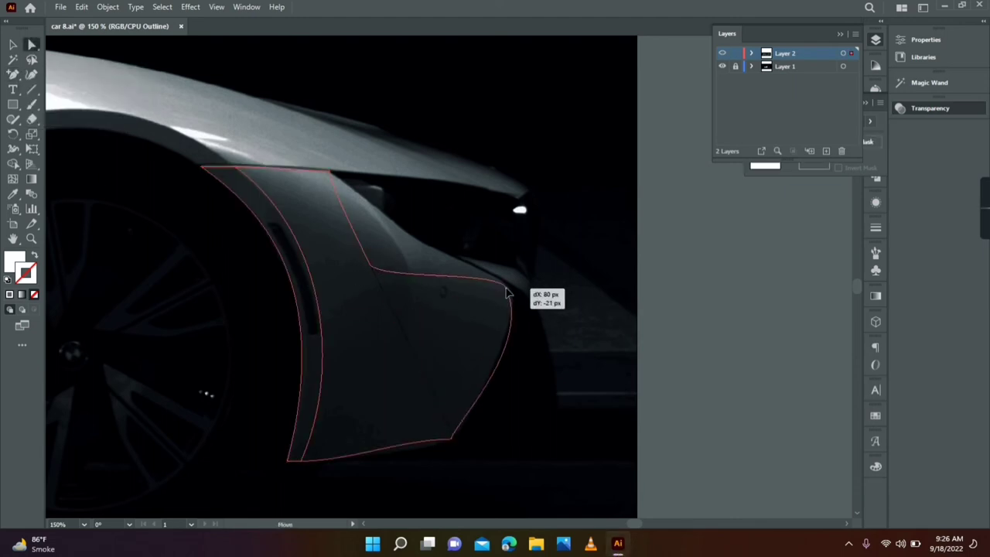
{"action": "left_click_drag", "start_coordinate": [522, 356], "coordinate": [530, 326]}
{"action": "scroll", "coordinate": [415, 362], "scroll_direction": "down", "scroll_amount": 2}
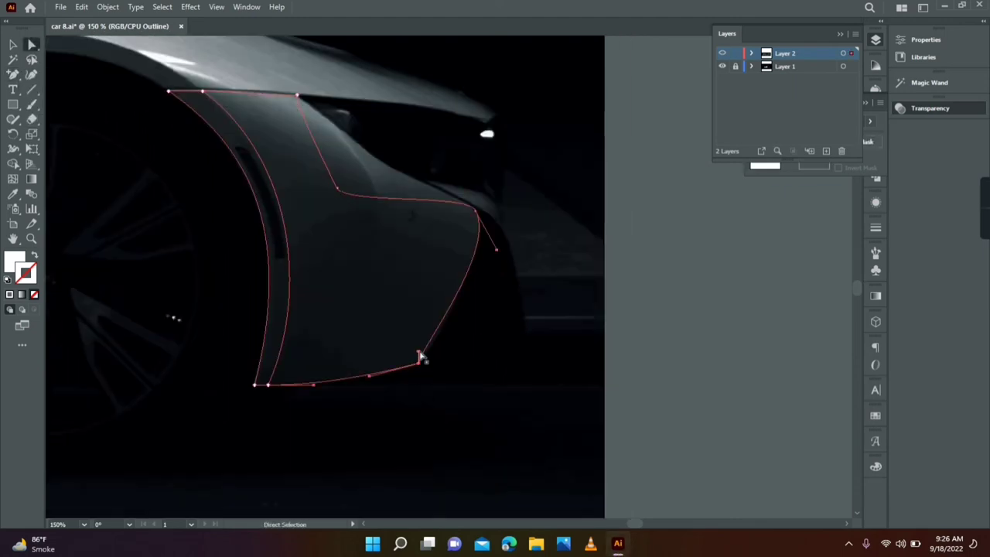
{"action": "scroll", "coordinate": [499, 255], "scroll_direction": "up", "scroll_amount": 4}
{"action": "left_click_drag", "start_coordinate": [365, 273], "coordinate": [399, 299]}
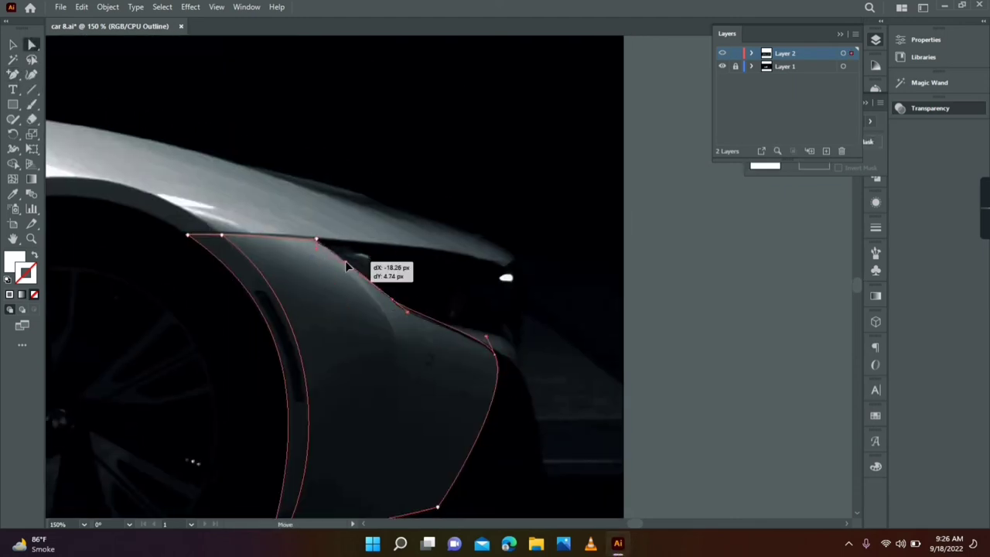
{"action": "scroll", "coordinate": [489, 346], "scroll_direction": "up", "scroll_amount": 3}
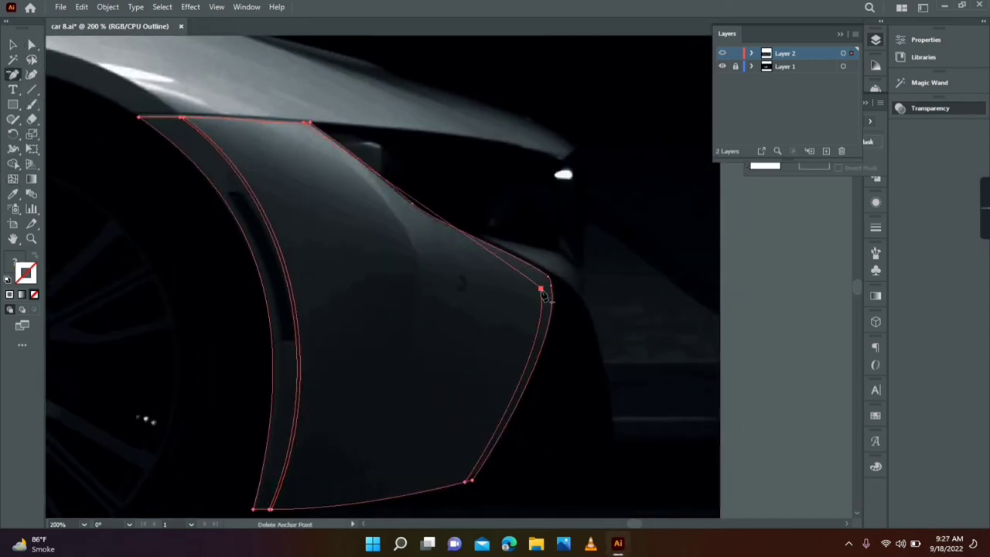
{"action": "left_click_drag", "start_coordinate": [381, 164], "coordinate": [397, 362]}
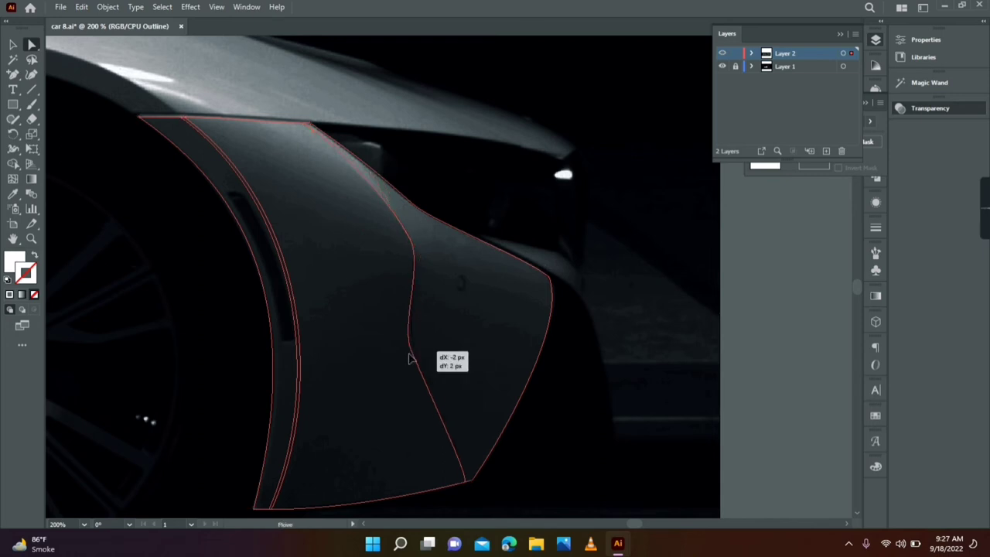
Step: Add a mesh point to the fender shape and return to full preview
{"action": "key", "text": "u"}
{"action": "left_click", "coordinate": [413, 289]}
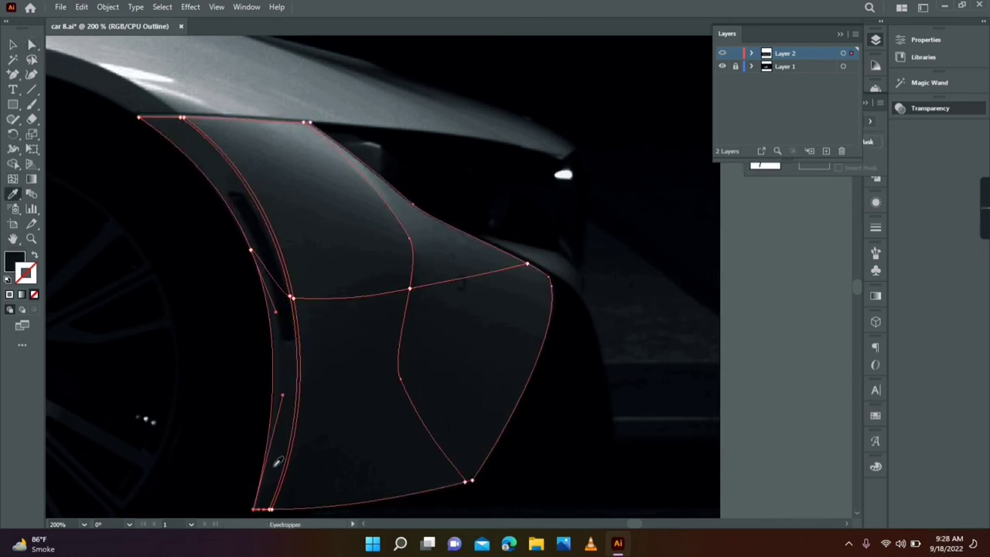
{"action": "key", "text": "a"}
{"action": "left_click_drag", "start_coordinate": [278, 458], "coordinate": [280, 502]}
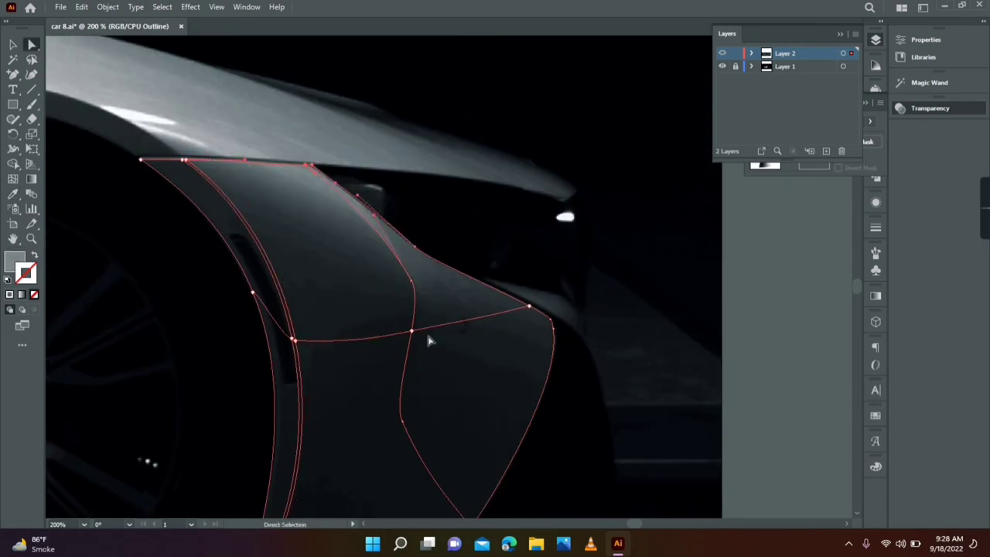
{"action": "key", "text": "ctrl+y"}
{"action": "left_click_drag", "start_coordinate": [429, 340], "coordinate": [416, 256]}
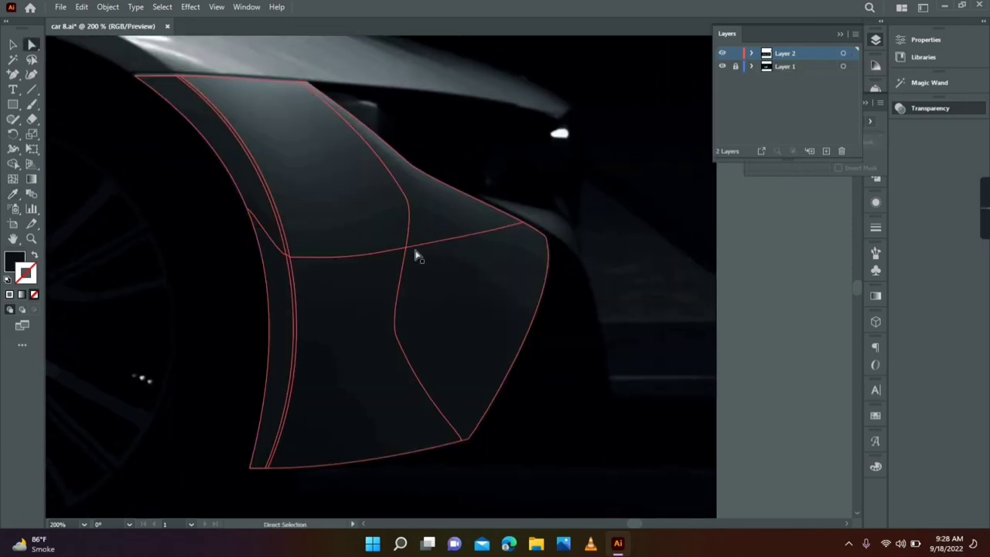
{"action": "scroll", "coordinate": [290, 421], "scroll_direction": "down", "scroll_amount": 1}
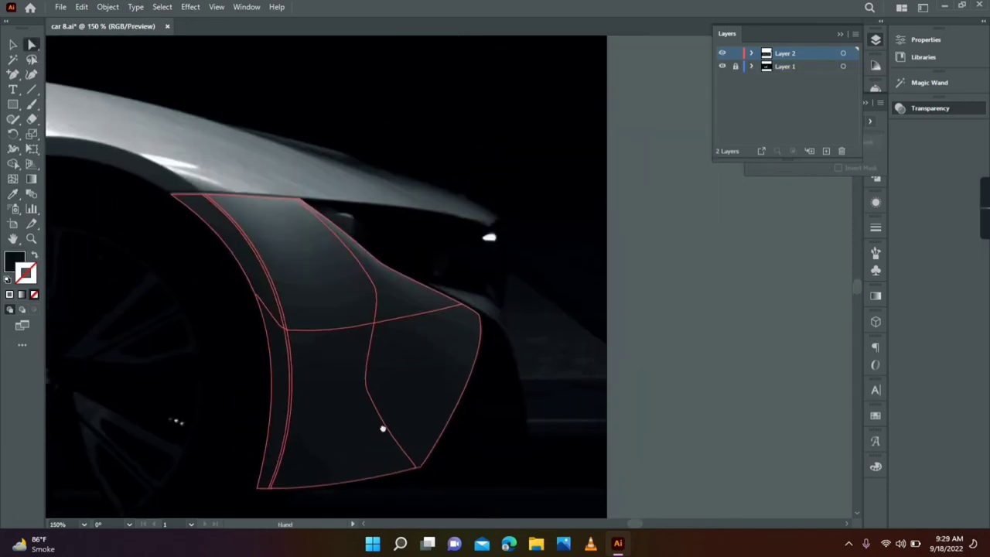
{"action": "left_click_drag", "start_coordinate": [382, 428], "coordinate": [251, 453]}
Step: Add a horizontal mesh line across the fender
{"action": "key", "text": "u"}
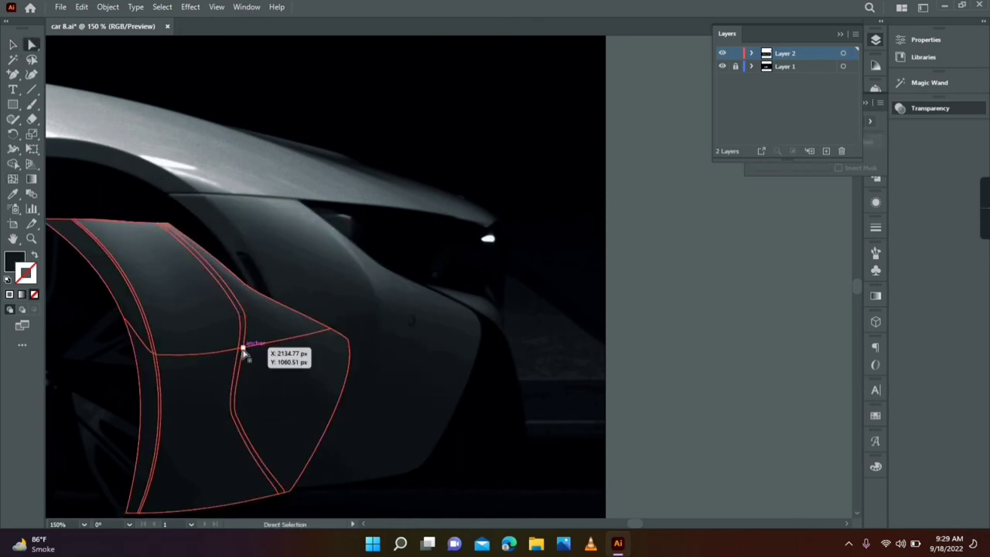
{"action": "key", "text": "a"}
{"action": "left_click", "coordinate": [240, 396]}
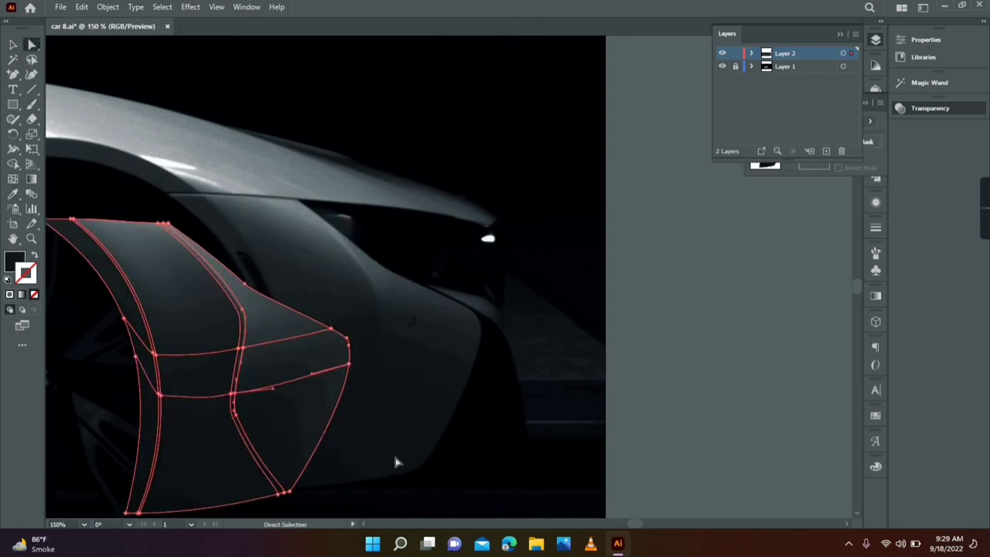
{"action": "key", "text": "a"}
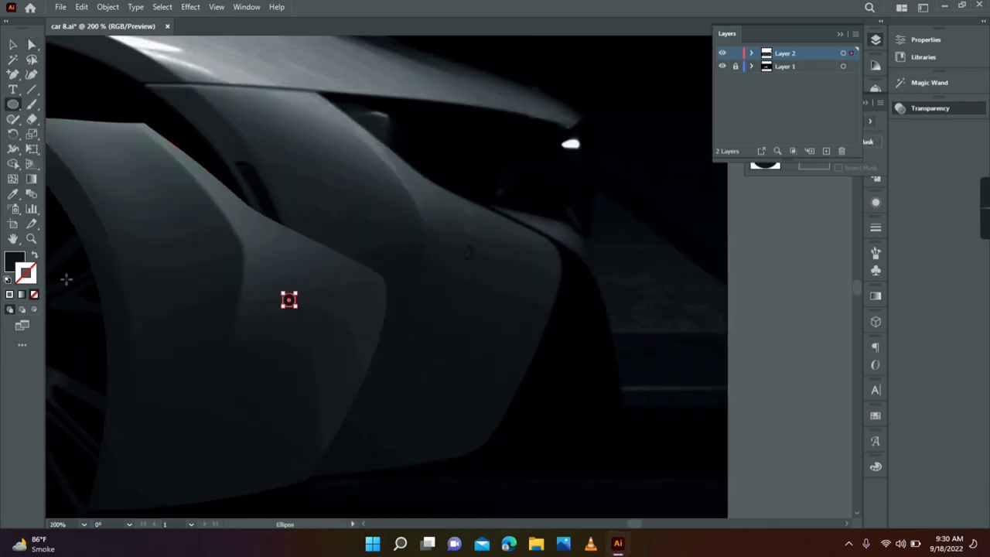
{"action": "left_click", "coordinate": [290, 298]}
{"action": "scroll", "coordinate": [293, 297], "scroll_direction": "up", "scroll_amount": 2}
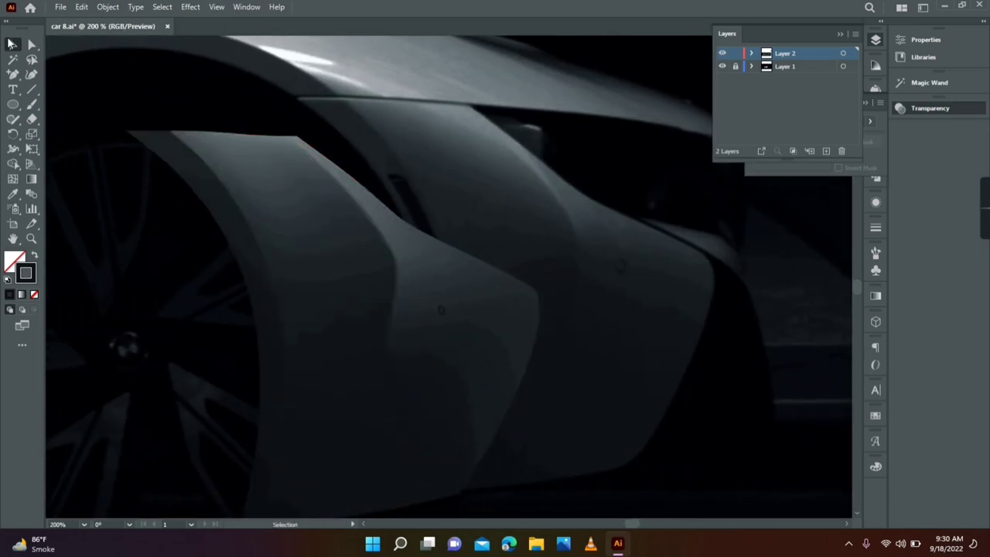
Step: Trace a thin dark sliver along the side groove, adjust its opacity, and position it
{"action": "key", "text": "p"}
{"action": "left_click", "coordinate": [394, 172]}
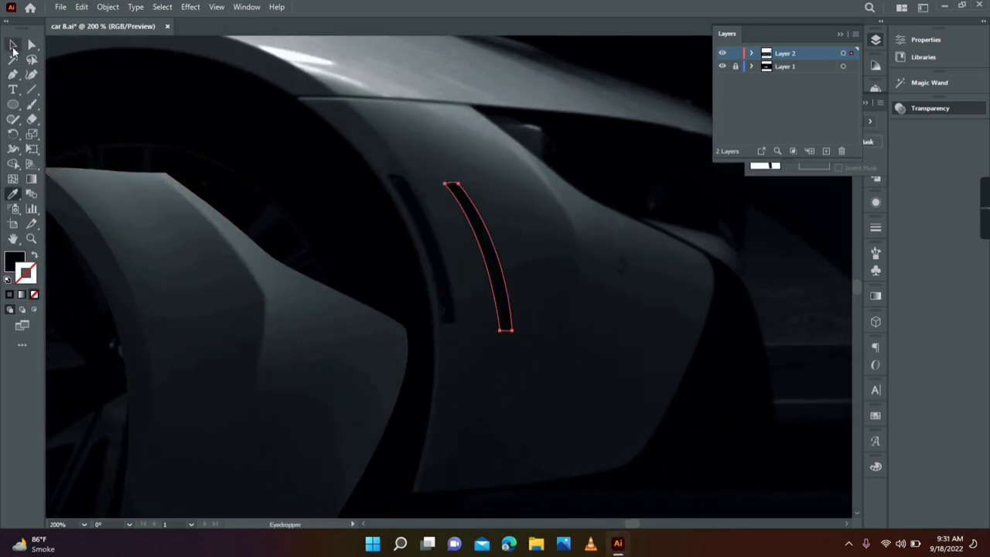
{"action": "scroll", "coordinate": [484, 239], "scroll_direction": "up", "scroll_amount": 3}
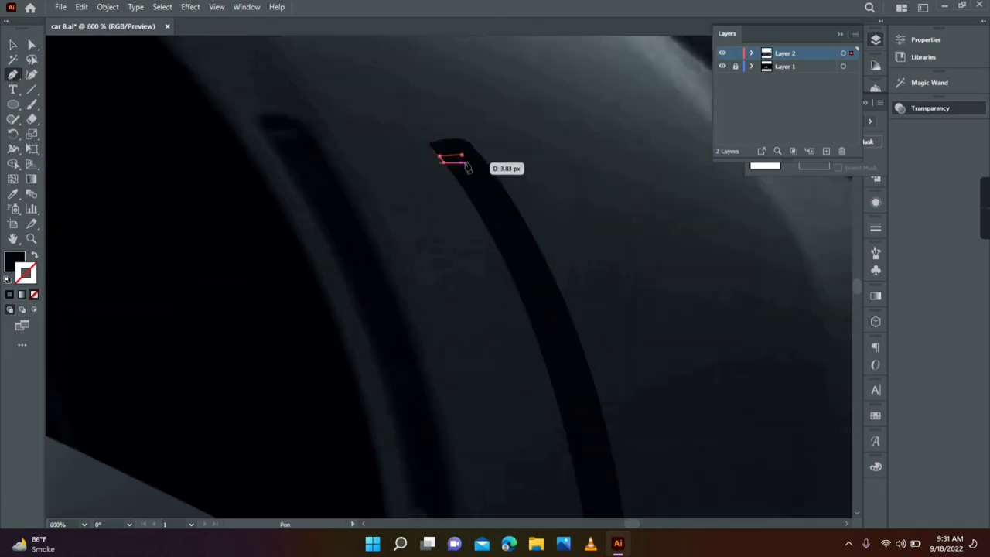
{"action": "key", "text": "v"}
{"action": "scroll", "coordinate": [255, 155], "scroll_direction": "down", "scroll_amount": 3}
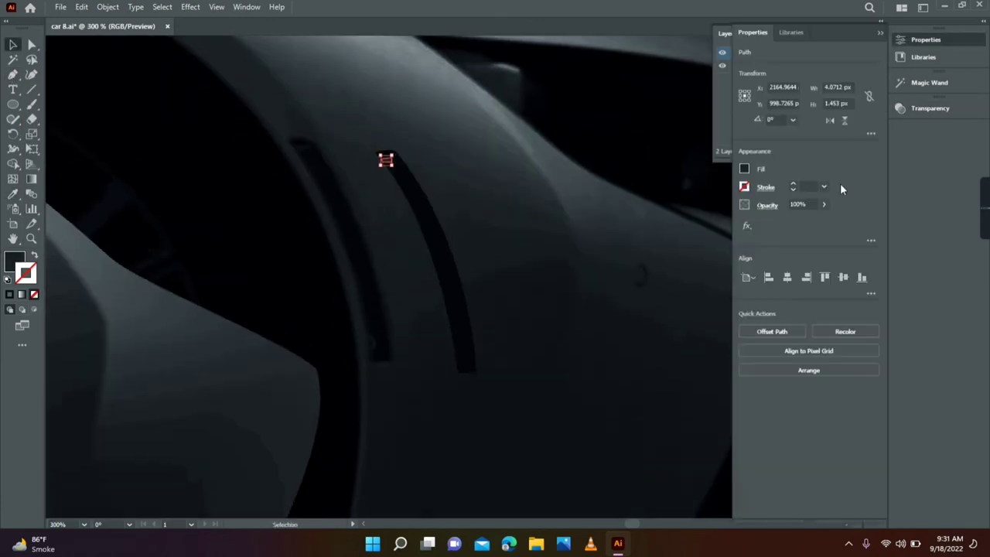
{"action": "left_click_drag", "start_coordinate": [840, 188], "coordinate": [854, 141]}
{"action": "mouse_move", "coordinate": [374, 199]}
{"action": "left_mouse_down"}
{"action": "mouse_move", "coordinate": [204, 235]}
{"action": "mouse_move", "coordinate": [299, 276]}
{"action": "left_mouse_up"}
{"action": "key", "text": "ctrl+1"}
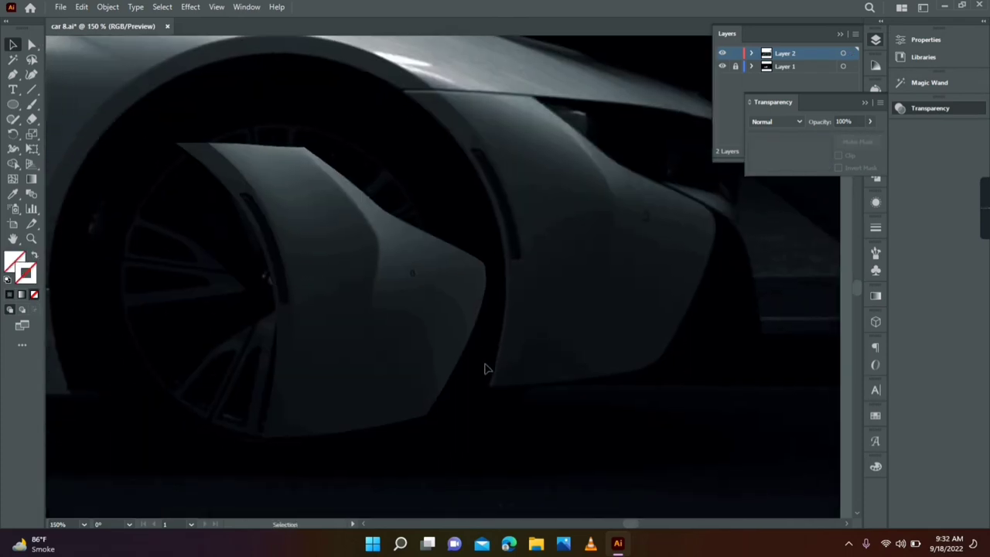
{"action": "left_click", "coordinate": [443, 397]}
{"action": "scroll", "coordinate": [443, 397], "scroll_direction": "right", "scroll_amount": 3}
Step: Trace a closed dark panel shape over the front bumper corner
{"action": "key", "text": "ctrl+="}
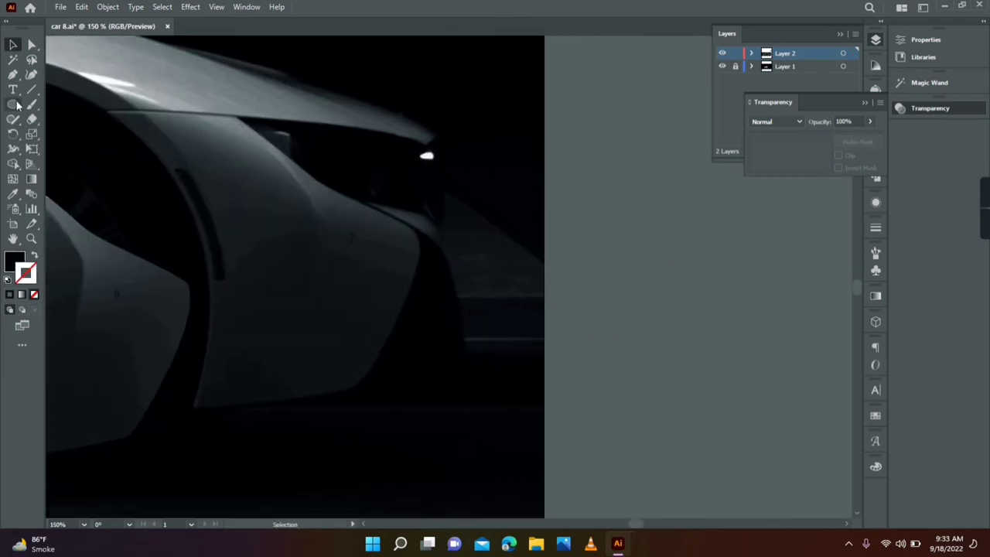
{"action": "left_click", "coordinate": [343, 391]}
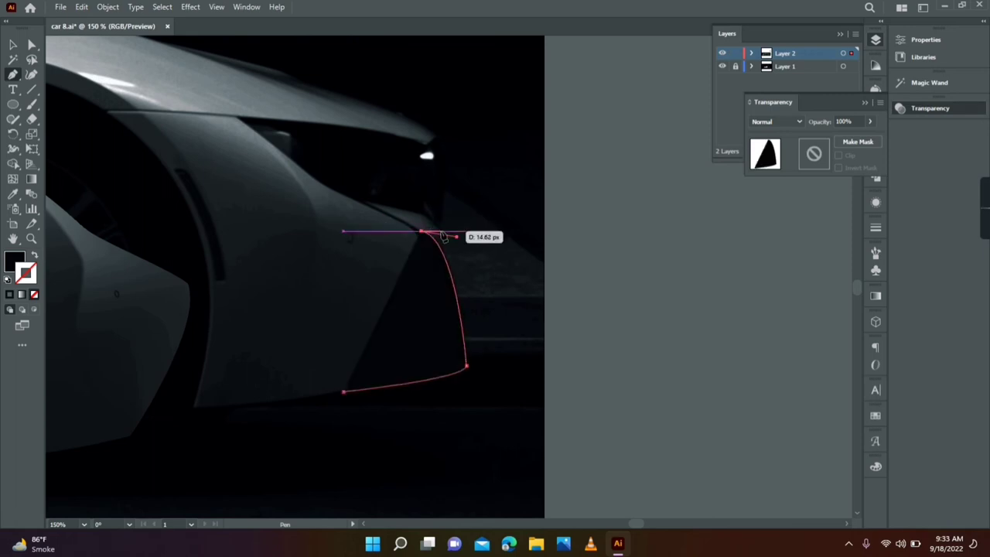
{"action": "left_click", "coordinate": [445, 138]}
{"action": "left_click", "coordinate": [188, 100]}
{"action": "left_click", "coordinate": [343, 392]}
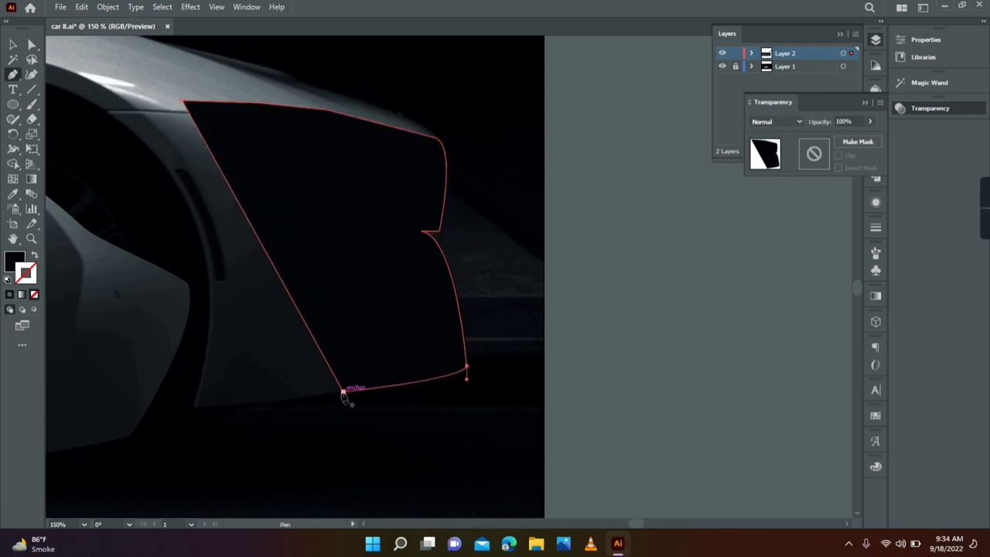
{"action": "key", "text": "v"}
{"action": "scroll", "coordinate": [343, 393], "scroll_direction": "right", "scroll_amount": 3}
{"action": "scroll", "coordinate": [343, 393], "scroll_direction": "up", "scroll_amount": 1}
Step: Draw a thin curved sliver along the headlight edge and move it down-left
{"action": "key", "text": "ctrl+="}
{"action": "key", "text": "ctrl+="}
{"action": "left_click", "coordinate": [315, 217]}
{"action": "left_click_drag", "start_coordinate": [360, 278], "coordinate": [341, 320]}
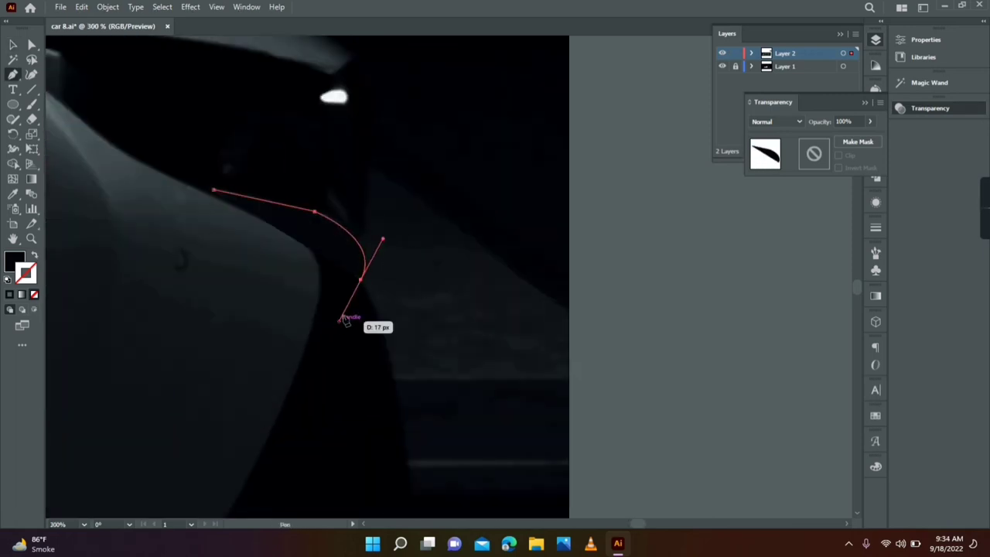
{"action": "key", "text": "shift+x"}
{"action": "left_click", "coordinate": [213, 190]}
{"action": "key", "text": "shift+x"}
{"action": "key", "text": "v"}
{"action": "left_click_drag", "start_coordinate": [315, 224], "coordinate": [236, 265]}
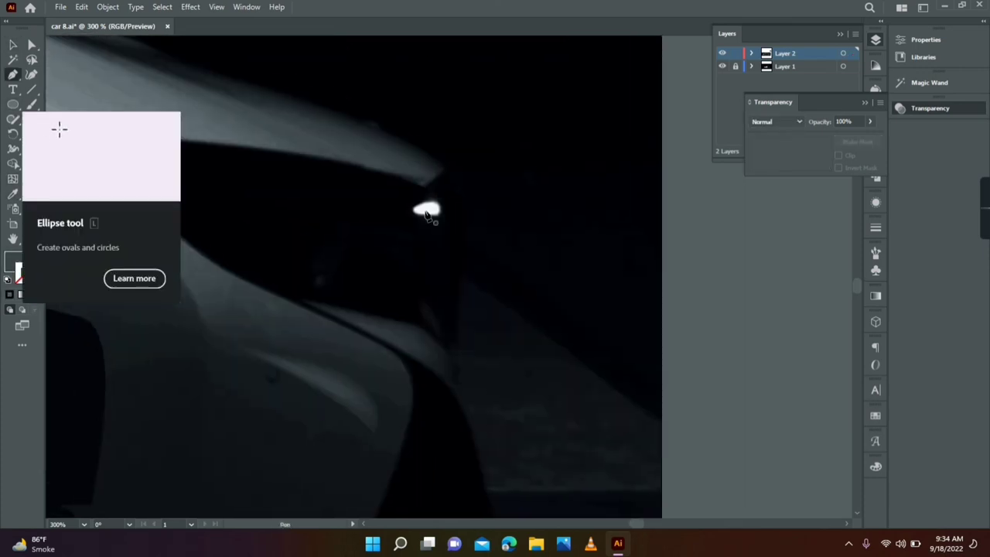
Step: Move the headlight detail shape into place and change its fill to black
{"action": "key", "text": "v"}
{"action": "left_click_drag", "start_coordinate": [427, 205], "coordinate": [347, 283]}
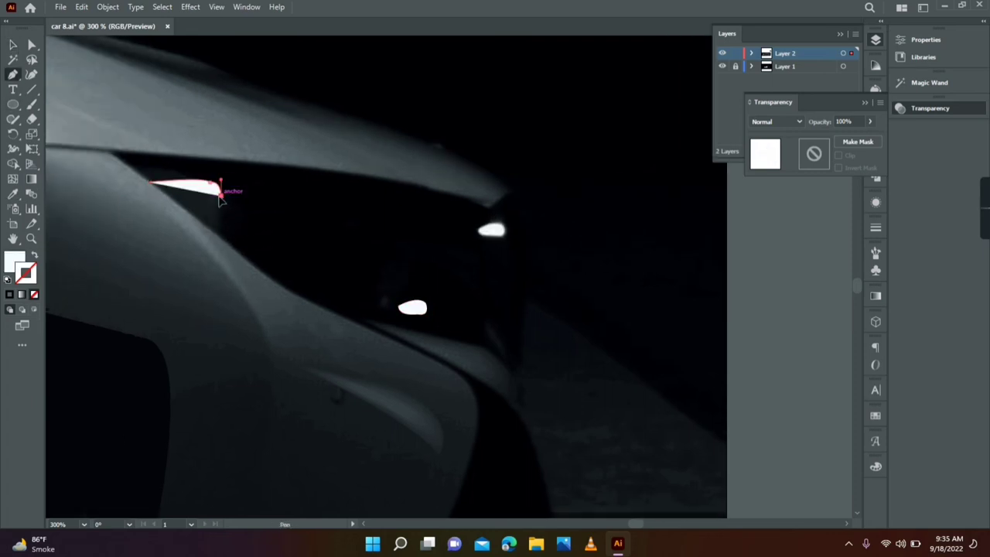
{"action": "left_click_drag", "start_coordinate": [185, 197], "coordinate": [126, 227]}
{"action": "key", "text": "shift+x"}
{"action": "left_click", "coordinate": [16, 178]}
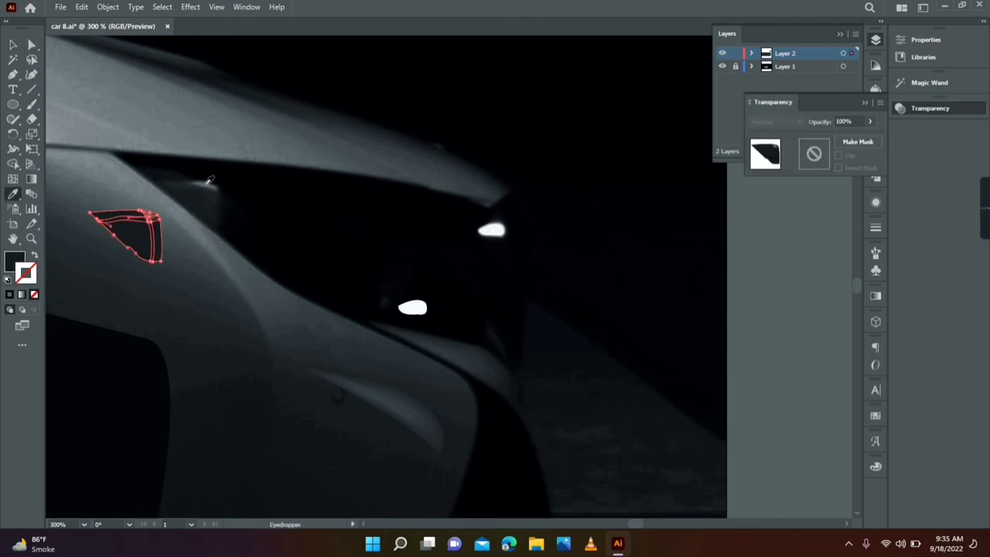
{"action": "left_click", "coordinate": [130, 259]}
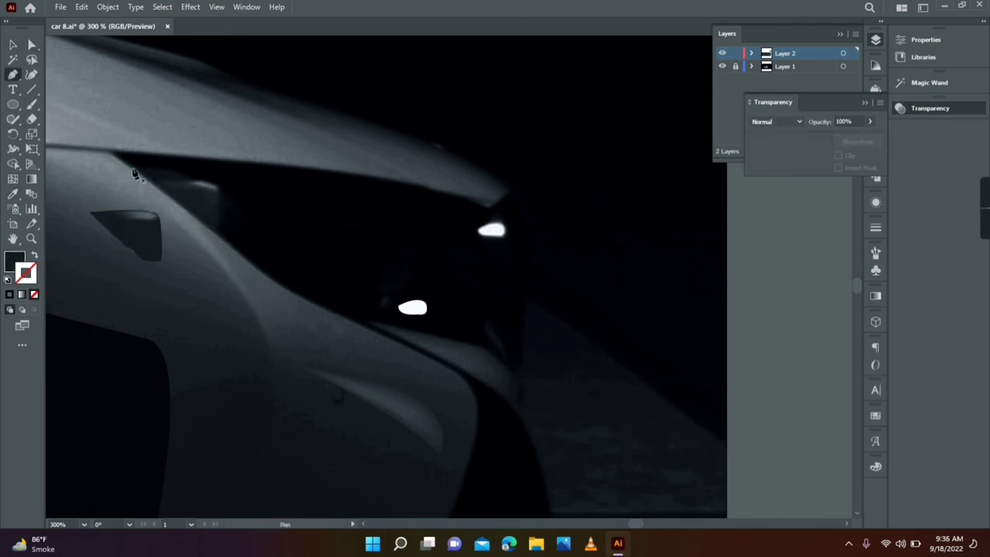
Step: Select the new detail shape and nudge it up into place
{"action": "key", "text": "v"}
{"action": "left_click", "coordinate": [870, 121]}
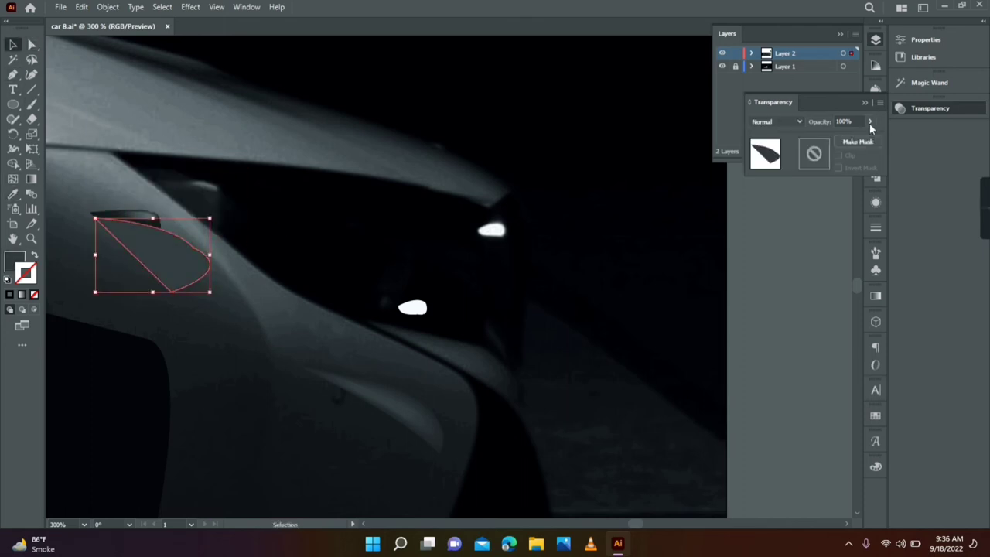
{"action": "left_click_drag", "start_coordinate": [202, 232], "coordinate": [206, 221]}
{"action": "key", "text": "p"}
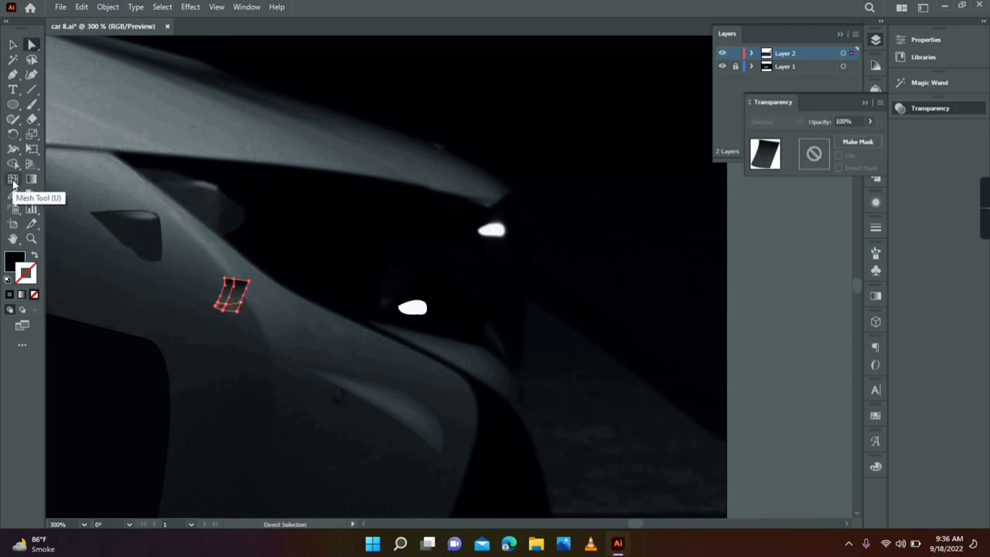
{"action": "left_click", "coordinate": [250, 327]}
{"action": "key", "text": "v"}
{"action": "left_click", "coordinate": [232, 294]}
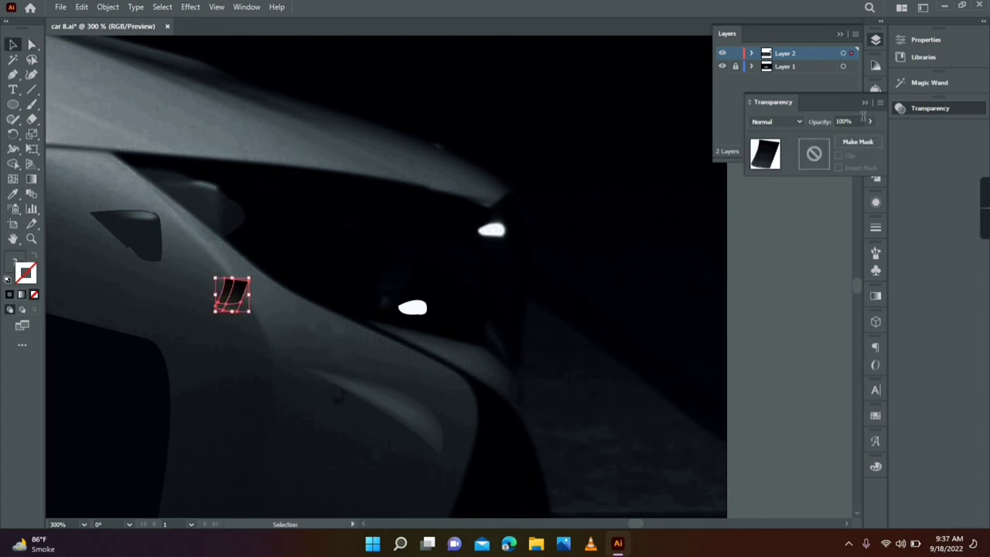
{"action": "left_click", "coordinate": [506, 306]}
Step: Draw a small pointed detail path near the headlight
{"action": "left_click", "coordinate": [486, 323]}
{"action": "left_click", "coordinate": [507, 345]}
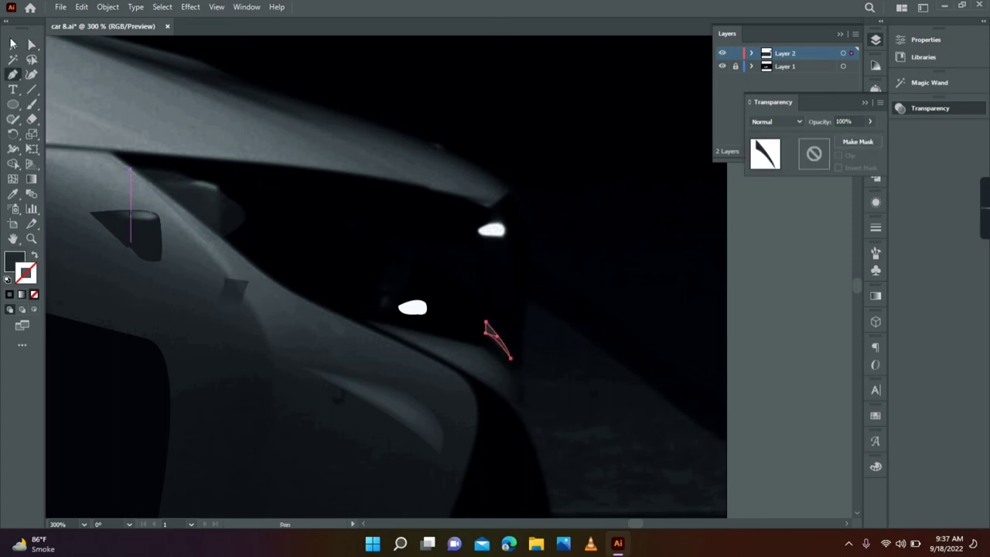
{"action": "left_click", "coordinate": [12, 44]}
{"action": "left_click", "coordinate": [604, 294]}
{"action": "scroll", "coordinate": [408, 367], "scroll_direction": "down", "scroll_amount": 2}
Step: Move the white highlight shape into place and check the surrounding small shapes
{"action": "scroll", "coordinate": [203, 328], "scroll_direction": "down", "scroll_amount": 1}
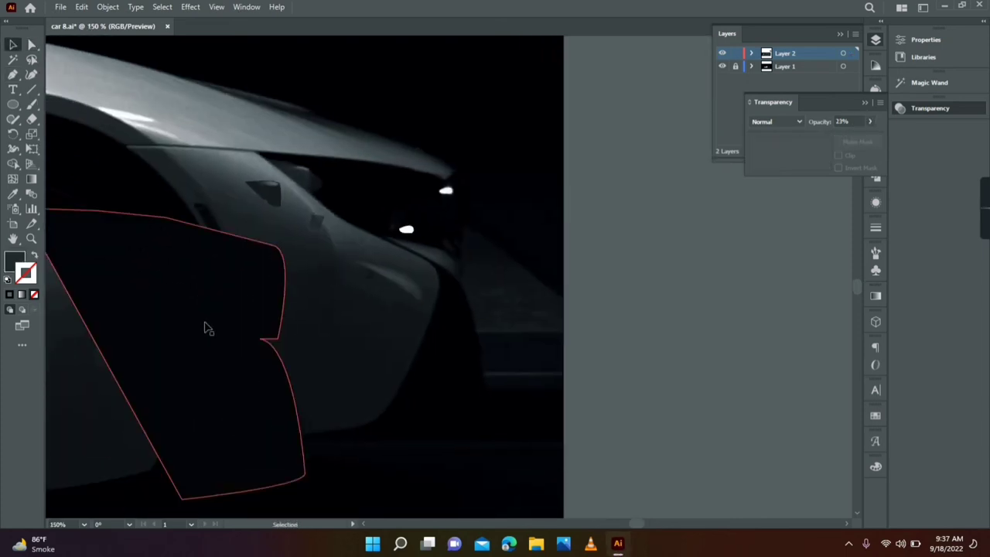
{"action": "scroll", "coordinate": [204, 328], "scroll_direction": "left", "scroll_amount": 2}
{"action": "left_click_drag", "start_coordinate": [350, 278], "coordinate": [499, 221]}
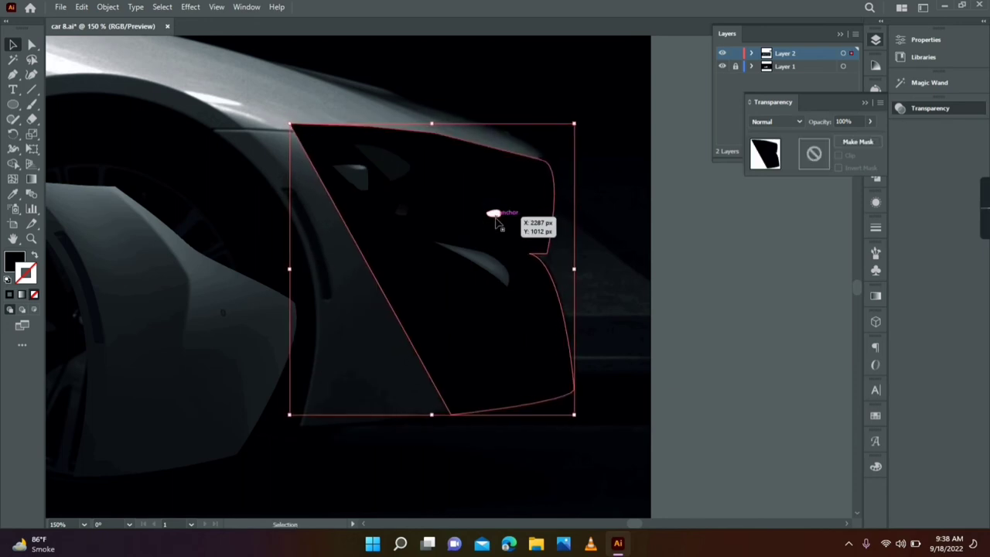
{"action": "left_click", "coordinate": [579, 256]}
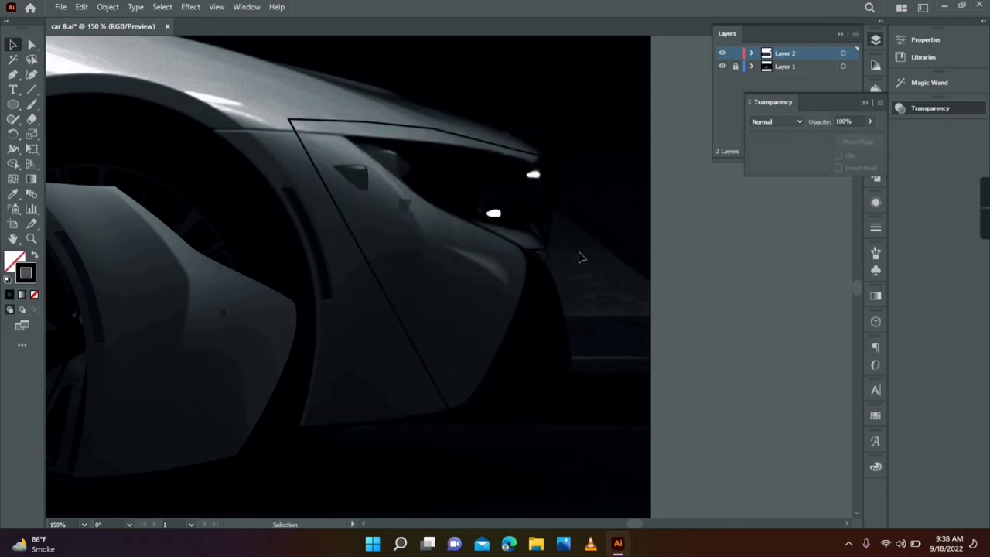
{"action": "left_click", "coordinate": [387, 247]}
{"action": "scroll", "coordinate": [551, 352], "scroll_direction": "up", "scroll_amount": 2}
{"action": "scroll", "coordinate": [464, 233], "scroll_direction": "up", "scroll_amount": 1}
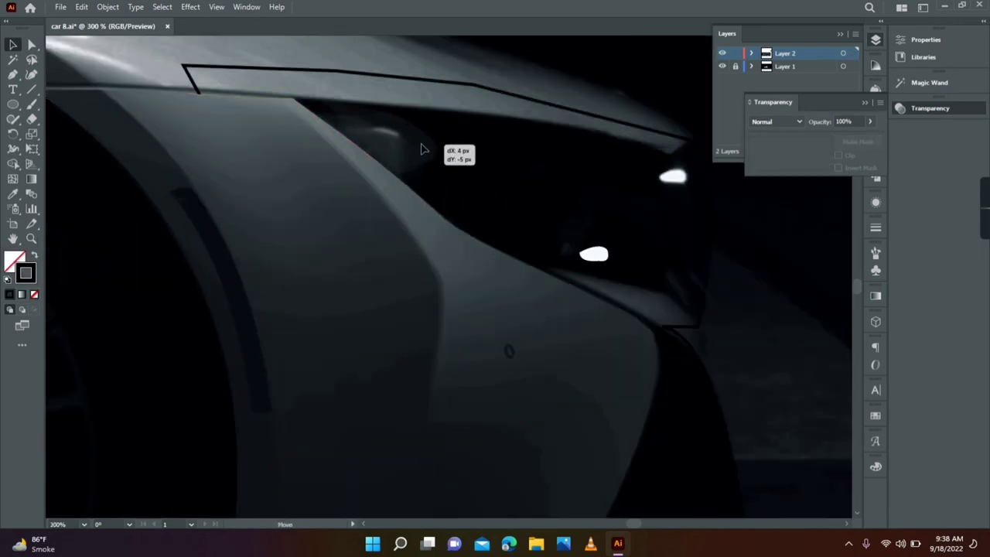
{"action": "left_click", "coordinate": [396, 174]}
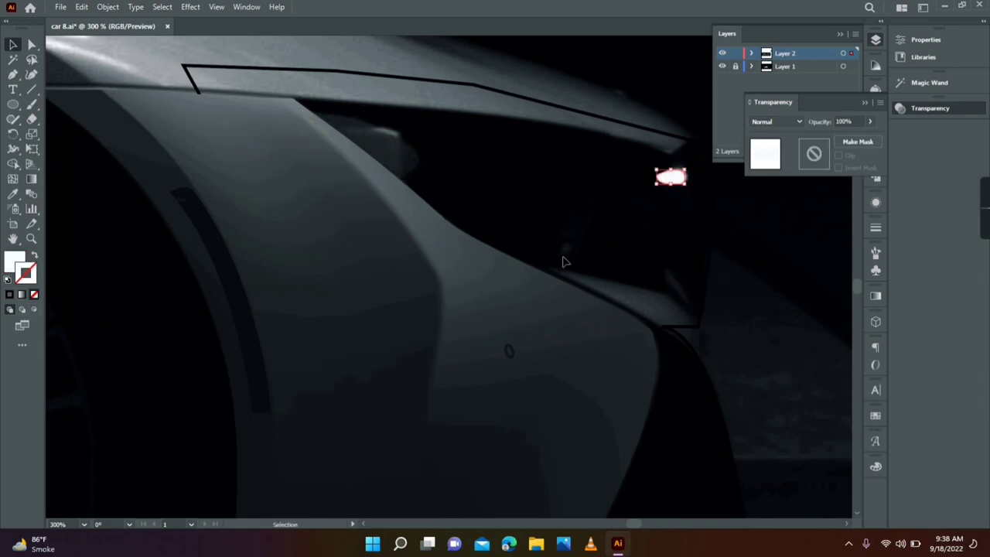
{"action": "scroll", "coordinate": [442, 310], "scroll_direction": "down", "scroll_amount": 2}
{"action": "left_click", "coordinate": [442, 309]}
{"action": "left_click", "coordinate": [327, 422]}
Step: Move the small top-right highlight shape down onto the car body
{"action": "left_click", "coordinate": [486, 324]}
{"action": "left_click", "coordinate": [420, 109]}
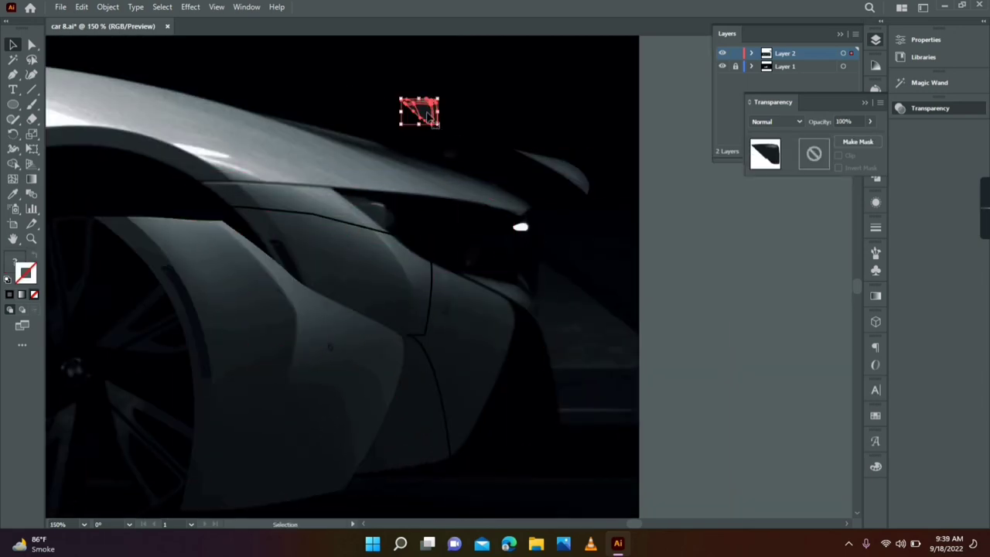
{"action": "left_click", "coordinate": [342, 464]}
{"action": "scroll", "coordinate": [342, 433], "scroll_direction": "up", "scroll_amount": 1}
{"action": "scroll", "coordinate": [417, 260], "scroll_direction": "up", "scroll_amount": 1}
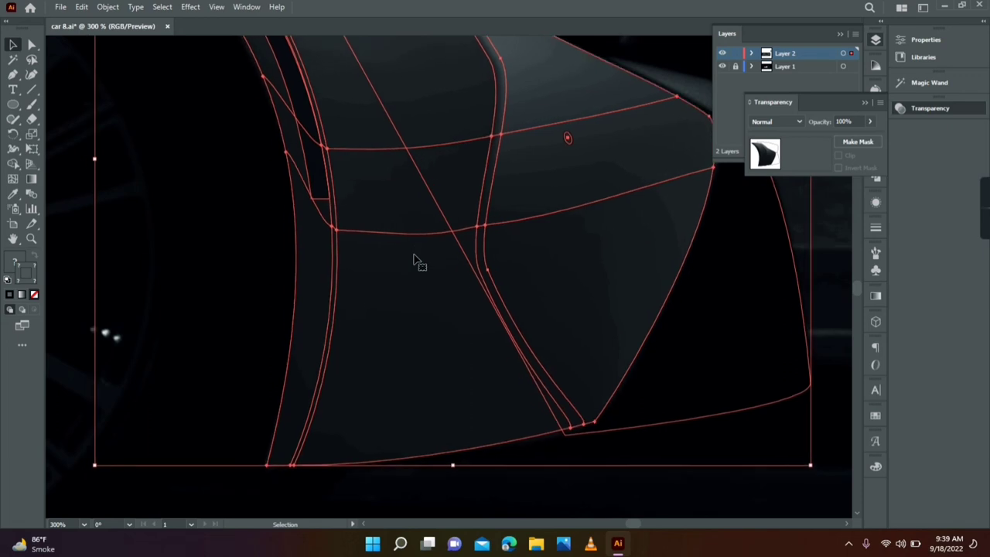
{"action": "scroll", "coordinate": [498, 347], "scroll_direction": "down", "scroll_amount": 3}
{"action": "left_click", "coordinate": [807, 347]}
{"action": "left_click", "coordinate": [681, 182]}
{"action": "left_click_drag", "start_coordinate": [681, 181], "coordinate": [574, 416]}
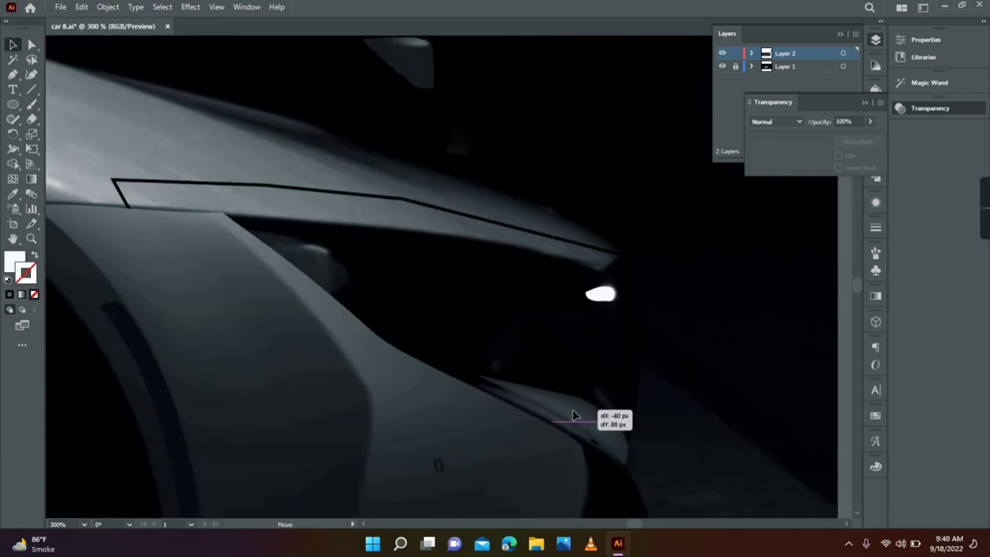
{"action": "left_click", "coordinate": [290, 265]}
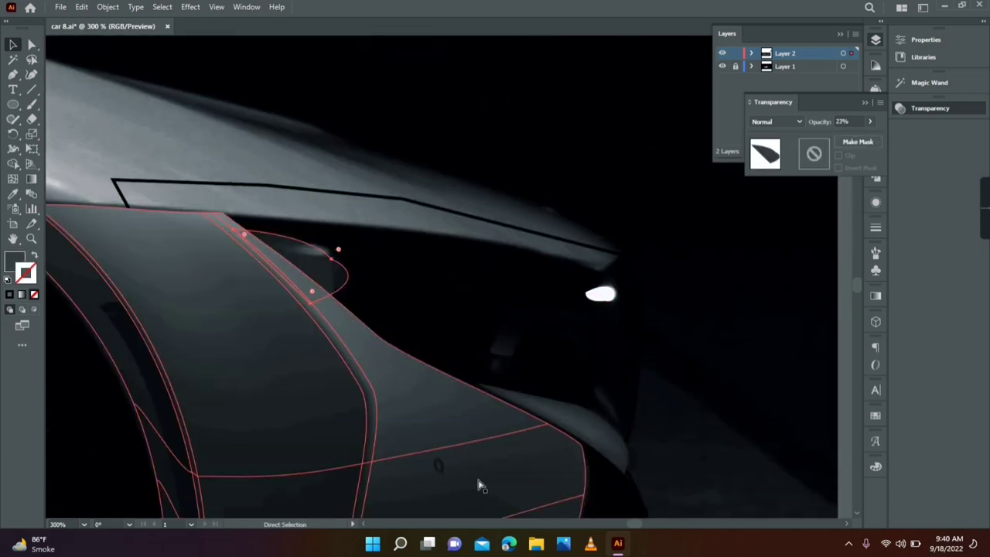
{"action": "key", "text": "ctrl+shift+a"}
{"action": "key", "text": "ctrl+shift+a"}
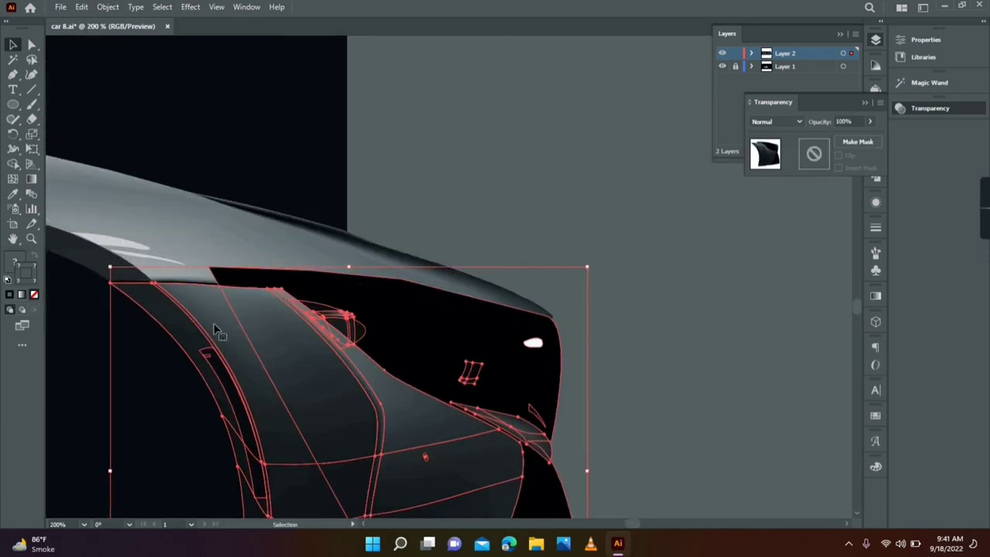
Step: Send the traced body panel group behind the other shapes
{"action": "right_click", "coordinate": [302, 138]}
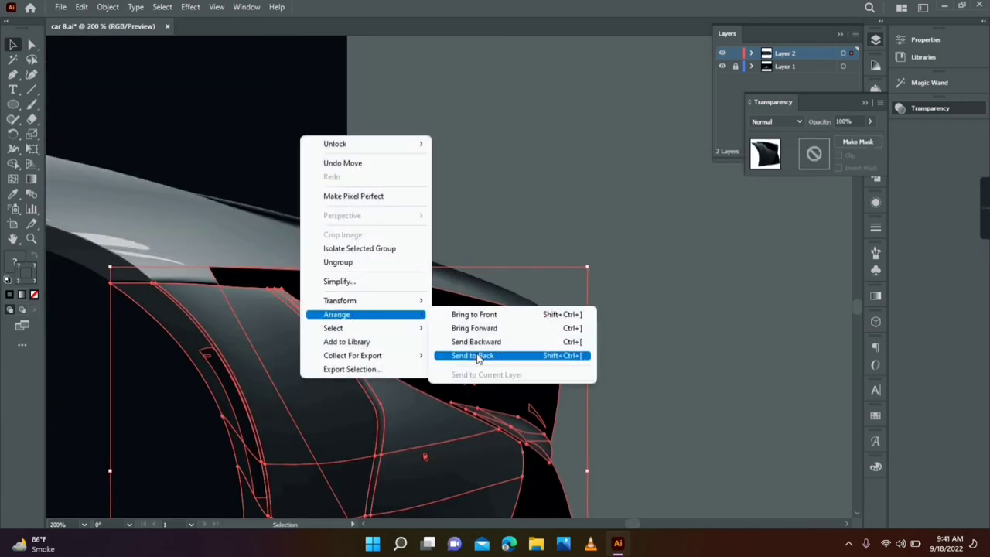
{"action": "left_click", "coordinate": [478, 356]}
{"action": "right_click", "coordinate": [435, 48]}
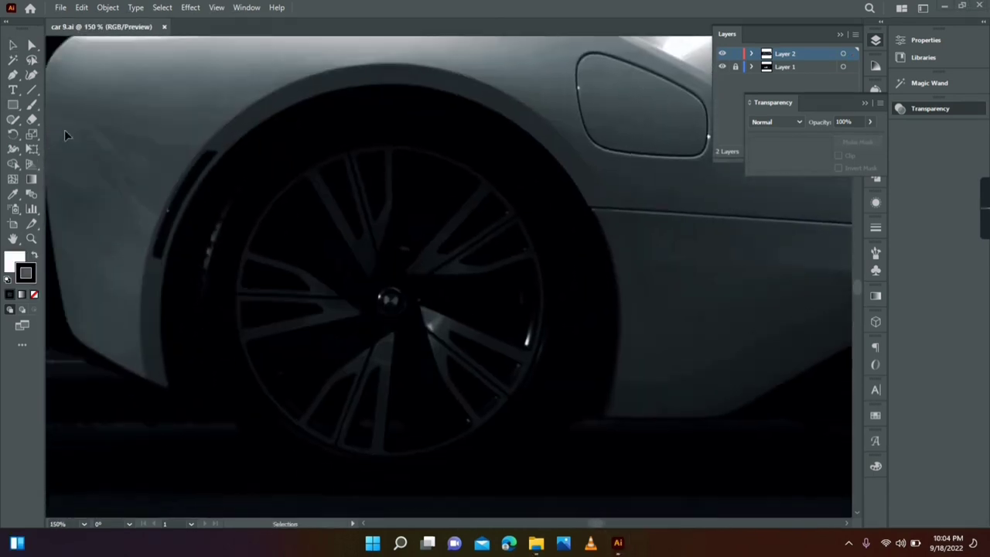
Step: Trace a spoke outline on the wheel and fill it with the sampled dark colour 0F1012
{"action": "left_click", "coordinate": [306, 178]}
{"action": "left_click", "coordinate": [346, 154]}
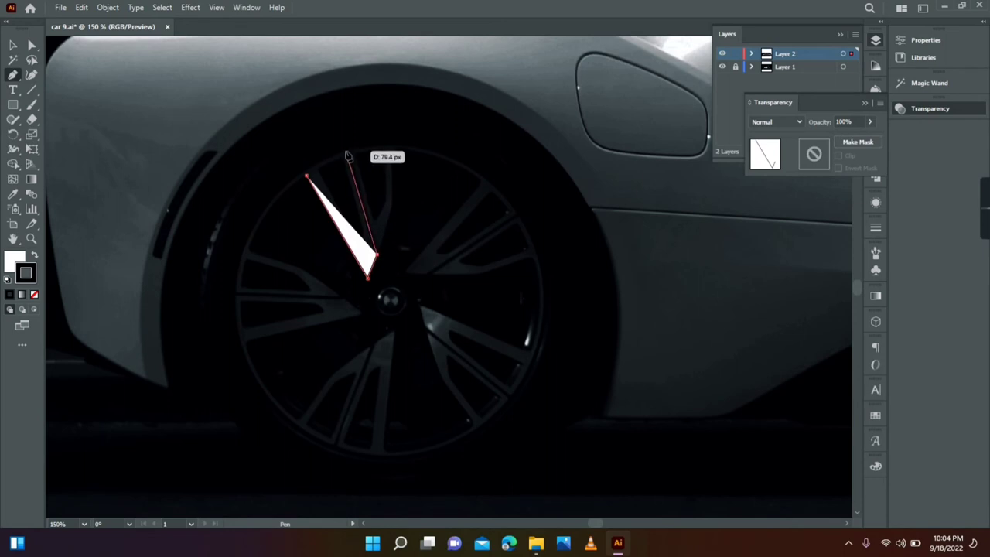
{"action": "left_click_drag", "start_coordinate": [238, 290], "coordinate": [230, 409]}
{"action": "key", "text": "slash"}
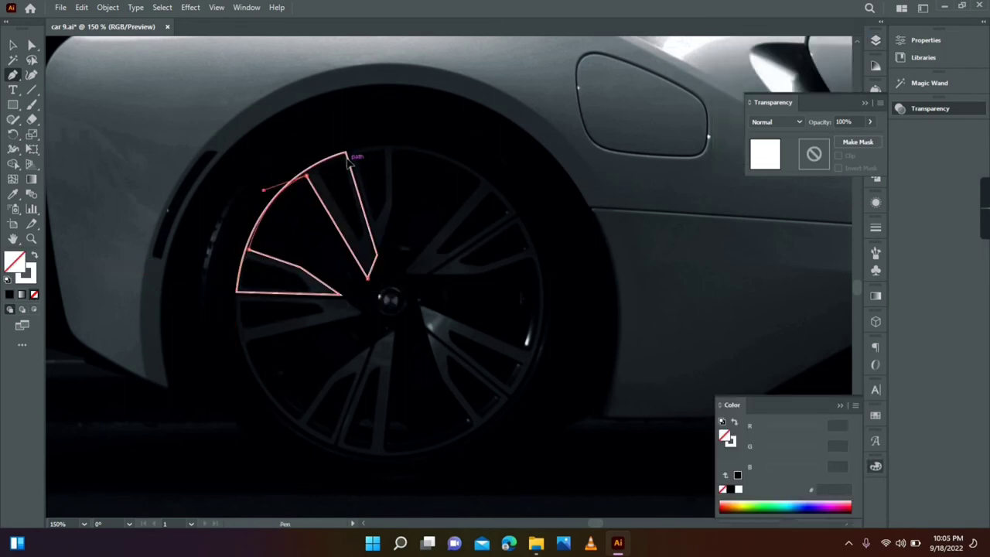
{"action": "key", "text": "v"}
{"action": "key", "text": "i"}
{"action": "left_click", "coordinate": [294, 255]}
Step: Move the dark spoke onto the upper-right spokes and outline the thin upper-left spoke
{"action": "key", "text": "a"}
{"action": "left_click_drag", "start_coordinate": [325, 233], "coordinate": [477, 255]}
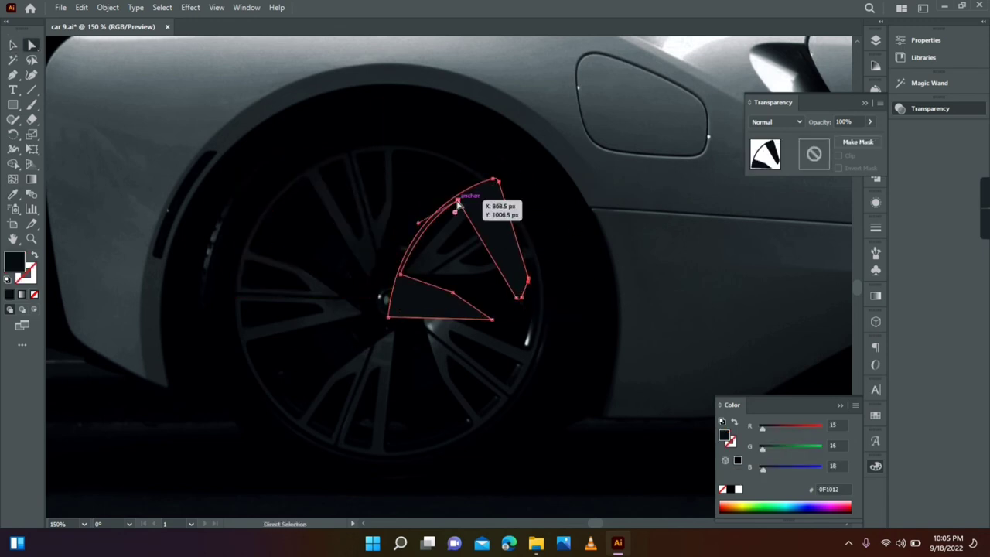
{"action": "key", "text": "ctrl+shift+a"}
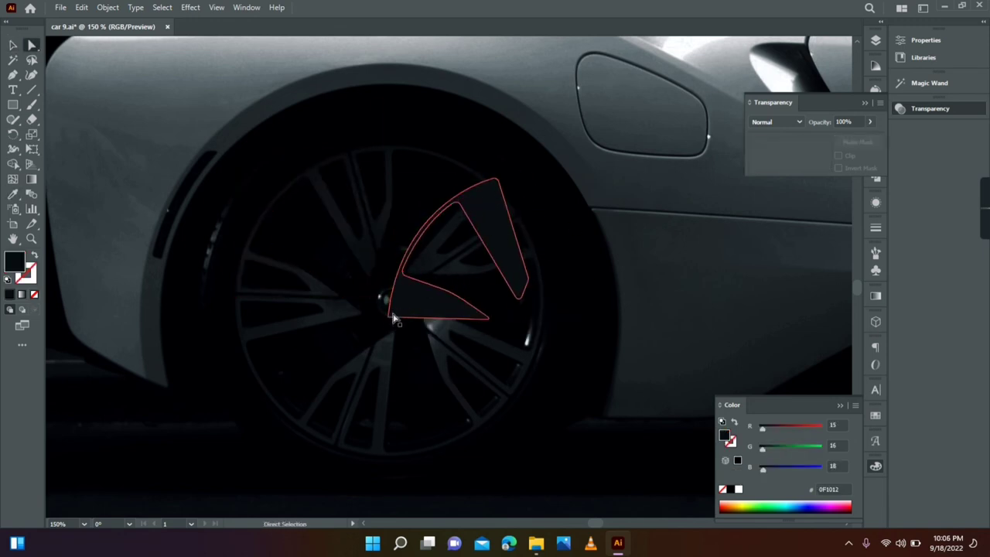
{"action": "key", "text": "ctrl+shift+a"}
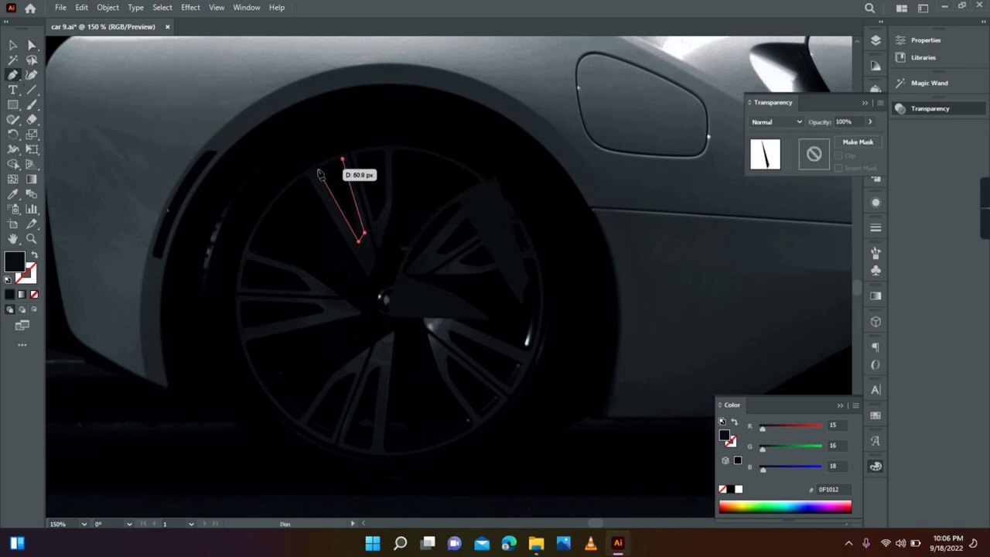
{"action": "key", "text": "a"}
{"action": "left_click_drag", "start_coordinate": [344, 198], "coordinate": [317, 266]}
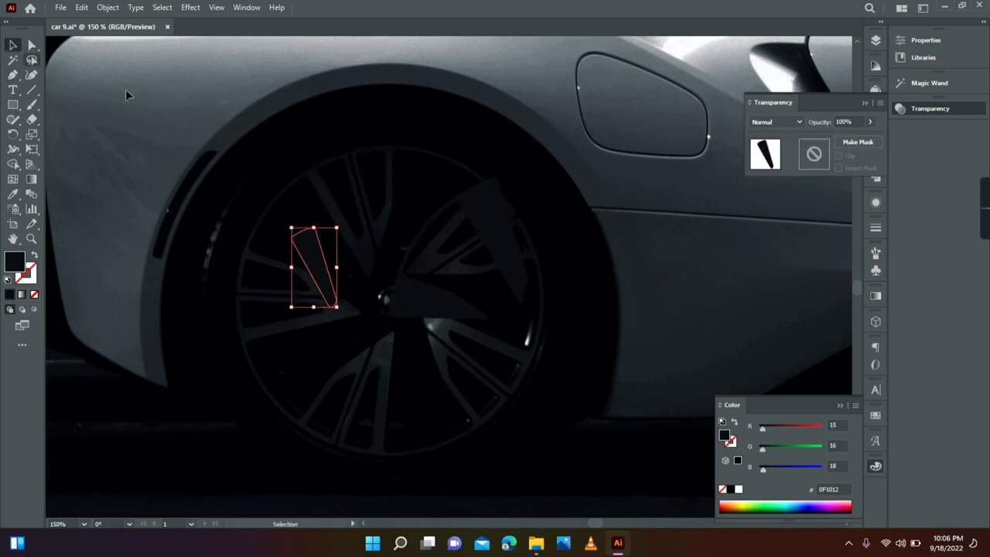
{"action": "key", "text": "ctrl+z"}
Step: Draw a small curved path near the wheel centre and move it into place
{"action": "key", "text": "i"}
{"action": "key", "text": "p"}
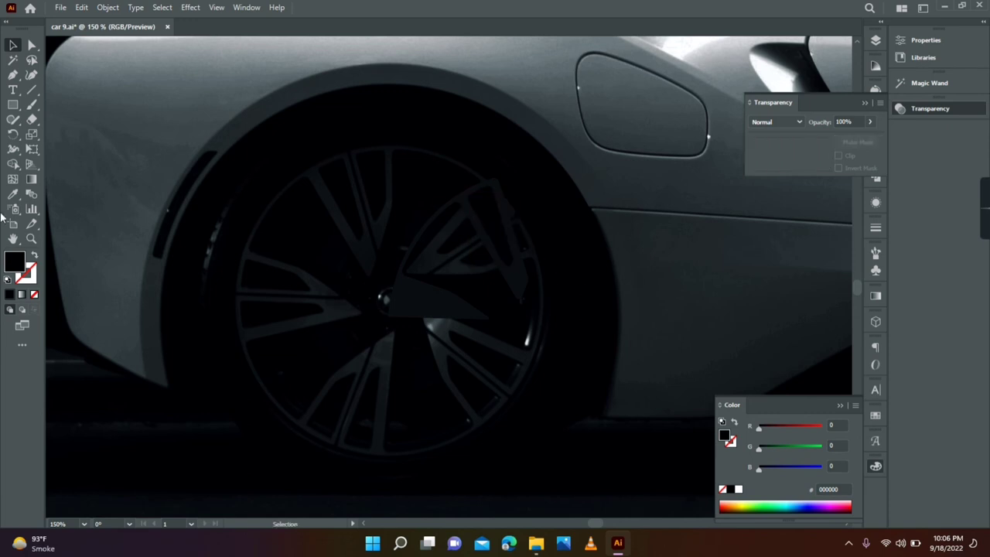
{"action": "left_click_drag", "start_coordinate": [311, 288], "coordinate": [307, 282]}
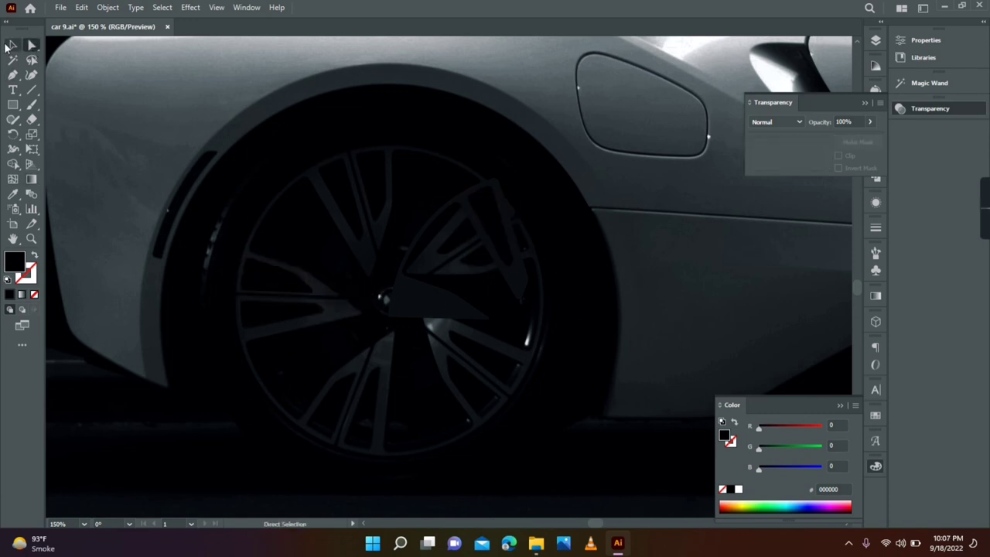
{"action": "key", "text": "v"}
{"action": "left_click_drag", "start_coordinate": [243, 289], "coordinate": [397, 311]}
{"action": "left_click", "coordinate": [496, 224]}
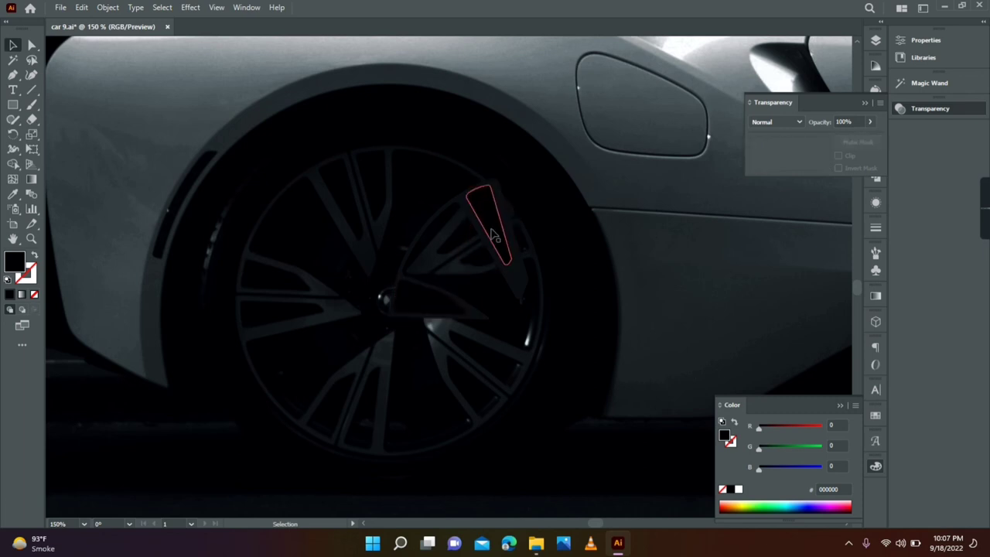
{"action": "left_click", "coordinate": [553, 237]}
Step: Copy-rotate the traced spokes around the wheel centre, repeating with Ctrl+D to fill the wheel
{"action": "left_click_drag", "start_coordinate": [392, 219], "coordinate": [345, 188]}
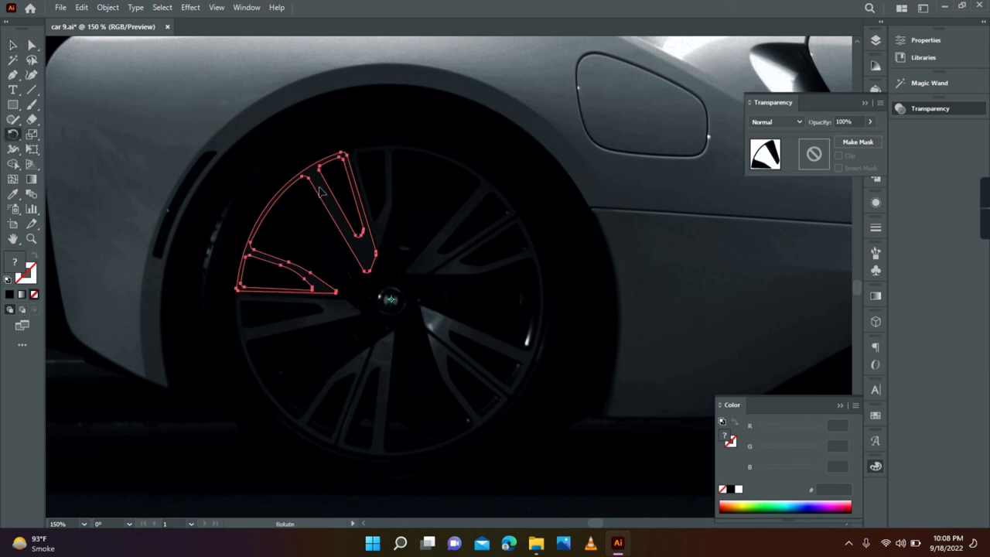
{"action": "mouse_move", "coordinate": [321, 192]}
{"action": "left_mouse_down"}
{"action": "mouse_move", "coordinate": [277, 340]}
{"action": "mouse_move", "coordinate": [272, 328]}
{"action": "left_mouse_up"}
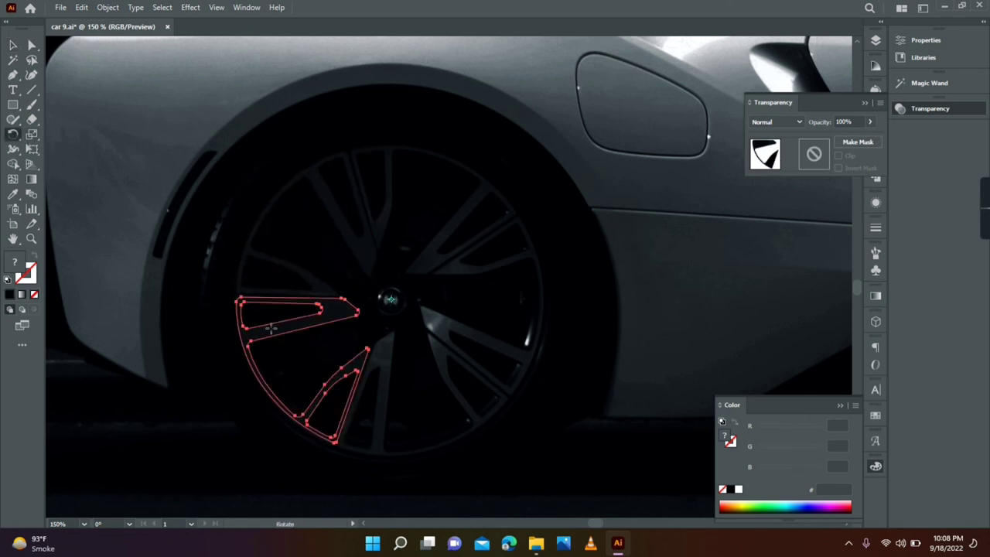
{"action": "key", "text": "ctrl+d"}
{"action": "key", "text": "v"}
{"action": "key", "text": "ctrl+d"}
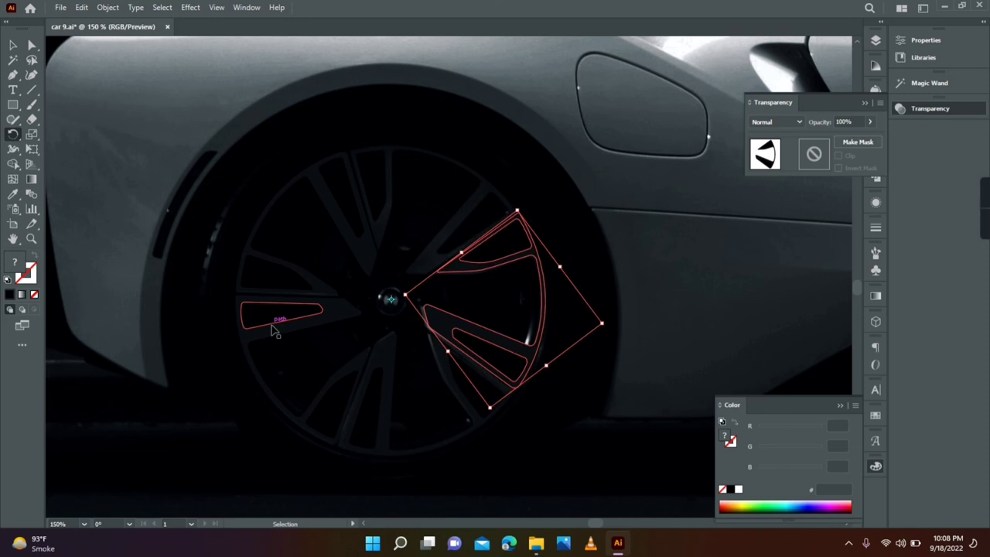
{"action": "key", "text": "ctrl+d"}
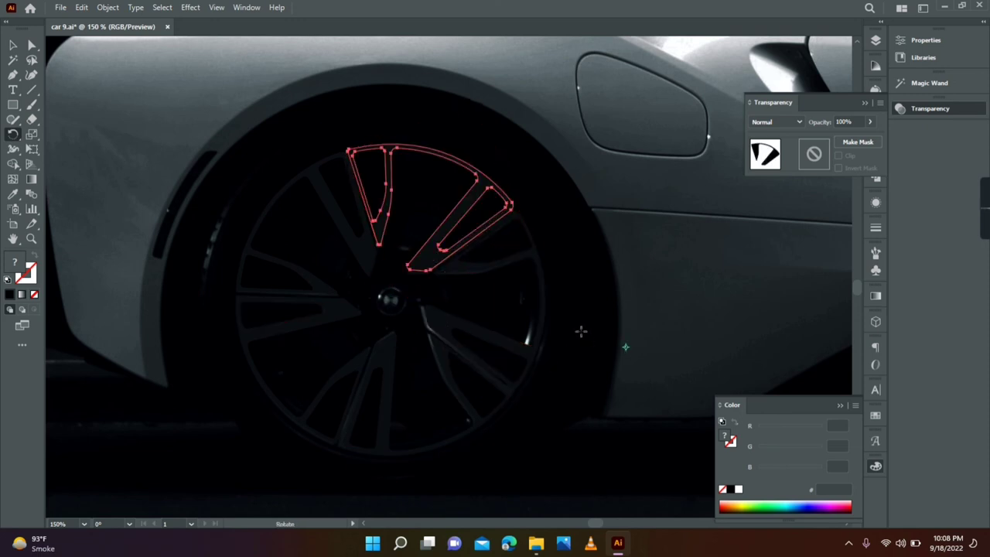
Step: Move the completed traced wheel left of the photo and check individual spoke fills
{"action": "left_click", "coordinate": [242, 118]}
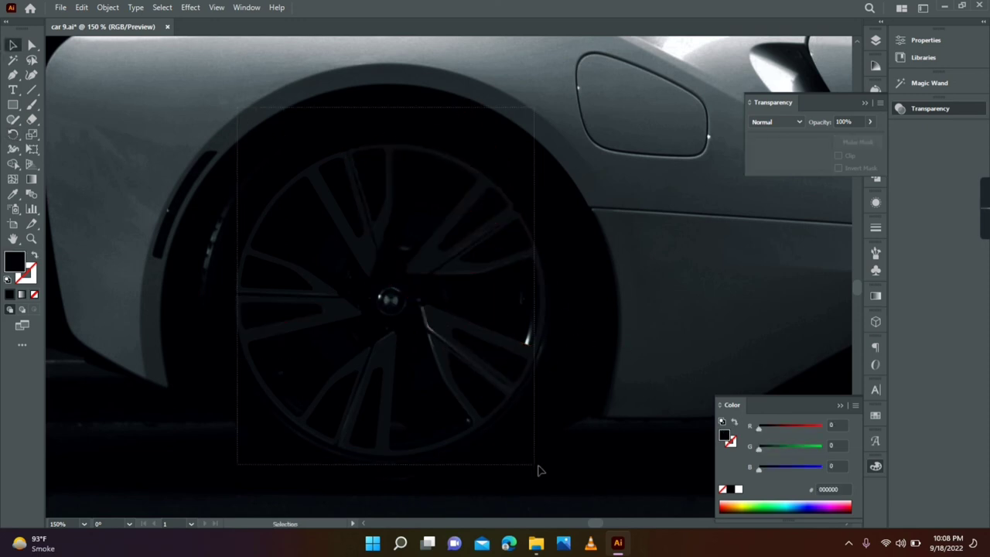
{"action": "left_click_drag", "start_coordinate": [500, 281], "coordinate": [264, 193]}
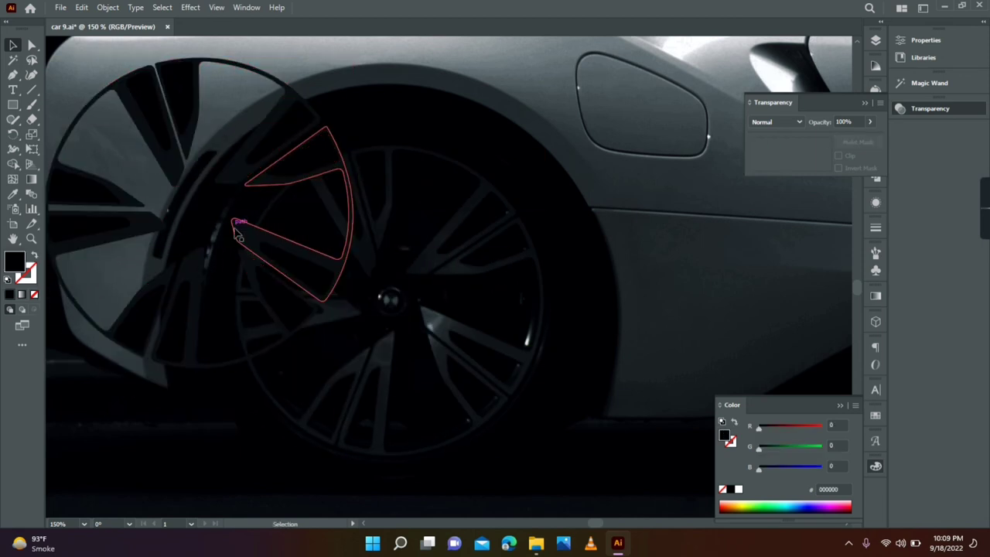
{"action": "left_click", "coordinate": [234, 224]}
{"action": "left_click", "coordinate": [32, 45]}
{"action": "left_click", "coordinate": [243, 232]}
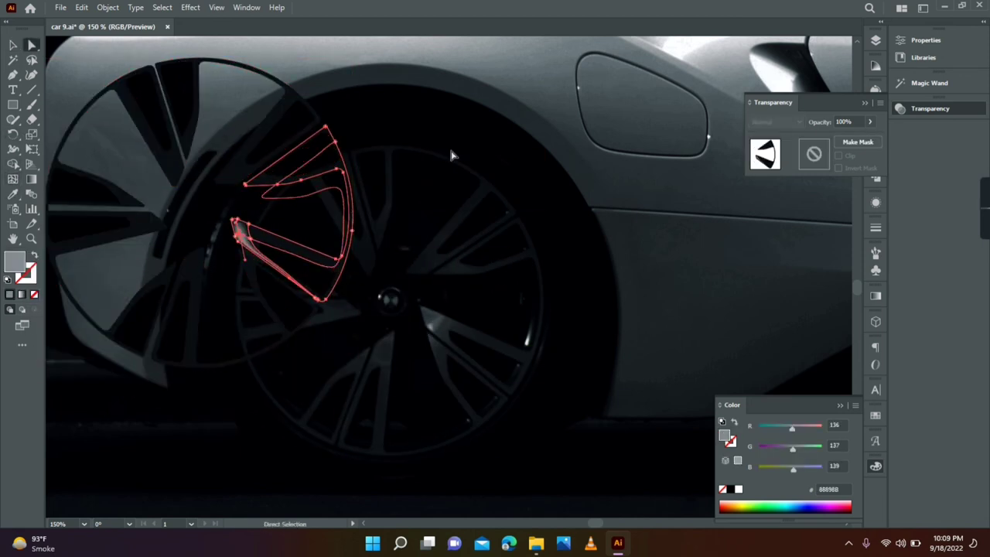
{"action": "left_click", "coordinate": [248, 251]}
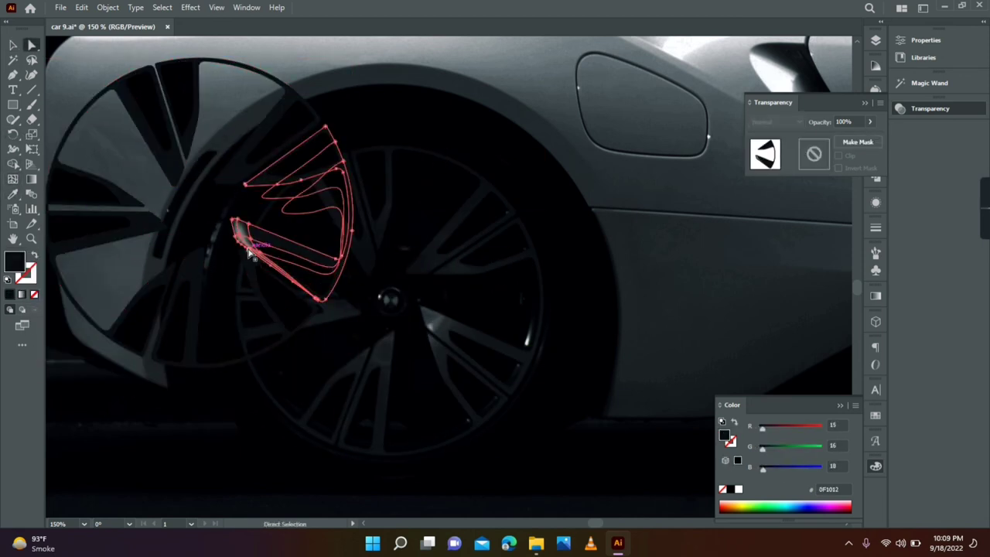
{"action": "left_click", "coordinate": [400, 353]}
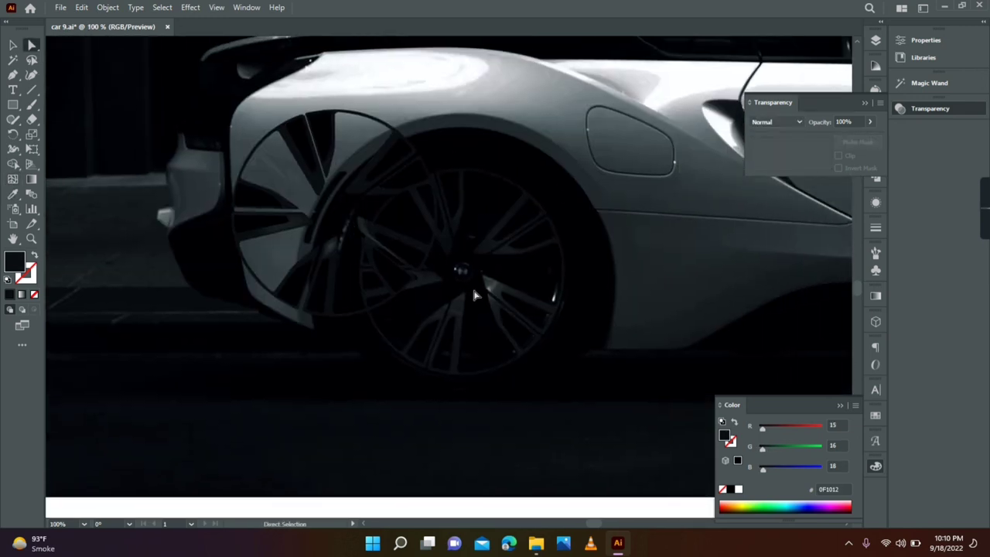
Step: Draw a hub ring circle and a smaller hub centre circle on the wheel
{"action": "left_click_drag", "start_coordinate": [401, 250], "coordinate": [475, 322]}
{"action": "key", "text": "v"}
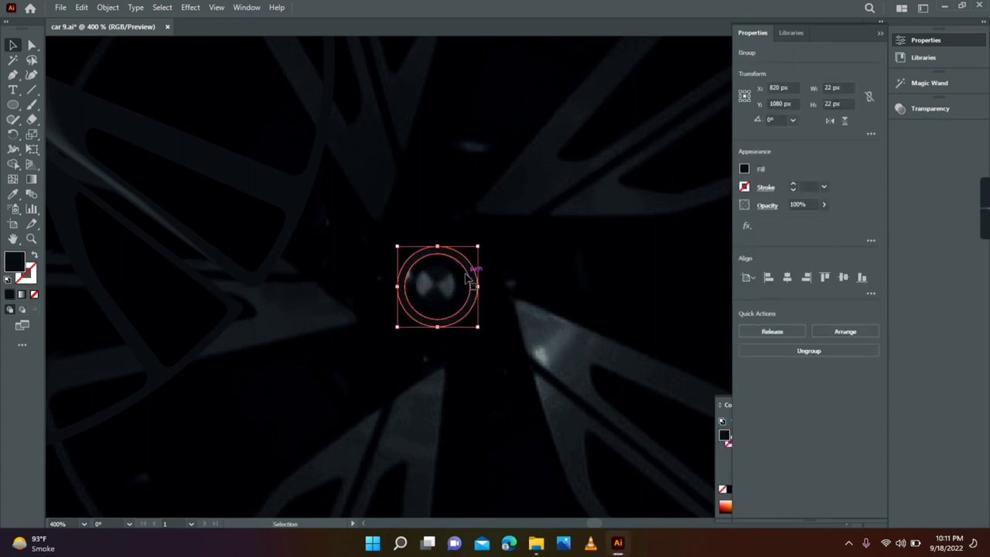
{"action": "left_click_drag", "start_coordinate": [468, 279], "coordinate": [402, 355]}
{"action": "key", "text": "i"}
{"action": "left_click_drag", "start_coordinate": [441, 313], "coordinate": [480, 361]}
{"action": "key", "text": "v"}
Step: Add a grey triangle to the small circle and move the hub detail into the ring
{"action": "left_click", "coordinate": [12, 75]}
{"action": "left_click", "coordinate": [460, 330]}
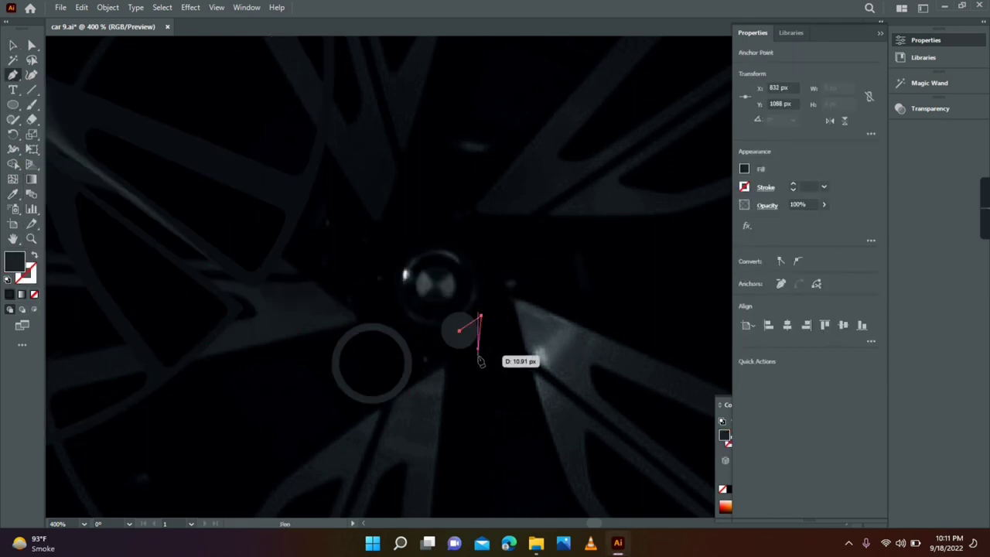
{"action": "left_click", "coordinate": [454, 286]}
{"action": "key", "text": "v"}
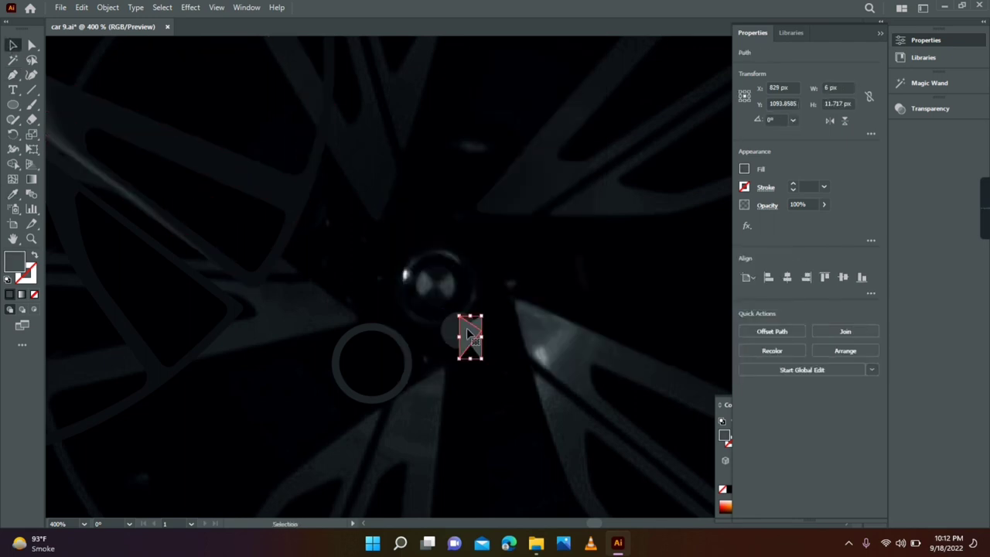
{"action": "left_click", "coordinate": [498, 327]}
{"action": "left_click", "coordinate": [463, 325]}
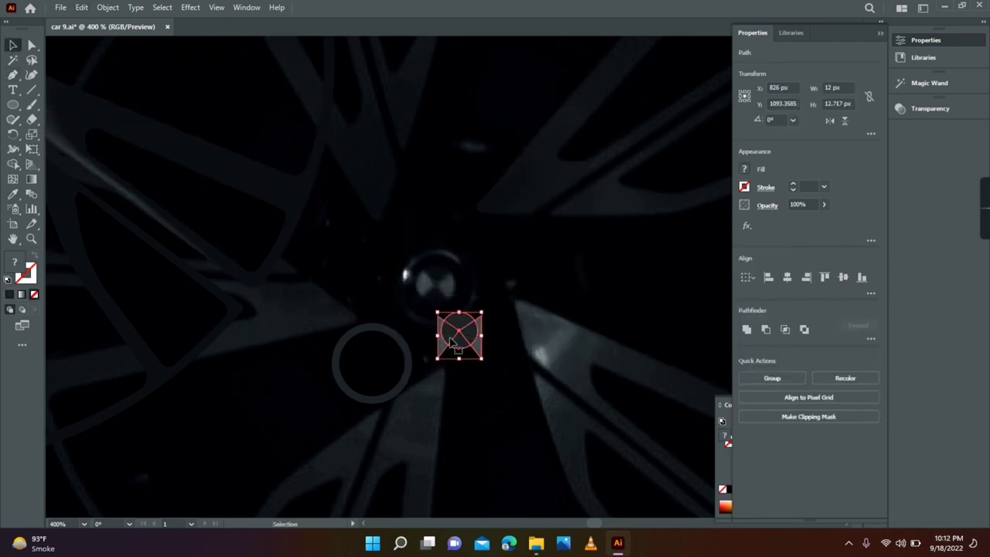
{"action": "left_click_drag", "start_coordinate": [458, 331], "coordinate": [372, 364]}
Step: Select the hub piece and ring compound path, then zoom out to the whole wheel
{"action": "left_click", "coordinate": [491, 333]}
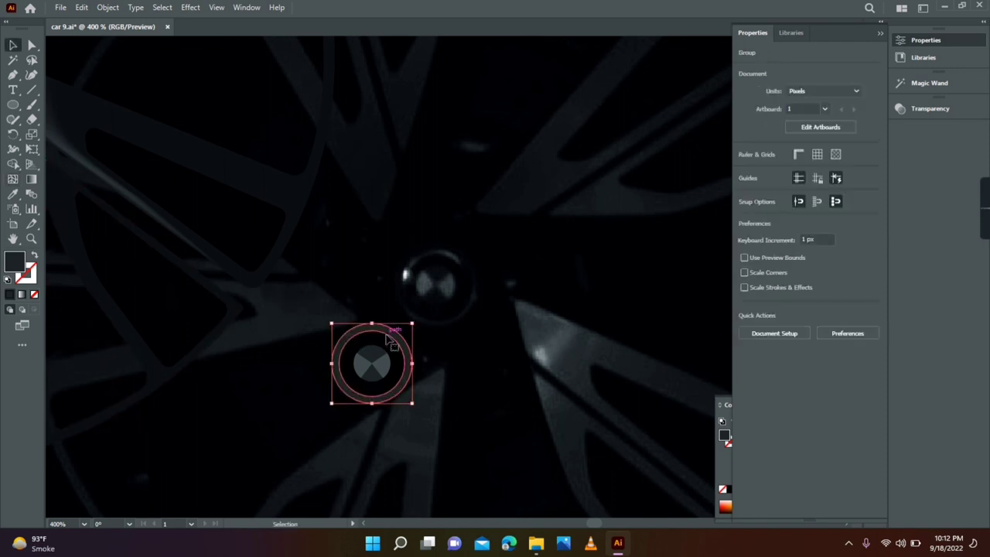
{"action": "left_click", "coordinate": [376, 358]}
{"action": "key", "text": "u"}
{"action": "key", "text": "ctrl+shift+a"}
{"action": "scroll", "coordinate": [455, 330], "scroll_direction": "down", "scroll_amount": 3}
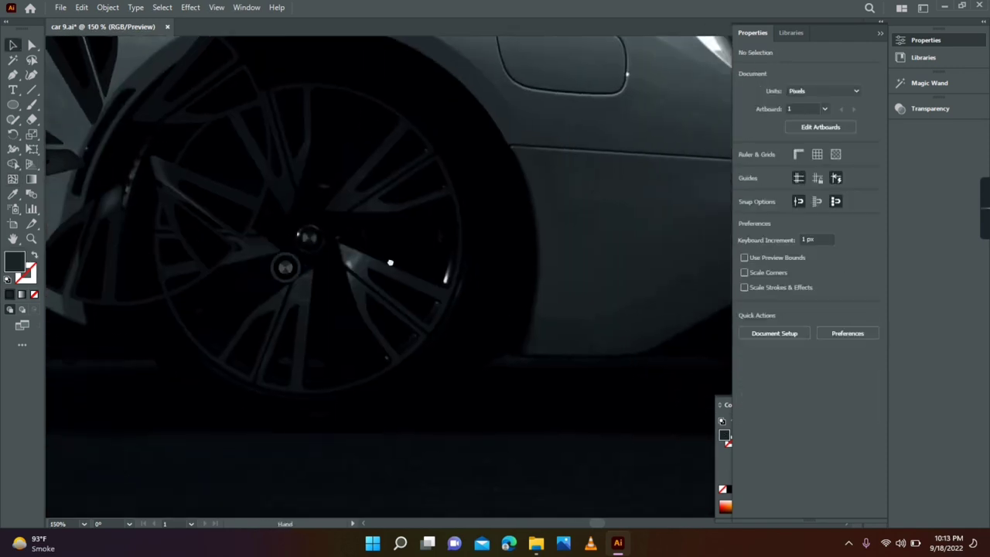
Step: Draw a rim circle over the wheel with its fill swapped to stroke, set to 2 pt
{"action": "key", "text": "l"}
{"action": "left_click_drag", "start_coordinate": [324, 190], "coordinate": [608, 476]}
{"action": "key", "text": "shift+x"}
{"action": "key", "text": "v"}
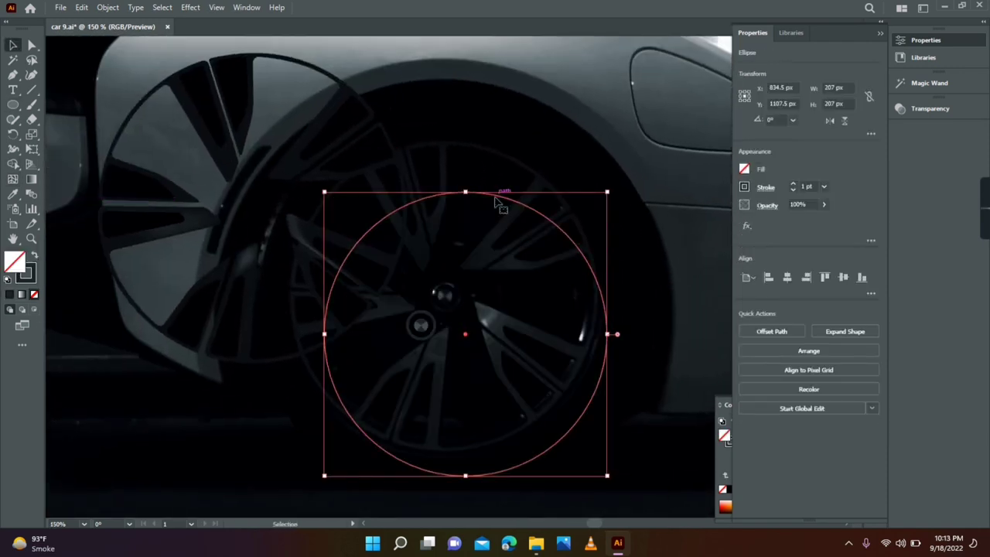
{"action": "left_click_drag", "start_coordinate": [502, 206], "coordinate": [477, 155]}
{"action": "mouse_move", "coordinate": [587, 424]}
{"action": "left_mouse_down"}
{"action": "mouse_move", "coordinate": [601, 458]}
{"action": "mouse_move", "coordinate": [607, 448]}
{"action": "left_mouse_up"}
{"action": "left_click_drag", "start_coordinate": [586, 219], "coordinate": [575, 221]}
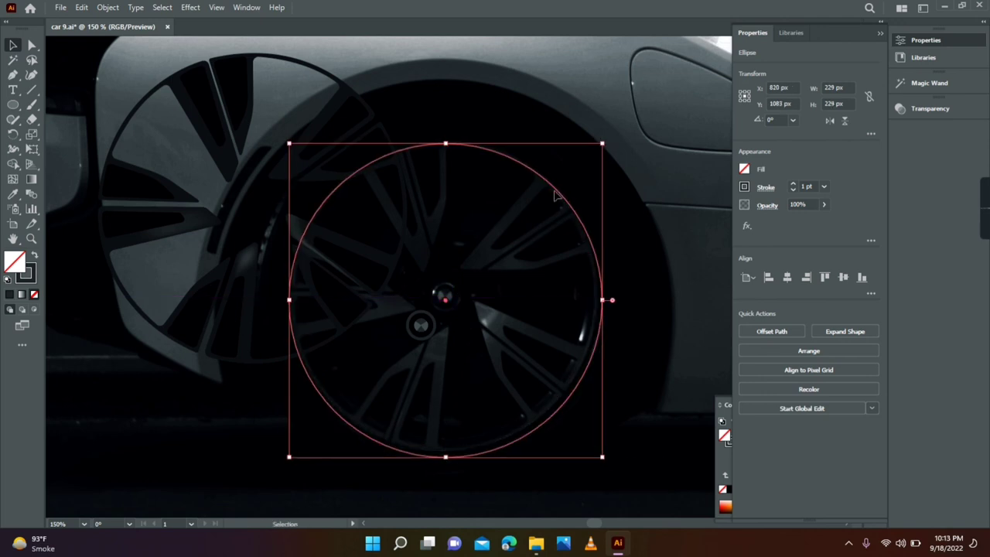
{"action": "left_click", "coordinate": [824, 186]}
{"action": "left_click", "coordinate": [839, 254]}
{"action": "left_click", "coordinate": [108, 7]}
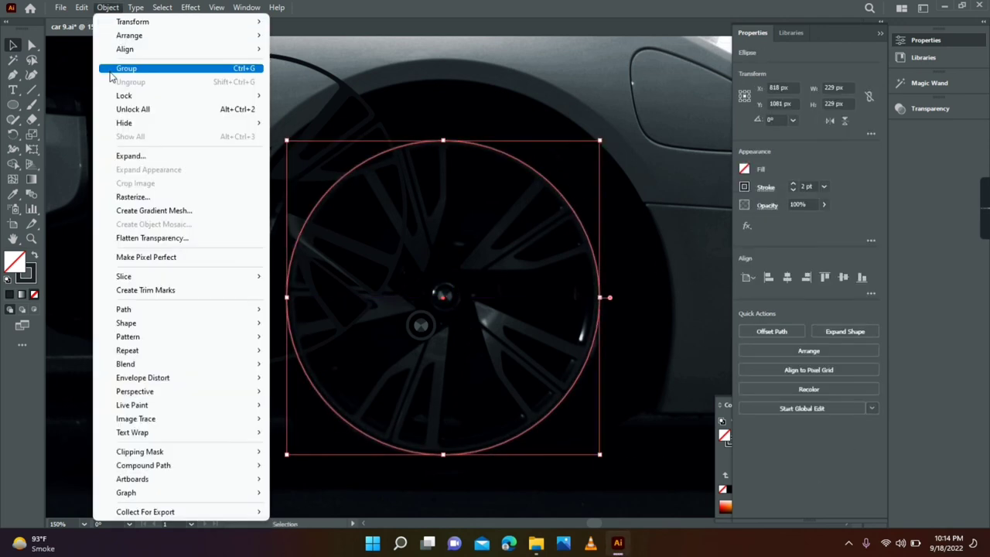
Step: Fit the rim circle to the wheel, centre the cap on the hub, and place the traced wheel art
{"action": "mouse_move", "coordinate": [581, 425]}
{"action": "left_mouse_down"}
{"action": "mouse_move", "coordinate": [578, 462]}
{"action": "mouse_move", "coordinate": [573, 451]}
{"action": "left_mouse_up"}
{"action": "left_click_drag", "start_coordinate": [492, 172], "coordinate": [504, 159]}
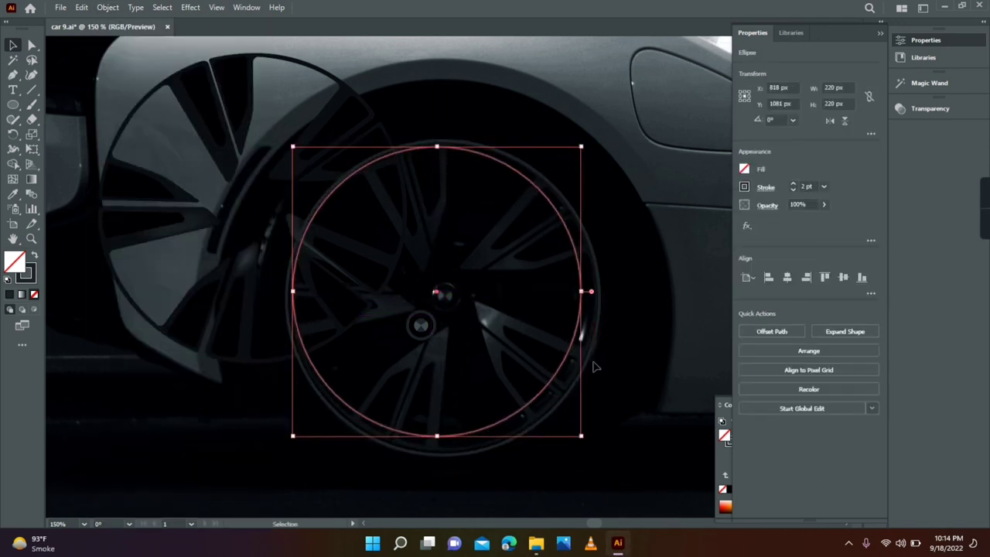
{"action": "left_click_drag", "start_coordinate": [586, 287], "coordinate": [597, 240]}
{"action": "left_click", "coordinate": [361, 85]}
{"action": "left_click_drag", "start_coordinate": [420, 325], "coordinate": [443, 292]}
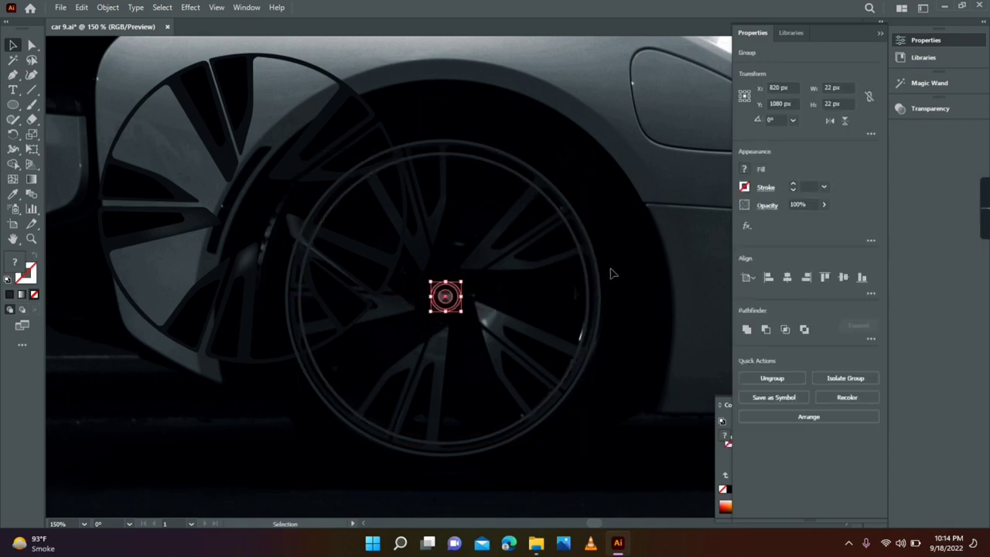
{"action": "left_click_drag", "start_coordinate": [302, 149], "coordinate": [493, 239]}
Step: Change the traced wheel's stacking order via Arrange and draw a large circle around the tyre
{"action": "right_click", "coordinate": [493, 240]}
{"action": "left_click", "coordinate": [657, 437]}
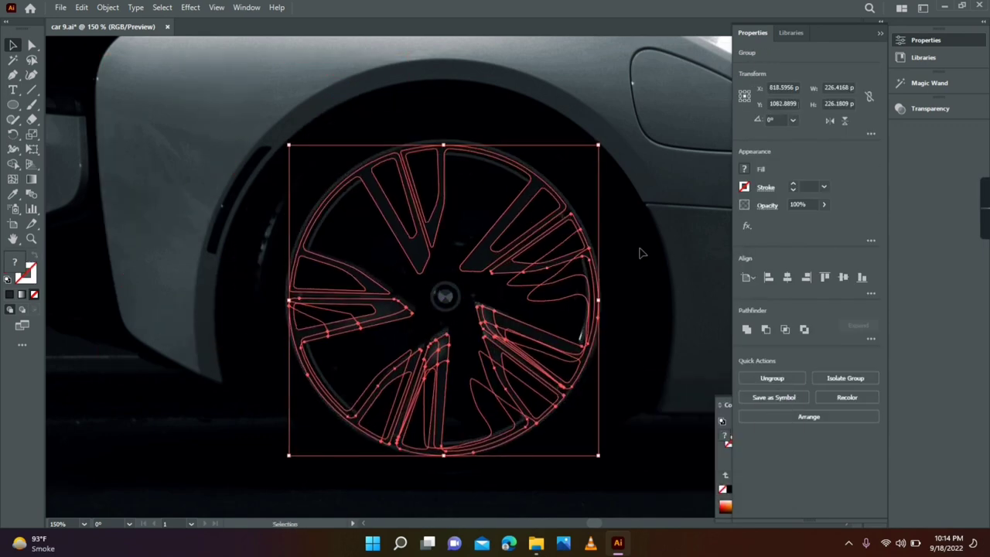
{"action": "left_click", "coordinate": [641, 250]}
{"action": "left_click", "coordinate": [578, 248]}
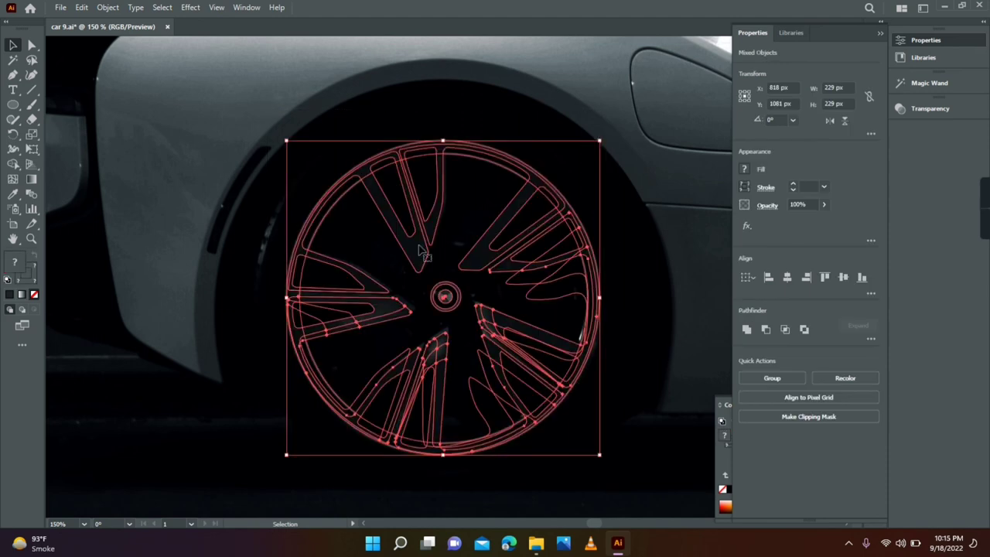
{"action": "key", "text": "l"}
{"action": "mouse_move", "coordinate": [227, 101]}
{"action": "left_mouse_down"}
{"action": "mouse_move", "coordinate": [597, 457]}
{"action": "mouse_move", "coordinate": [605, 477]}
{"action": "left_mouse_up"}
Step: Position the tyre circle, give it a dark fill with no stroke, and switch to Outline view
{"action": "key", "text": "v"}
{"action": "left_click_drag", "start_coordinate": [522, 137], "coordinate": [500, 95]}
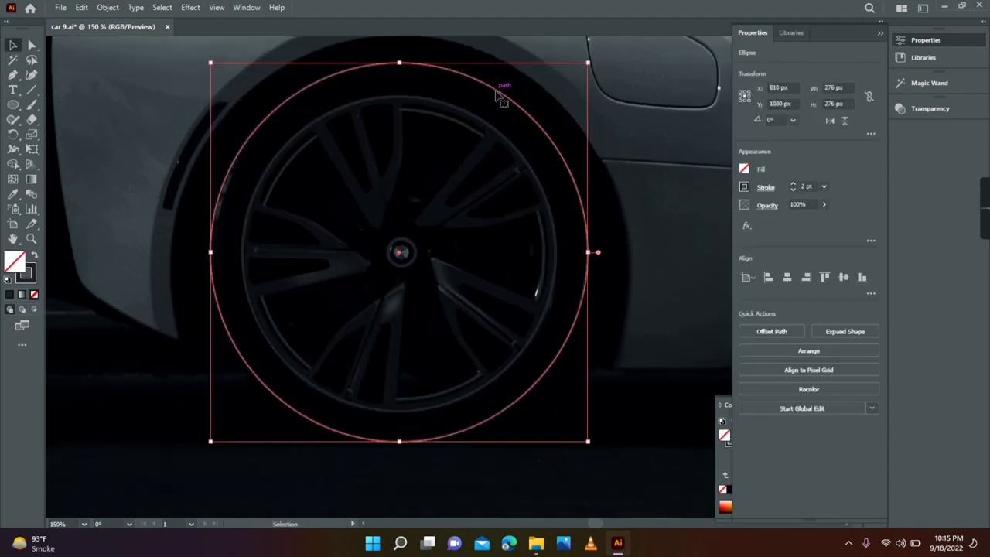
{"action": "key", "text": "shift+x"}
{"action": "key", "text": "F7"}
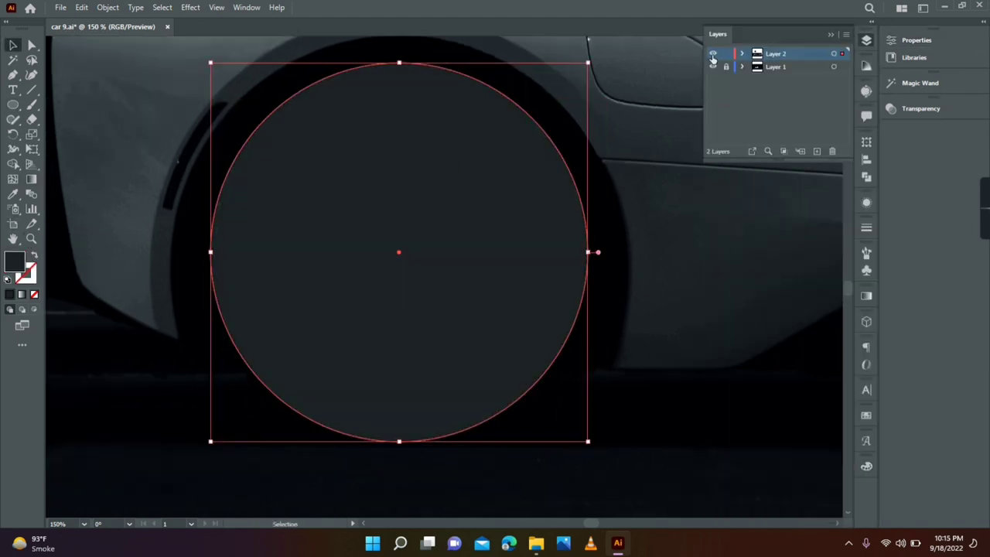
{"action": "key", "text": "ctrl+y"}
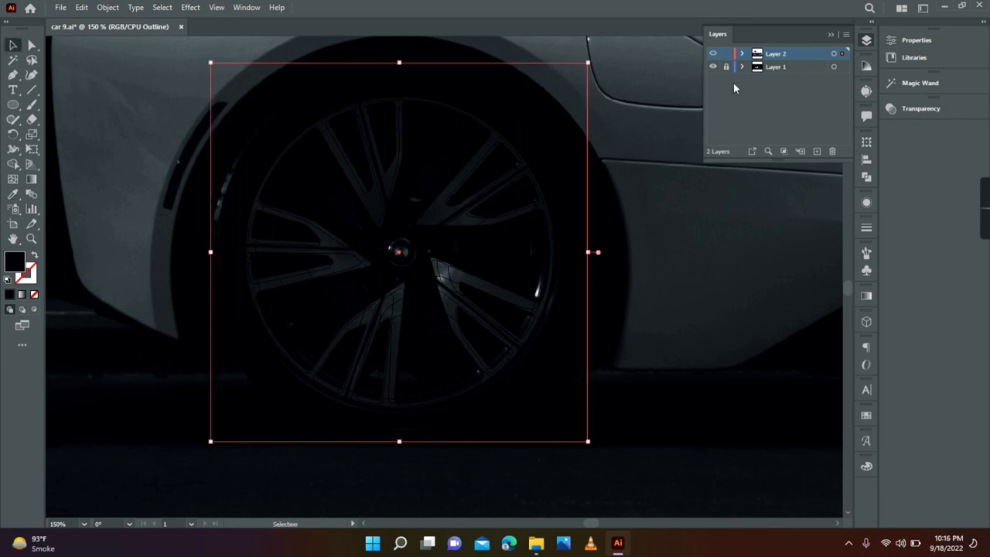
{"action": "scroll", "coordinate": [236, 190], "scroll_direction": "up", "scroll_amount": 2}
Step: Draw a narrow rectangle at the tyre's left edge and bend it into a curved highlight strip
{"action": "left_click_drag", "start_coordinate": [209, 373], "coordinate": [282, 356]}
{"action": "key", "text": "a"}
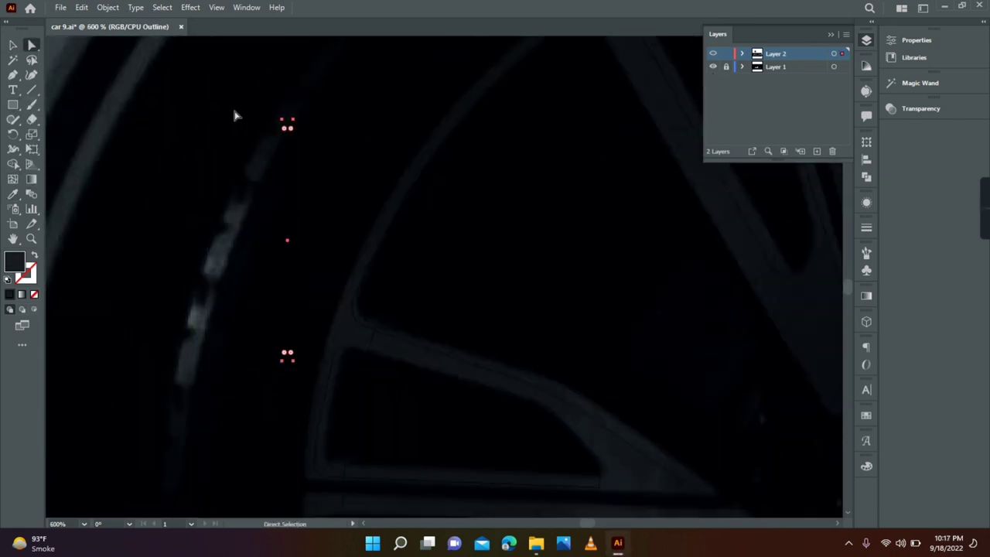
{"action": "left_click_drag", "start_coordinate": [284, 109], "coordinate": [283, 103]}
{"action": "left_click_drag", "start_coordinate": [284, 166], "coordinate": [250, 165]}
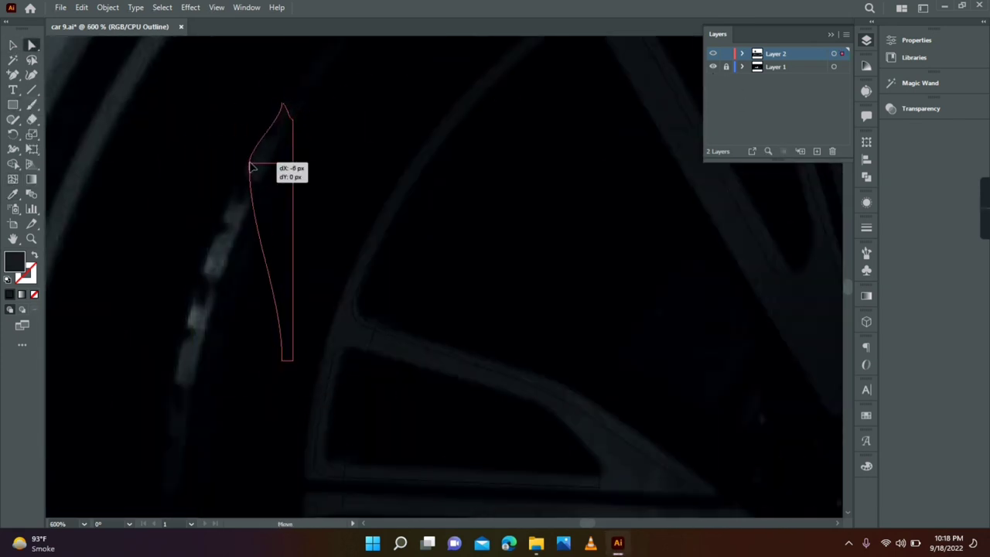
{"action": "left_click_drag", "start_coordinate": [287, 361], "coordinate": [166, 485]}
{"action": "left_click_drag", "start_coordinate": [236, 248], "coordinate": [187, 260]}
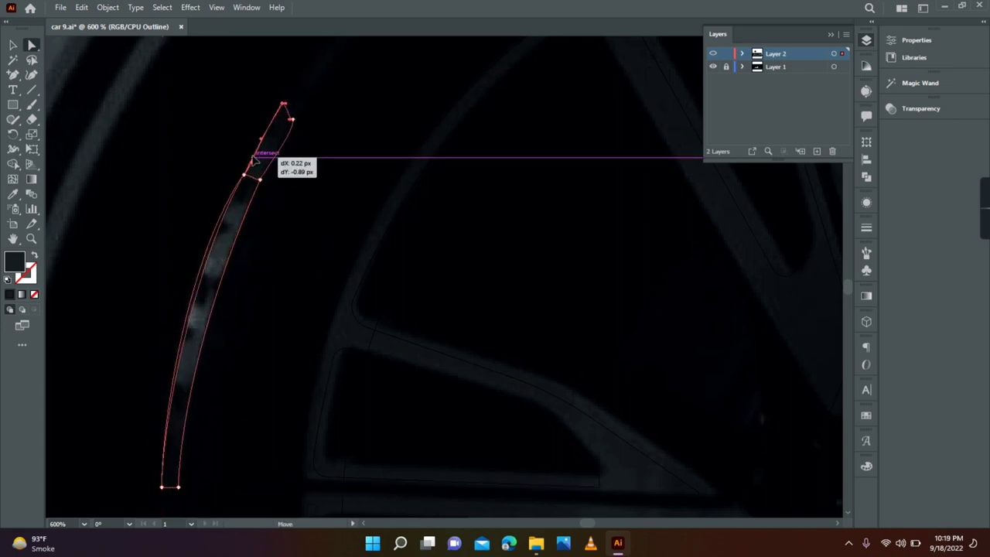
{"action": "left_click_drag", "start_coordinate": [252, 162], "coordinate": [246, 178]}
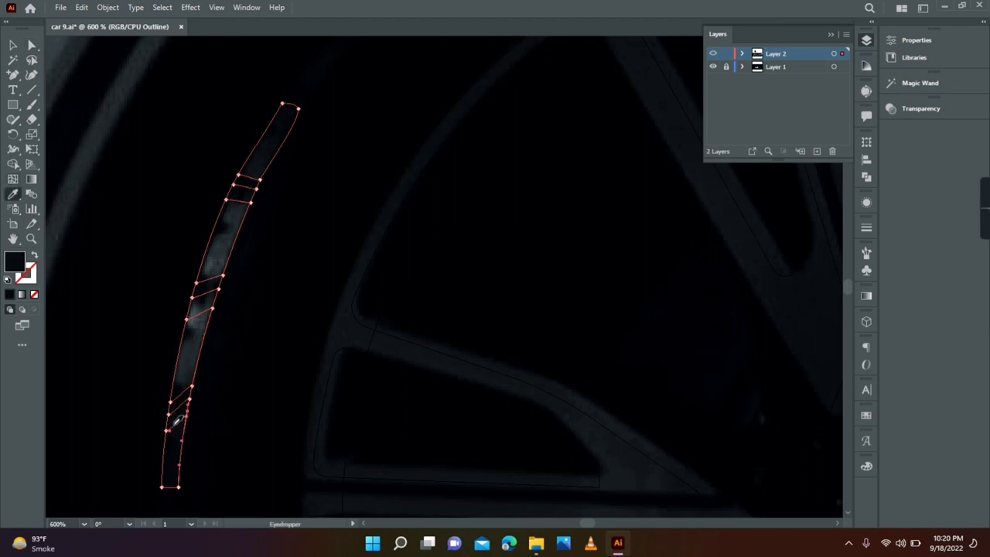
Step: Return to the coloured preview, zoom out to the whole tyre, and open the tyre circle's context menu
{"action": "key", "text": "ctrl+y"}
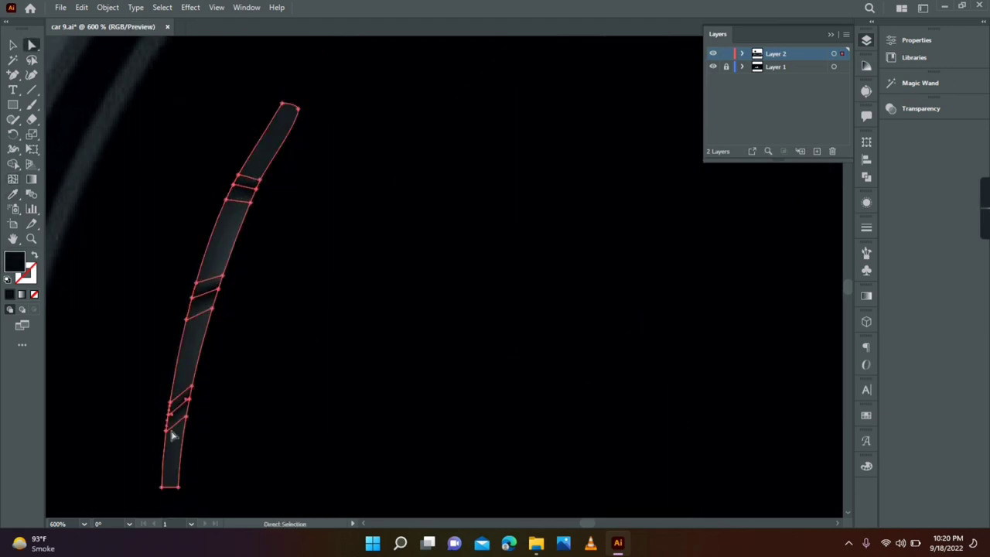
{"action": "key", "text": "a"}
{"action": "key", "text": "ctrl+minus"}
{"action": "key", "text": "ctrl+minus"}
{"action": "key", "text": "ctrl+minus"}
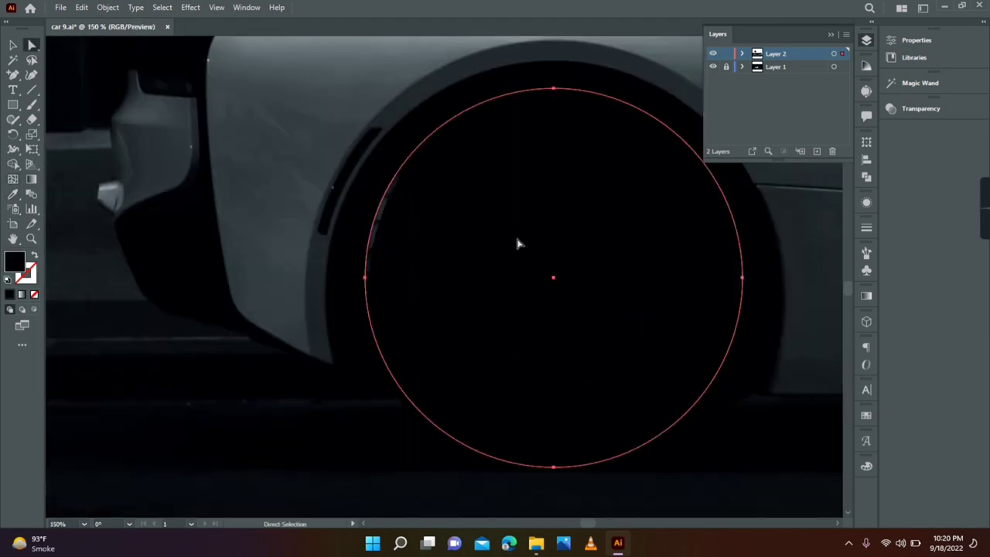
{"action": "key", "text": "ctrl+minus"}
{"action": "key", "text": "v"}
{"action": "right_click", "coordinate": [405, 194]}
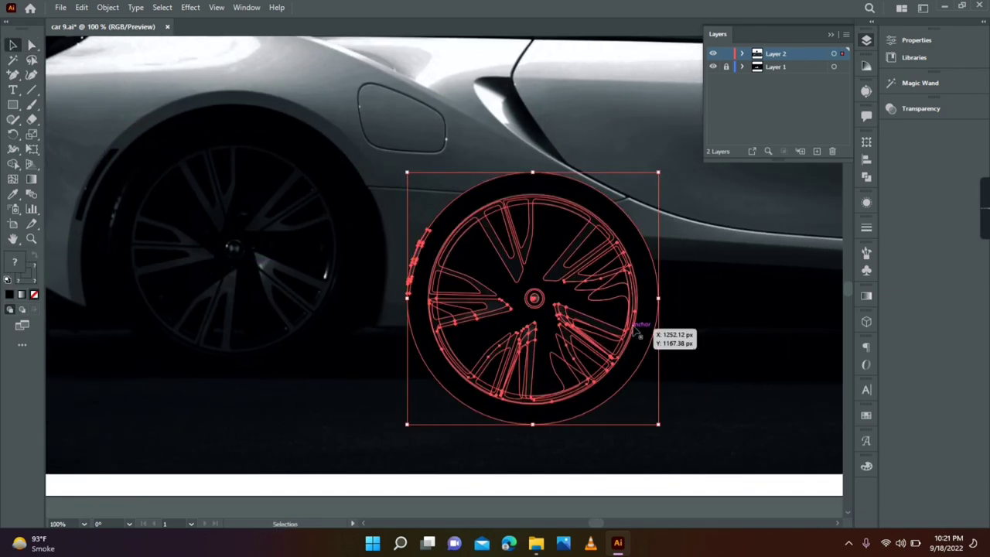
Step: Copy the wheel art onto the front wheel and group both wheels
{"action": "key", "text": "ctrl+minus"}
{"action": "left_click_drag", "start_coordinate": [277, 284], "coordinate": [611, 267]}
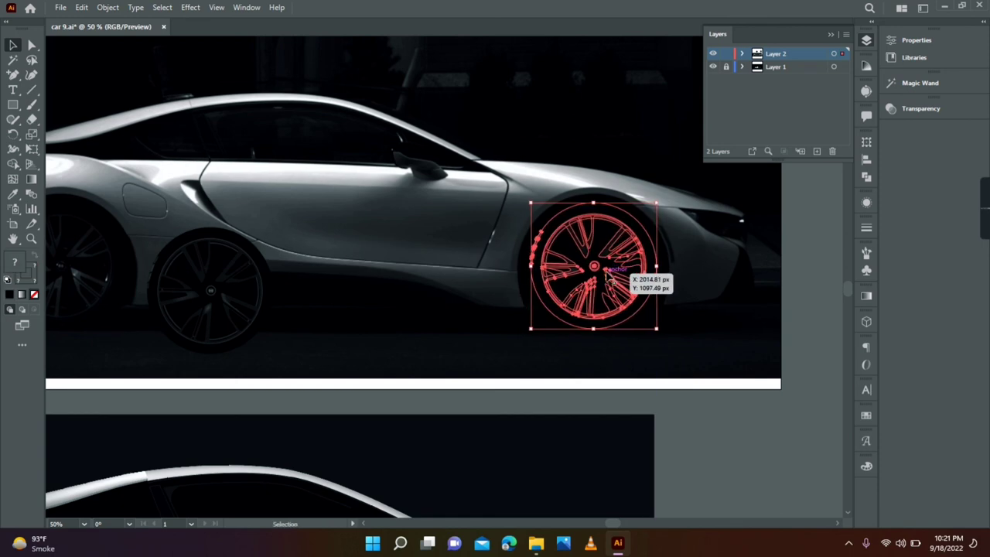
{"action": "right_click", "coordinate": [432, 344]}
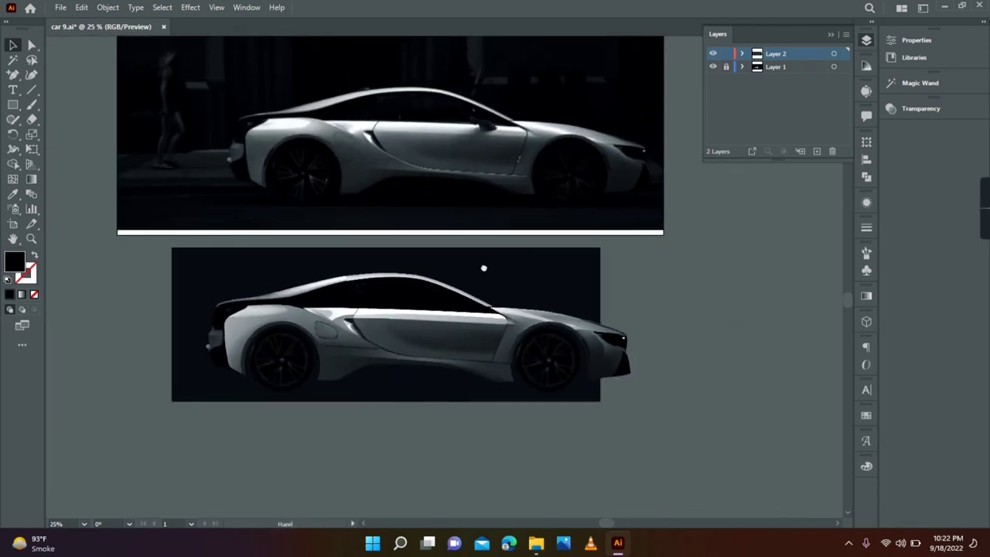
{"action": "left_click_drag", "start_coordinate": [483, 269], "coordinate": [452, 290]}
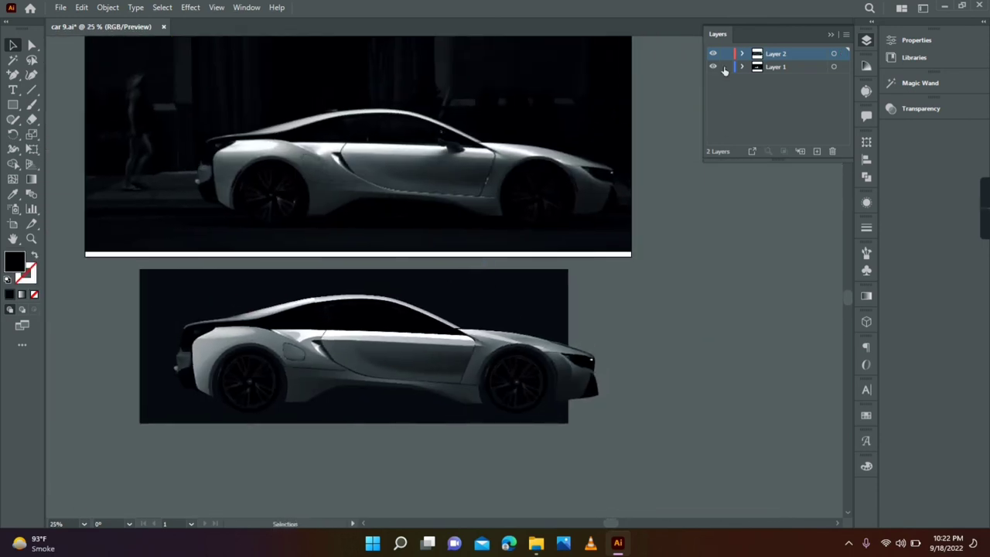
{"action": "left_click", "coordinate": [743, 66]}
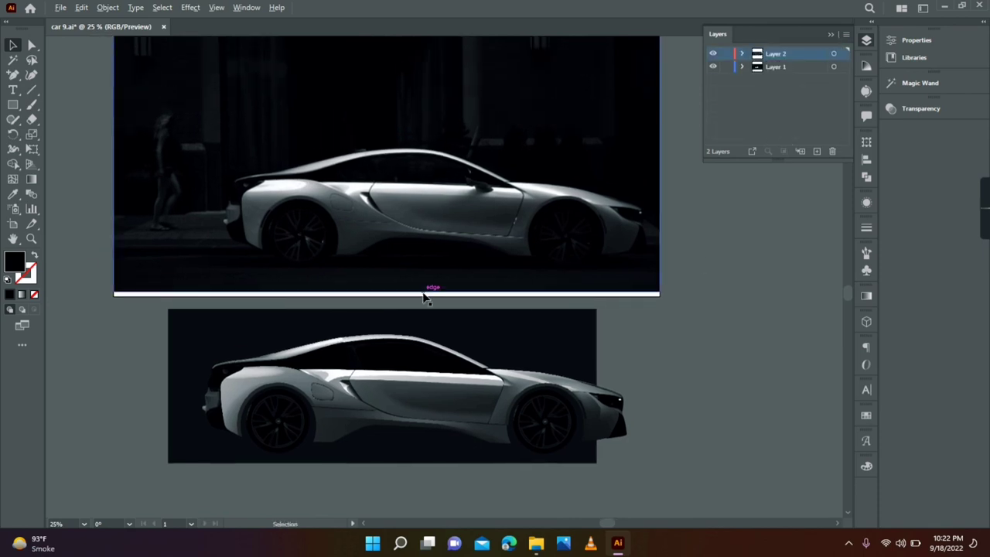
Step: Pen-draw a closed four-point underbody shadow beneath the car
{"action": "key", "text": "ctrl+equal"}
{"action": "key", "text": "ctrl+equal"}
{"action": "key", "text": "p"}
{"action": "left_click", "coordinate": [238, 442]}
{"action": "left_click", "coordinate": [555, 446]}
{"action": "left_click", "coordinate": [464, 398]}
{"action": "left_click", "coordinate": [299, 398]}
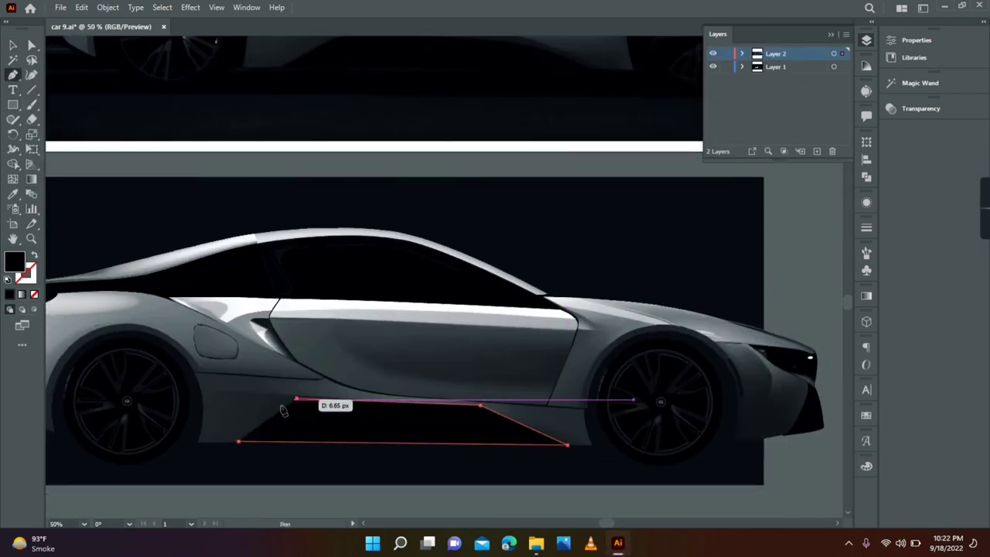
{"action": "left_click", "coordinate": [237, 442]}
{"action": "key", "text": "v"}
{"action": "left_click", "coordinate": [523, 471]}
Step: Enlarge the lower traced car in all directions and adjust the new shape's stacking order
{"action": "key", "text": "ctrl+minus"}
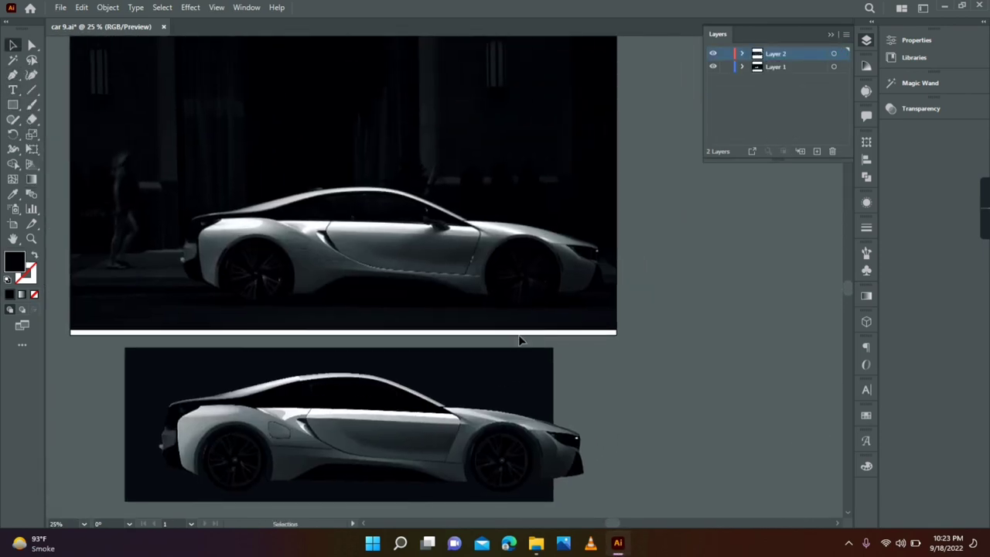
{"action": "left_click", "coordinate": [454, 380]}
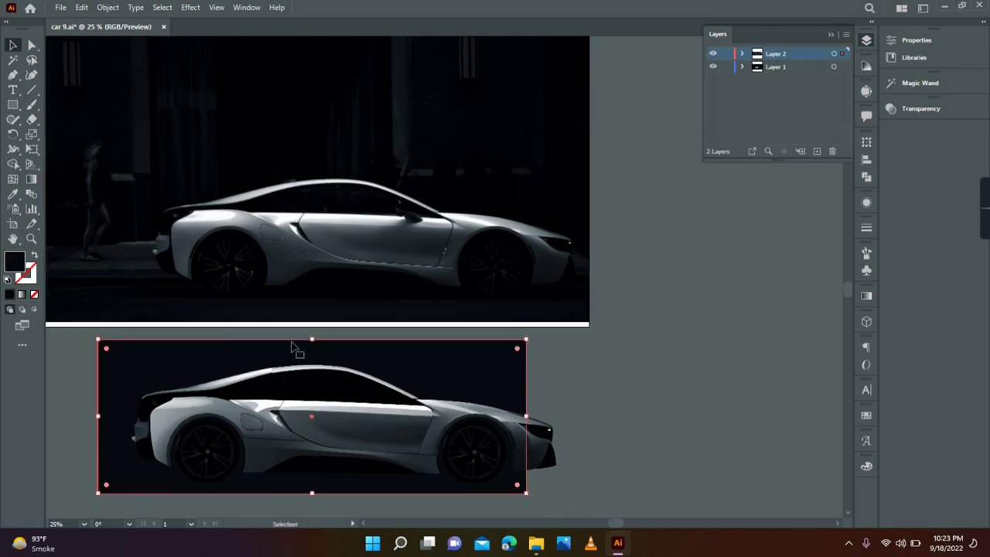
{"action": "left_click_drag", "start_coordinate": [527, 416], "coordinate": [579, 416]}
{"action": "left_click_drag", "start_coordinate": [338, 492], "coordinate": [338, 513]}
{"action": "scroll", "coordinate": [340, 464], "scroll_direction": "down", "scroll_amount": 3}
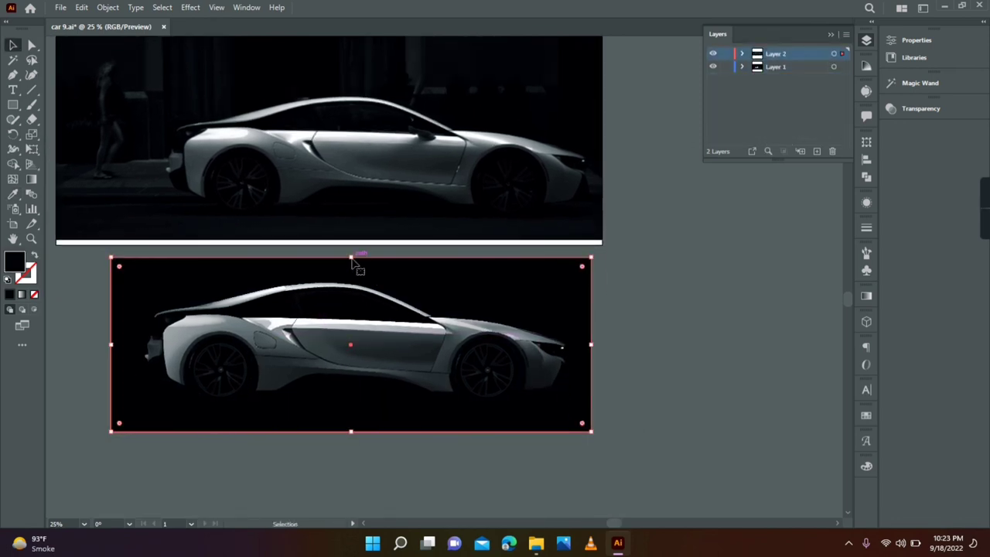
{"action": "left_click_drag", "start_coordinate": [353, 258], "coordinate": [354, 237]}
{"action": "left_click_drag", "start_coordinate": [353, 426], "coordinate": [354, 474]}
{"action": "left_click_drag", "start_coordinate": [111, 353], "coordinate": [81, 353]}
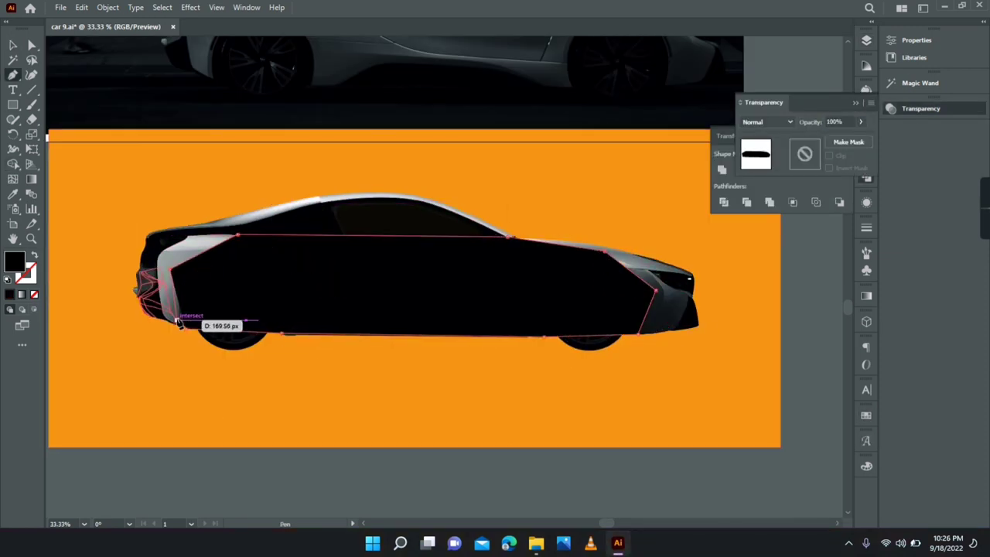
{"action": "right_click", "coordinate": [471, 301]}
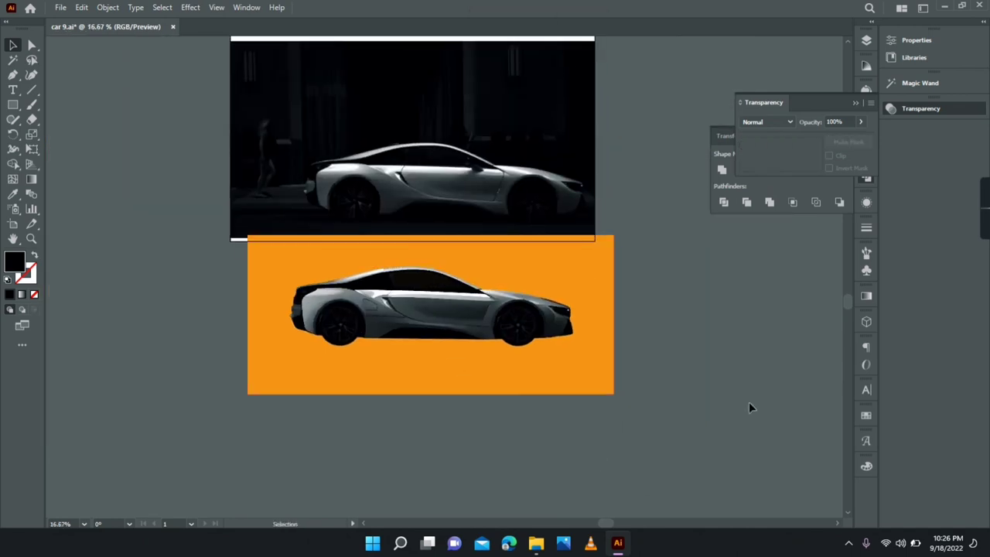